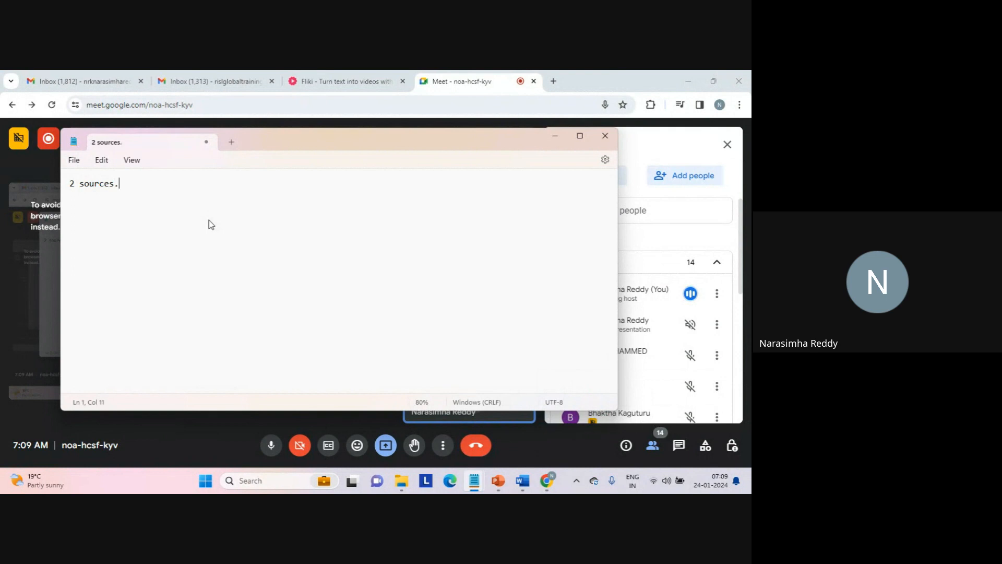
# - Add the lines "source 1" and "source 2" below the "2 sources..." heading, separated by blank lines
pyautogui.press('Return')
pyautogui.press('Return')
pyautogui.write('source 1')
pyautogui.press('Return')
pyautogui.press('Return')
pyautogui.press('Return')
pyautogui.write('spurce')
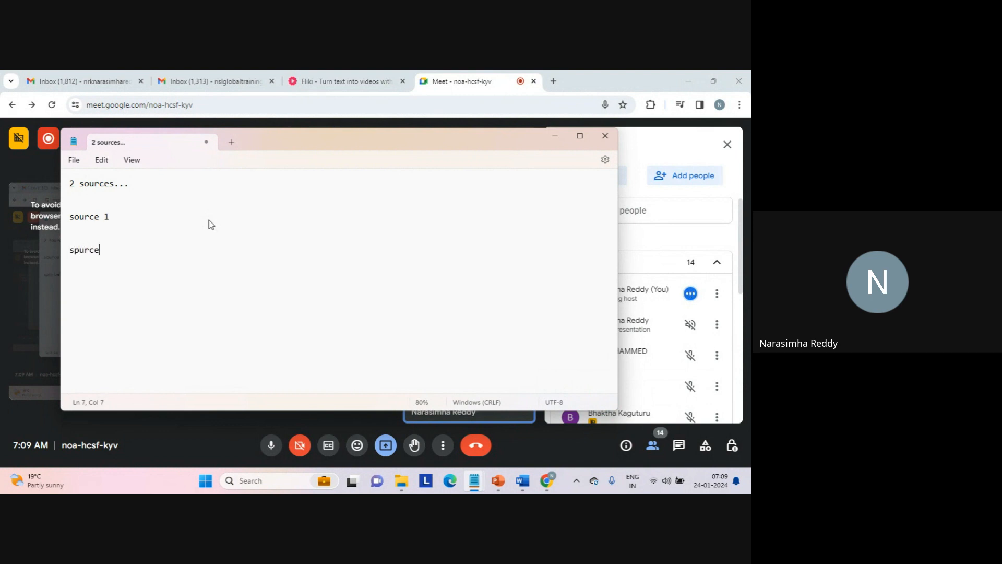
pyautogui.press('BackSpace')
pyautogui.press('BackSpace')
pyautogui.press('BackSpace')
pyautogui.press('BackSpace')
pyautogui.press('BackSpace')
pyautogui.write('ource 2')
# - Label source 1 as "- master" and source 2 as "- detail..."
pyautogui.press('Return')
pyautogui.press('Up')
pyautogui.press('Up')
pyautogui.press('Up')
pyautogui.press('Up')
pyautogui.write('- masye')
pyautogui.press('BackSpace')
pyautogui.press('BackSpace')
pyautogui.write('ter')
pyautogui.press('Down')
pyautogui.press('Down')
pyautogui.press('Down')
pyautogui.write('- detail...')
pyautogui.press('Return')
pyautogui.press('Return')
# - Add the relationship note "1-n" below the source 2 line
pyautogui.doubleClick(152, 250)
pyautogui.click(178, 300)
pyautogui.write('1-n')
pyautogui.press('Return')
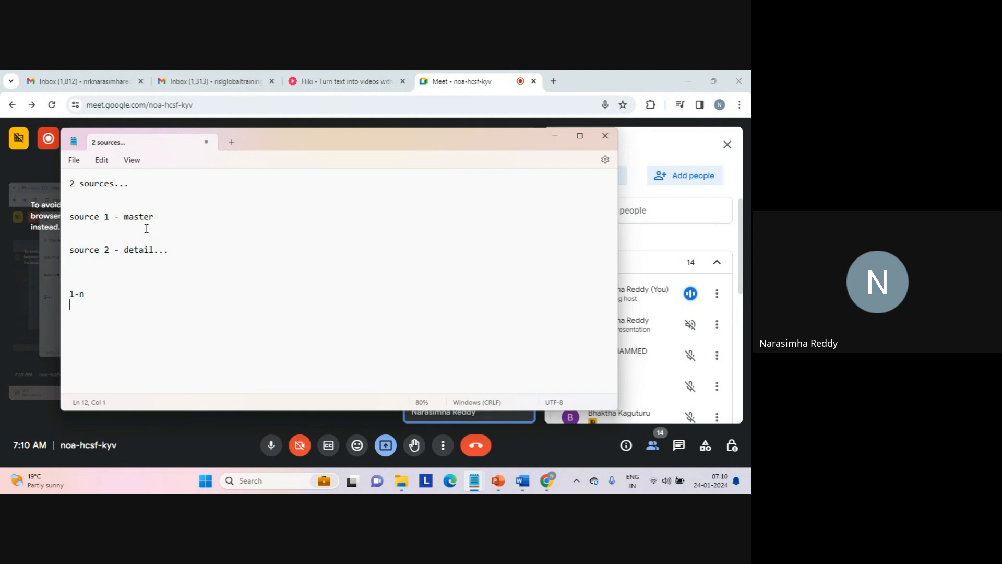
# - Add the line "1-n address..." with "intra table" and "instra..." indented on separate lines beneath it
pyautogui.click(139, 249)
pyautogui.click(111, 299)
pyautogui.press('Return')
pyautogui.press('Return')
pyautogui.write('1-')
pyautogui.write('n address')
pyautogui.write('intra')
pyautogui.write(' table ')
pyautogui.write('inst')
pyautogui.write('ra...')
pyautogui.press('Return')
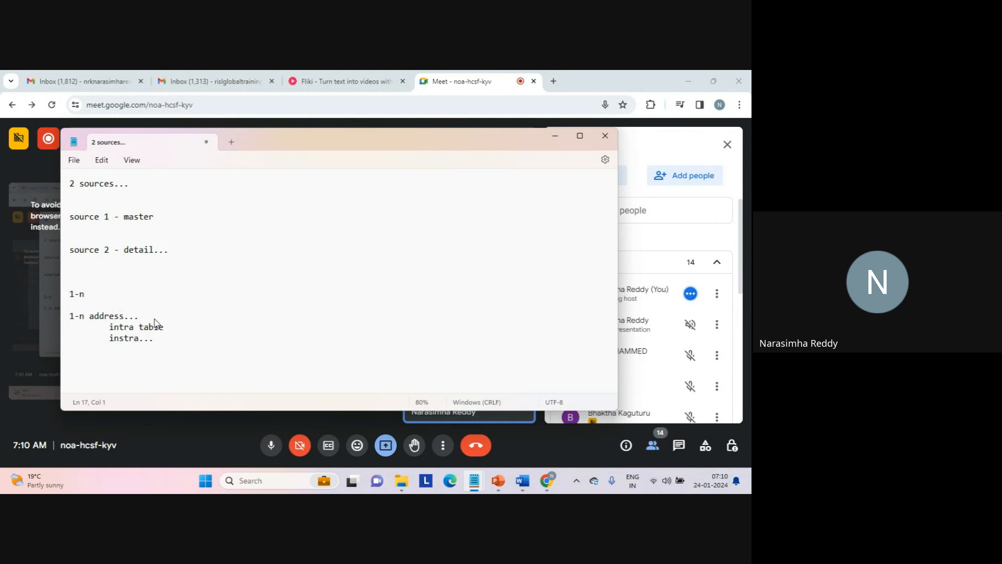
# - Add an "inter" line followed by the separate lines "s1" and "s2"
pyautogui.write('inter')
pyautogui.press('Return')
pyautogui.press('Return')
pyautogui.write('s1')
pyautogui.press('Return')
pyautogui.press('Return')
pyautogui.press('Return')
pyautogui.write('s2')
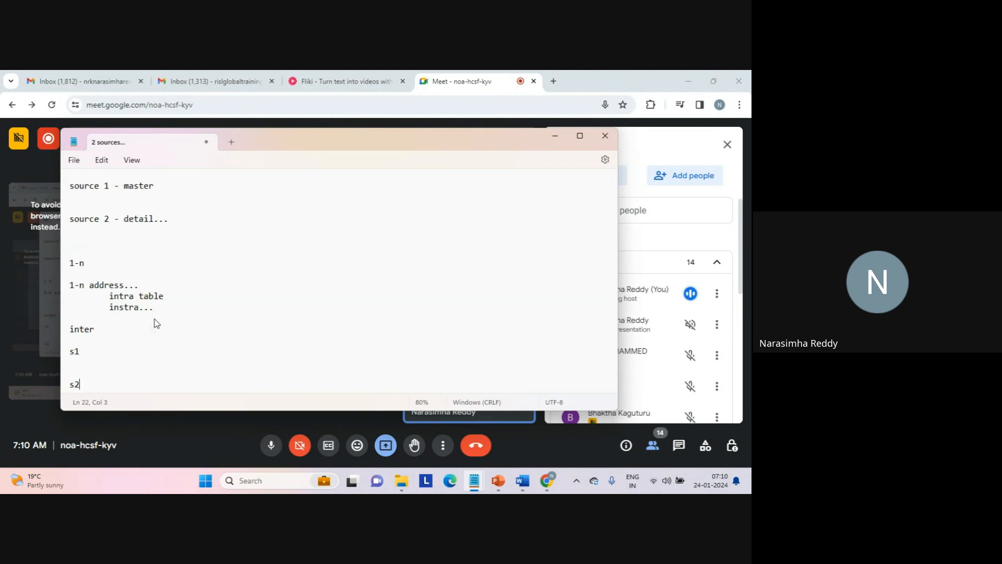
# - Extend the s1 and s2 lines under "inter" to read "s1-1" and "s2-2"
pyautogui.press('Up')
pyautogui.press('Up')
pyautogui.press('Up')
pyautogui.write('-1')
pyautogui.press('Return')
pyautogui.press('Down')
pyautogui.press('Down')
pyautogui.press('End')
pyautogui.write('-2')
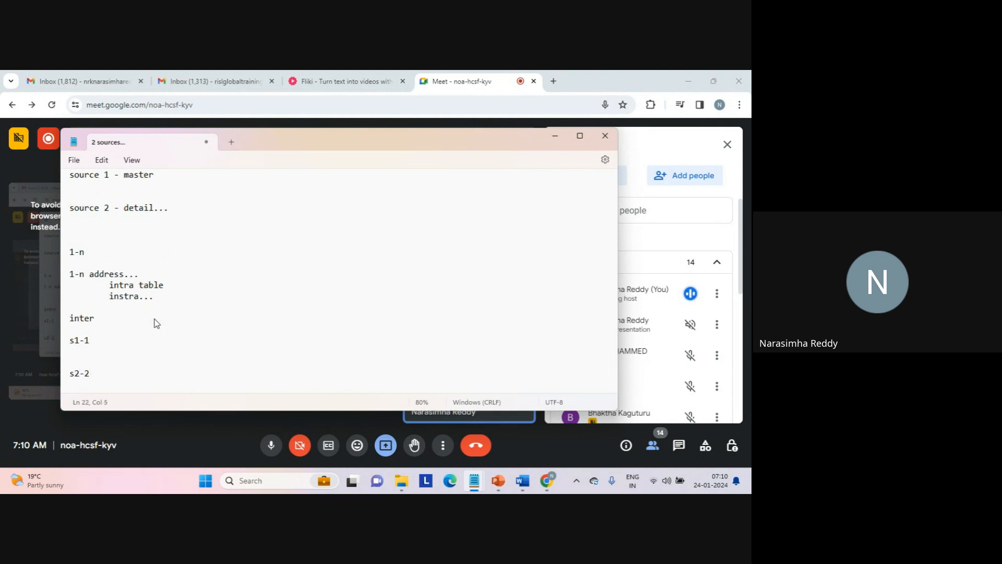
pyautogui.press('Return')
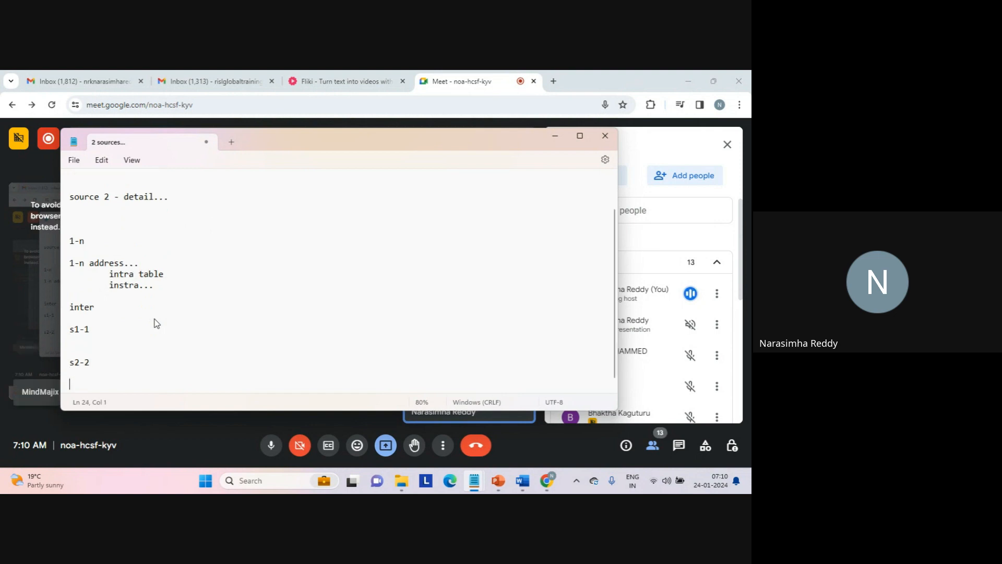
# - Add the lines "ss1" and "s2" below the "s2-2" line
pyautogui.write('ss1')
pyautogui.press('Return')
pyautogui.press('Return')
pyautogui.write('s2')
pyautogui.press('Return')
pyautogui.press('Return')
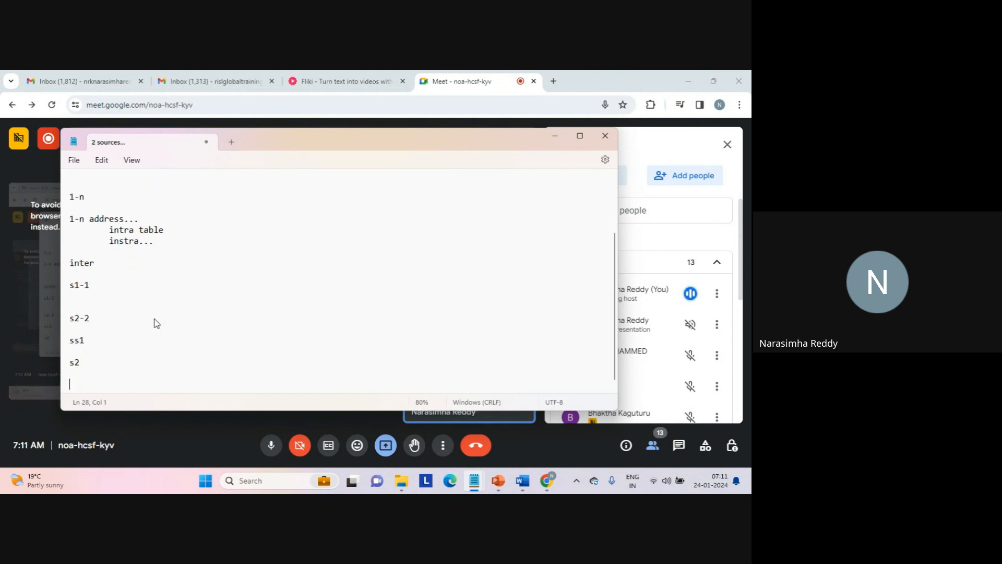
# - Append "-n" to the "ss1" line and "-m" to the "s2" line below it
pyautogui.press('Up')
pyautogui.press('Up')
pyautogui.press('Up')
pyautogui.press('Up')
pyautogui.press('End')
pyautogui.write('-n  s2')
pyautogui.write('-m')
pyautogui.press('Down')
pyautogui.press('Down')
# - Write "yes..." a few lines below the "s2-m" note, followed by blank lines
pyautogui.press('Return')
pyautogui.press('Return')
pyautogui.press('Return')
pyautogui.write('yes...')
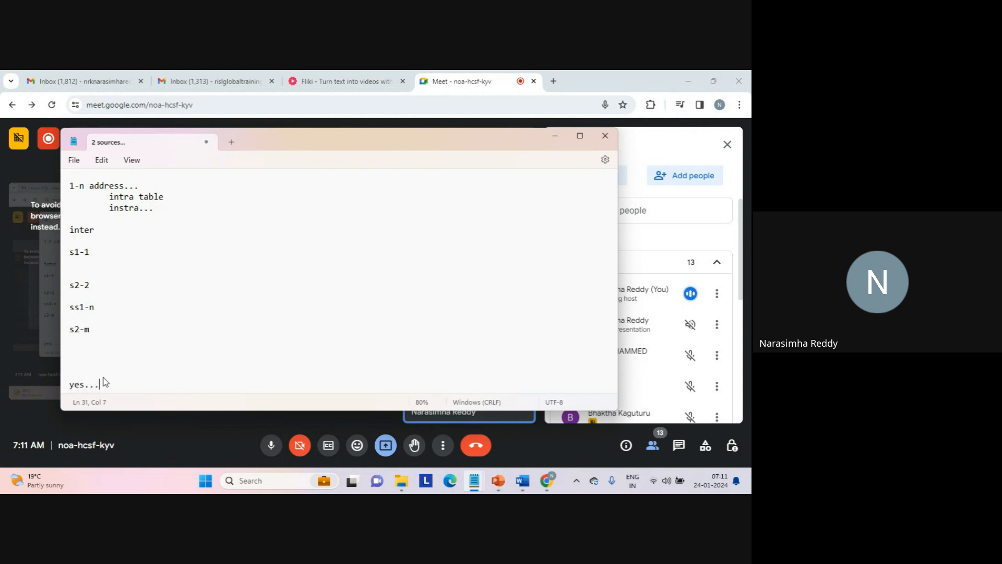
pyautogui.press('Return')
pyautogui.press('Return')
pyautogui.press('Return')
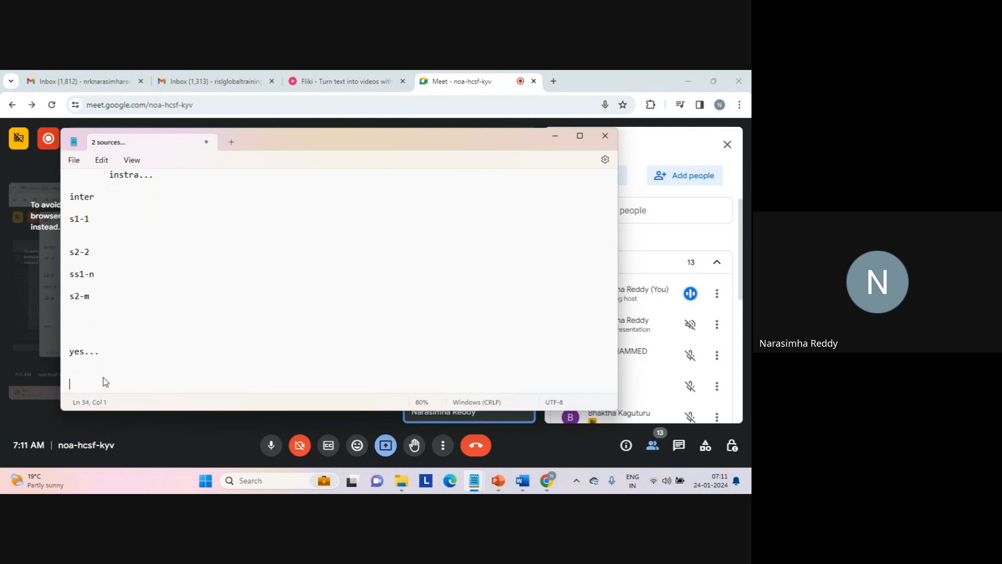
# - Write the conversion note "relational data===========>hierarchical" below "yes..."
pyautogui.write('relational data===========>')
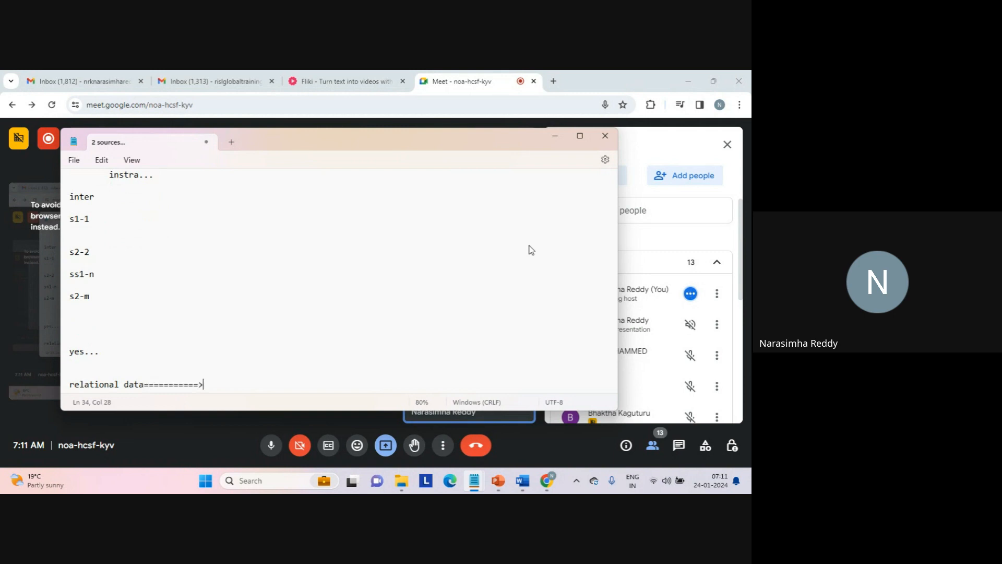
pyautogui.write('hierarchical')
pyautogui.press('Return')
pyautogui.press('Return')
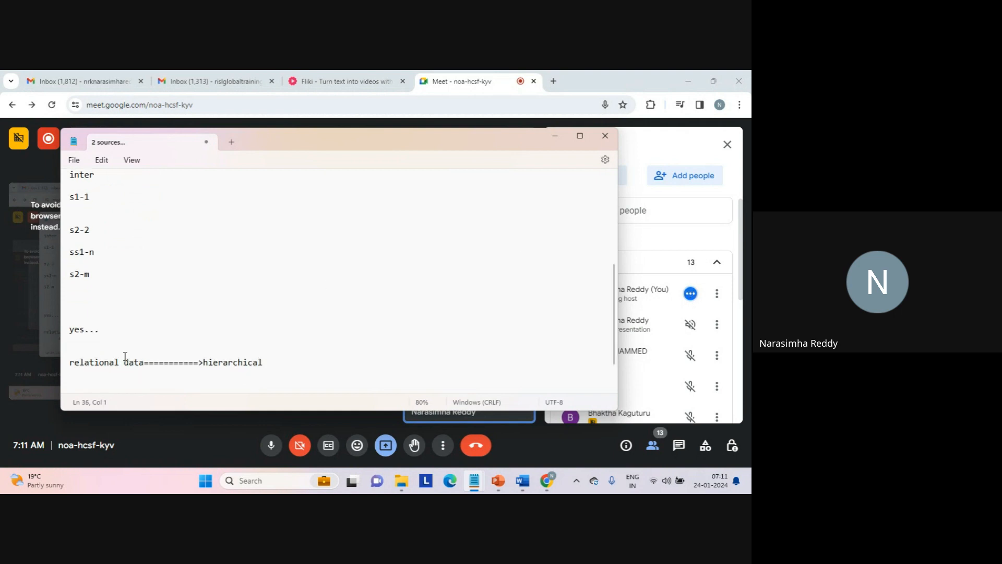
# - List "file 1" and "file 2" on separate lines below the relational data note
pyautogui.doubleClick(99, 364)
pyautogui.click(114, 384)
pyautogui.write('file 1')
pyautogui.press('Return')
pyautogui.press('Return')
pyautogui.write('file ')
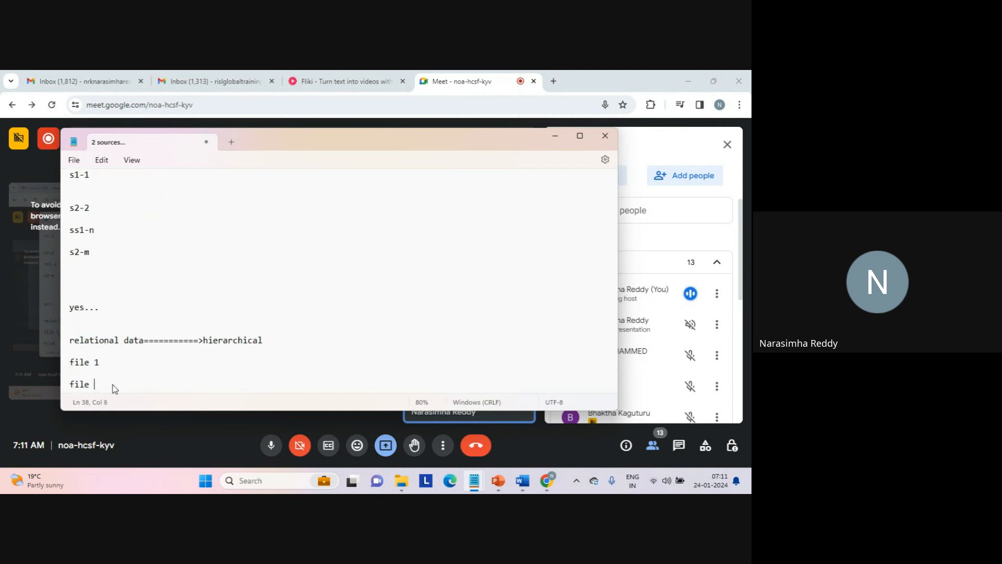
pyautogui.write('2')
pyautogui.press('Return')
pyautogui.press('Return')
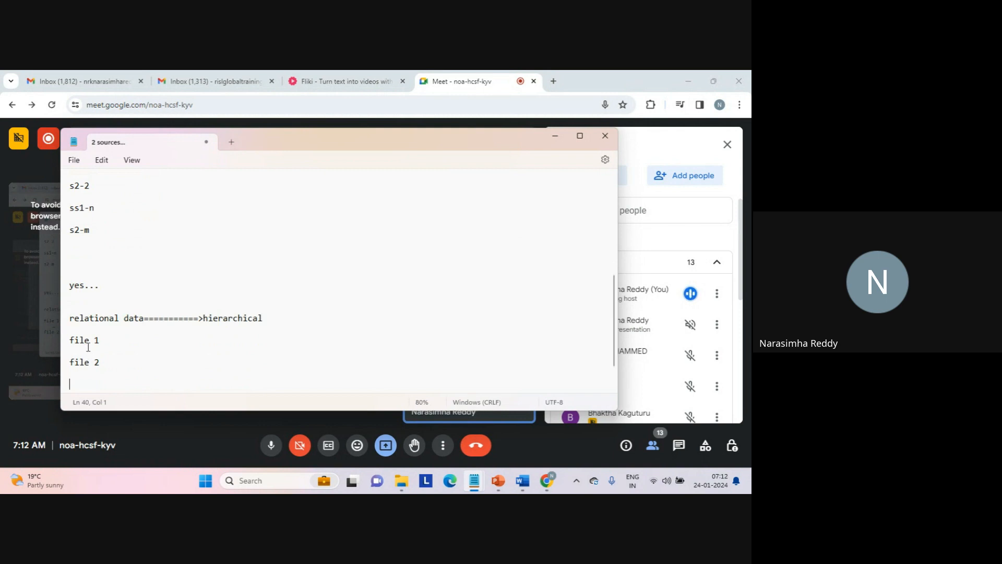
pyautogui.moveTo(101, 334); pyautogui.dragTo(114, 379)
pyautogui.click(199, 319)
pyautogui.moveTo(200, 321); pyautogui.dragTo(277, 323)
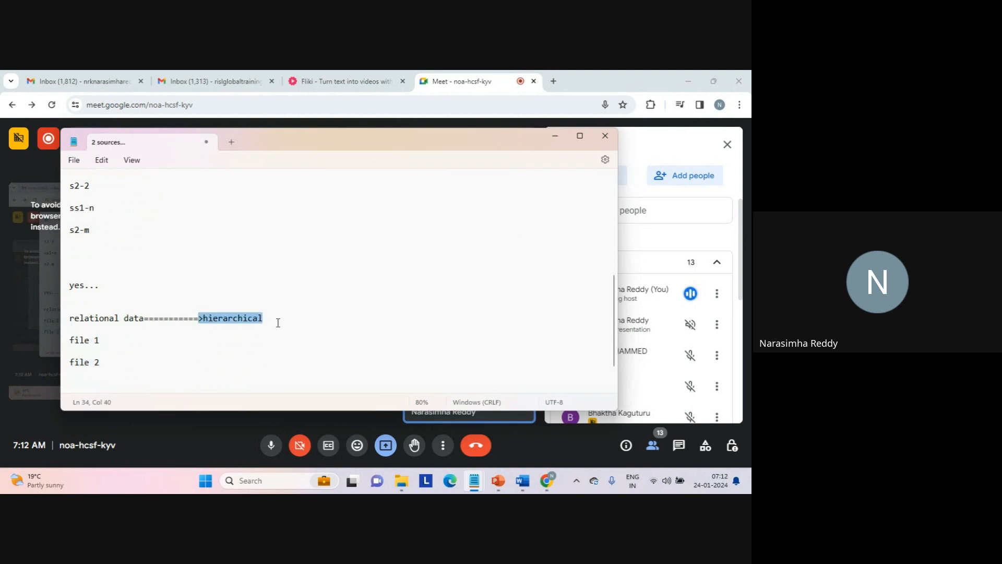
pyautogui.click(277, 323)
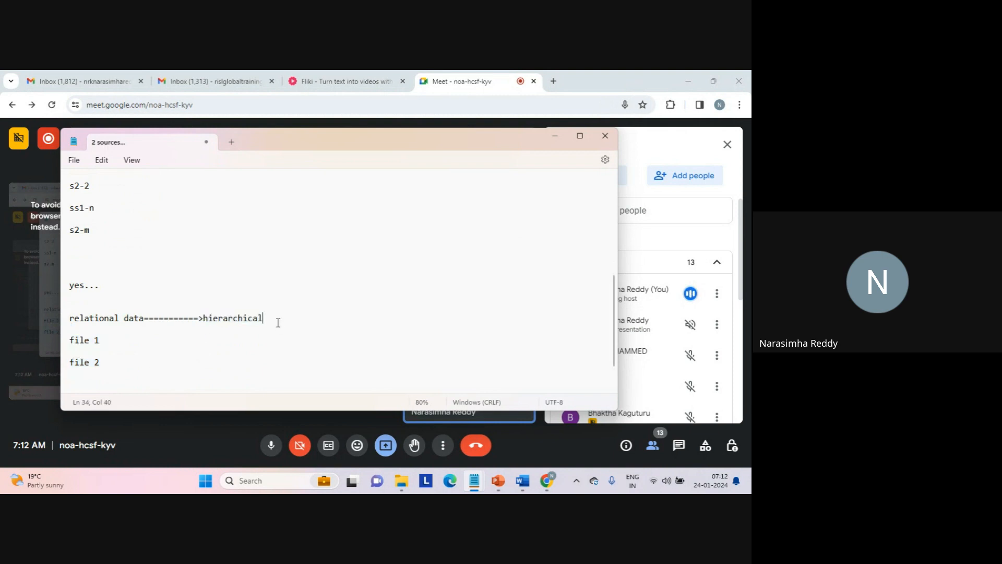
# - Add the conversion line "file==============>xml" below "file 2"
pyautogui.click(175, 386)
pyautogui.write('file==============>')
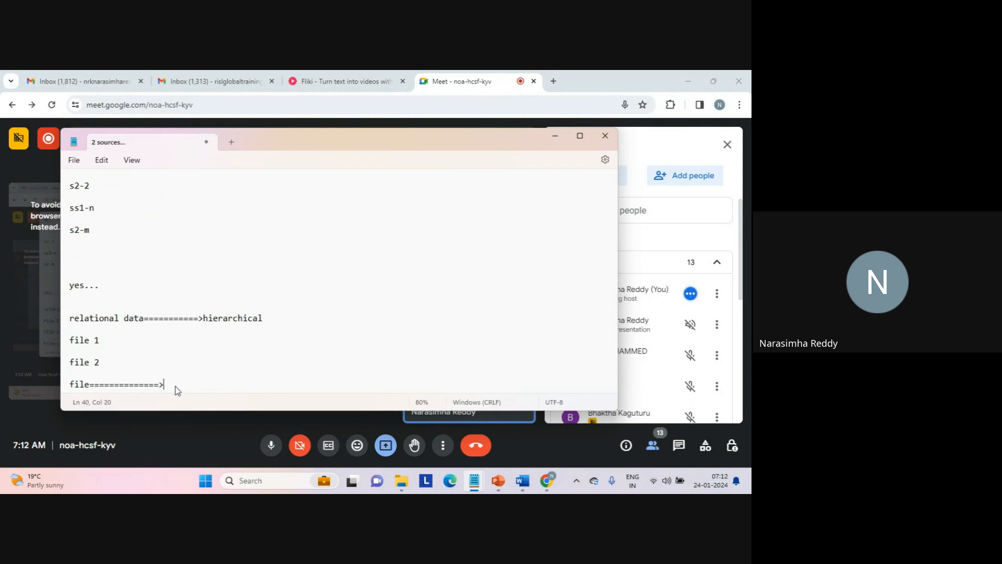
pyautogui.write('xml')
pyautogui.press('Return')
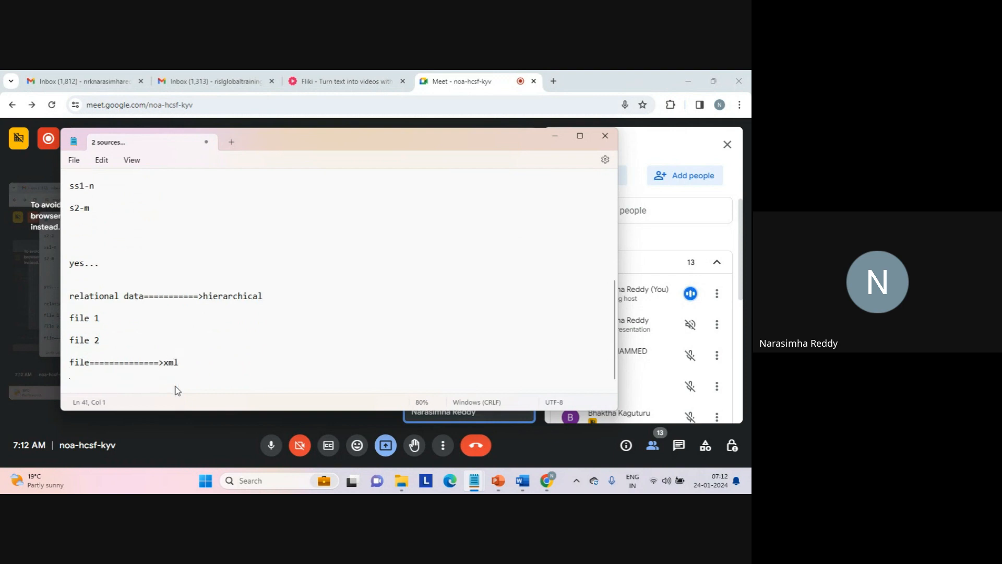
# - Insert "/s" after "file" in the file-to-xml conversion line
pyautogui.press('Up')
pyautogui.press('Right')
pyautogui.press('Right')
pyautogui.press('Right')
pyautogui.press('Right')
pyautogui.write('/s')
# - Add the reverse conversion lines "xml=========>file" and "hierachical----------->relational" below the file-to-xml line
pyautogui.click(204, 385)
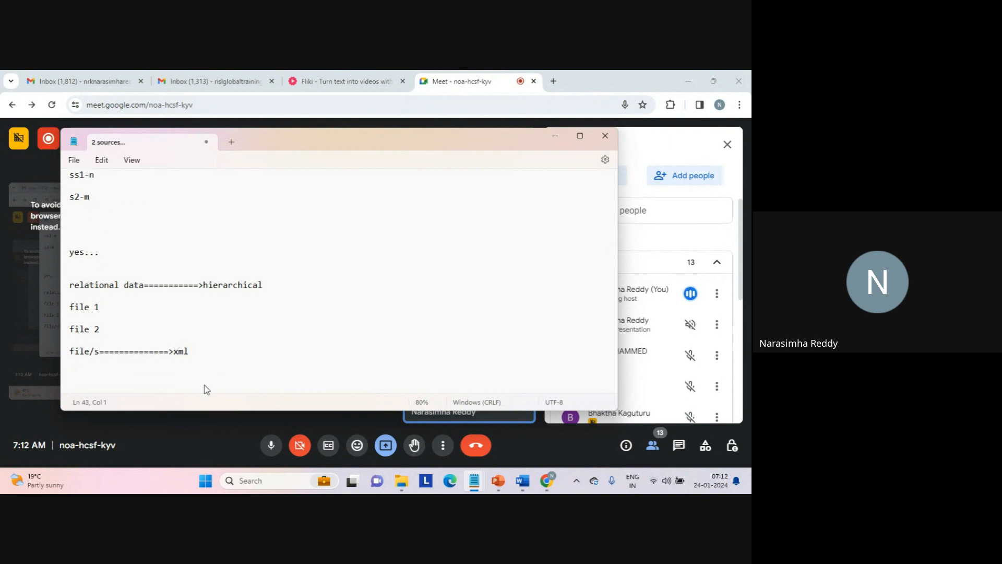
pyautogui.write('xml=========>file')
pyautogui.press('Return')
pyautogui.write('hie')
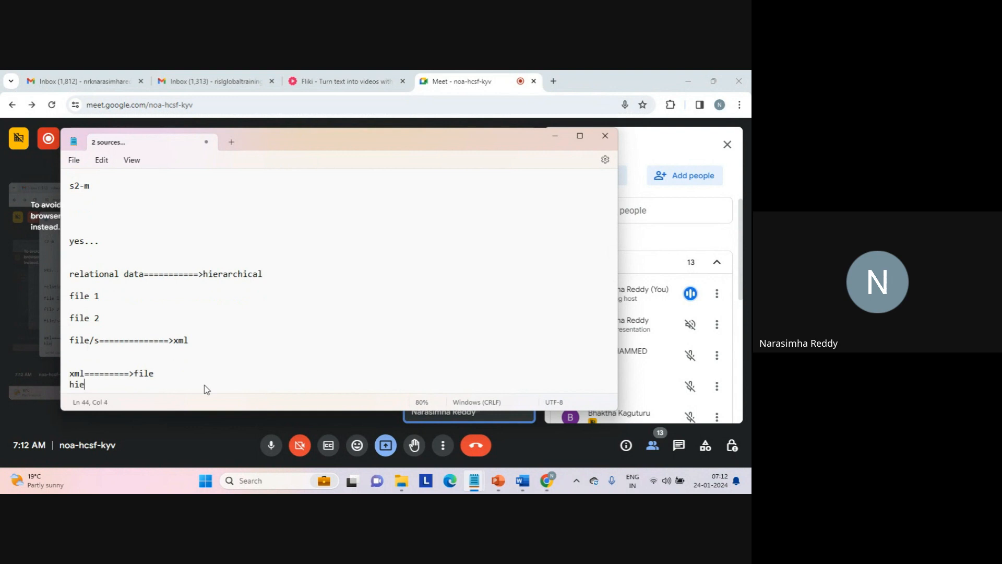
pyautogui.write('rachical----------->relational')
pyautogui.press('Return')
pyautogui.press('Return')
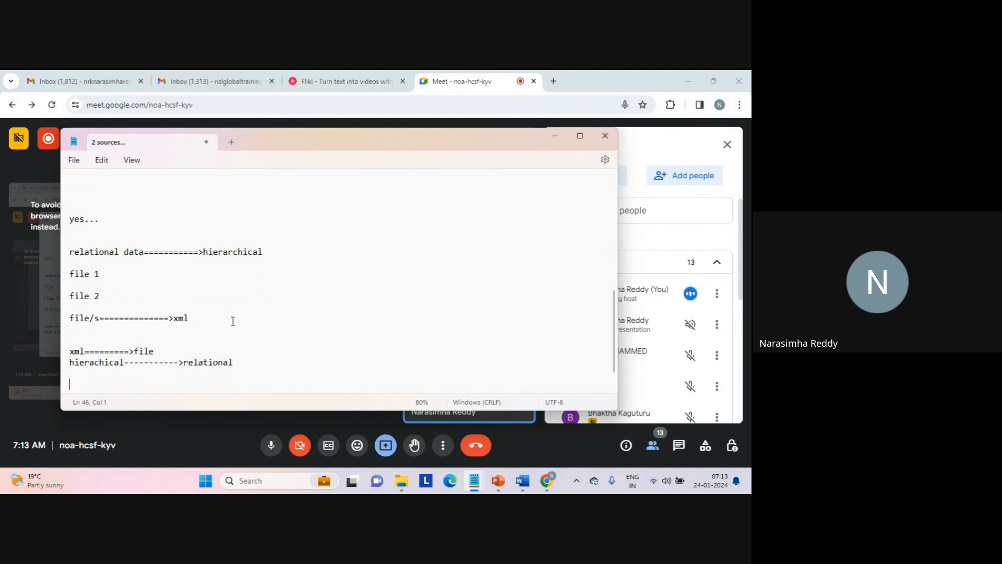
pyautogui.tripleClick(107, 350)
pyautogui.tripleClick(206, 364)
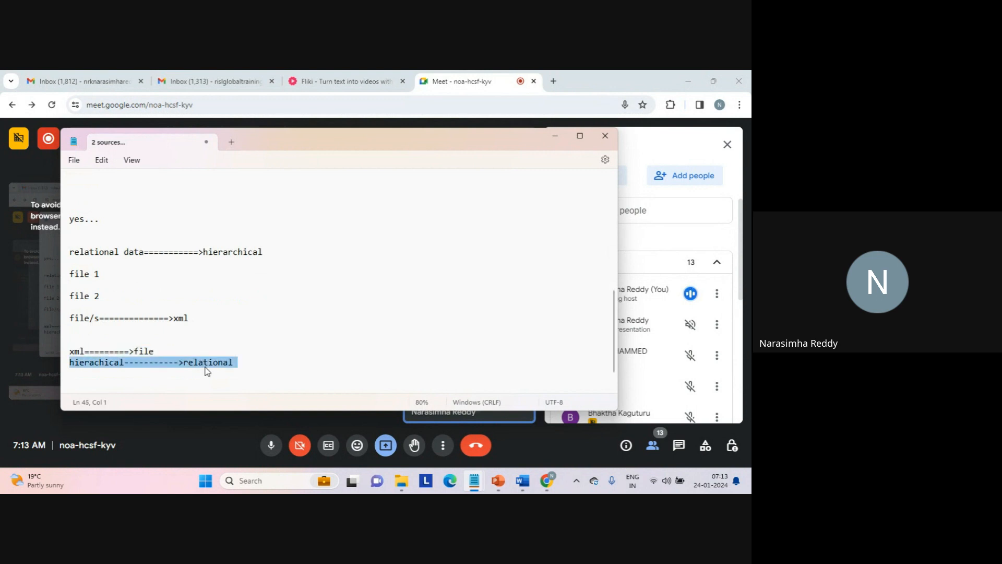
pyautogui.click(152, 386)
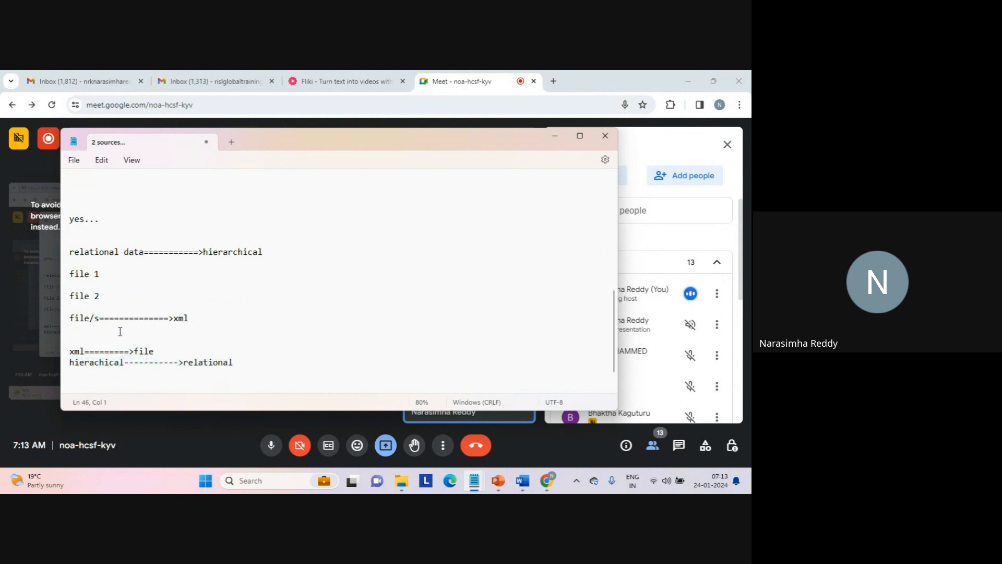
pyautogui.tripleClick(90, 318)
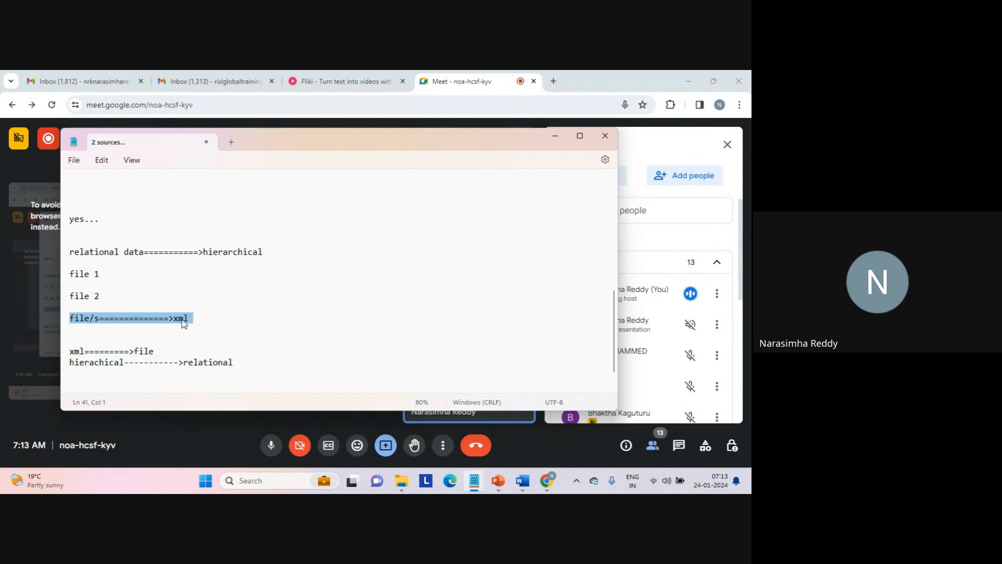
pyautogui.doubleClick(182, 319)
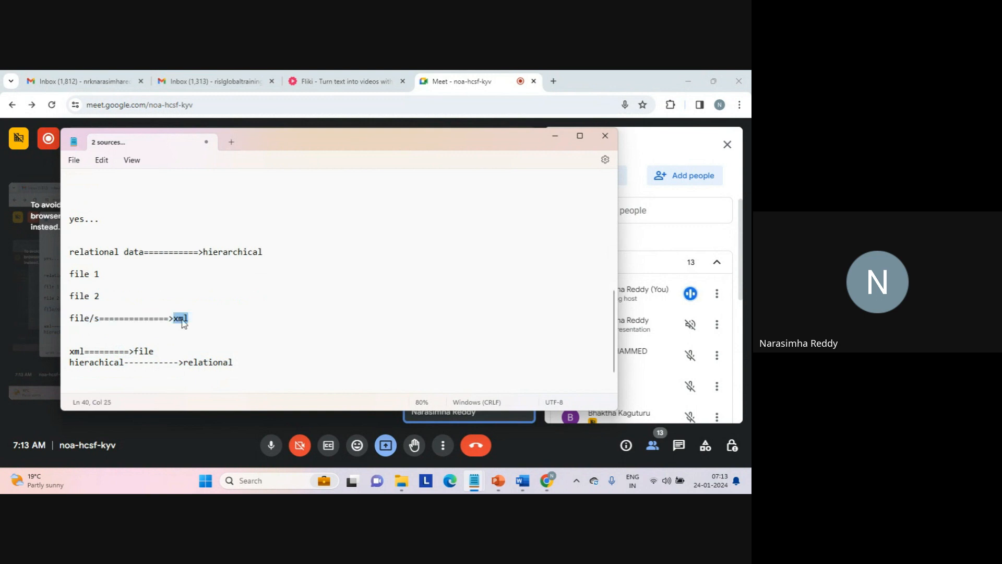
pyautogui.click(105, 320)
pyautogui.moveTo(104, 319); pyautogui.dragTo(63, 322)
# - Write "business data" several blank lines below the hierachical-to-relational line
pyautogui.click(324, 342)
pyautogui.press('Return')
pyautogui.press('Return')
pyautogui.press('Return')
pyautogui.press('Return')
pyautogui.press('Return')
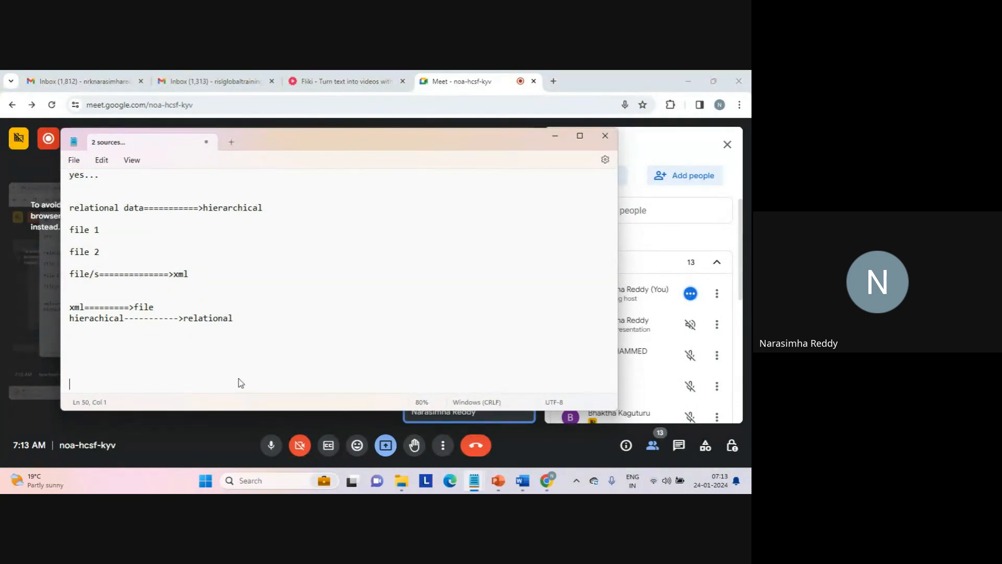
pyautogui.write('business data')
# - Write "source data..." below the "business data" line, leaving blank lines between them
pyautogui.press('Return')
pyautogui.press('Return')
pyautogui.press('Return')
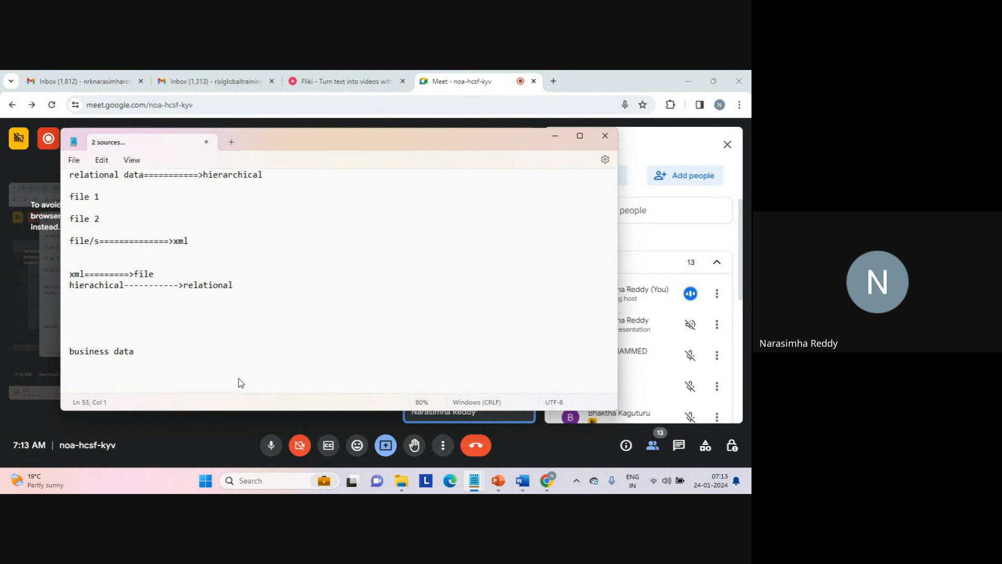
pyautogui.write('source data...')
pyautogui.press('Return')
pyautogui.press('Return')
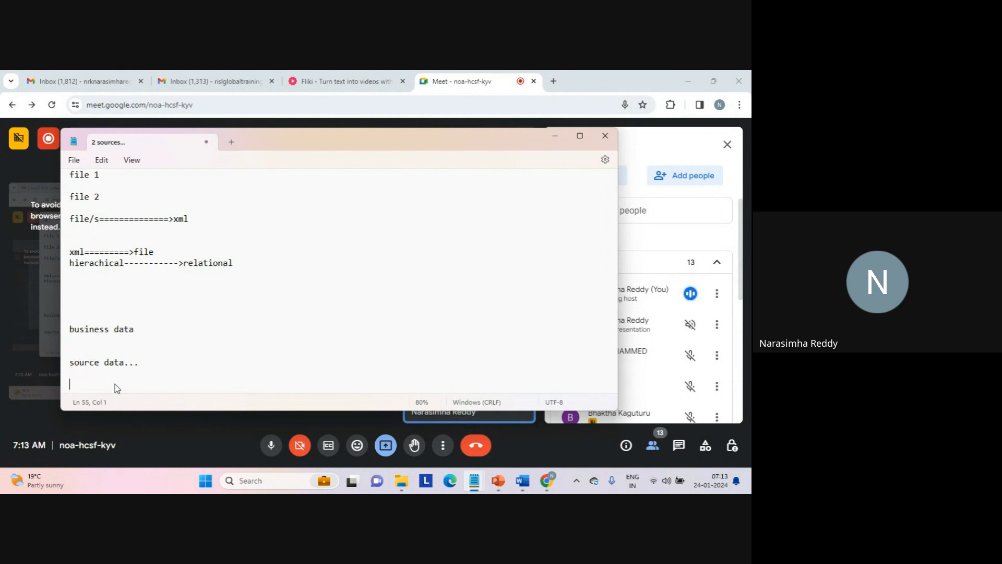
pyautogui.tripleClick(98, 330)
pyautogui.click(149, 377)
pyautogui.moveTo(152, 378); pyautogui.dragTo(67, 331)
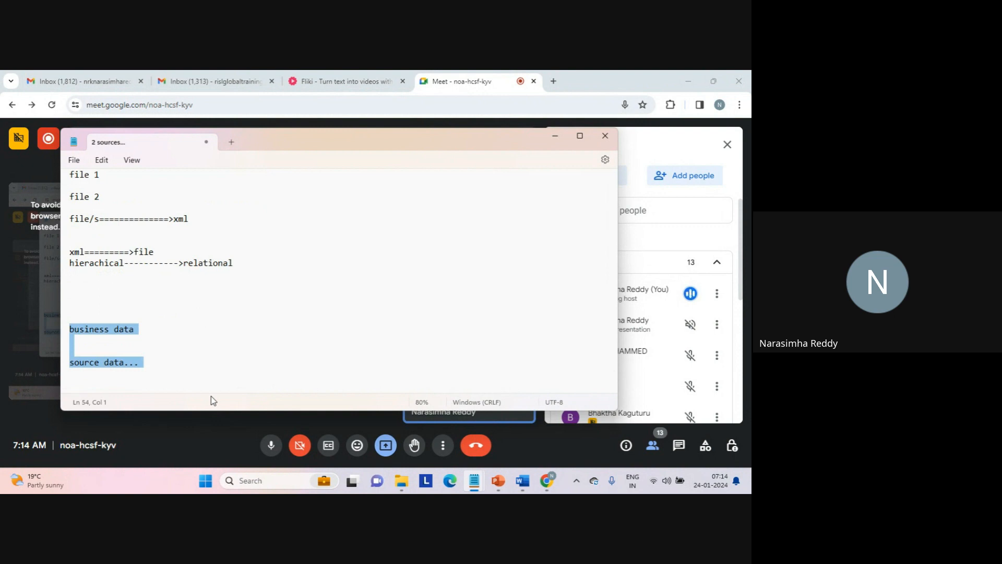
pyautogui.click(171, 382)
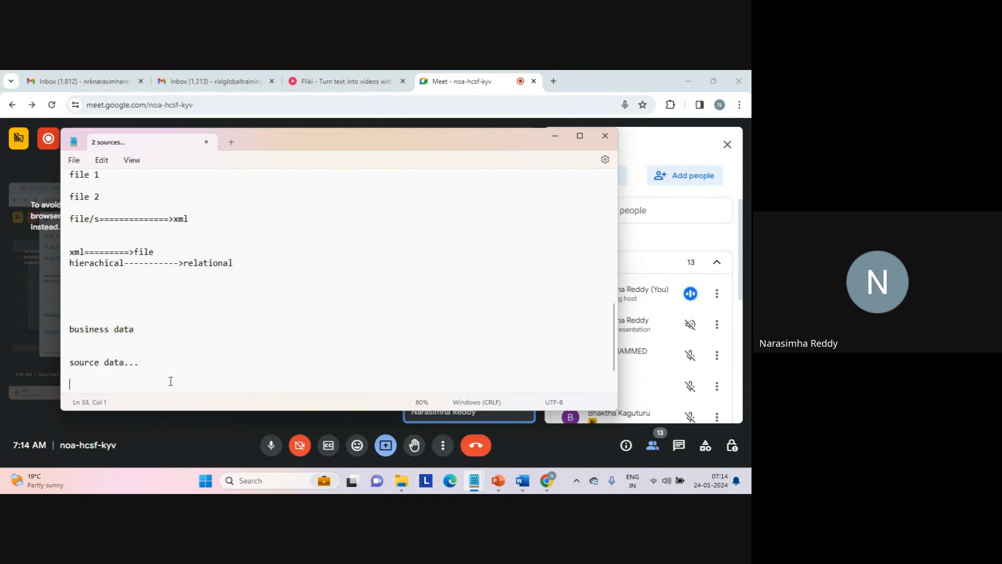
pyautogui.moveTo(171, 381); pyautogui.dragTo(139, 311)
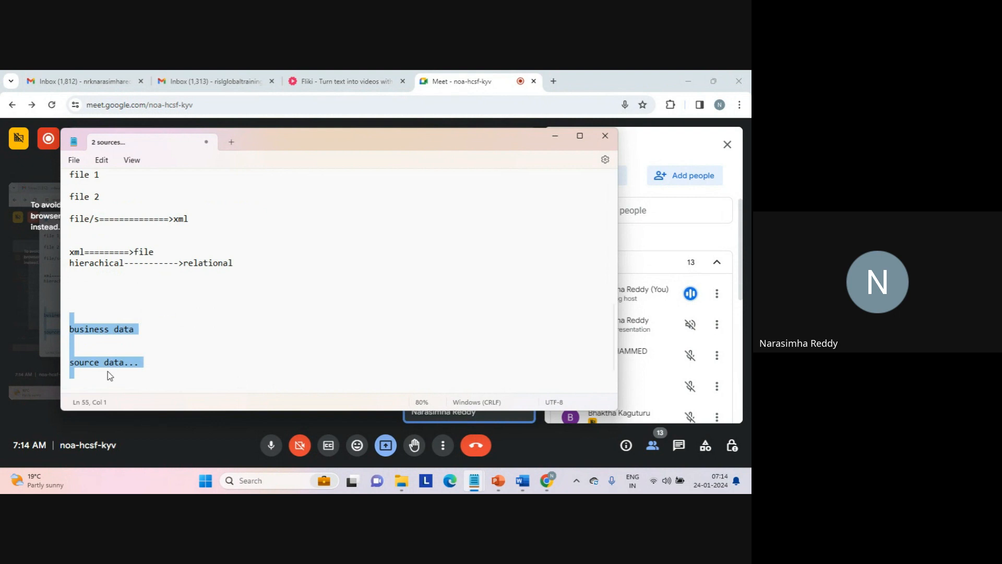
# - Write "pk-fk" below the "source data..." line, leaving blank lines between them
pyautogui.click(116, 384)
pyautogui.press('Return')
pyautogui.write('pk')
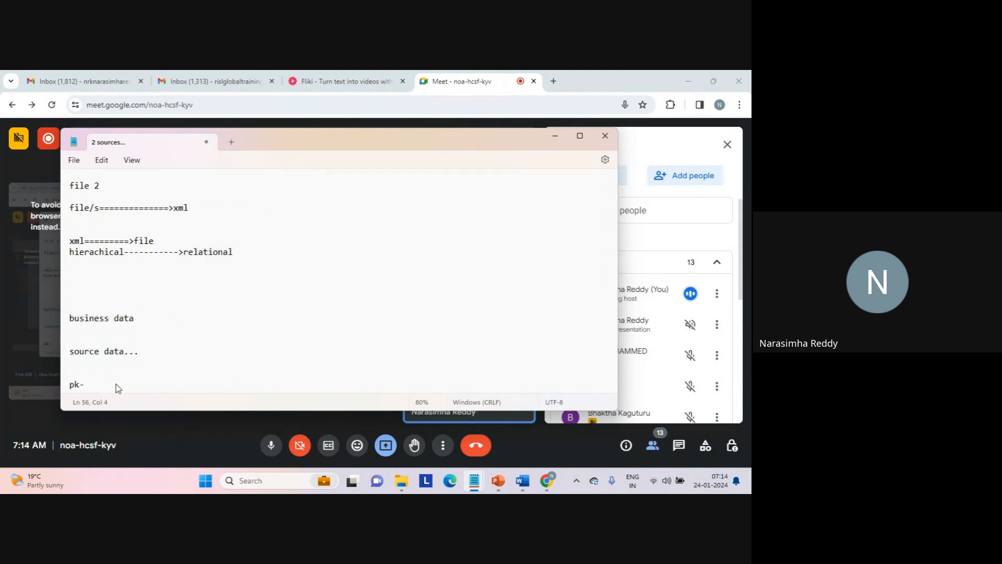
pyautogui.write('-fk')
pyautogui.press('Return')
pyautogui.press('Return')
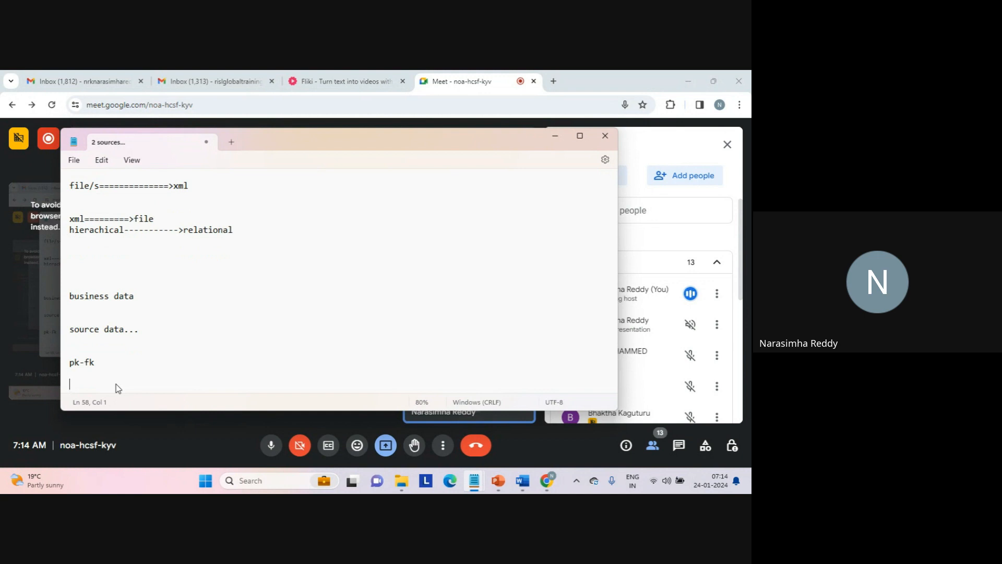
# - Write "salesforce...." several blank lines below the "pk-fk" line
pyautogui.doubleClick(117, 305)
pyautogui.doubleClick(182, 186)
pyautogui.click(130, 375)
pyautogui.press('Return')
pyautogui.press('Return')
pyautogui.press('Return')
pyautogui.press('Return')
pyautogui.press('Return')
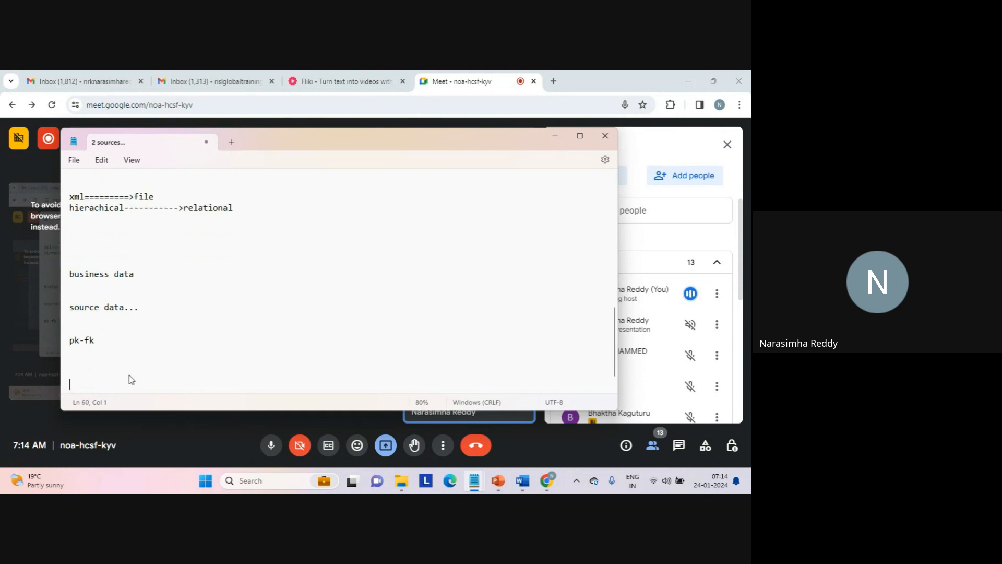
pyautogui.write('sal')
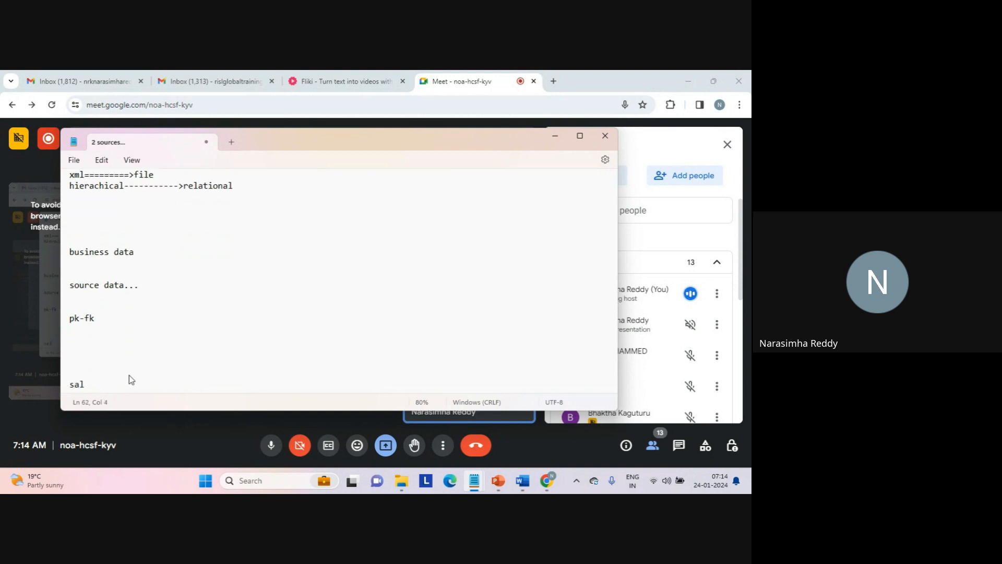
pyautogui.write('esforce....')
pyautogui.press('Return')
pyautogui.press('Return')
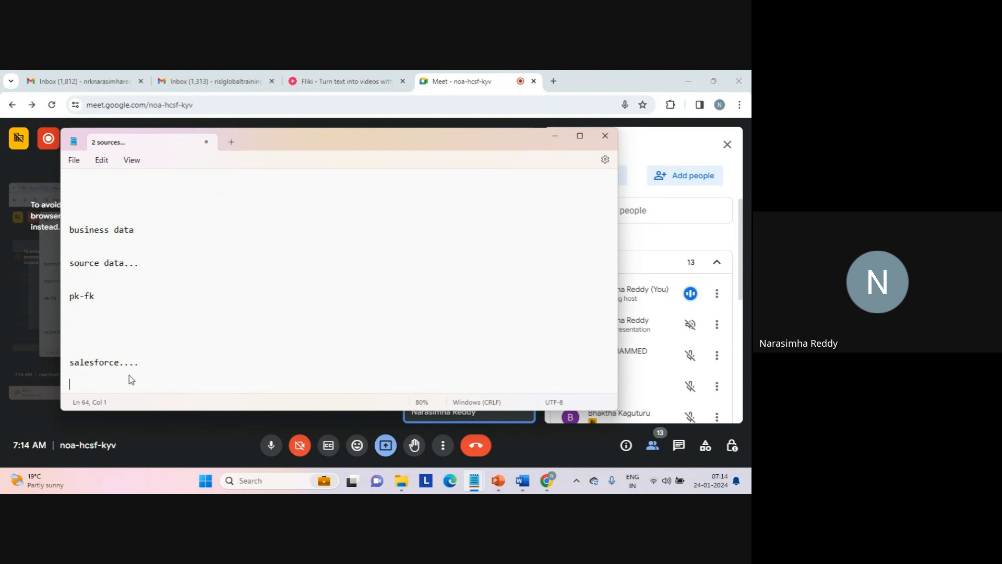
# - Add an indented "vendor====>supplier" line directly beneath "salesforce...."
pyautogui.press('BackSpace')
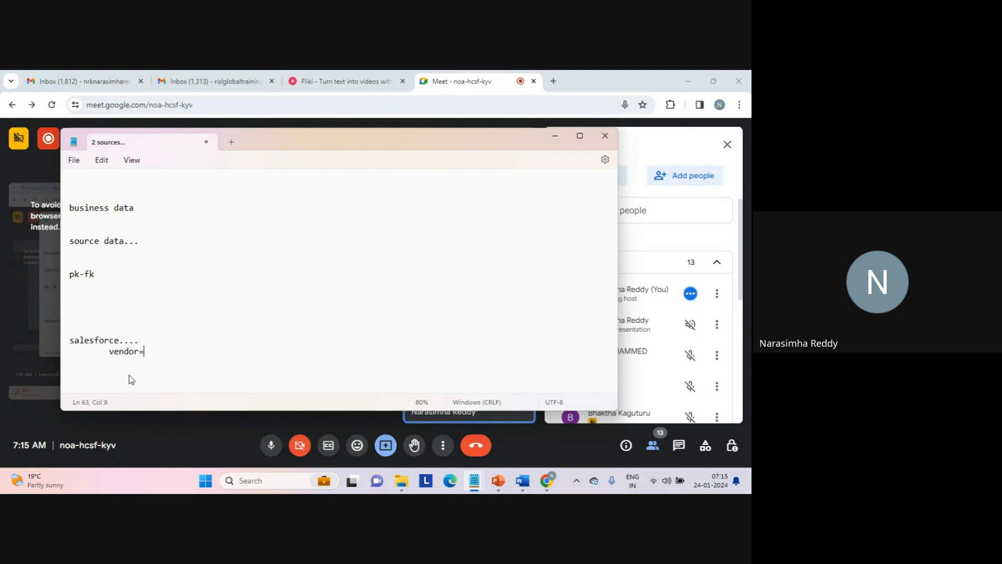
pyautogui.write('>supplier')
# - Write the heading "telecom:" several blank lines below the vendor-to-supplier line
pyautogui.press('Return')
pyautogui.press('Return')
pyautogui.press('Return')
pyautogui.press('Return')
pyautogui.press('Return')
pyautogui.write('telecome:')
pyautogui.press('Return')
pyautogui.press('Return')
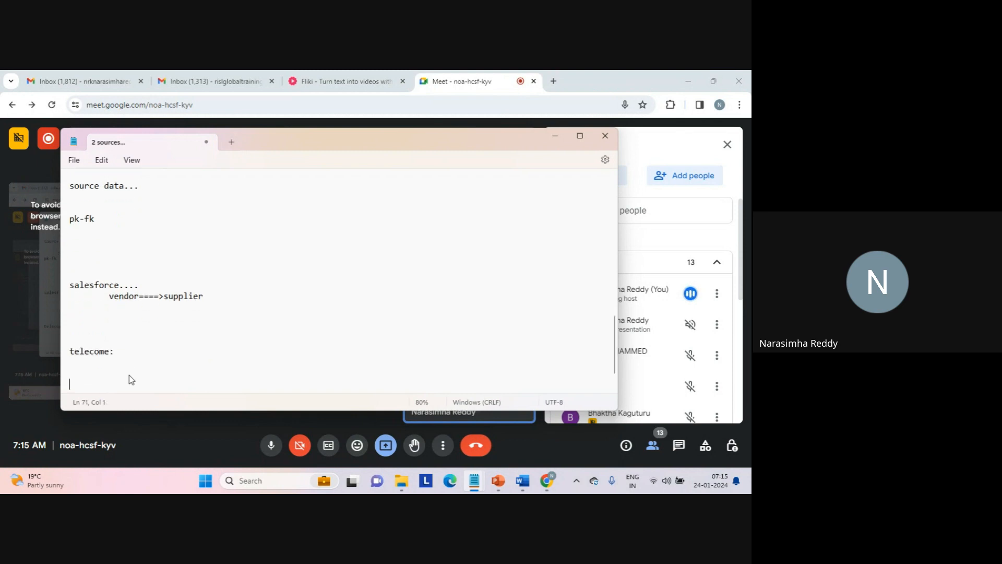
pyautogui.press('BackSpace')
pyautogui.press('BackSpace')
# - Add an indented "relationship..." line under the "telecom:" heading, followed by blank lines
pyautogui.press('Down')
pyautogui.press('Down')
pyautogui.write('ship...')
pyautogui.press('Return')
pyautogui.press('Return')
pyautogui.press('Return')
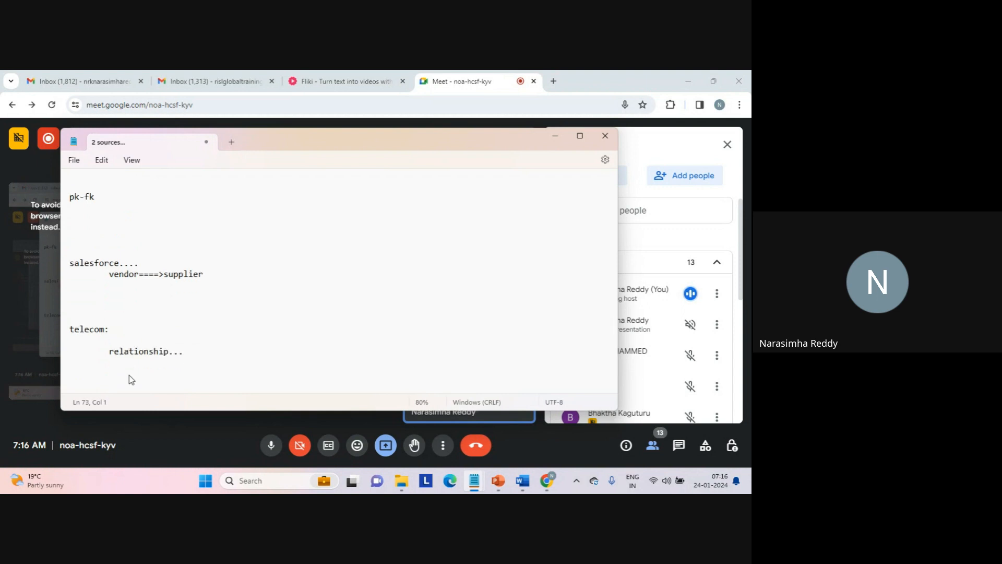
# - Write "yes..." and "1 person..." on separate lines below the "relationship..." line
pyautogui.write('yes...')
pyautogui.press('Return')
pyautogui.press('Return')
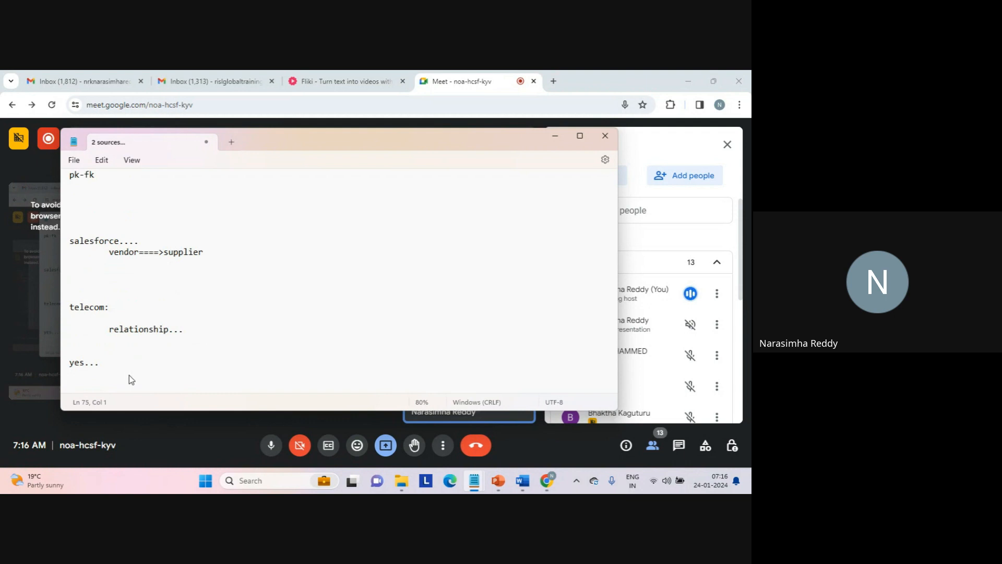
pyautogui.write('1 person...')
pyautogui.press('Return')
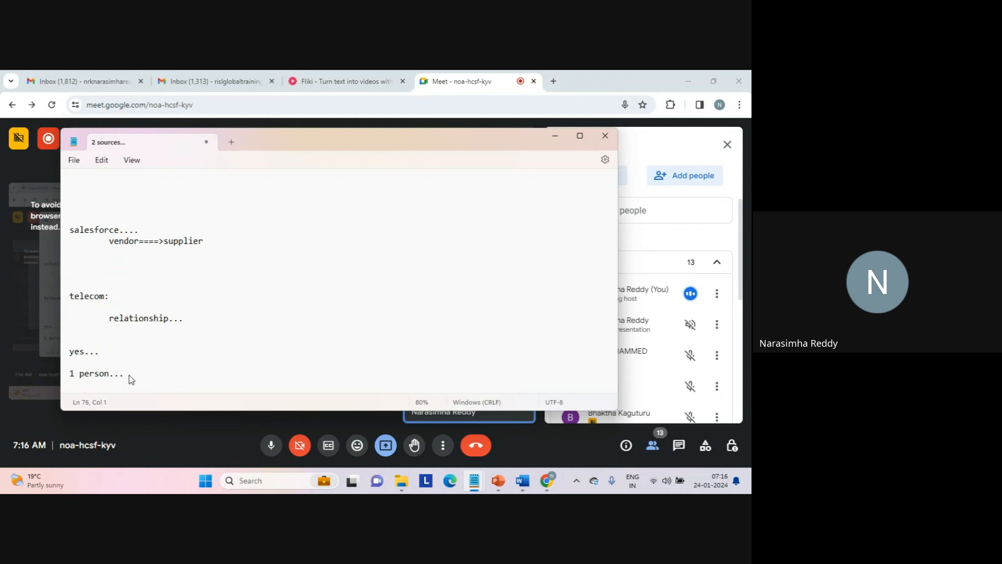
pyautogui.press('Return')
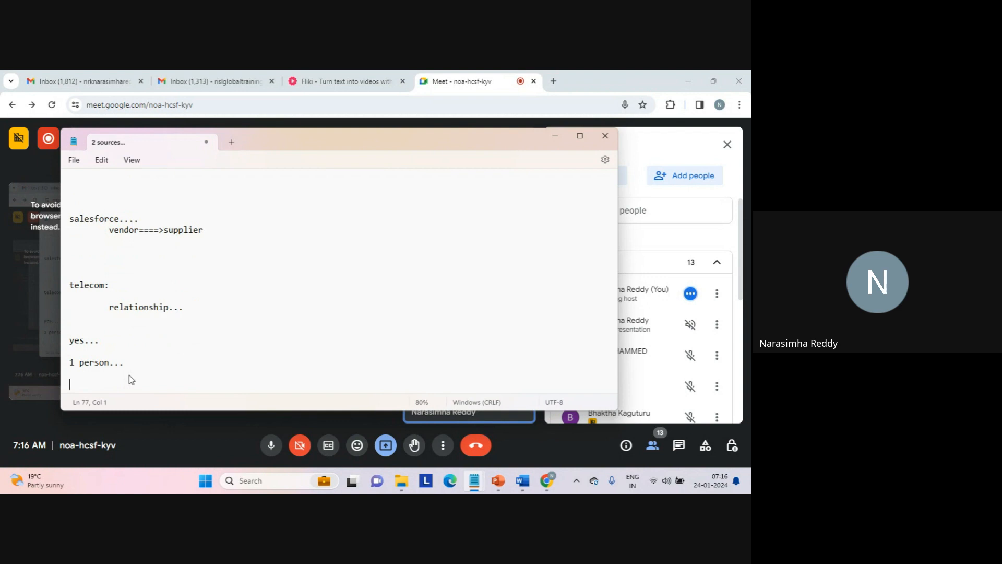
# - Write "singa" and "ind" below "1 person...", with the arrow "===========>" on the line between them
pyautogui.write('singa')
pyautogui.press('Return')
pyautogui.press('Return')
pyautogui.write('ind')
pyautogui.press('Return')
pyautogui.press('Return')
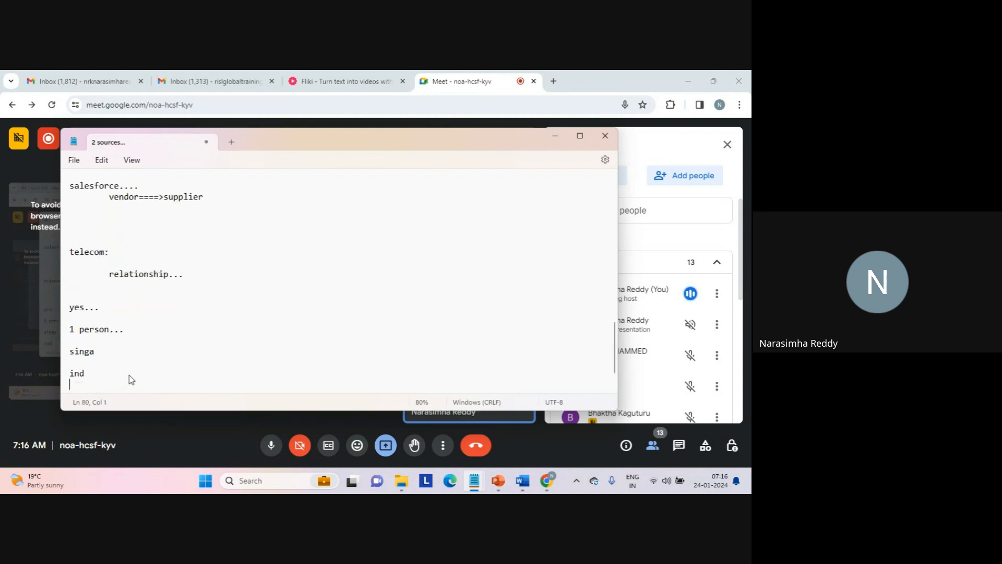
pyautogui.click(98, 351)
pyautogui.write('===========>')
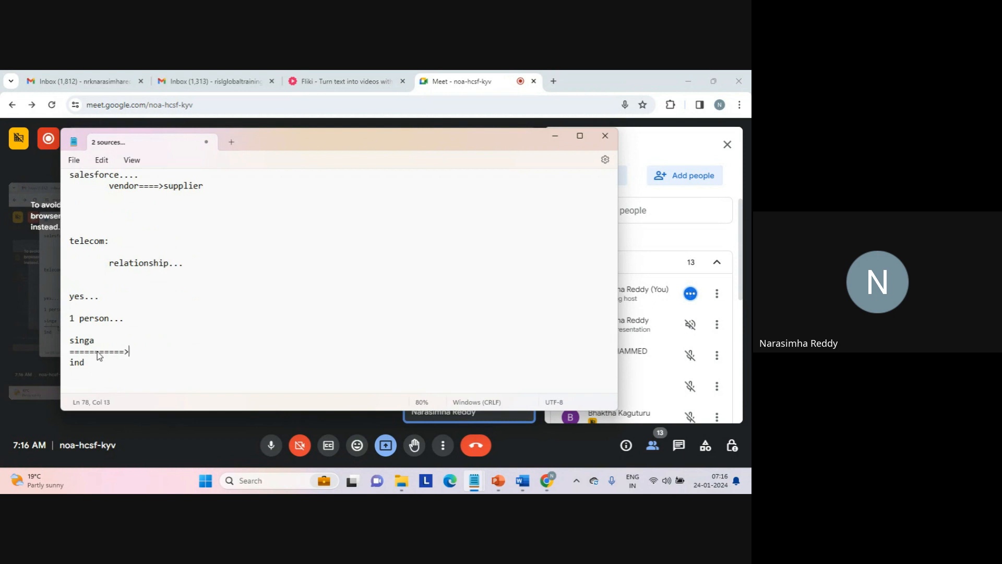
pyautogui.doubleClick(82, 340)
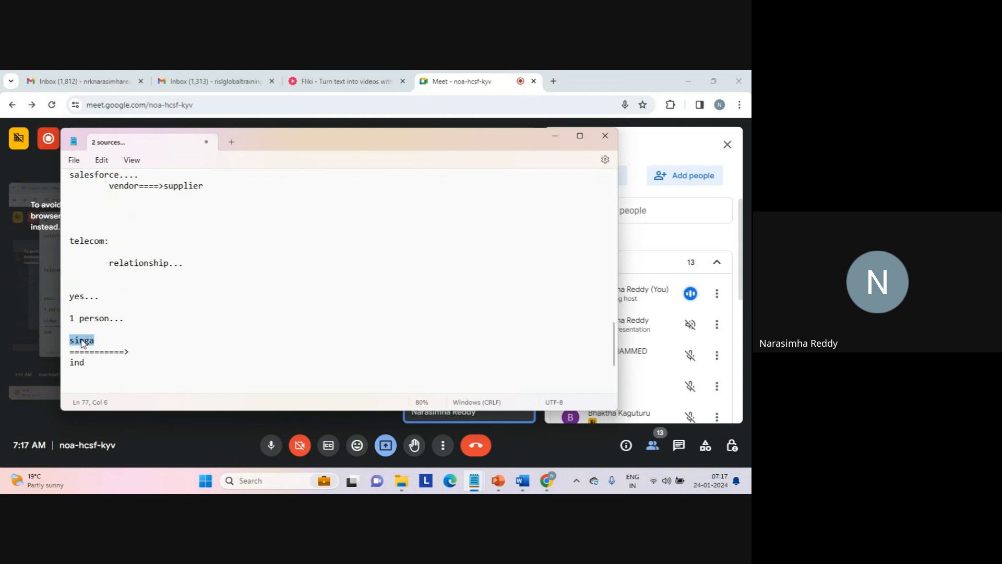
pyautogui.doubleClick(74, 363)
pyautogui.doubleClick(94, 319)
pyautogui.tripleClick(95, 319)
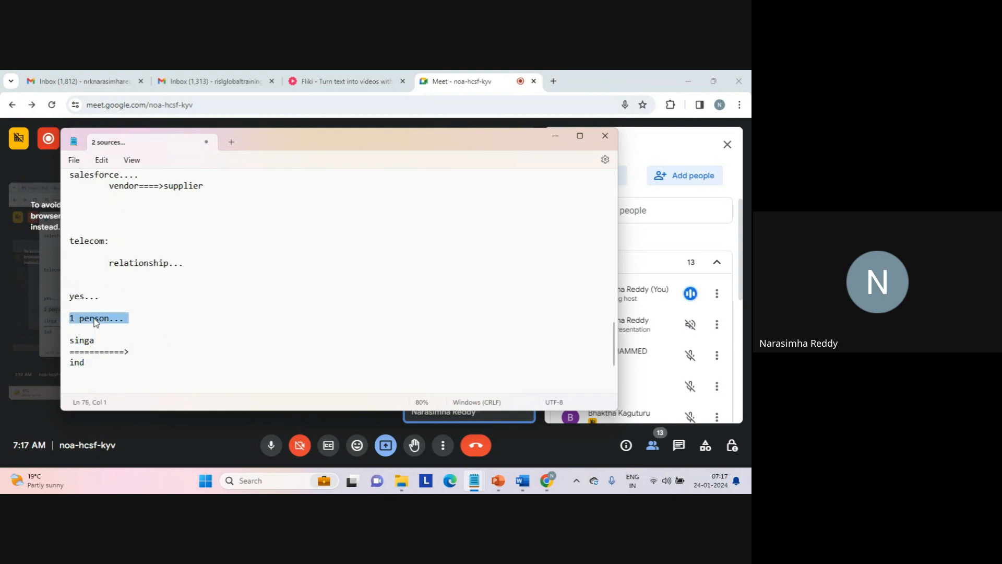
# - Write "n========>1" below the "ind" line, leaving blank lines between them
pyautogui.click(107, 329)
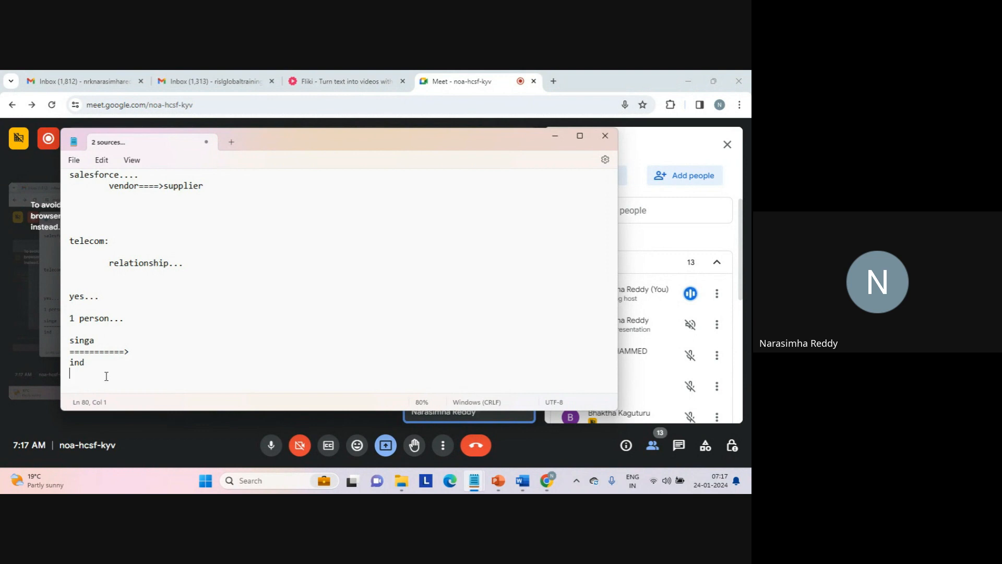
pyautogui.press('Return')
pyautogui.press('Return')
pyautogui.write('n=')
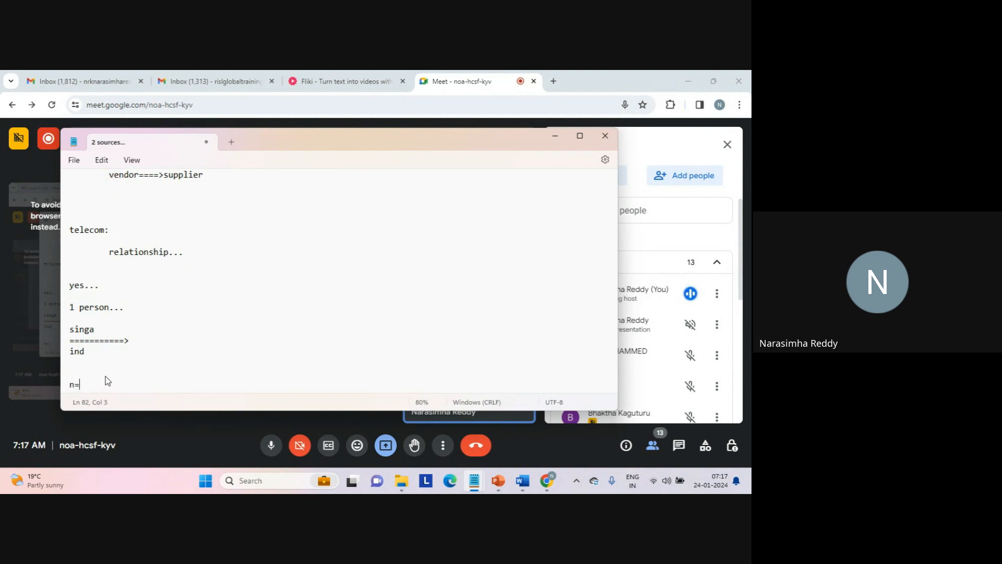
pyautogui.write('=======>1')
pyautogui.press('Return')
pyautogui.press('Return')
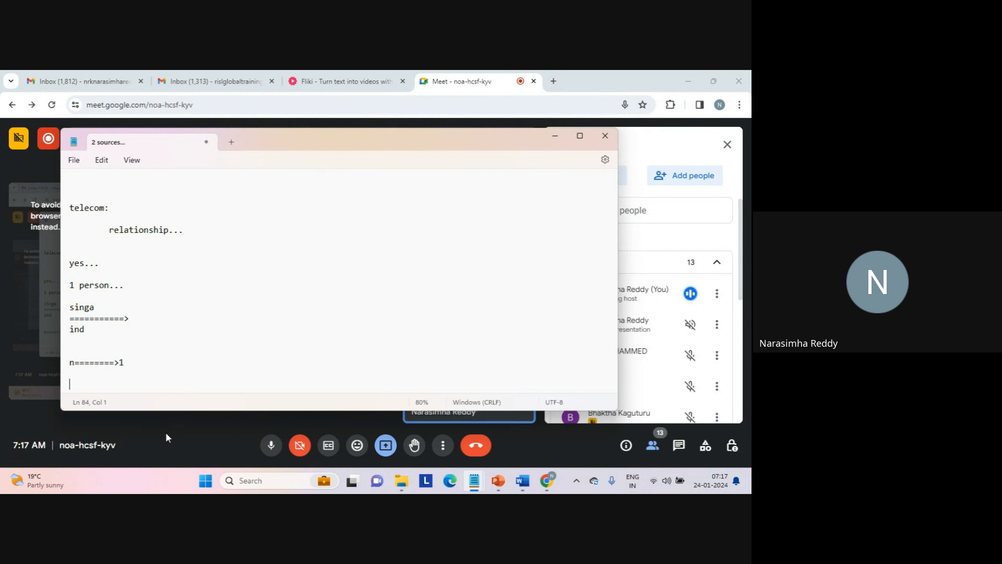
# - Add a "yes..." line below the n-to-1 line
pyautogui.press('Return')
pyautogui.write('yes...')
pyautogui.press('Return')
pyautogui.press('Return')
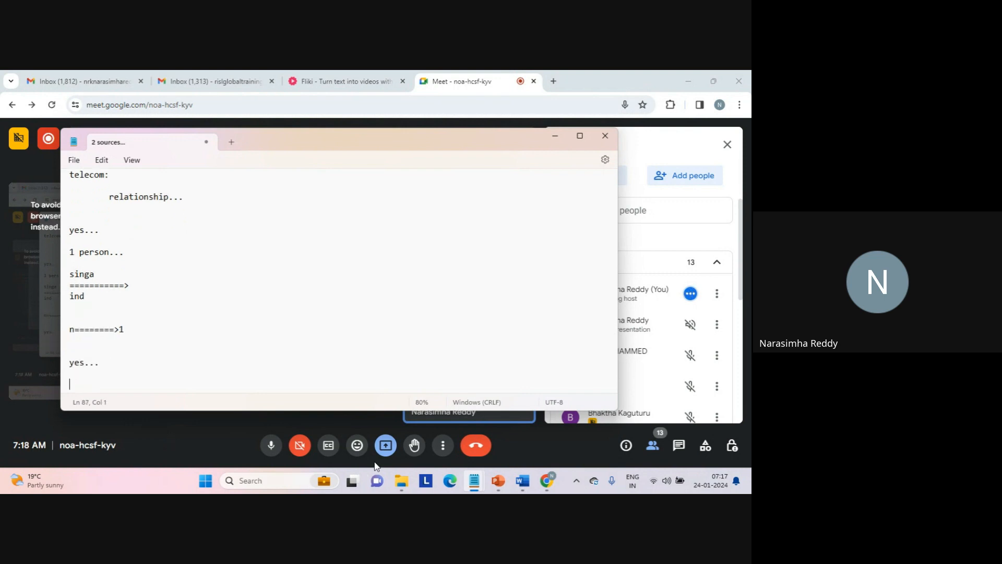
# - Switch to File Explorer and open the seq_NAMES text file from the source folder
pyautogui.moveTo(402, 479)
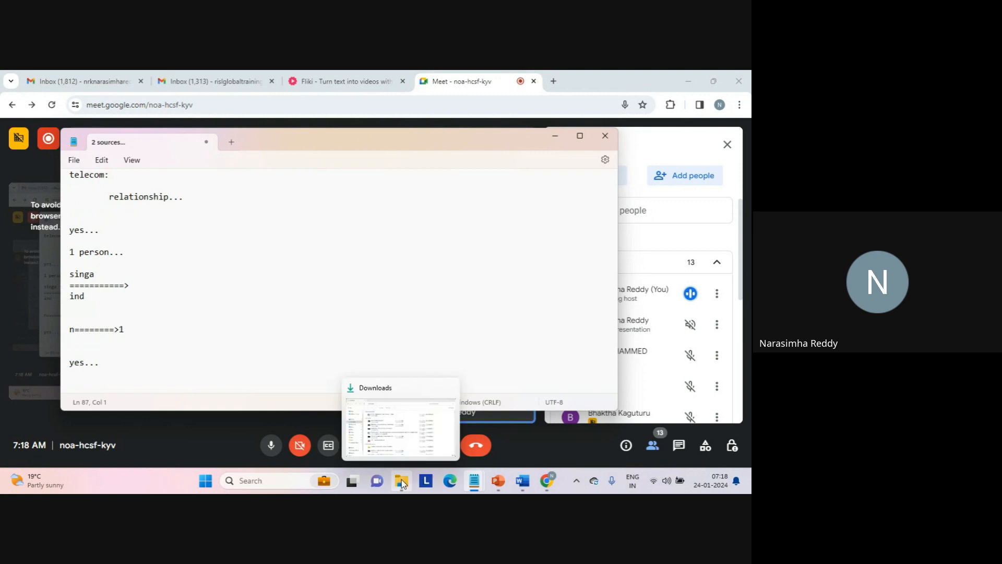
pyautogui.click(401, 425)
pyautogui.click(44, 334)
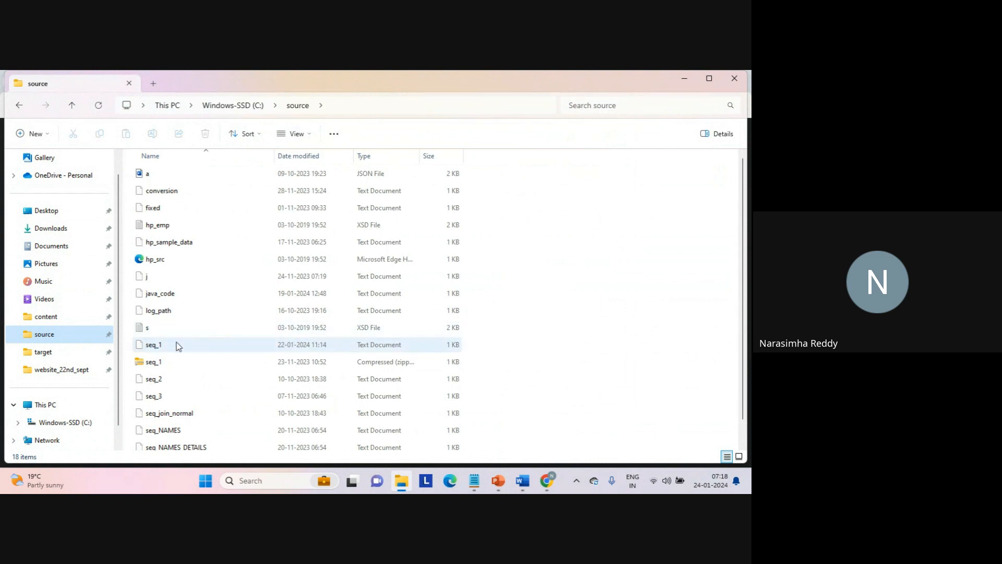
pyautogui.click(158, 350)
pyautogui.click(168, 430)
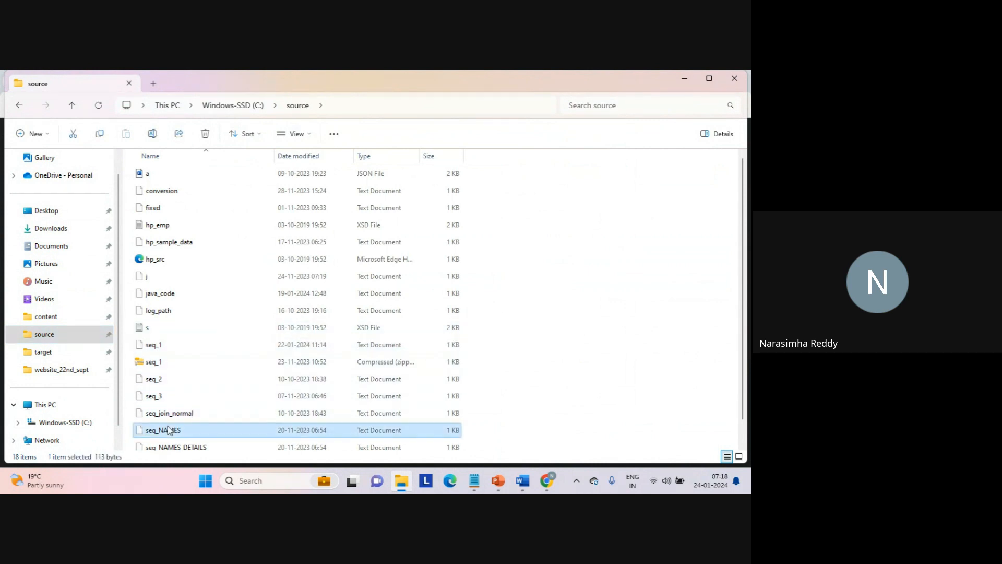
pyautogui.doubleClick(168, 429)
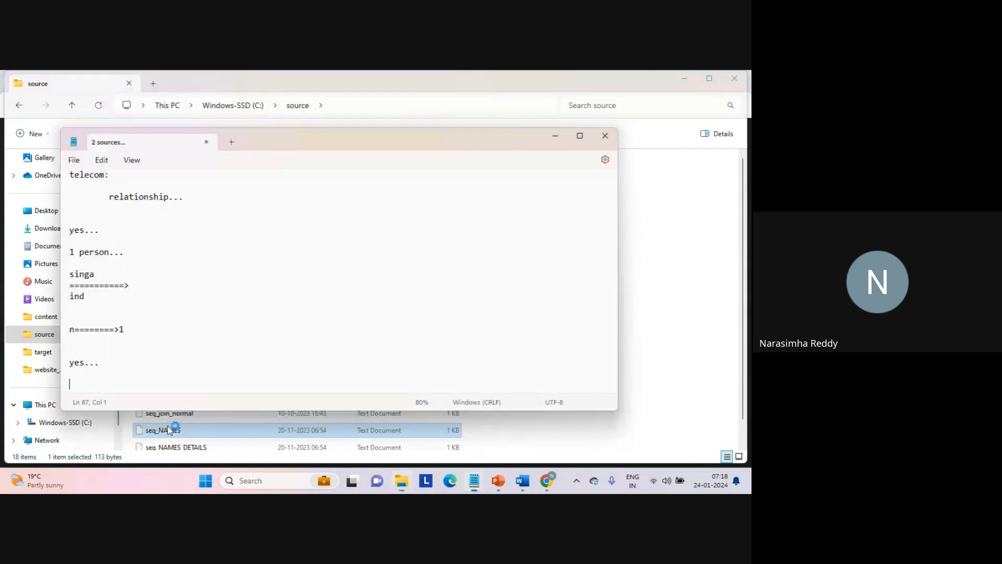
# - Examine the CompanyName and Address columns and the company records in seq_NAMES
pyautogui.click(190, 228)
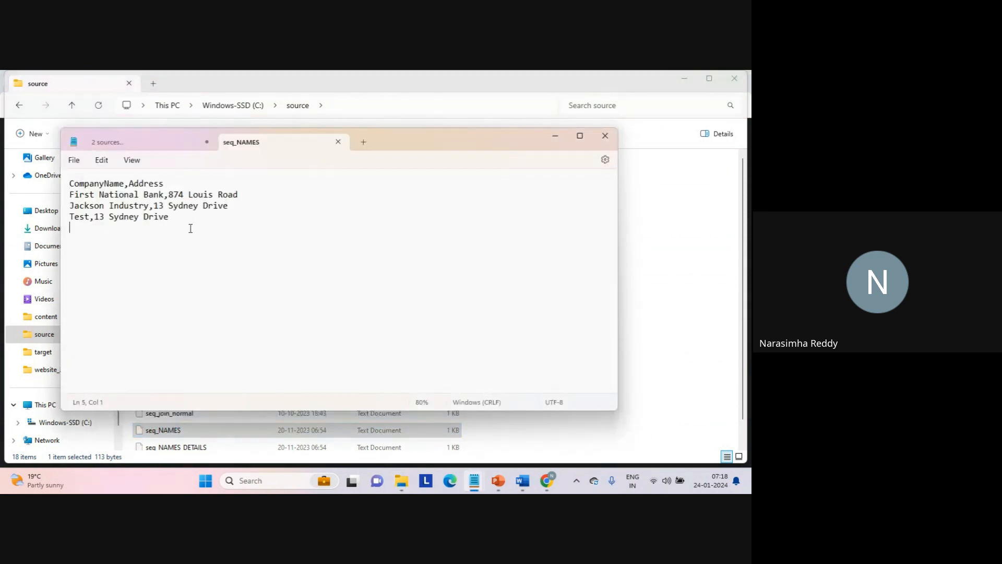
pyautogui.doubleClick(111, 185)
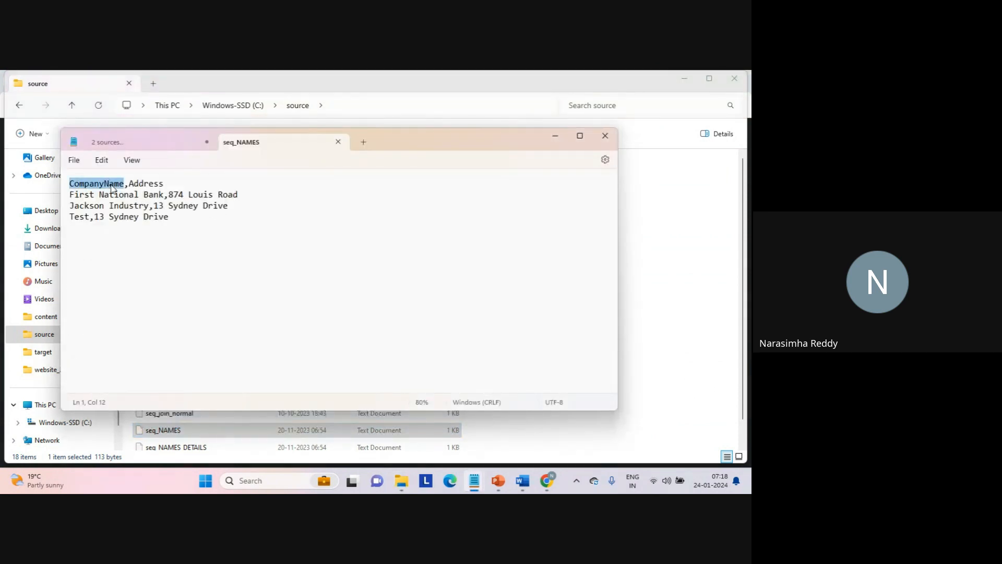
pyautogui.doubleClick(146, 186)
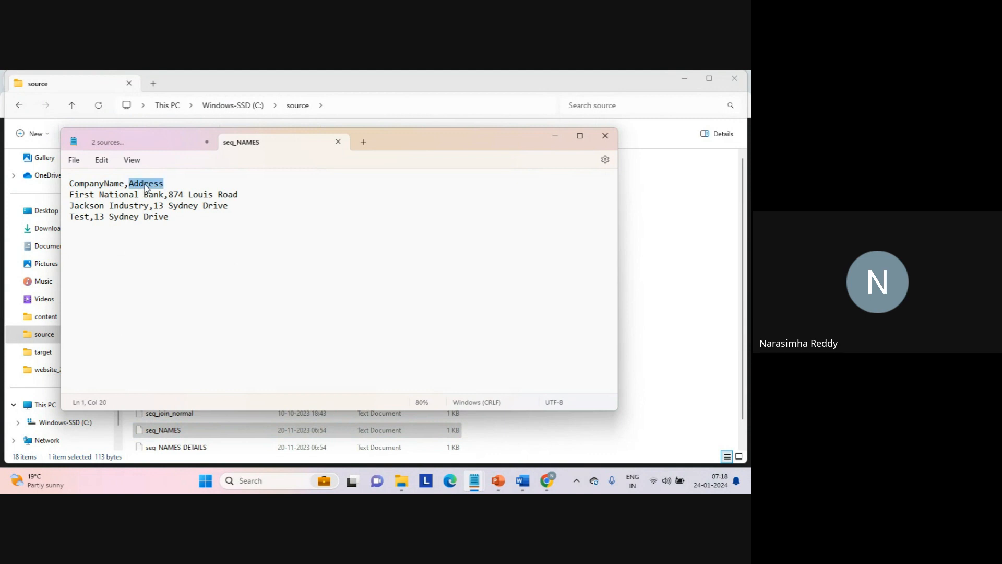
pyautogui.click(186, 243)
pyautogui.tripleClick(109, 187)
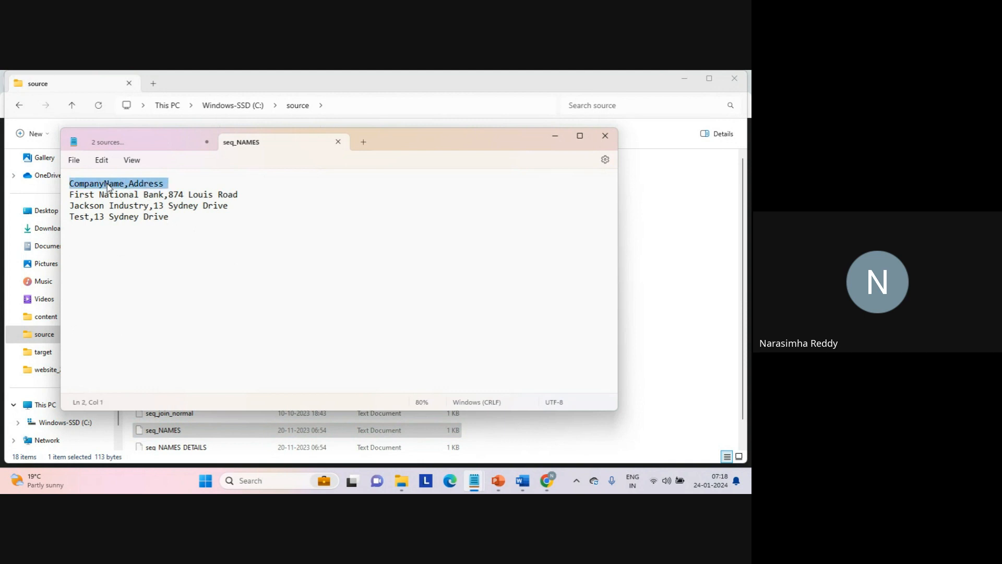
pyautogui.tripleClick(117, 199)
pyautogui.click(188, 198)
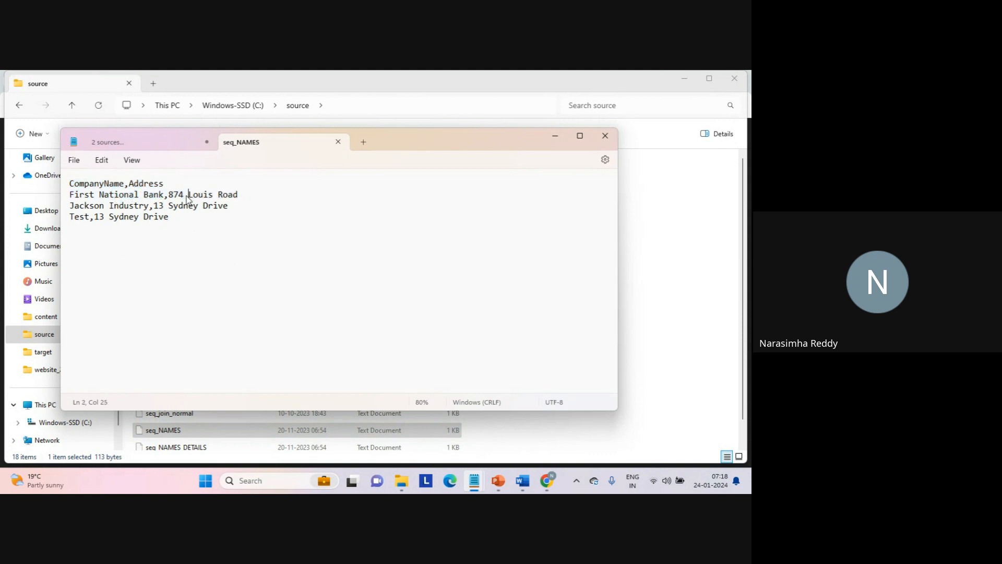
pyautogui.doubleClick(124, 195)
pyautogui.click(124, 205)
pyautogui.click(78, 216)
# - Delete the "Test" record from the end of seq_NAMES and save the file
pyautogui.click(185, 224)
pyautogui.hotkey('shift', 'Up')
pyautogui.press('BackSpace')
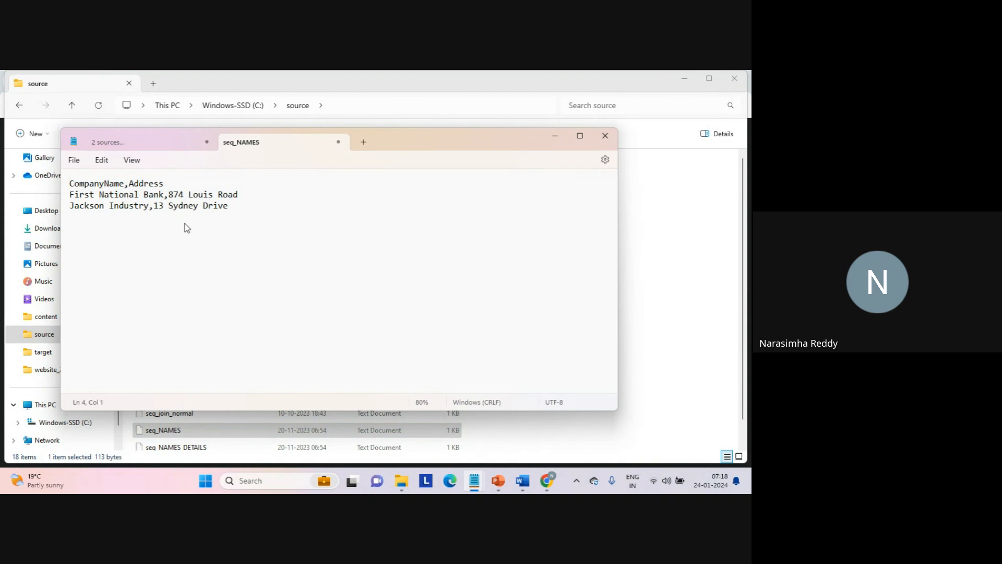
pyautogui.hotkey('ctrl', 's')
pyautogui.tripleClick(126, 198)
pyautogui.click(125, 198)
pyautogui.tripleClick(125, 208)
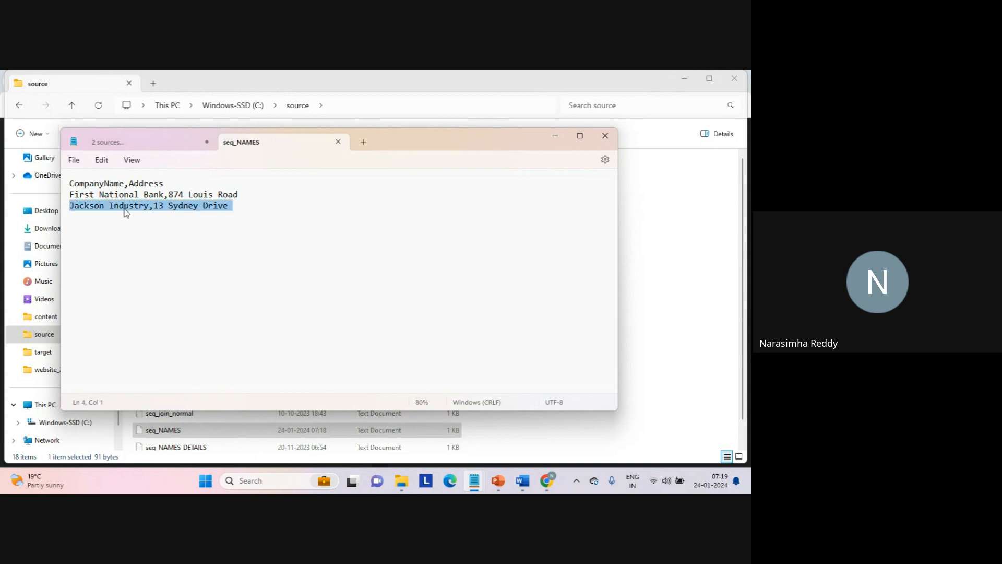
pyautogui.click(141, 245)
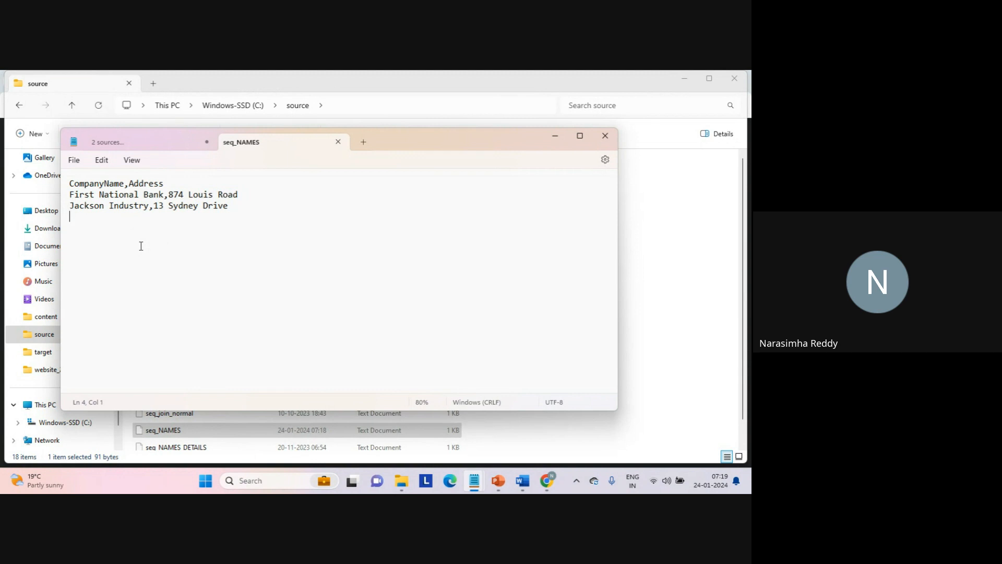
# - Open the seq_NAMES_DETAILS text file from the source folder
pyautogui.click(188, 455)
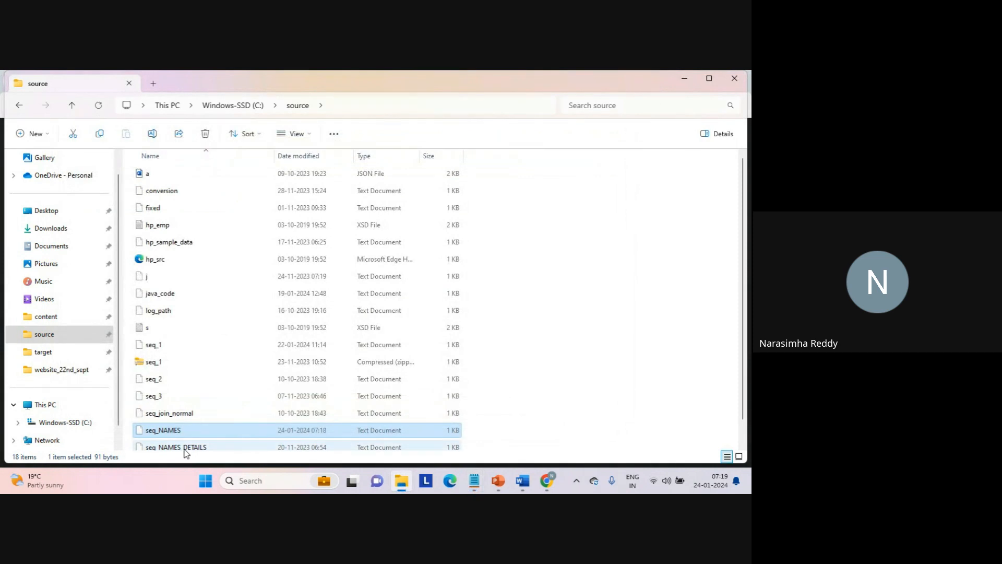
pyautogui.click(185, 449)
pyautogui.doubleClick(185, 448)
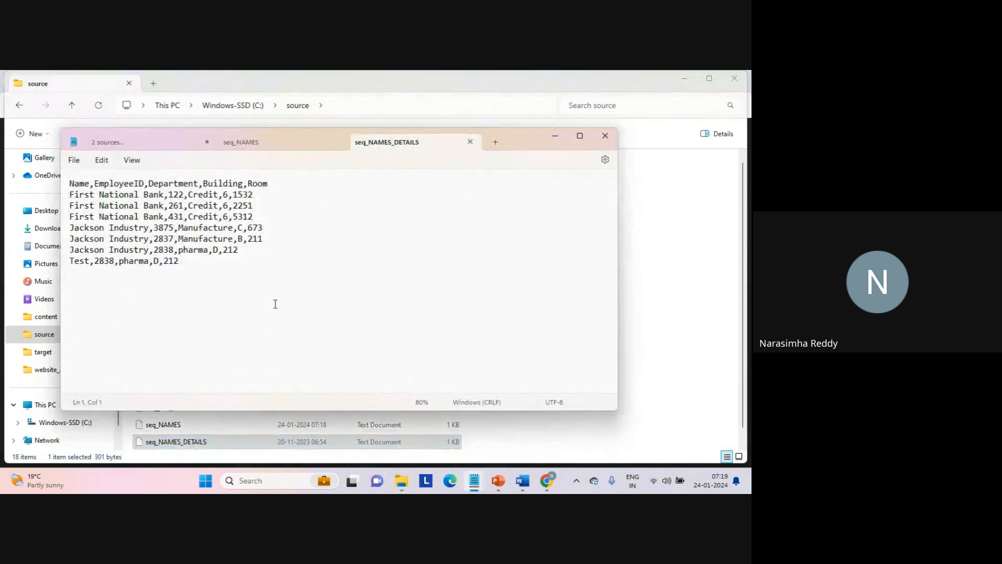
# - Examine the employee IDs and the First National Bank and Jackson Industry records in seq_NAMES_DETAILS
pyautogui.click(275, 304)
pyautogui.doubleClick(131, 183)
pyautogui.doubleClick(178, 195)
pyautogui.doubleClick(177, 206)
pyautogui.doubleClick(176, 217)
pyautogui.moveTo(71, 194); pyautogui.dragTo(268, 216)
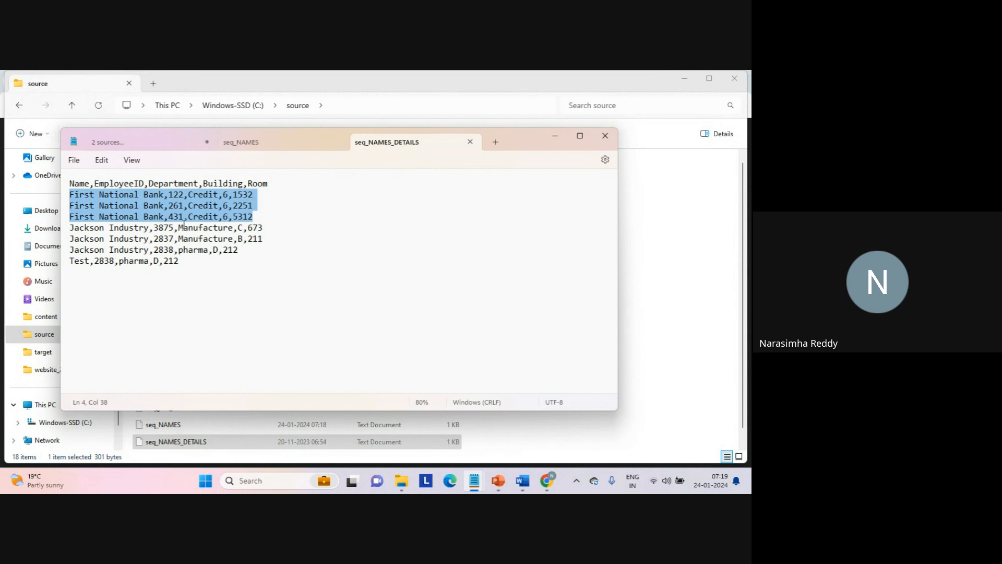
pyautogui.click(72, 228)
pyautogui.moveTo(72, 228); pyautogui.dragTo(280, 250)
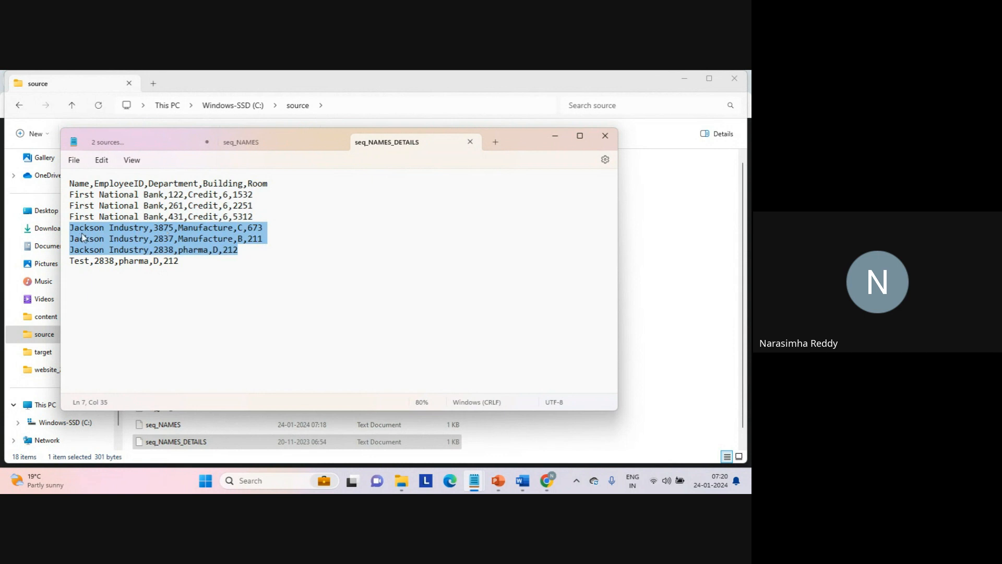
# - Delete the Jackson Industry pharma record and the Test record from the end of seq_NAMES_DETAILS
pyautogui.click(265, 250)
pyautogui.press('Down')
pyautogui.press('Home')
pyautogui.press('Up')
pyautogui.hotkey('shift', 'Down')
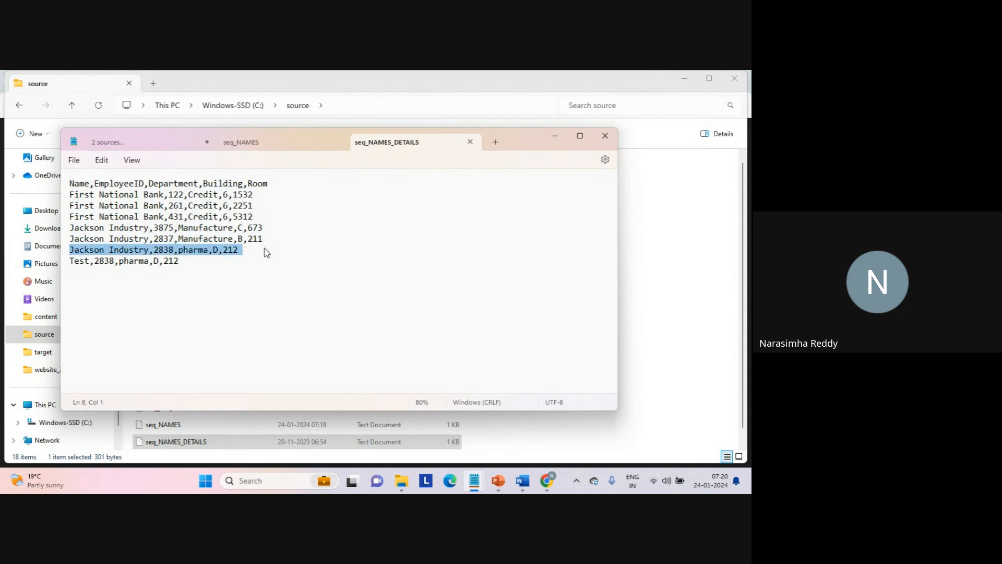
pyautogui.hotkey('shift', 'Down')
pyautogui.press('Delete')
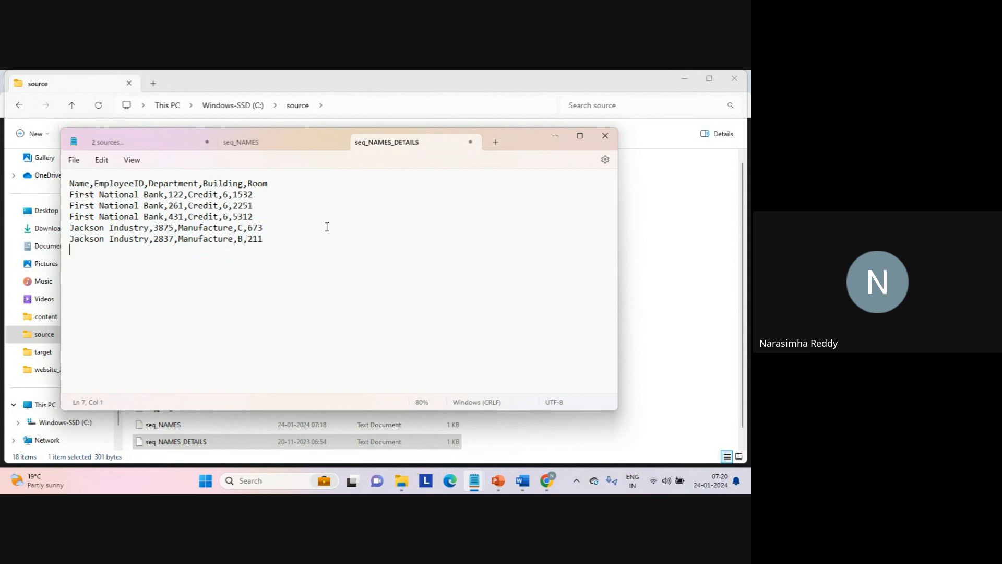
# - Compare the First National Bank record in seq_NAMES with its matching employee records in seq_NAMES_DETAILS
pyautogui.click(284, 145)
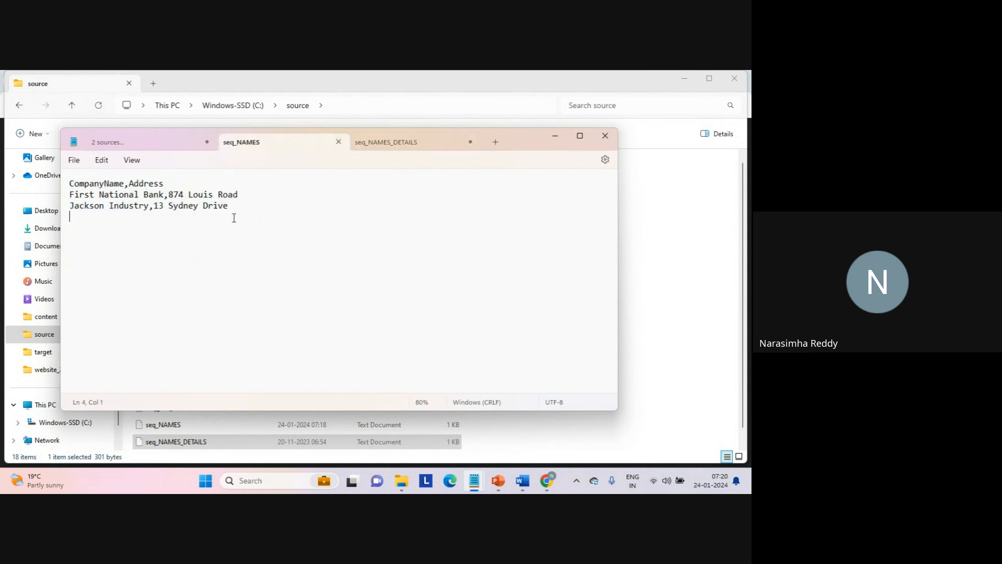
pyautogui.click(409, 146)
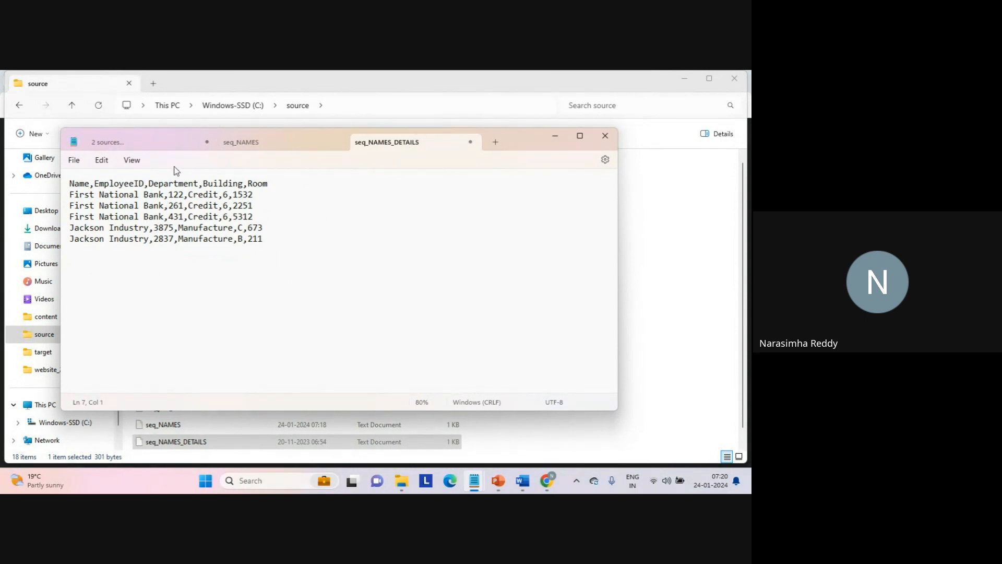
pyautogui.tripleClick(73, 195)
pyautogui.click(109, 194)
pyautogui.click(286, 143)
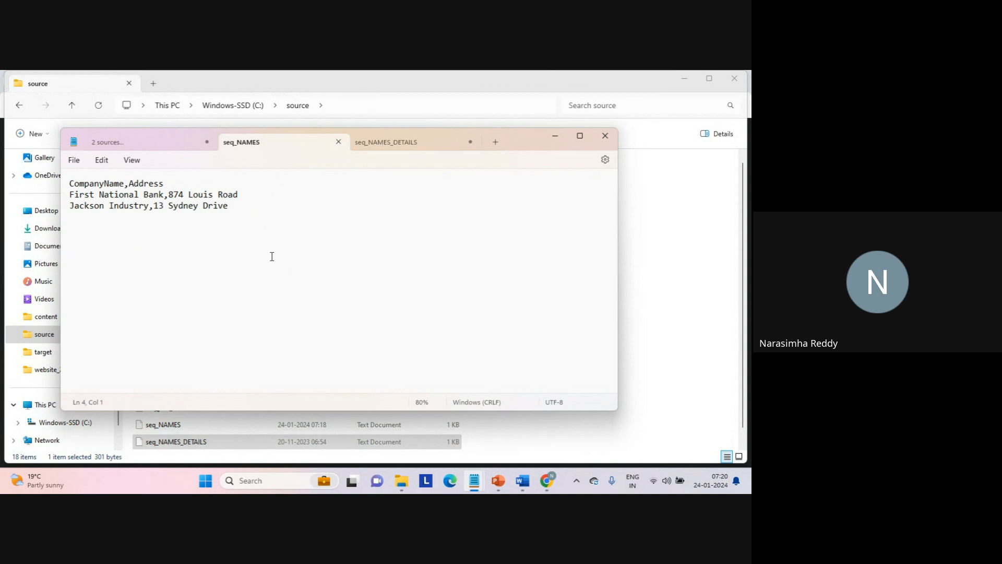
pyautogui.moveTo(163, 196); pyautogui.dragTo(72, 199)
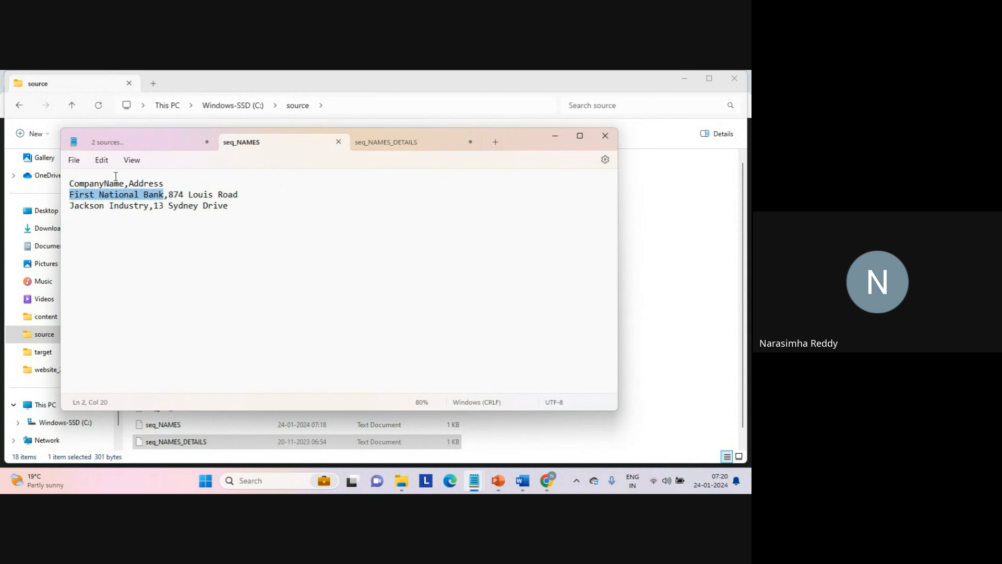
pyautogui.click(376, 144)
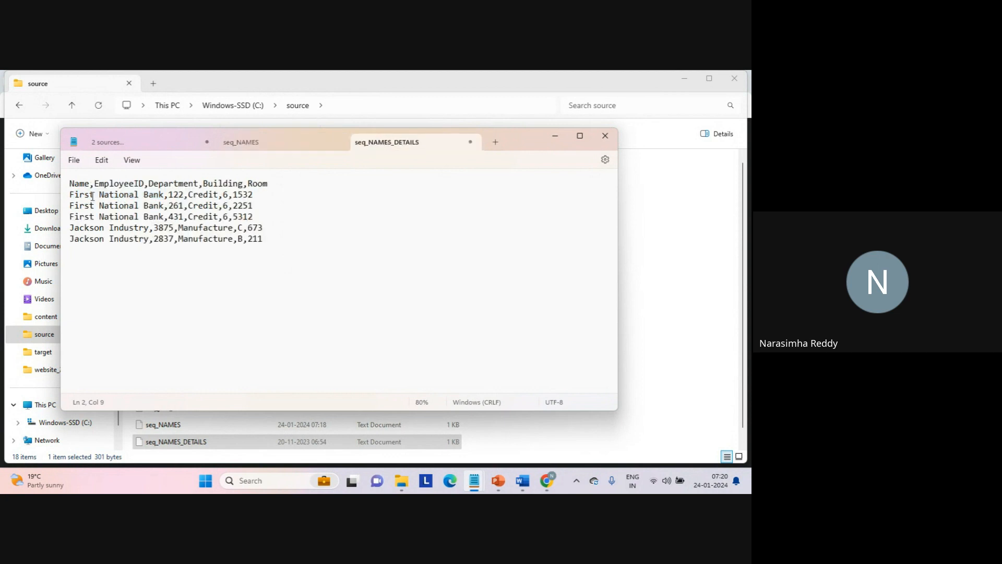
pyautogui.moveTo(72, 197); pyautogui.dragTo(165, 218)
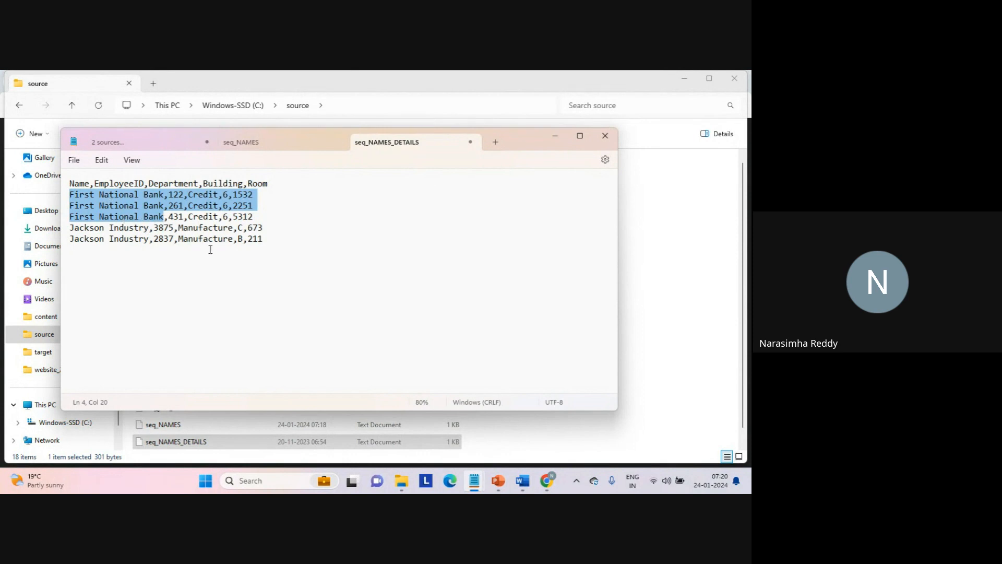
pyautogui.click(223, 275)
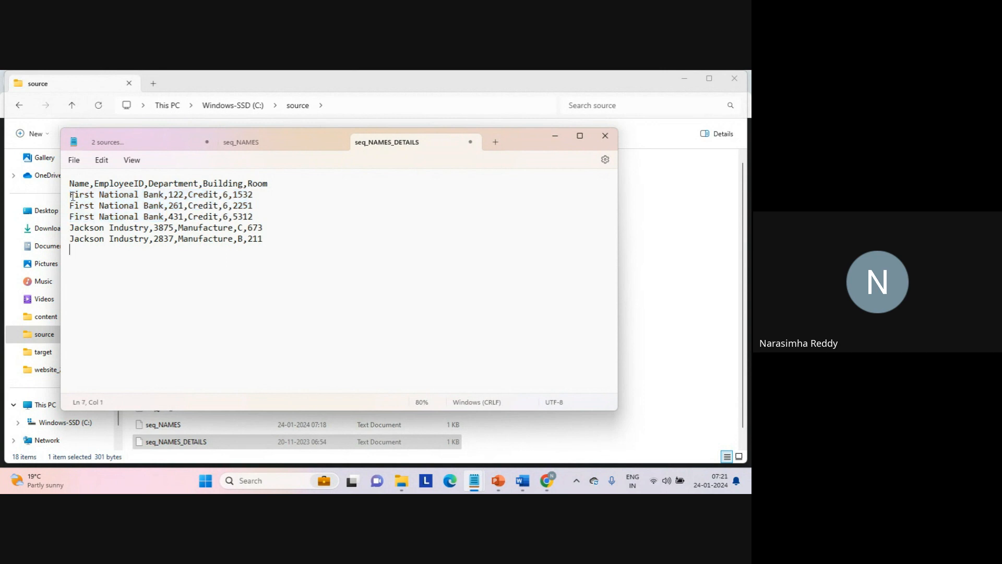
pyautogui.moveTo(71, 194); pyautogui.dragTo(160, 214)
pyautogui.click(160, 214)
pyautogui.doubleClick(178, 194)
pyautogui.click(285, 272)
# - Switch to the Google Meet call in Chrome and look through the list of contributors
pyautogui.moveTo(548, 481)
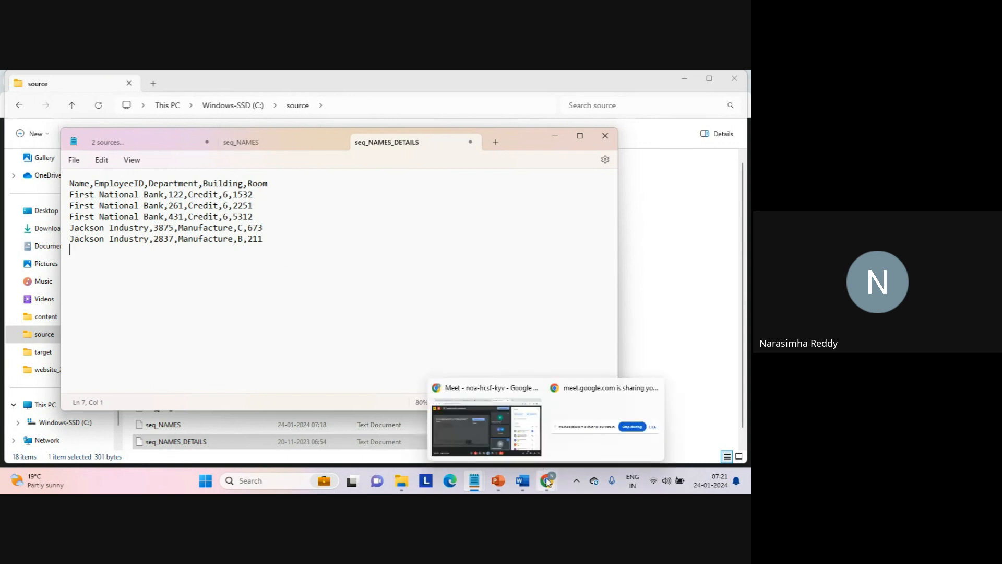
pyautogui.click(472, 428)
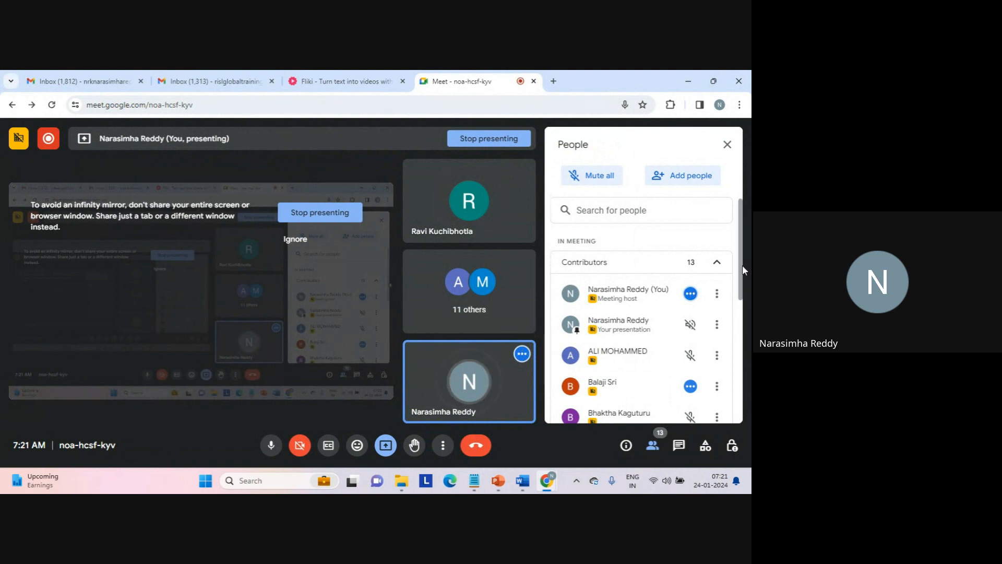
pyautogui.scroll(-2, 740, 301)
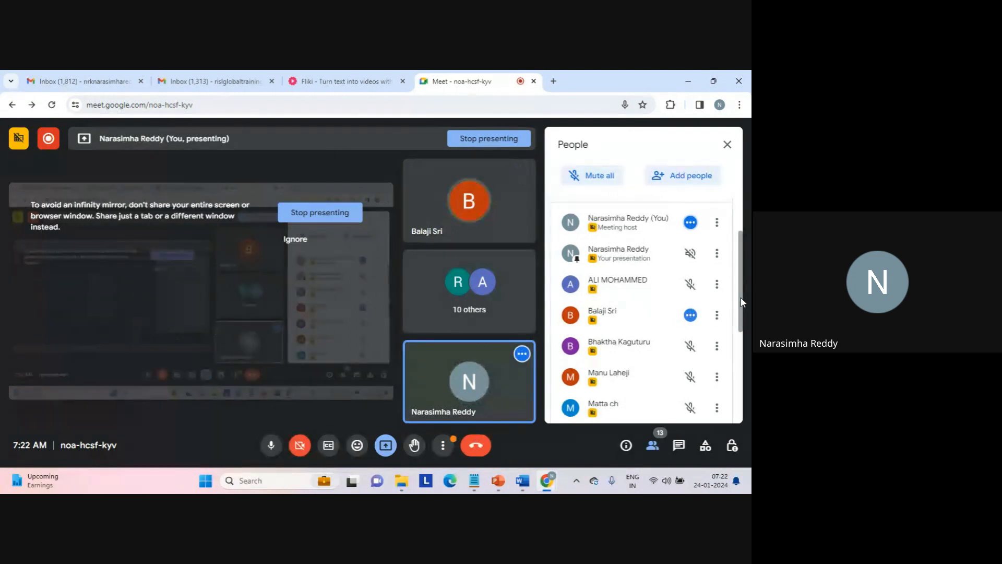
pyautogui.moveTo(741, 296); pyautogui.dragTo(746, 390)
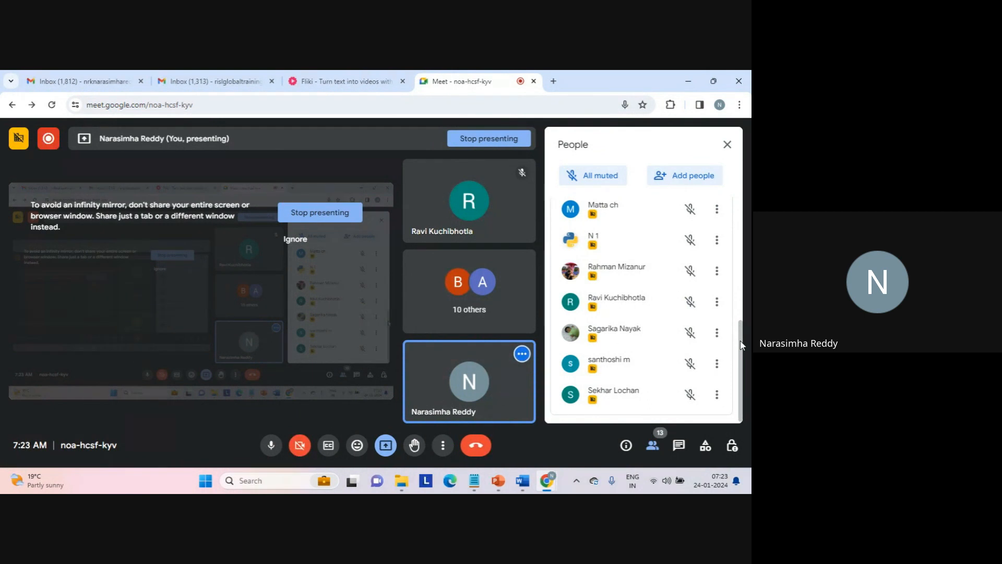
pyautogui.moveTo(740, 344); pyautogui.dragTo(715, 245)
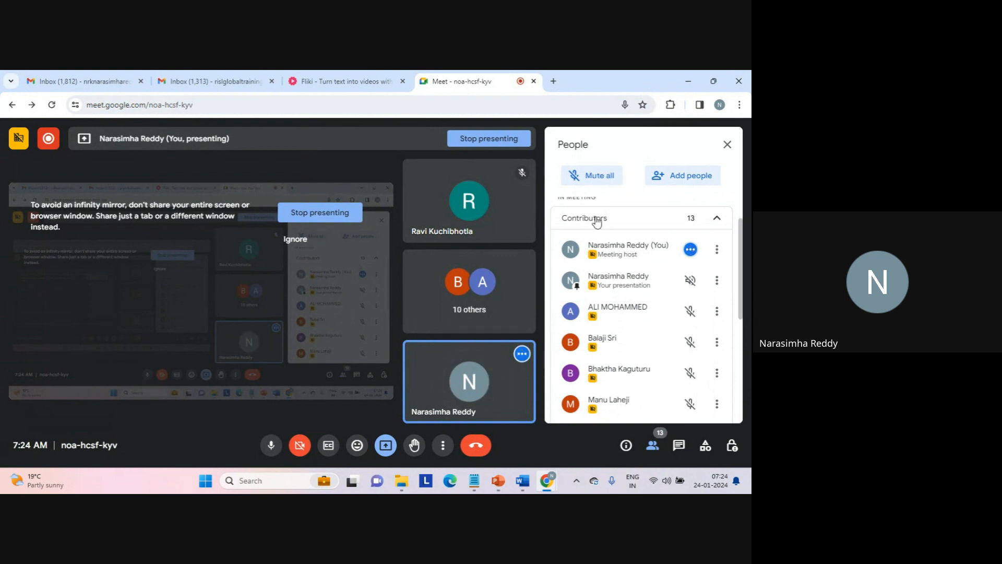
# - Return to Notepad and review seq_NAMES against the First National Bank employee IDs in seq_NAMES_DETAILS
pyautogui.moveTo(473, 477)
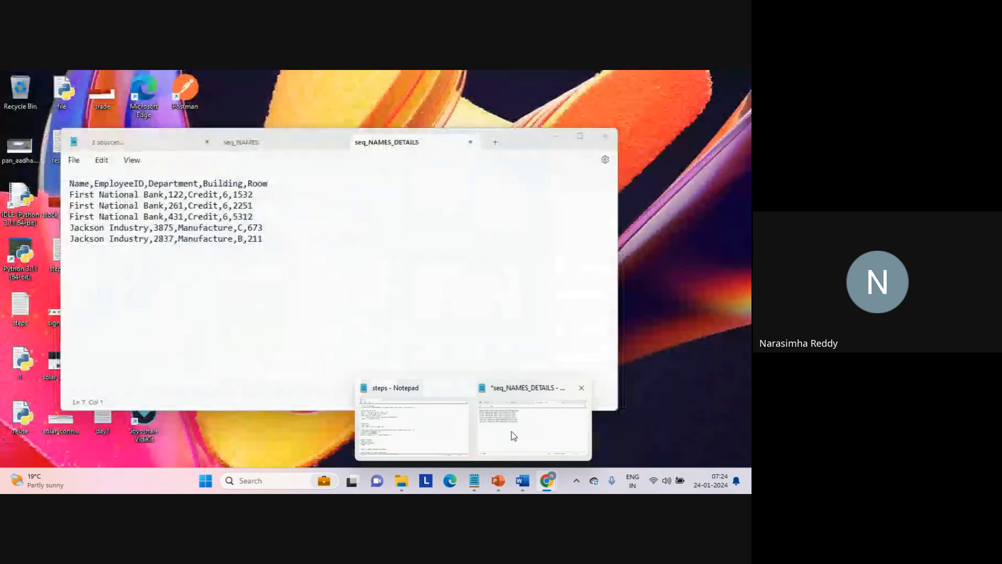
pyautogui.click(512, 431)
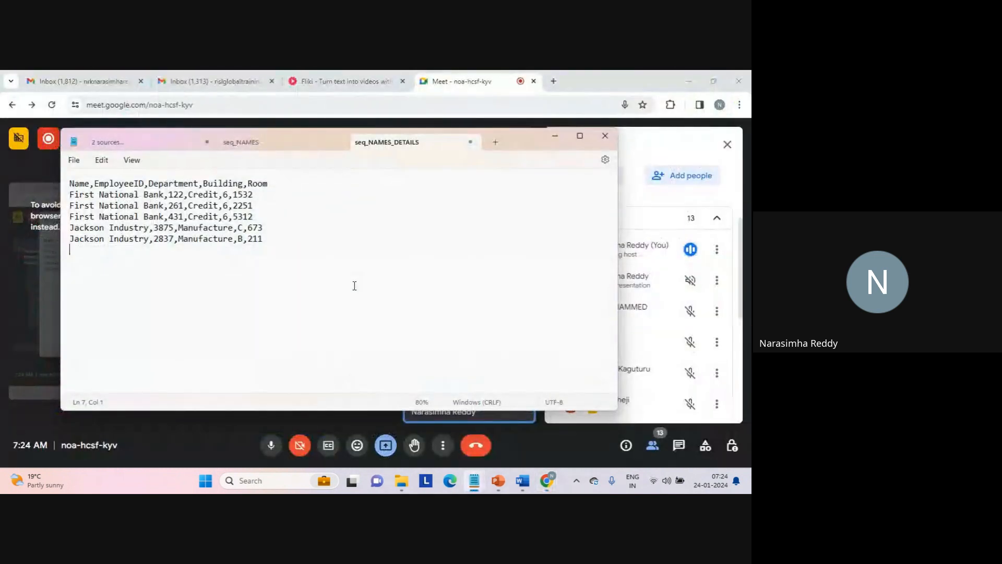
pyautogui.click(277, 141)
pyautogui.click(387, 143)
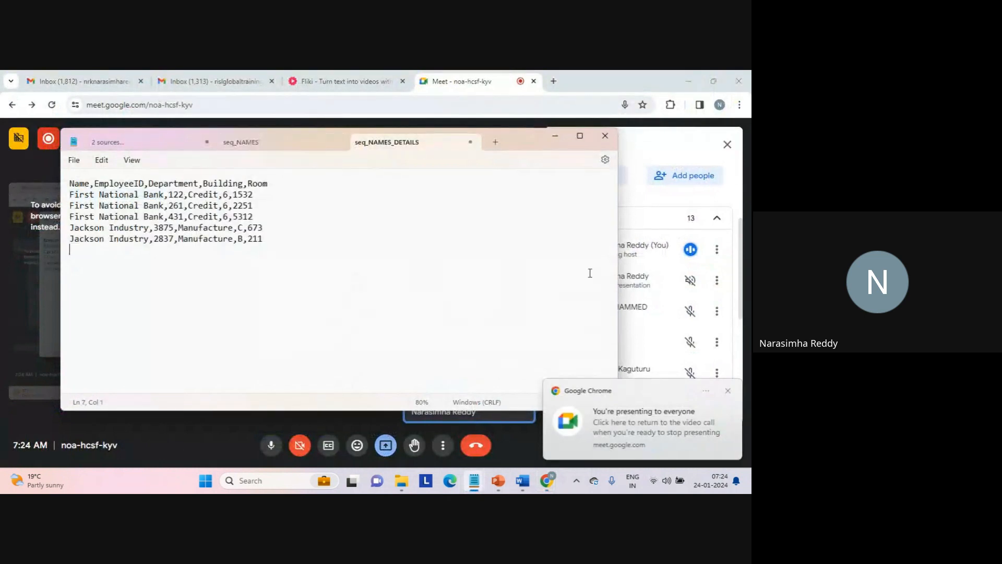
pyautogui.click(729, 392)
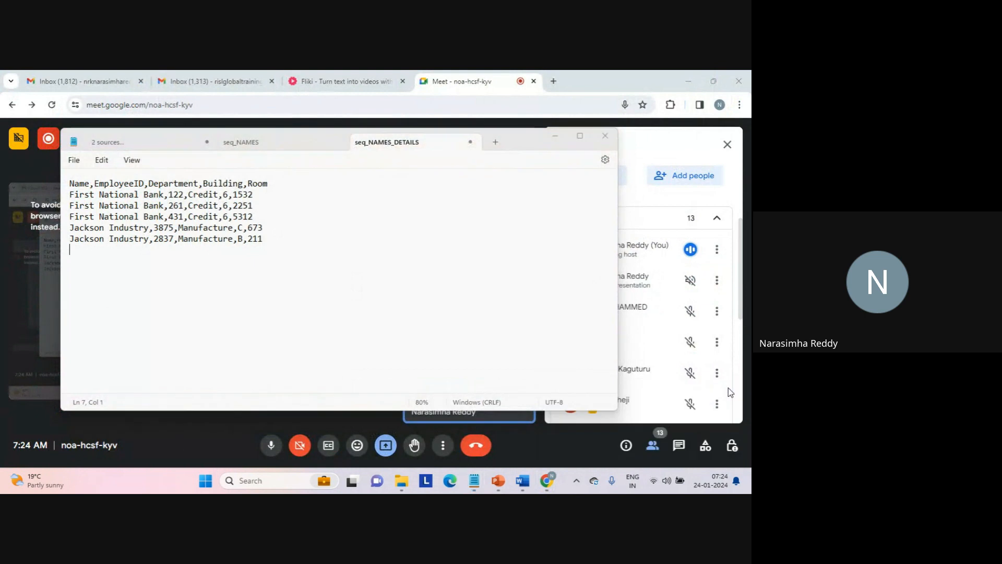
pyautogui.click(295, 144)
pyautogui.click(390, 142)
pyautogui.doubleClick(176, 195)
pyautogui.doubleClick(176, 205)
pyautogui.doubleClick(176, 216)
pyautogui.click(412, 239)
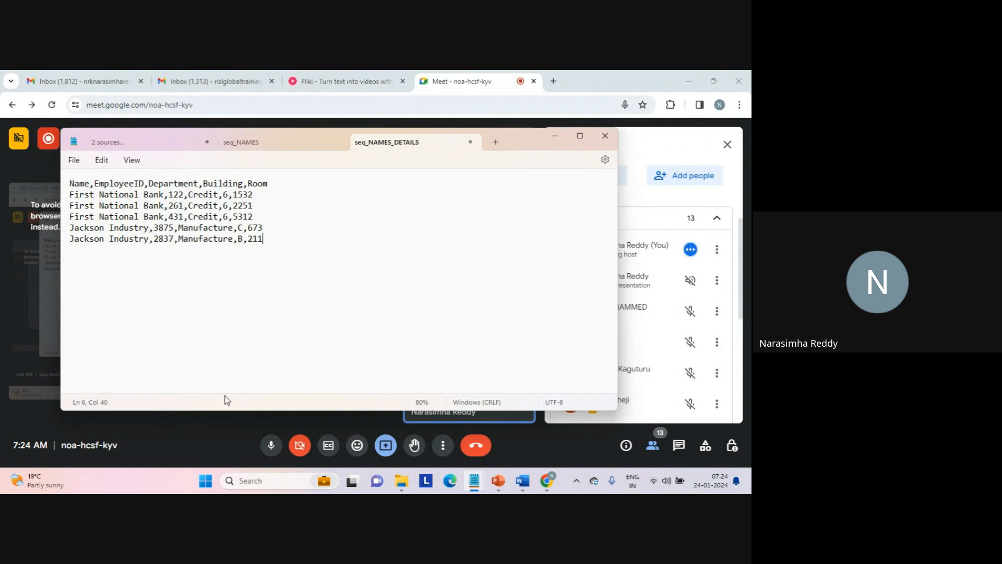
pyautogui.click(178, 430)
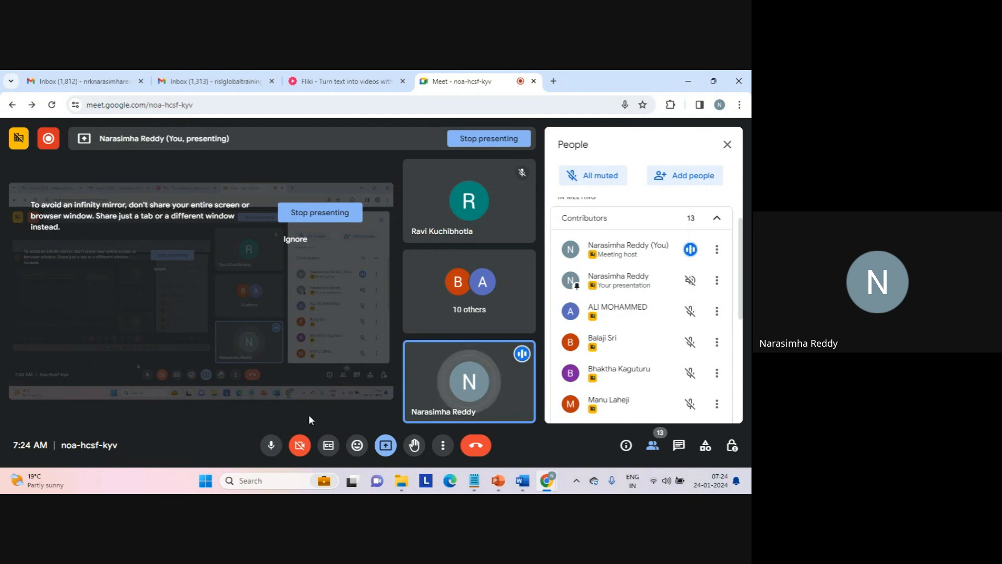
# - Switch to the "2 sources..." notes in Notepad and add the line "hierarchy builder..." above the telecom section
pyautogui.moveTo(474, 480)
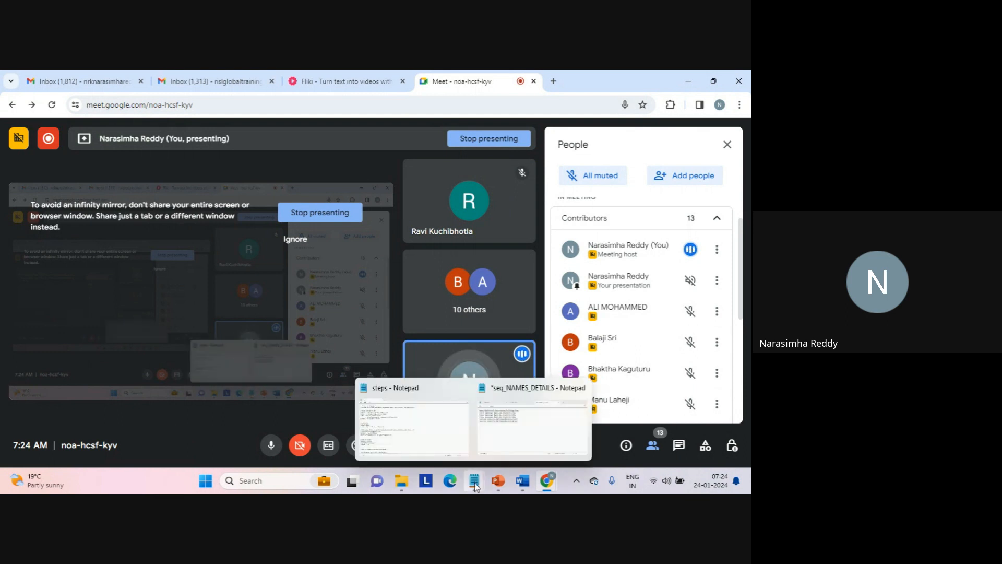
pyautogui.click(502, 431)
pyautogui.click(194, 143)
pyautogui.click(175, 197)
pyautogui.press('Return')
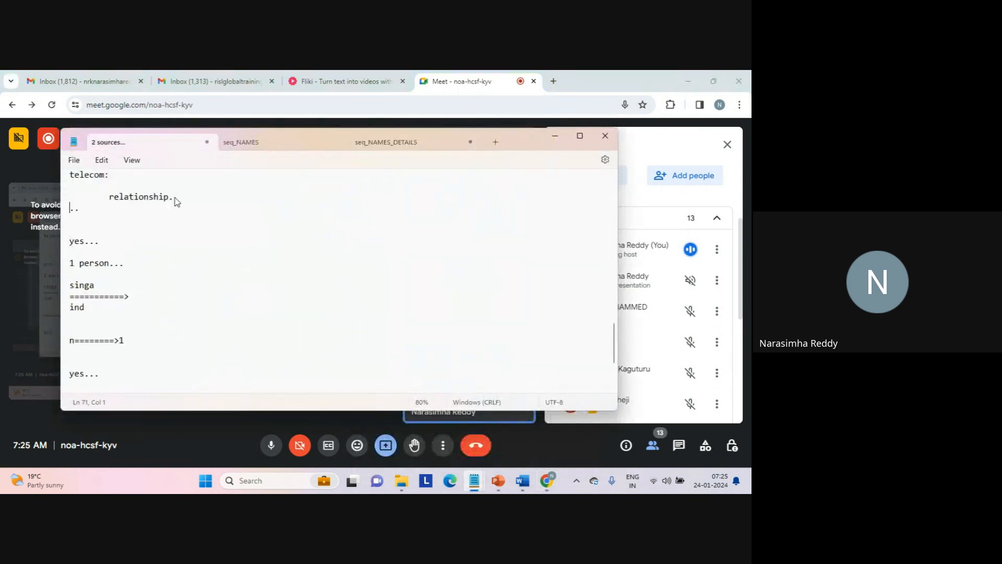
pyautogui.press('Return')
pyautogui.press('Up')
pyautogui.press('Up')
pyautogui.press('Up')
pyautogui.press('Up')
pyautogui.press('Up')
pyautogui.press('Up')
pyautogui.press('Up')
pyautogui.press('Up')
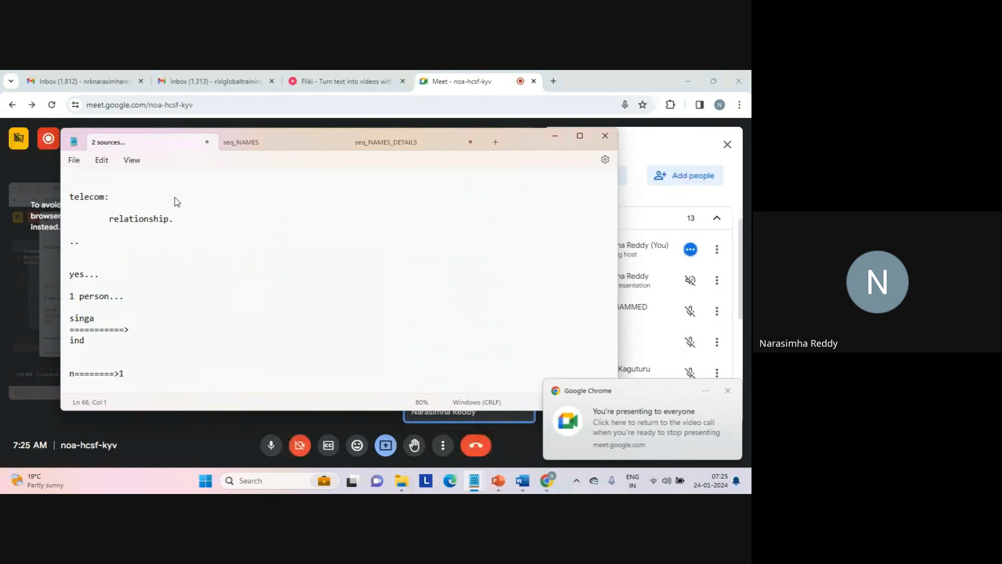
pyautogui.press('Up')
pyautogui.write('i')
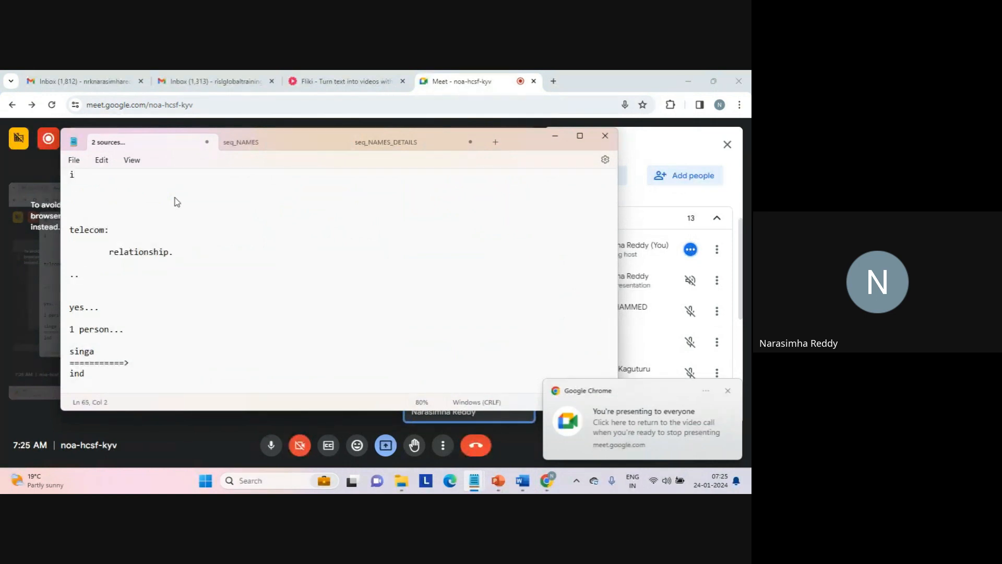
pyautogui.press('BackSpace')
pyautogui.write('hierarchy ')
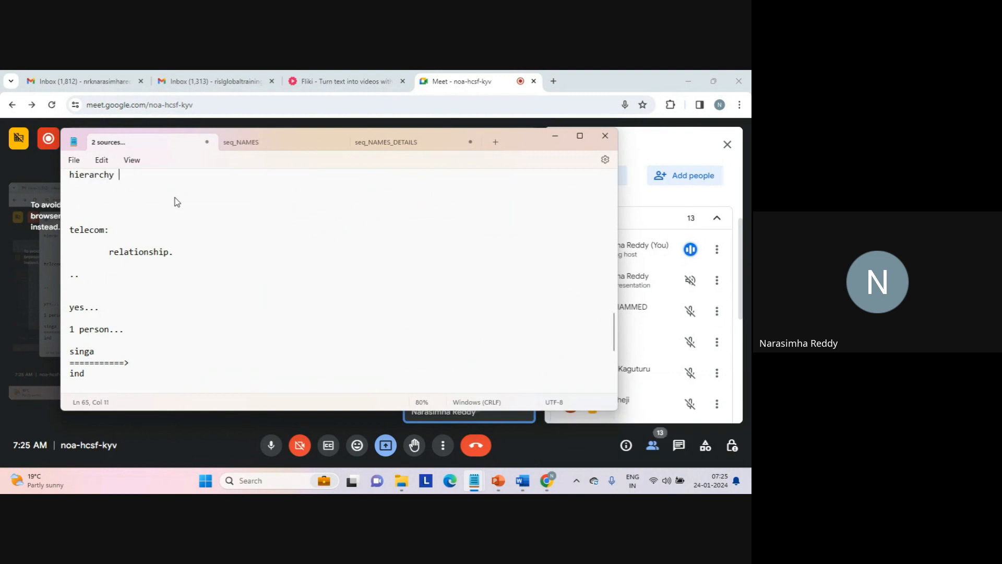
pyautogui.write('builder...')
pyautogui.press('Return')
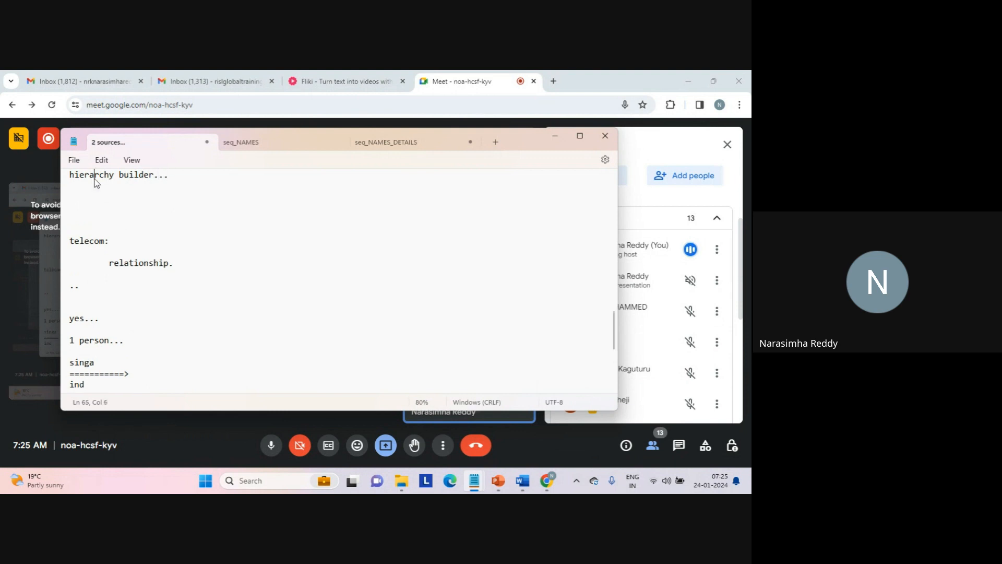
# - Add the line "relational---hierarchy.." below the hierarchy builder heading in the notes
pyautogui.doubleClick(95, 177)
pyautogui.click(130, 196)
pyautogui.press('Return')
pyautogui.write('relati')
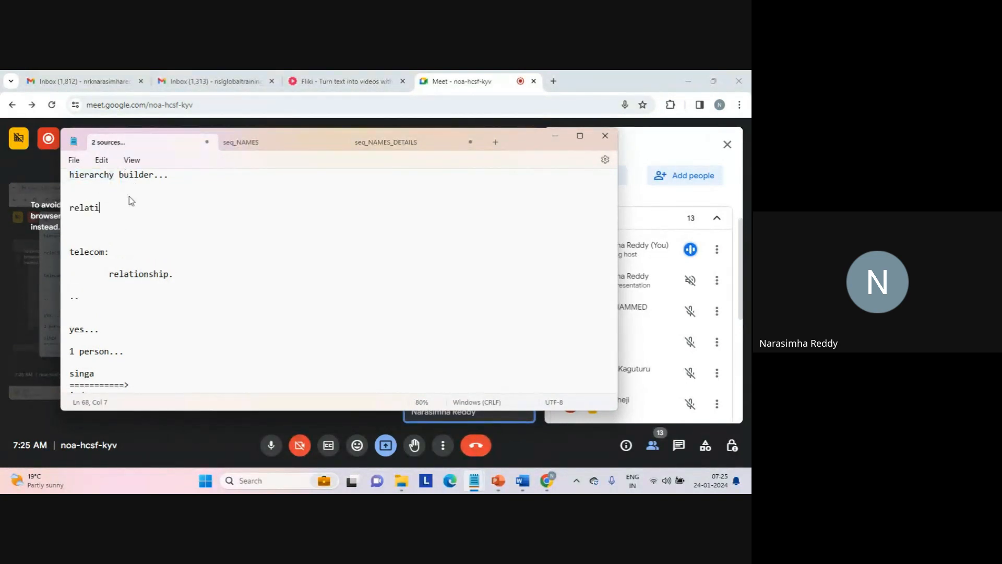
pyautogui.write('onal---hierarchy..')
pyautogui.press('Return')
pyautogui.press('Return')
pyautogui.press('Return')
# - Add the note "2 sources" with an indented line "inter==========>hier...." below the relational-to-hierarchy line
pyautogui.write('2 s')
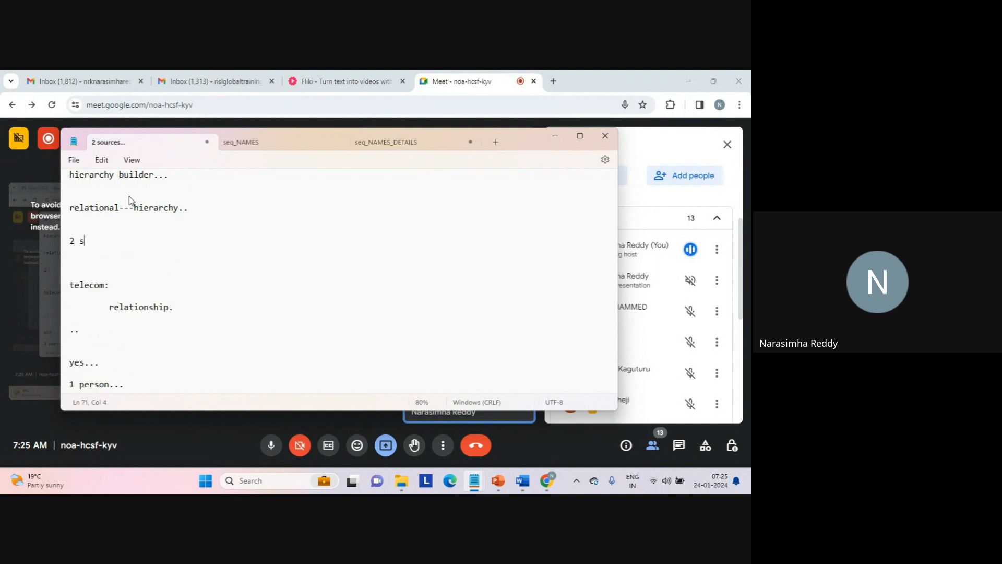
pyautogui.write('ources')
pyautogui.press('Return')
pyautogui.press('Tab')
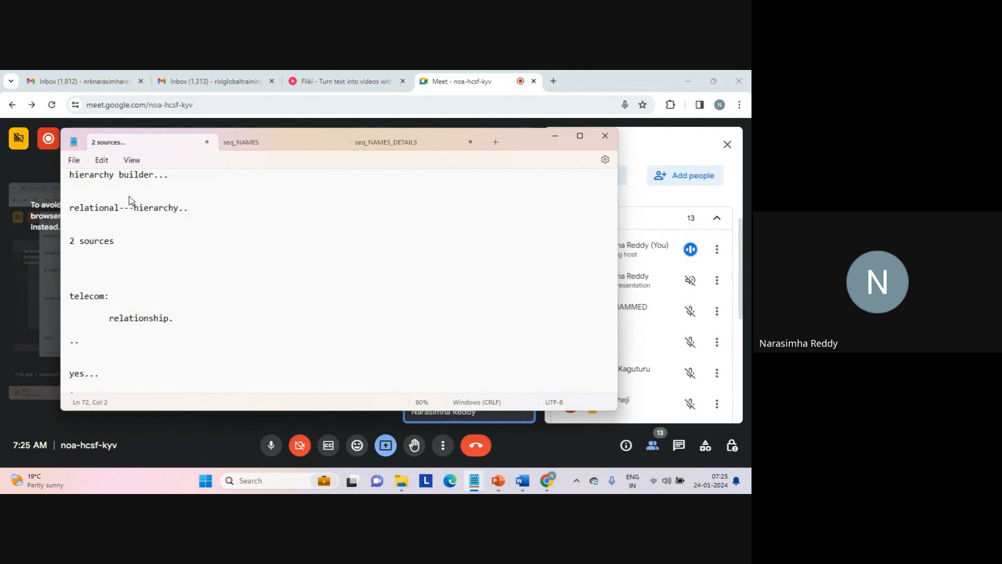
pyautogui.write('inter==========>hier....')
pyautogui.press('Return')
pyautogui.press('Return')
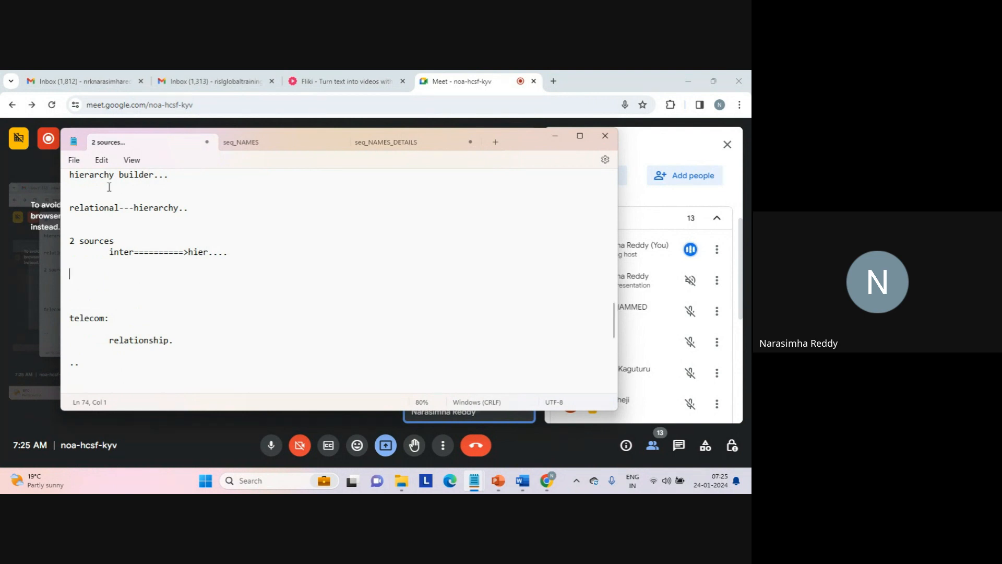
pyautogui.tripleClick(93, 176)
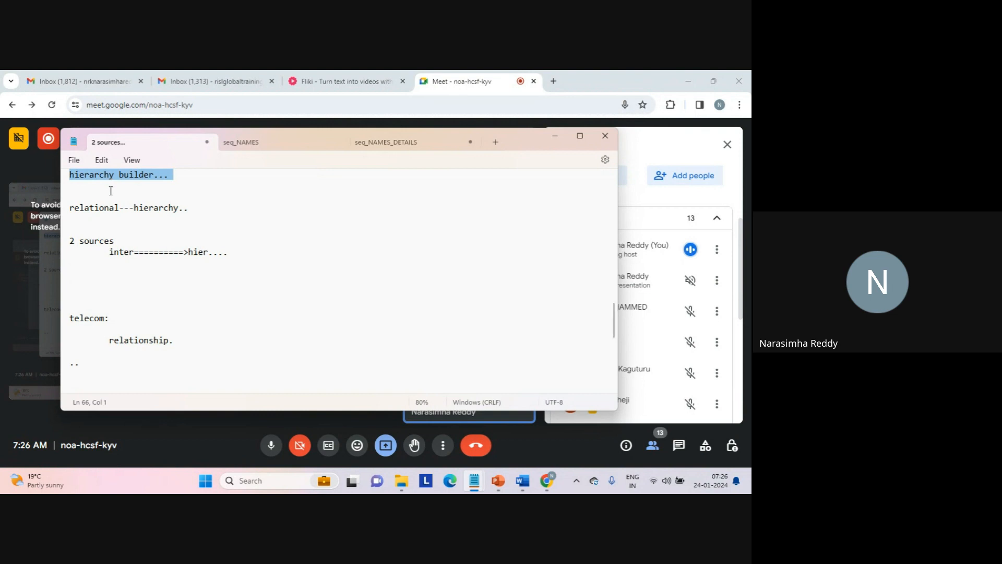
pyautogui.click(110, 189)
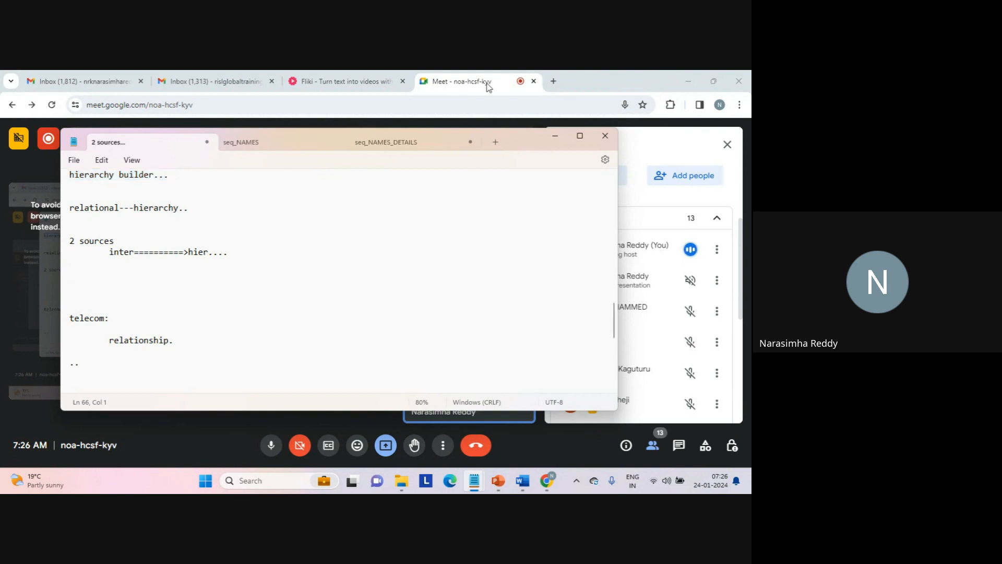
# - Open a new browser tab, load dm-ap.informaticacloud.com/ma/home and dismiss the presenting notification
pyautogui.click(553, 82)
pyautogui.write('d')
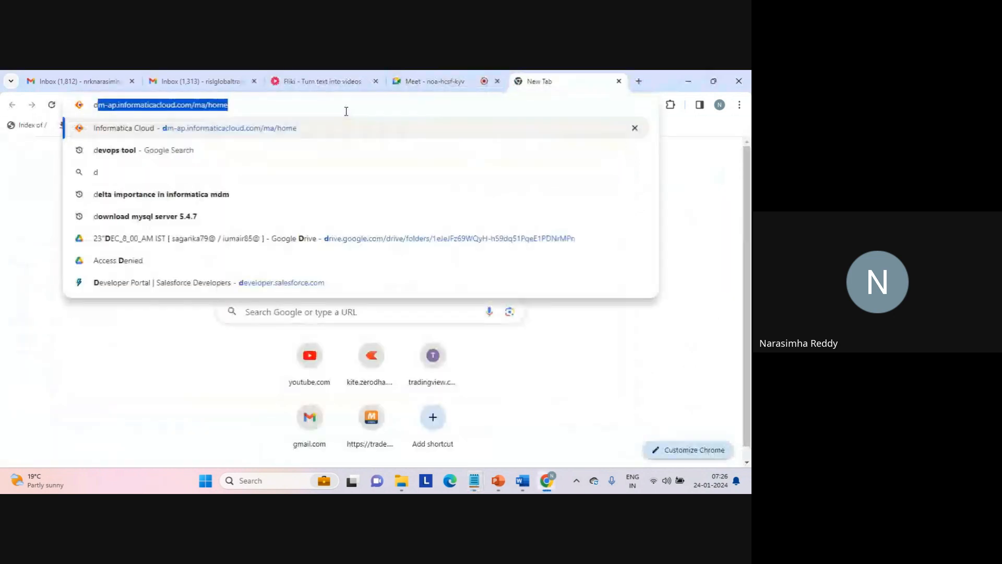
pyautogui.write('m-ap.informaticacloud.com/ma/home')
pyautogui.press('Right')
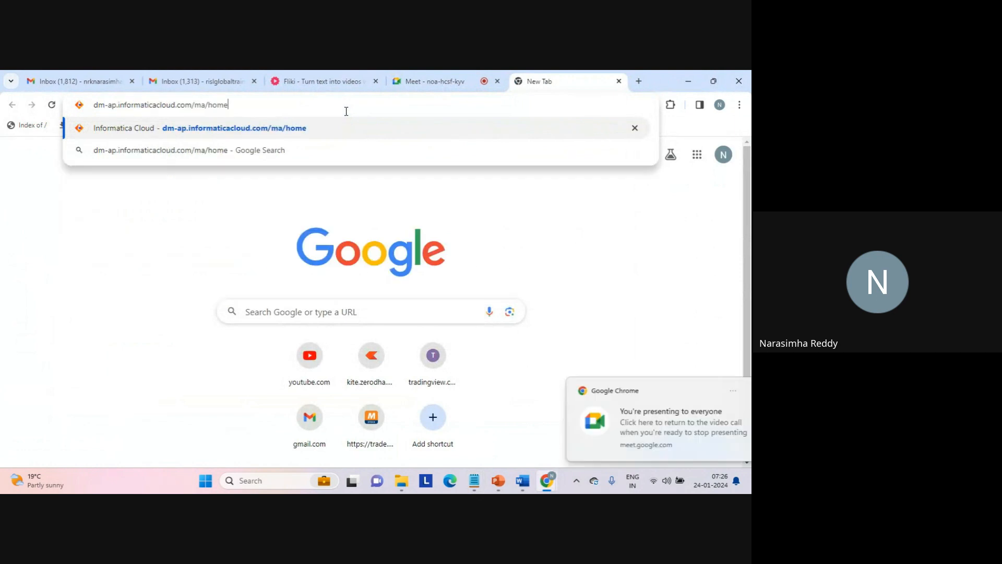
pyautogui.press('Return')
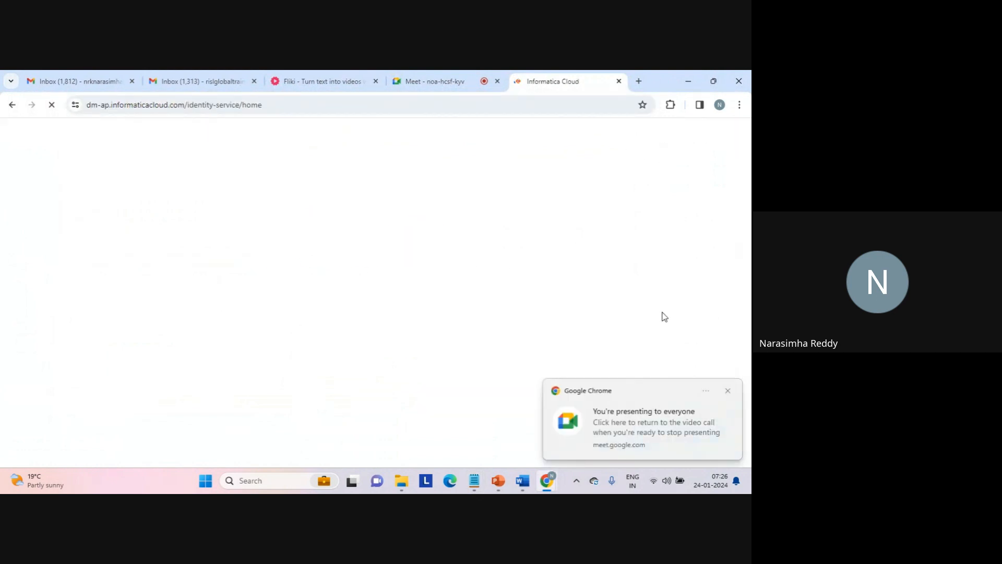
pyautogui.click(727, 392)
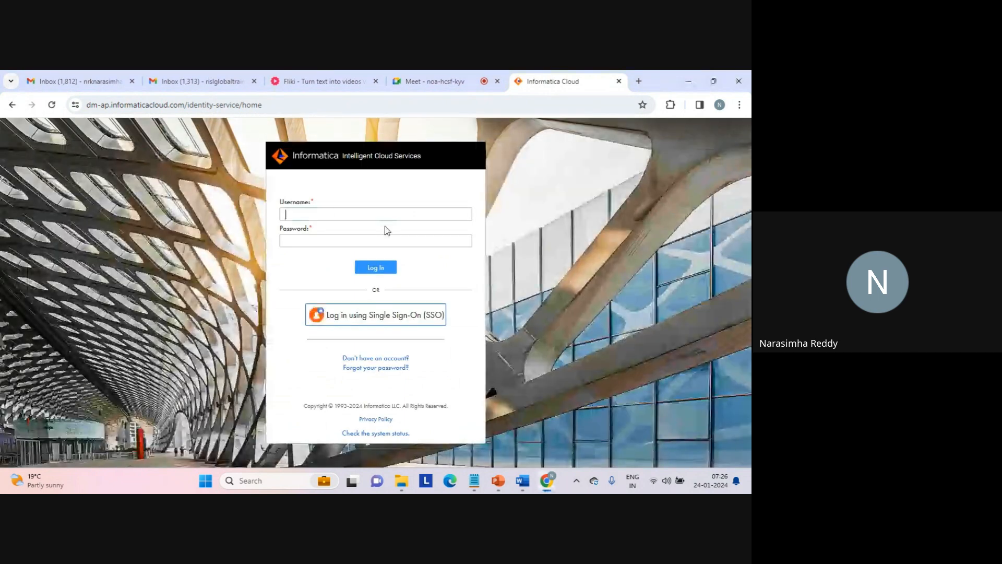
# - Log in to Informatica Intelligent Cloud Services with the account's e-mail username and password
pyautogui.click(344, 214)
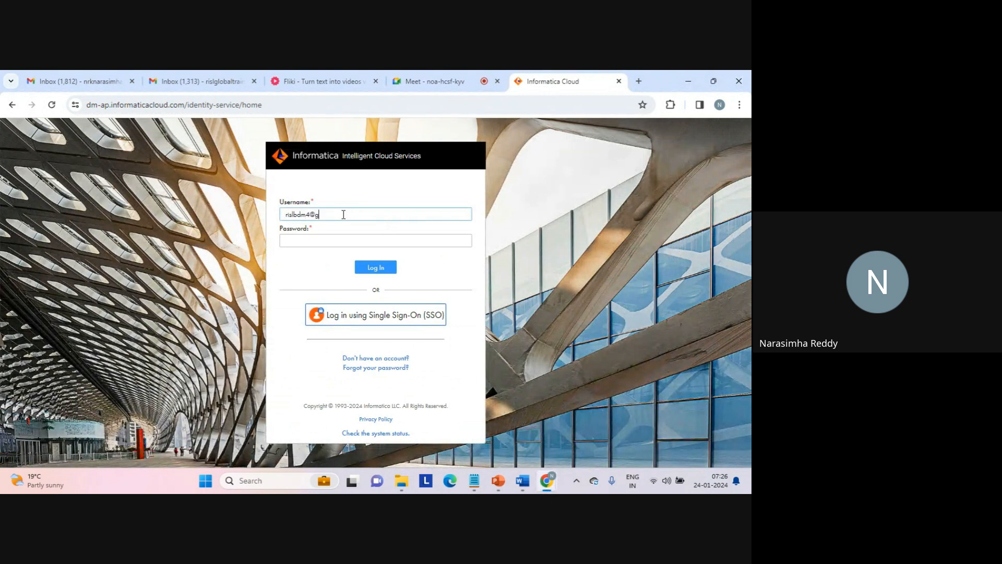
pyautogui.press('Tab')
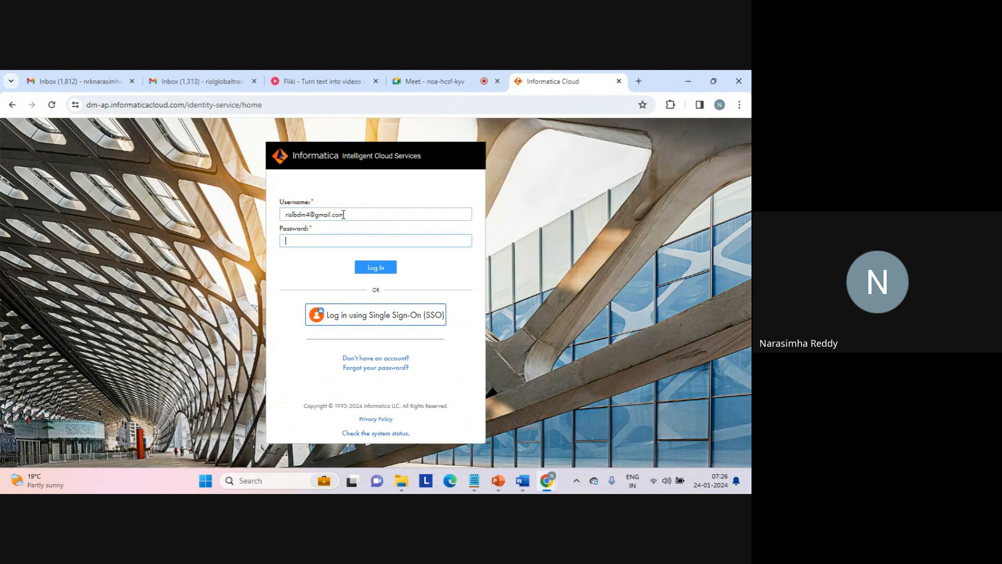
pyautogui.press('capslock')
pyautogui.write('********')
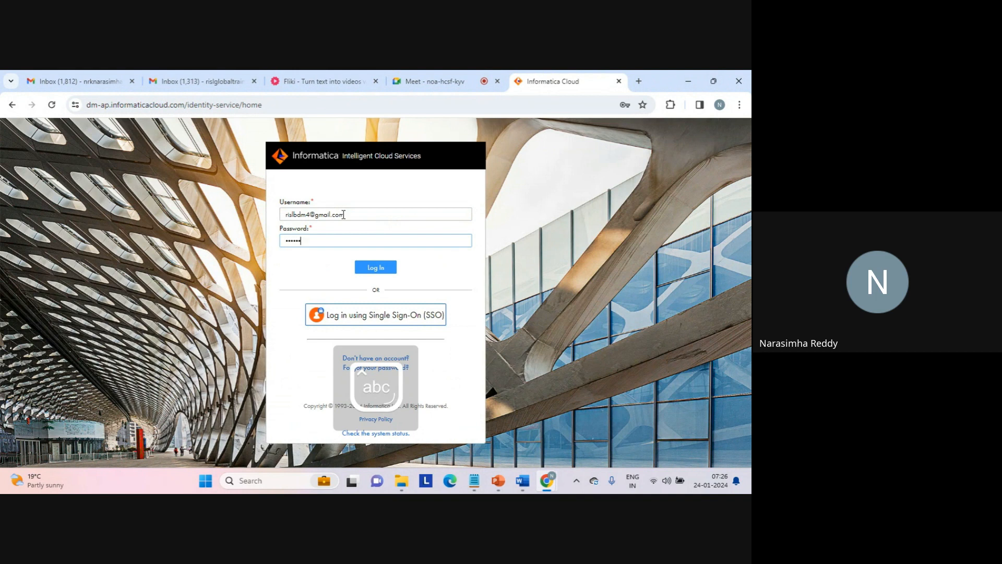
pyautogui.write('**')
pyautogui.press('Return')
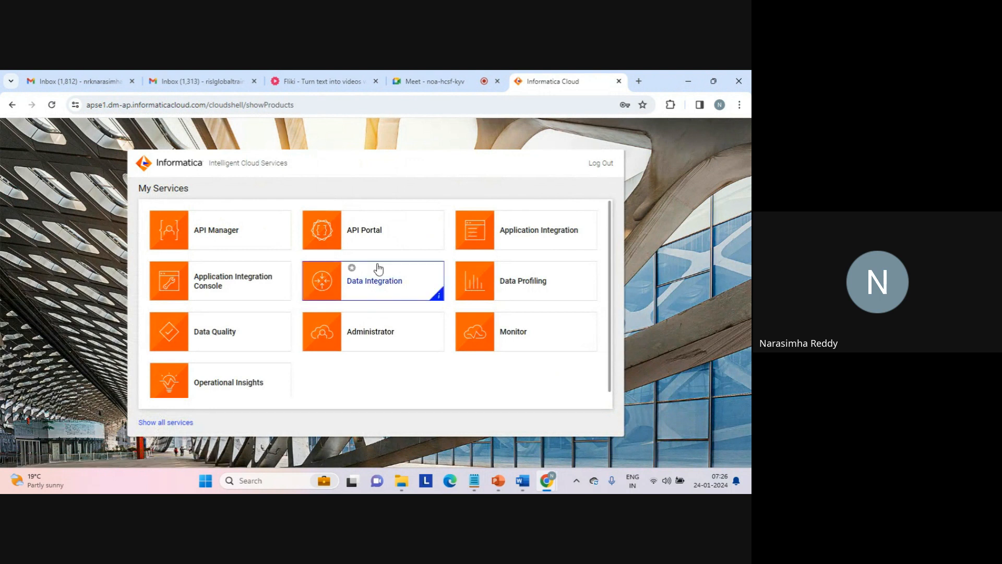
# - Open the Data Integration service and create a new blank mapping
pyautogui.click(368, 285)
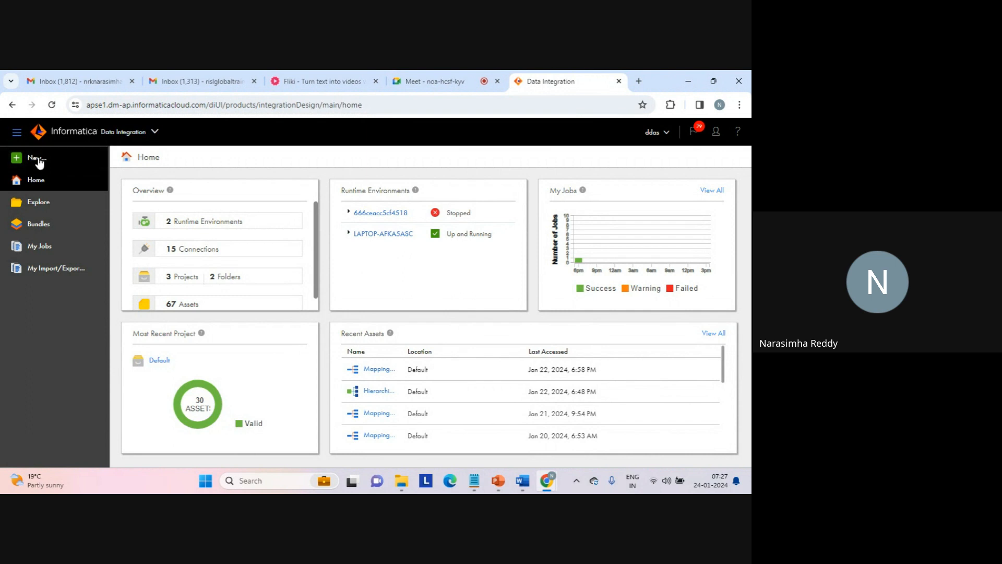
pyautogui.click(38, 159)
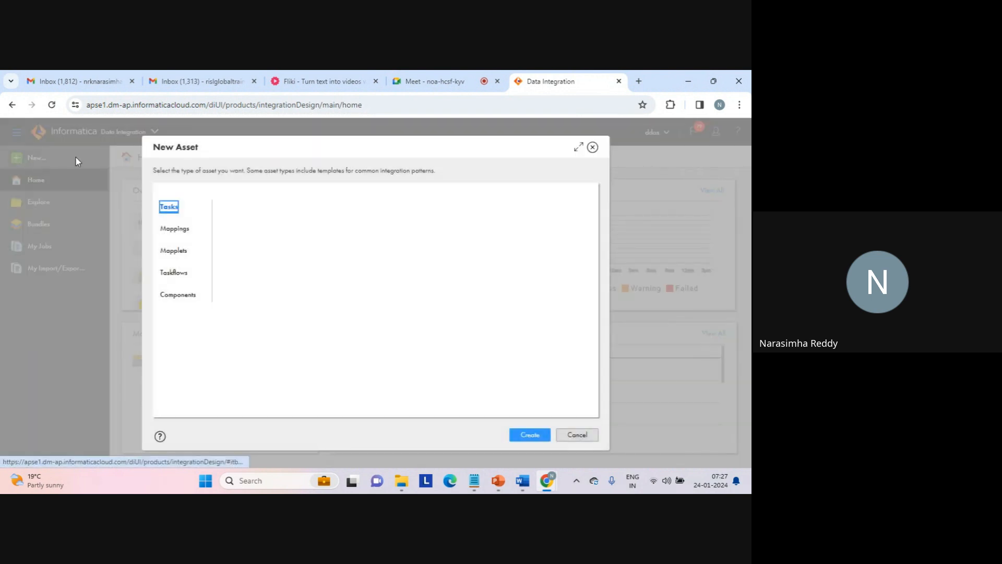
pyautogui.click(176, 228)
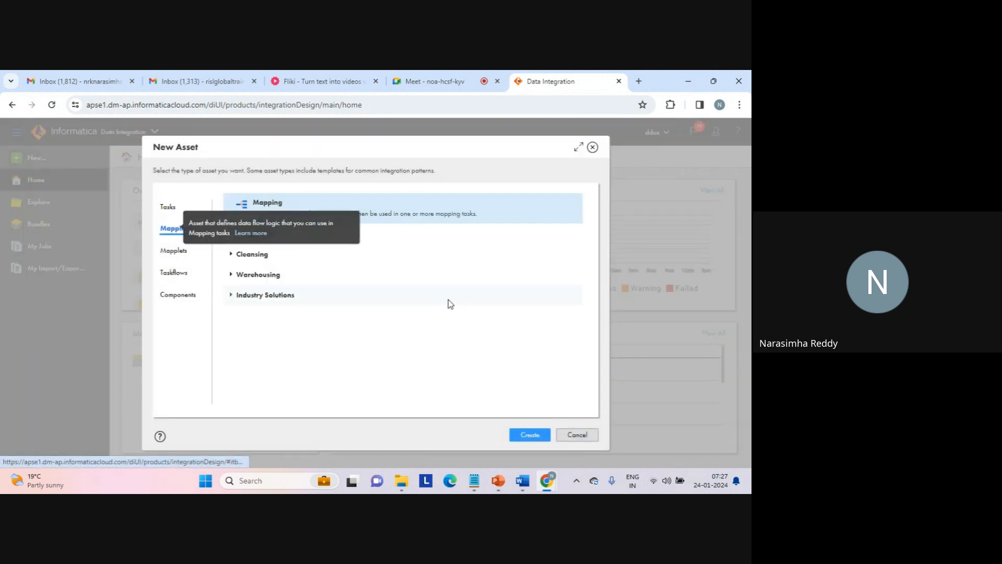
pyautogui.click(527, 435)
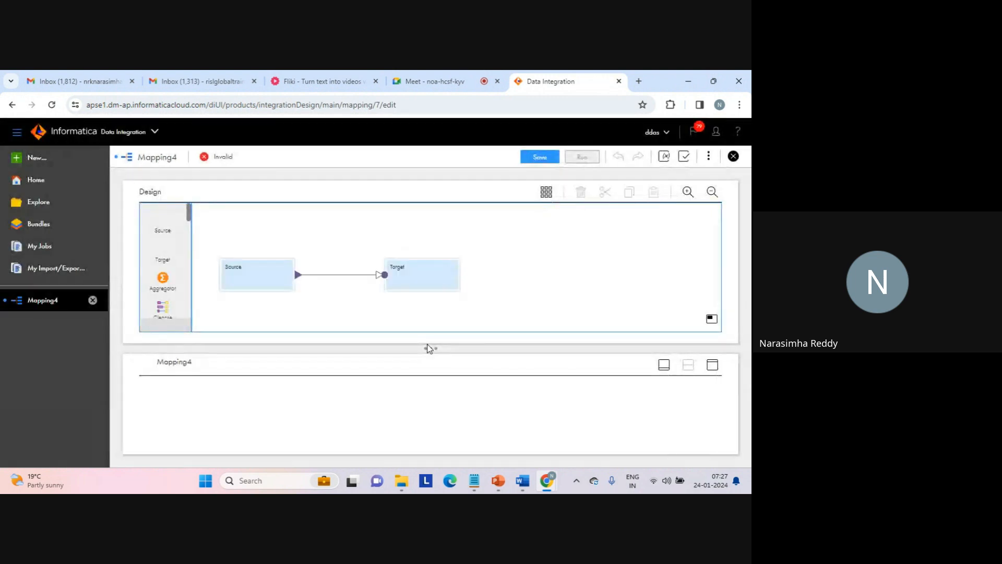
# - Delete the link between Source and Target and add a second source below the first one in the mapping
pyautogui.moveTo(271, 279); pyautogui.dragTo(273, 238)
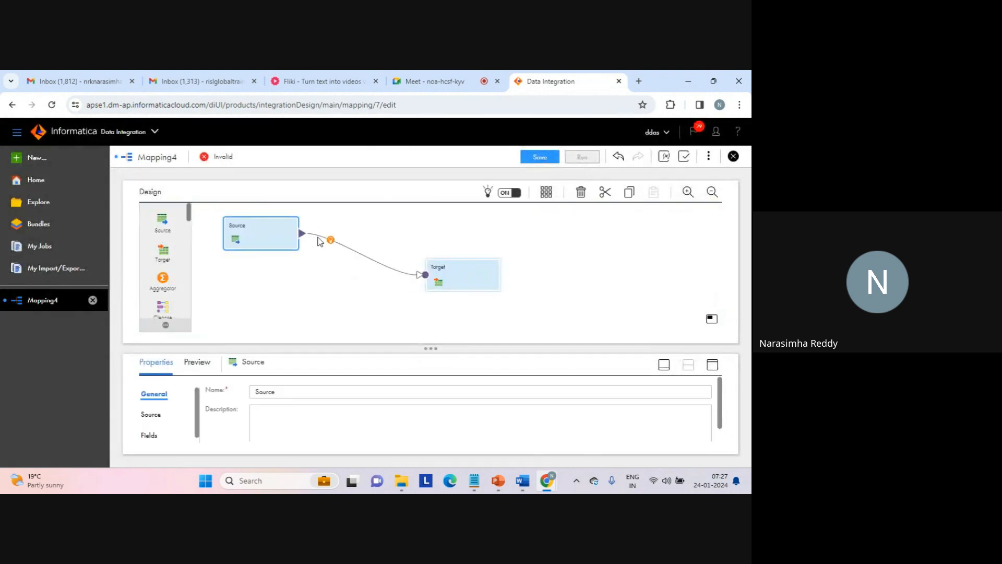
pyautogui.click(342, 246)
pyautogui.press('Delete')
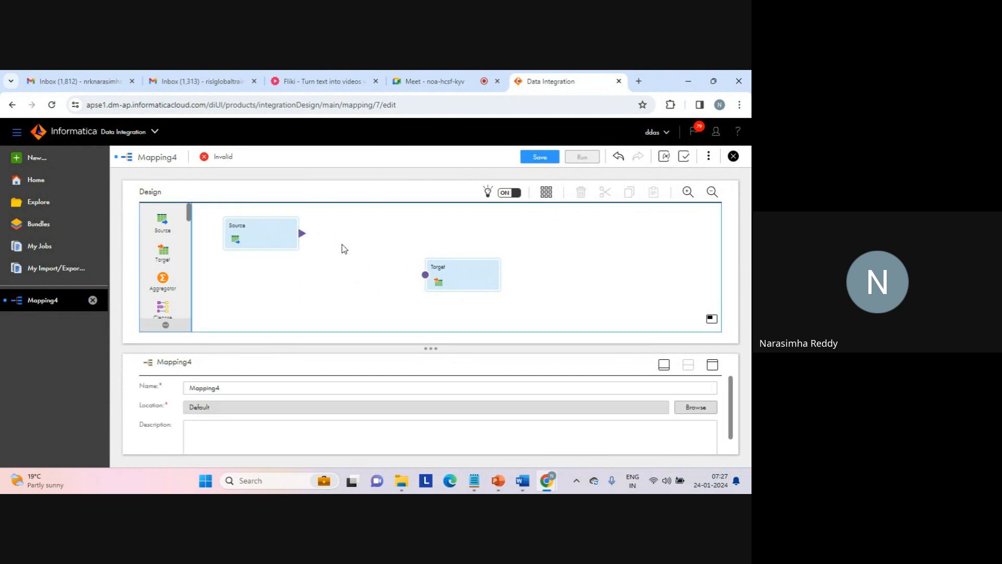
pyautogui.moveTo(165, 226); pyautogui.dragTo(228, 292)
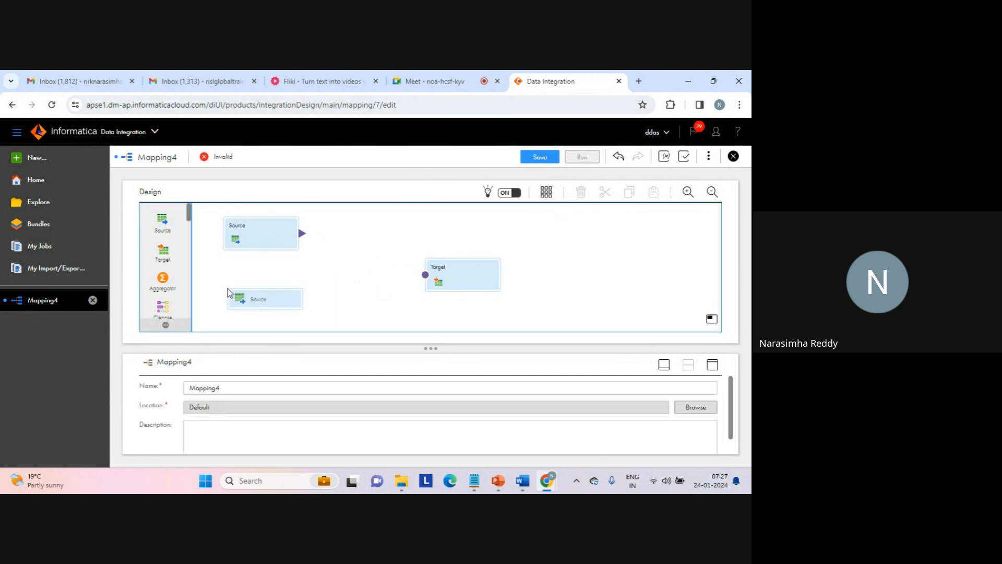
# - Place a Hierarchy Builder transformation between the two sources and the target, and show its output settings enlarged
pyautogui.moveTo(449, 270); pyautogui.dragTo(471, 258)
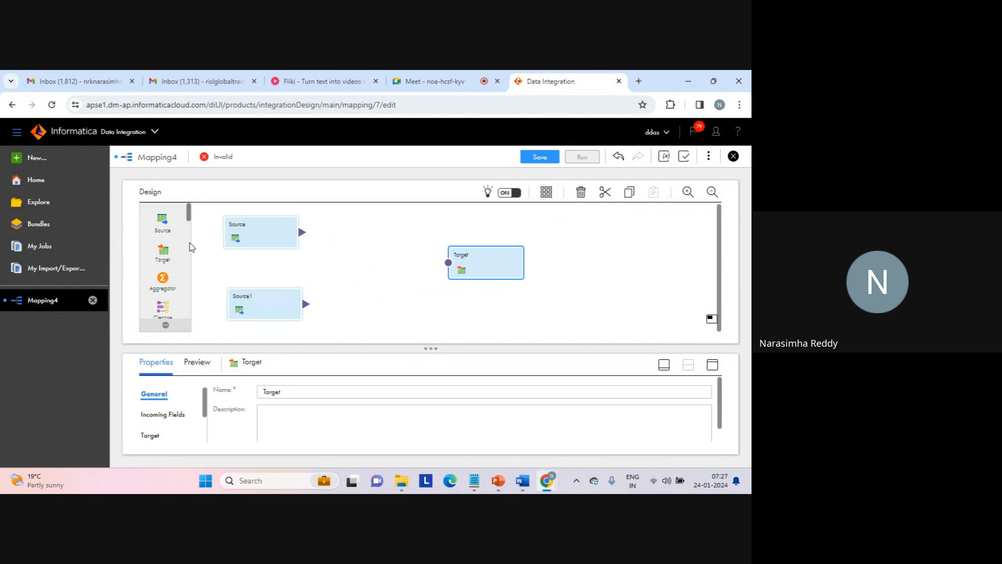
pyautogui.moveTo(188, 219); pyautogui.dragTo(190, 251)
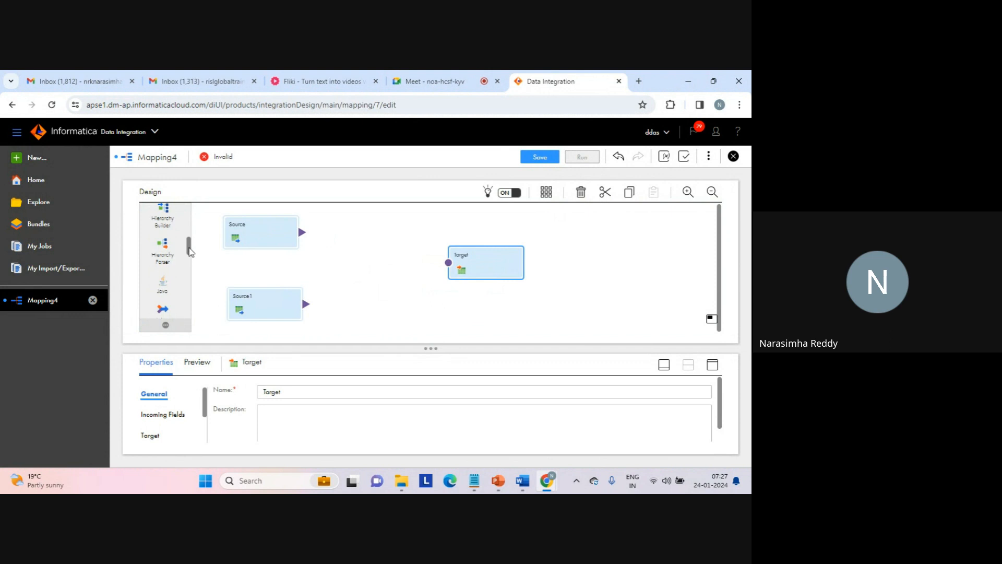
pyautogui.moveTo(163, 211); pyautogui.dragTo(340, 255)
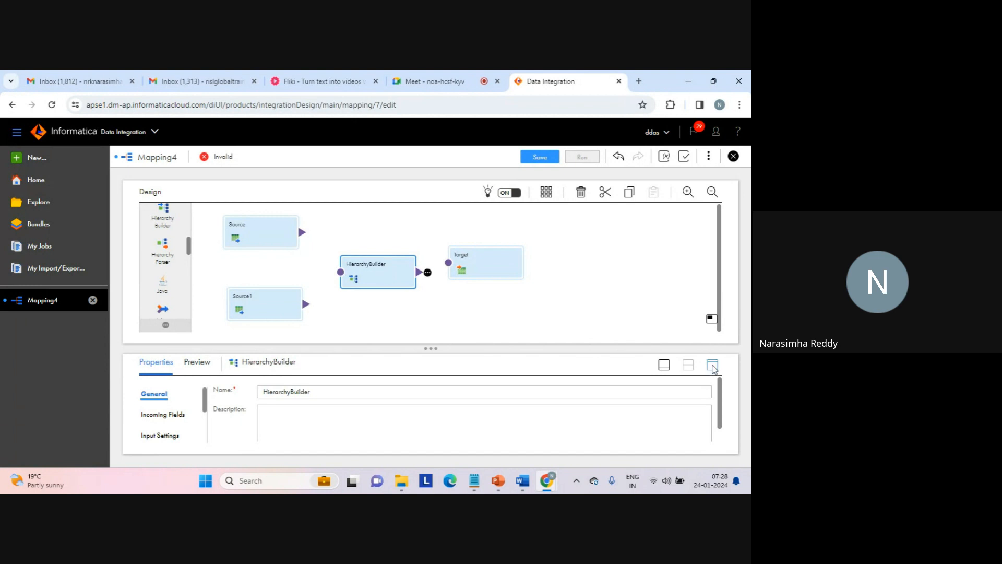
pyautogui.click(712, 366)
pyautogui.click(170, 287)
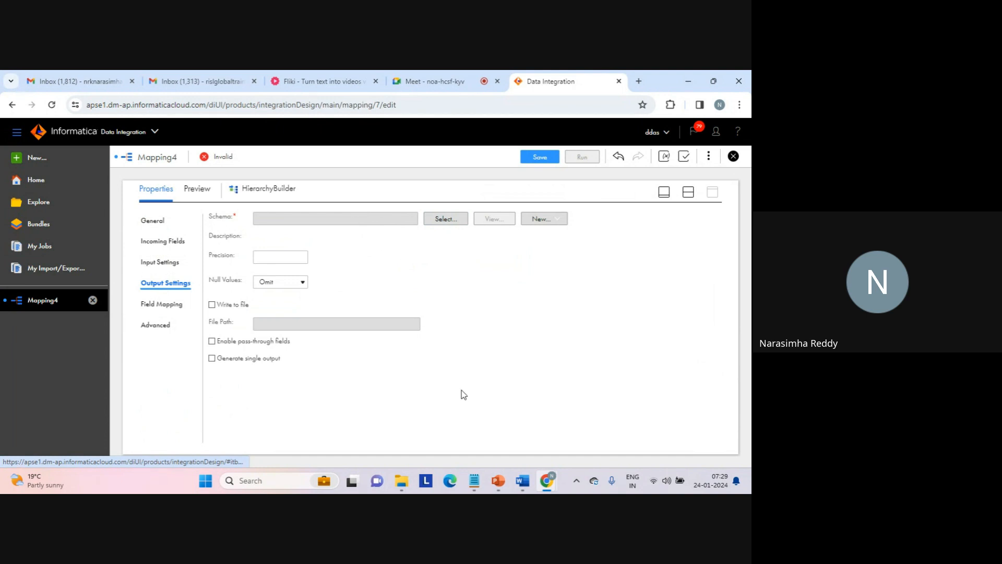
# - Switch to the source folder in File Explorer and open the XSD file s in a maximized Notepad window
pyautogui.moveTo(398, 481)
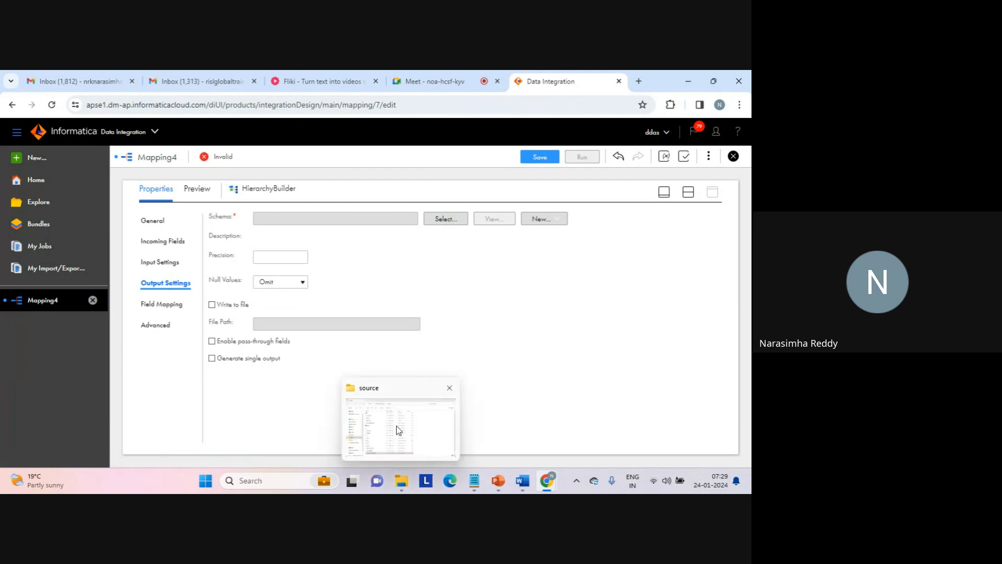
pyautogui.click(398, 430)
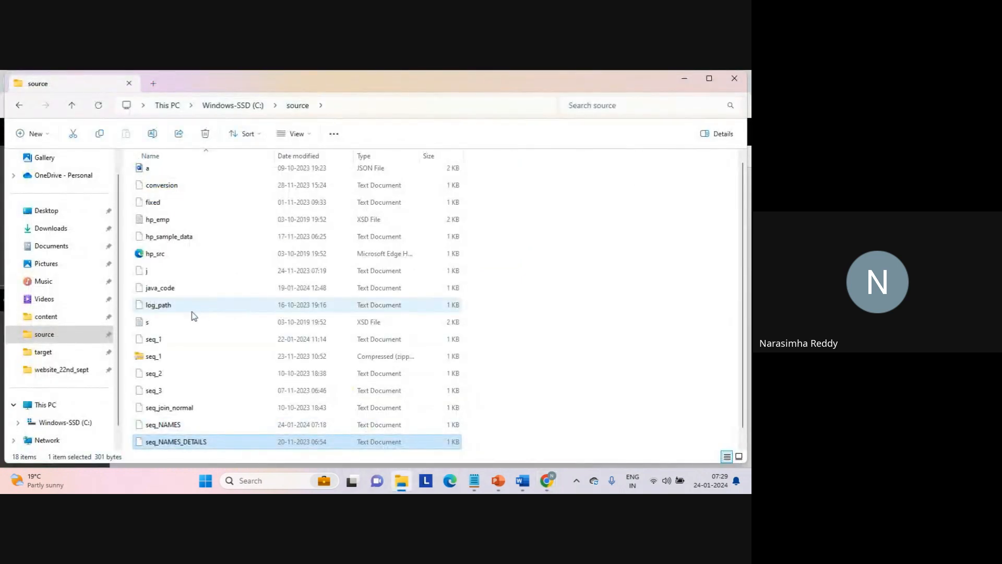
pyautogui.click(148, 321)
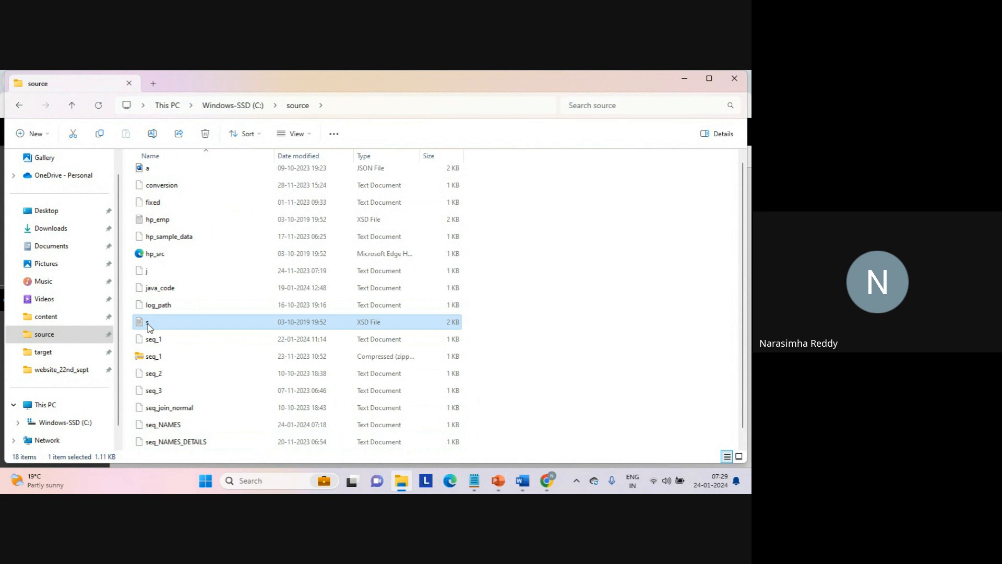
pyautogui.rightClick(150, 326)
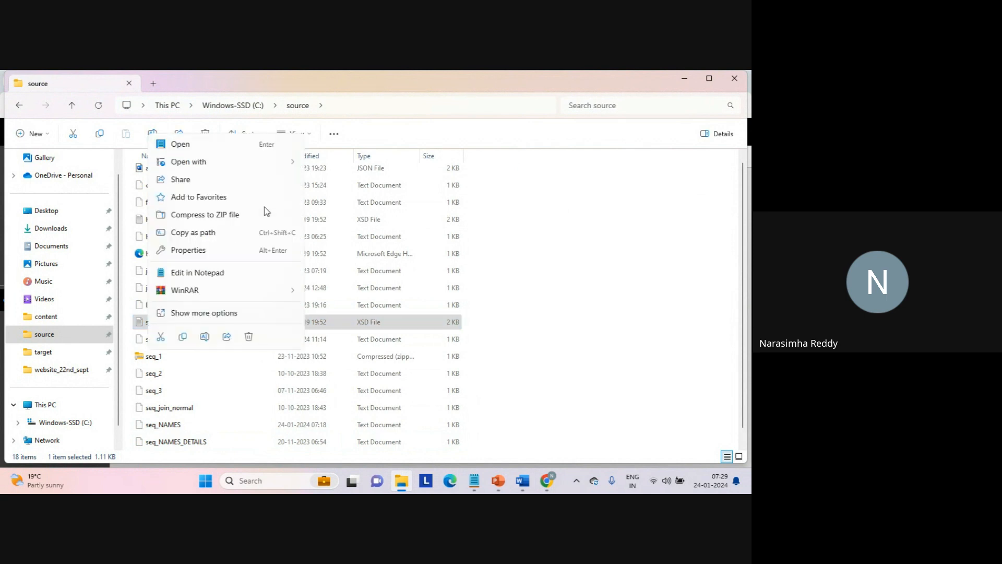
pyautogui.moveTo(286, 144)
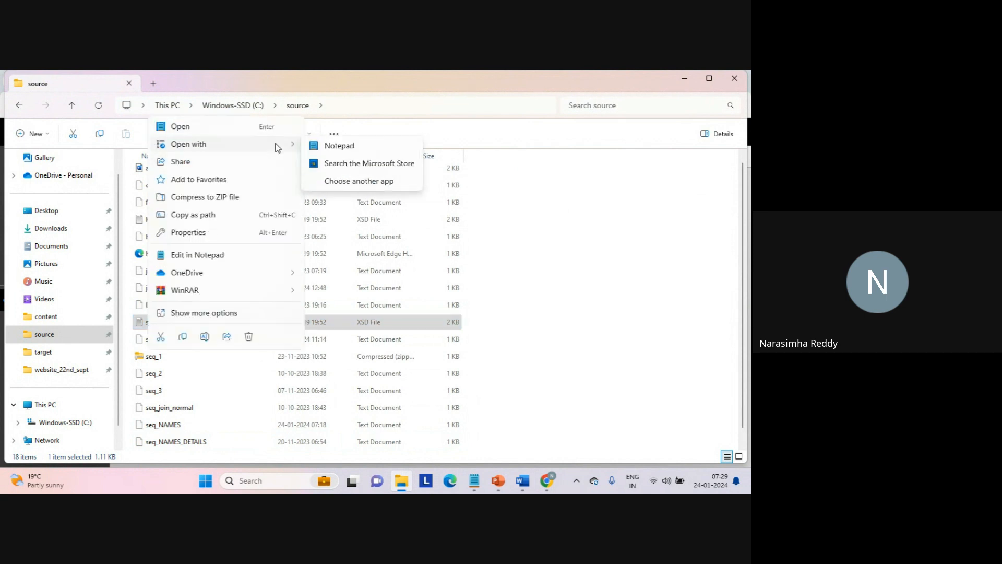
pyautogui.click(340, 151)
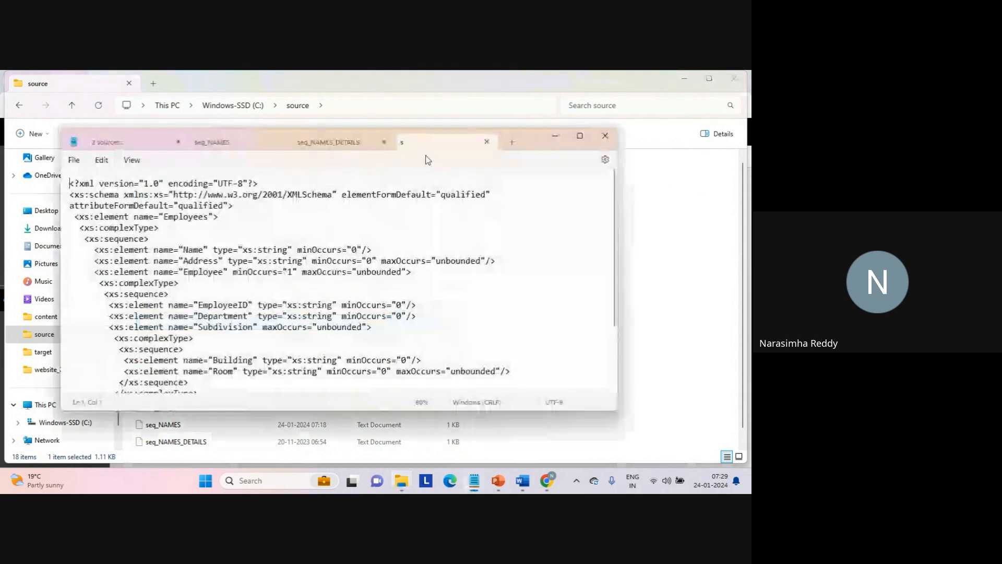
pyautogui.doubleClick(528, 144)
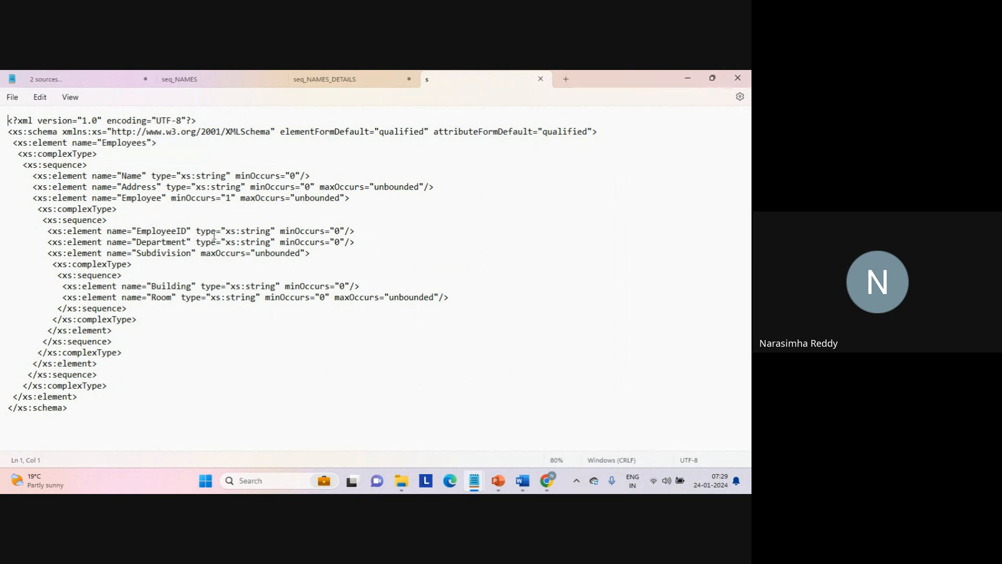
# - Examine the XML declaration, the xs:schema line and the Employees root element with its complexType in the XSD
pyautogui.doubleClick(129, 121)
pyautogui.tripleClick(128, 124)
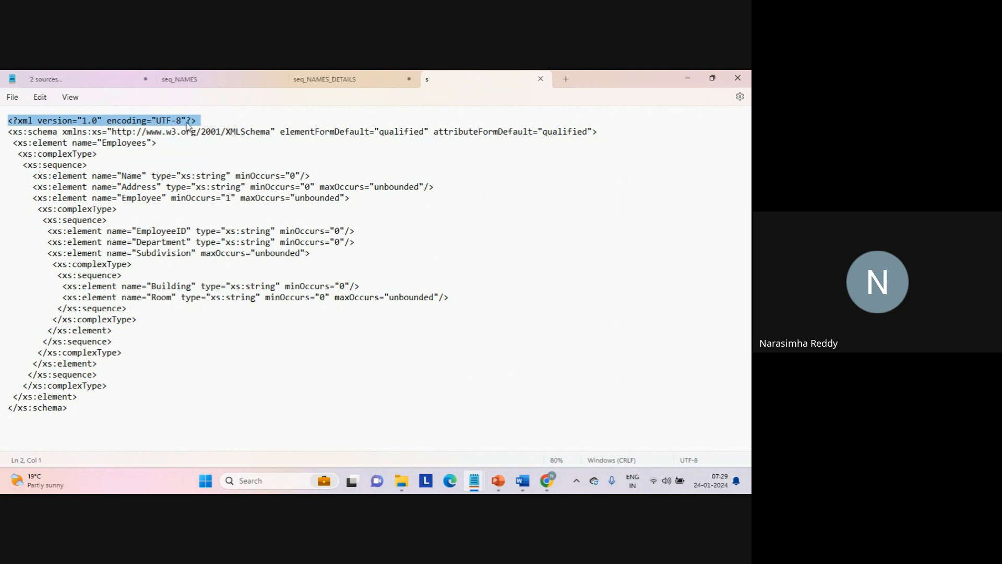
pyautogui.doubleClick(103, 134)
pyautogui.tripleClick(103, 134)
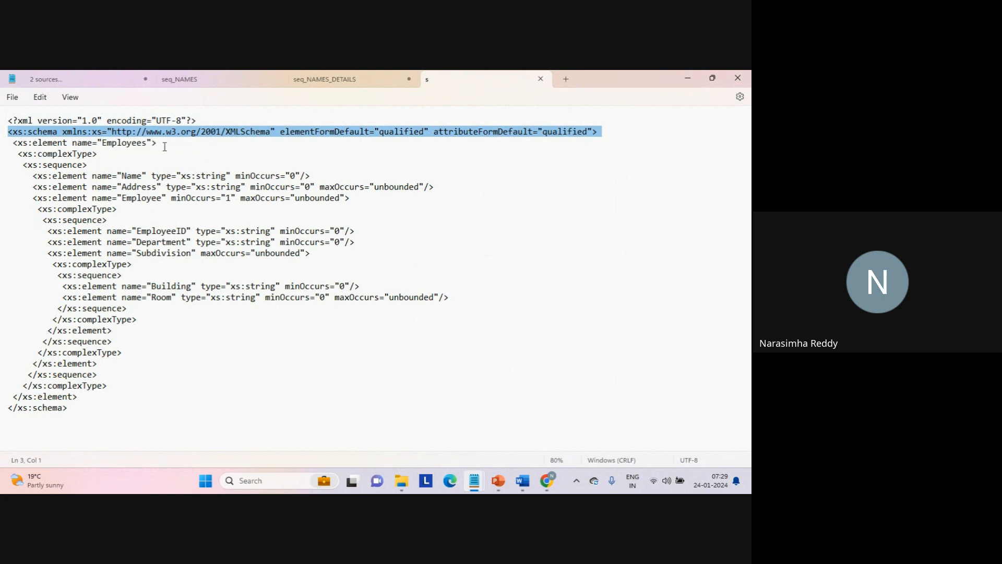
pyautogui.doubleClick(122, 145)
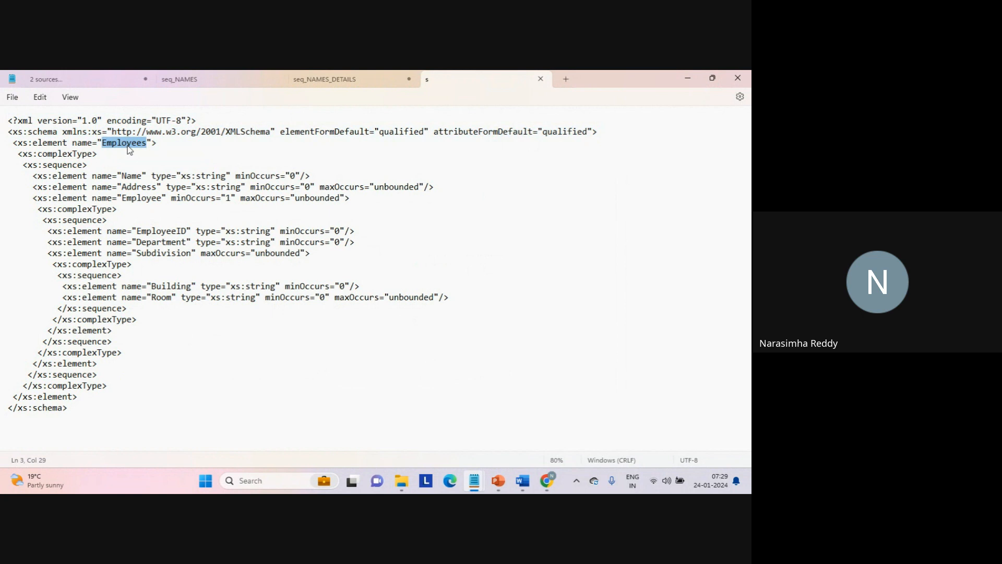
pyautogui.doubleClick(73, 153)
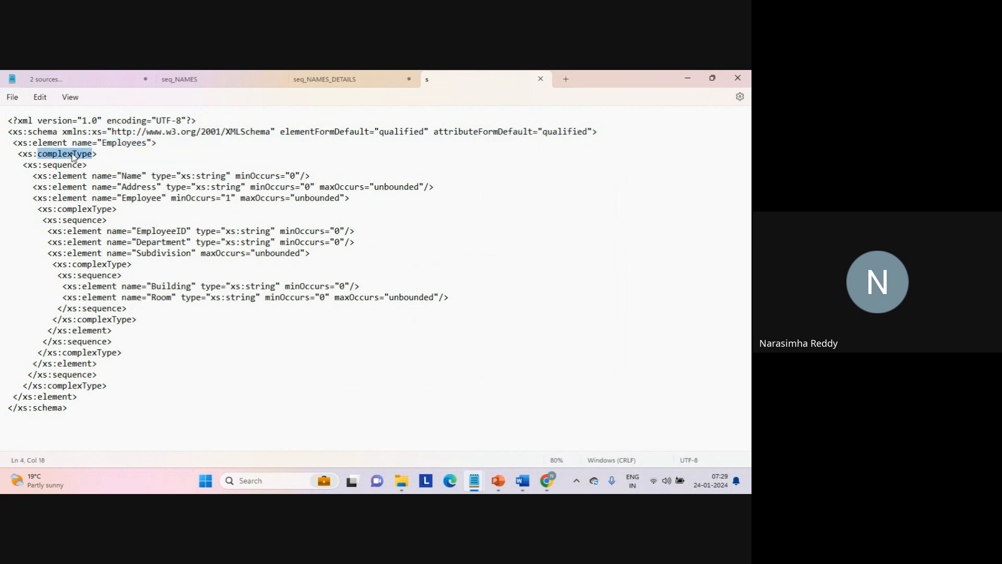
# - Examine the Name, Address and Employee elements and the nested EmployeeID, Department, Subdivision, Building and Room elements
pyautogui.doubleClick(129, 175)
pyautogui.doubleClick(135, 187)
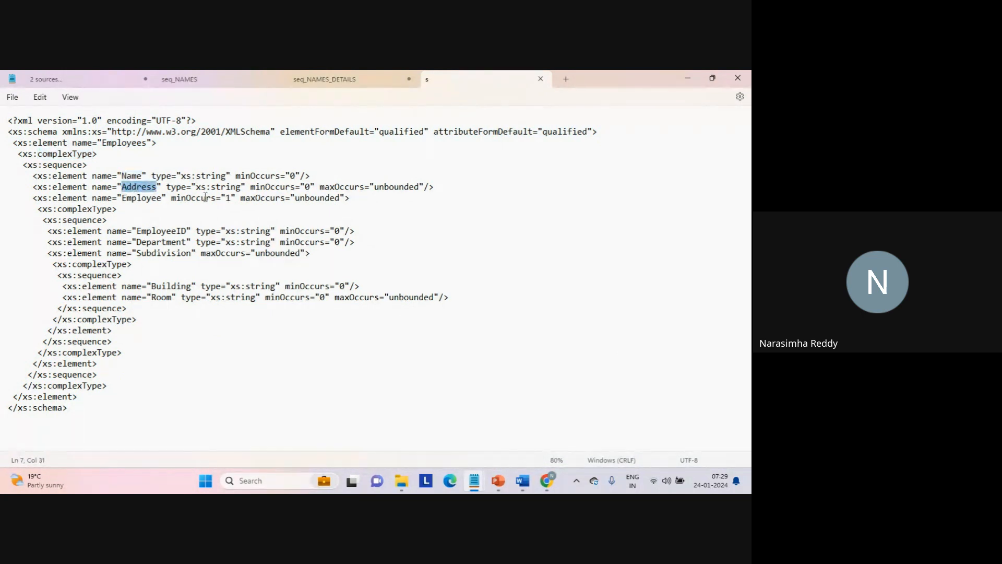
pyautogui.doubleClick(153, 198)
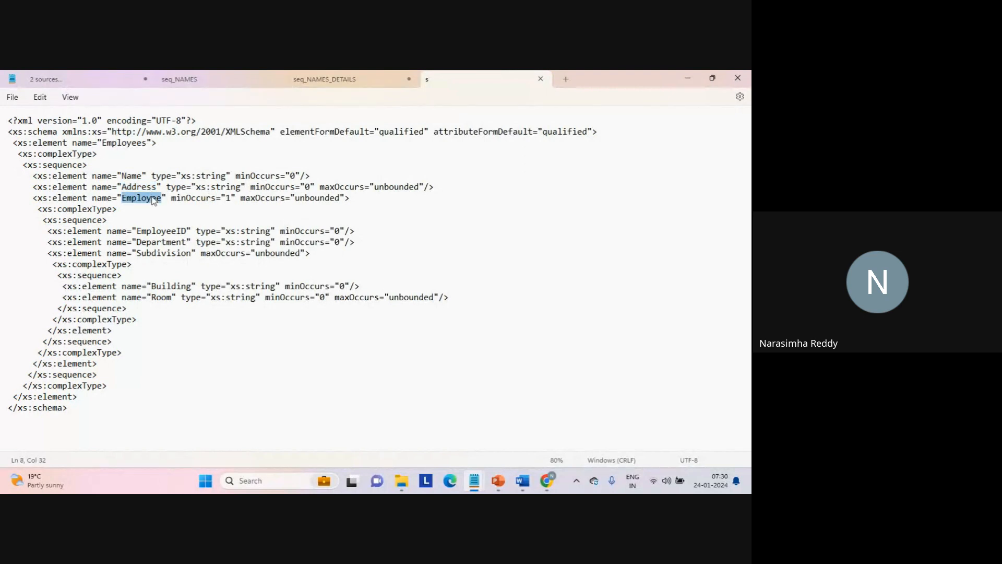
pyautogui.doubleClick(132, 177)
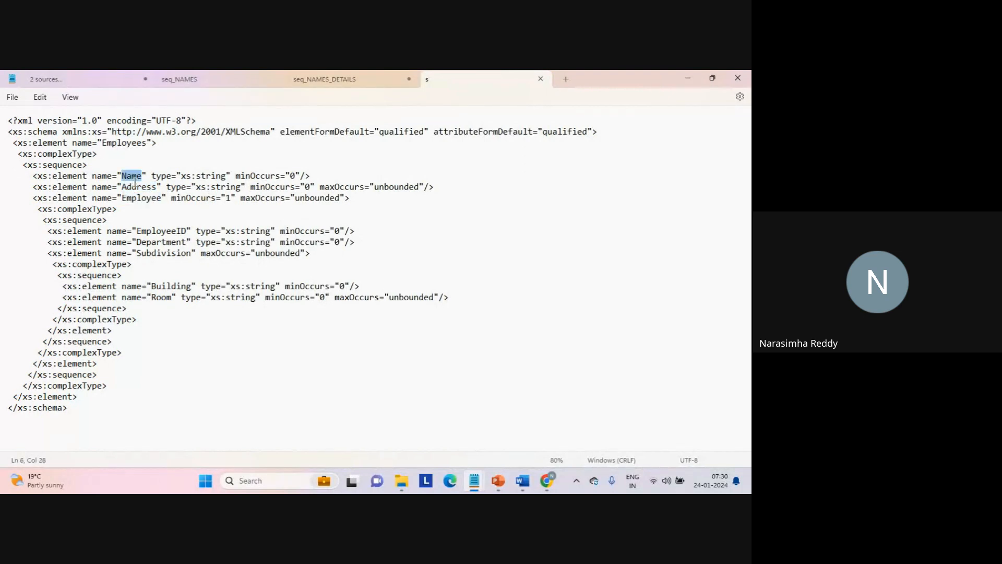
pyautogui.doubleClick(175, 233)
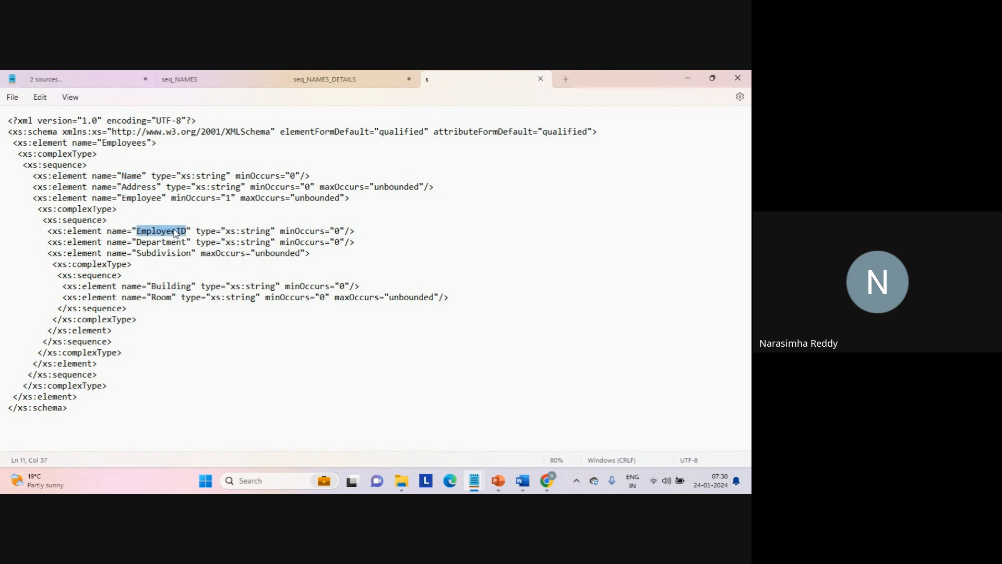
pyautogui.doubleClick(167, 242)
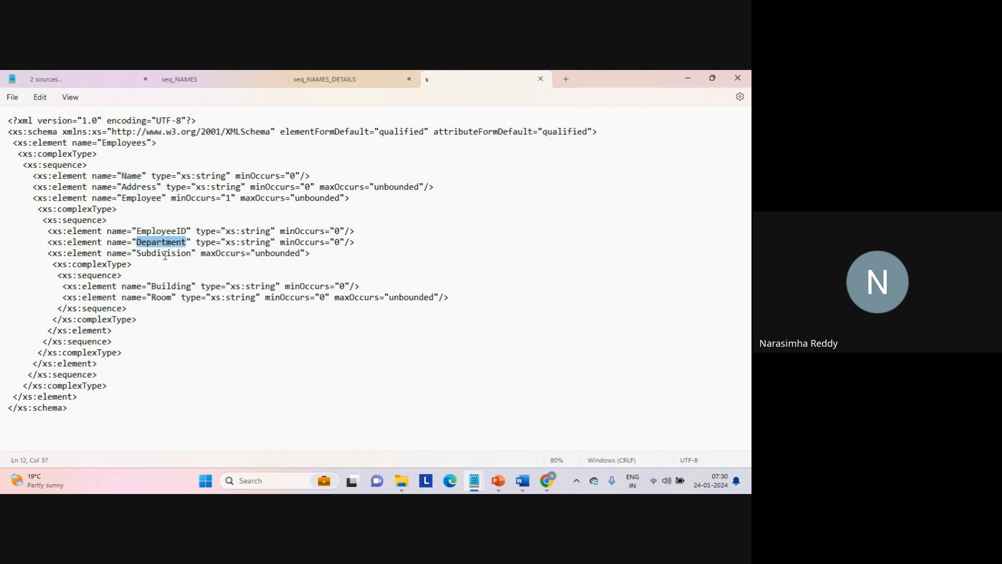
pyautogui.doubleClick(164, 254)
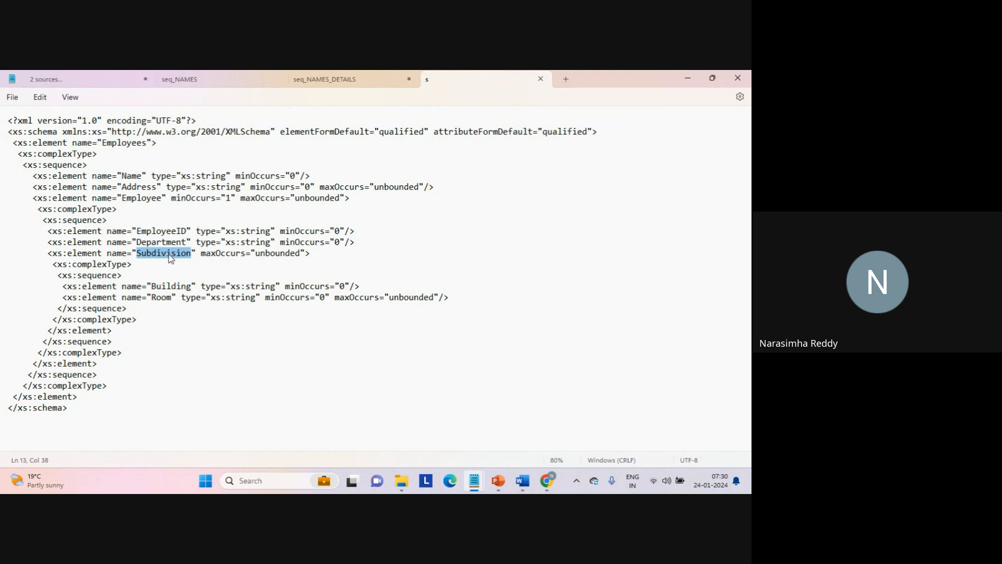
pyautogui.doubleClick(168, 287)
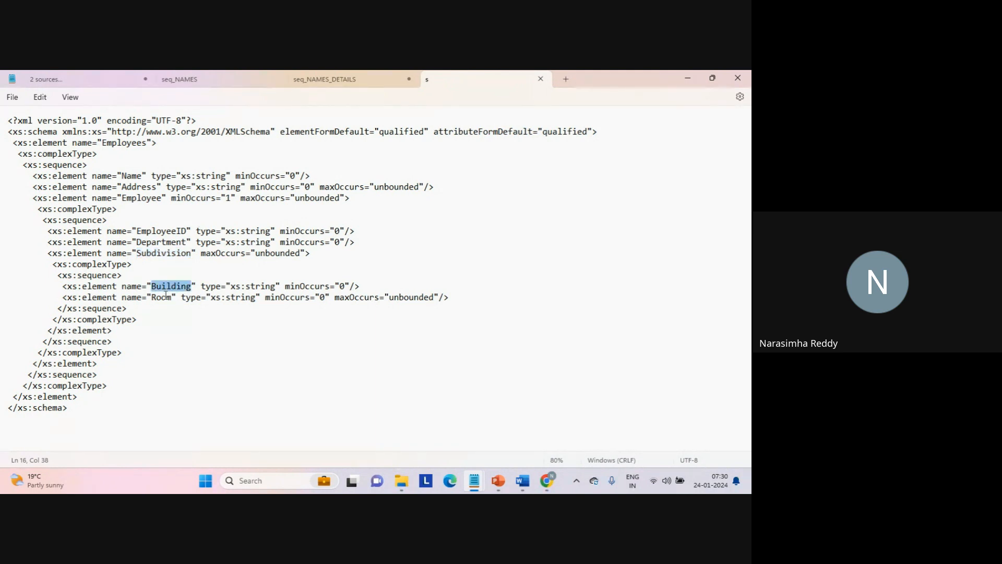
pyautogui.doubleClick(166, 297)
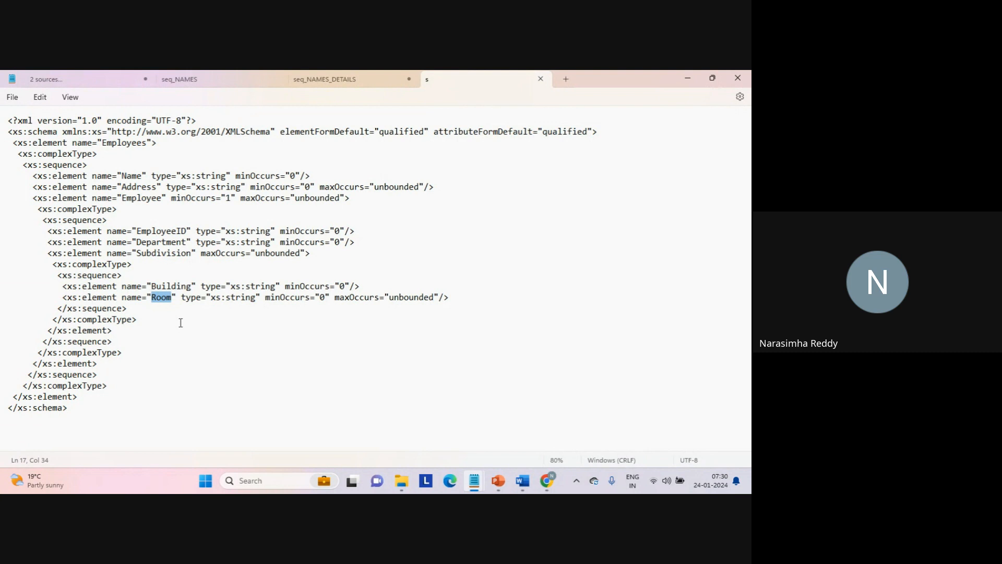
# - Review the schema's fields again in order, from Name and Address through EmployeeID, Department and Subdivision to Building and Room
pyautogui.doubleClick(132, 177)
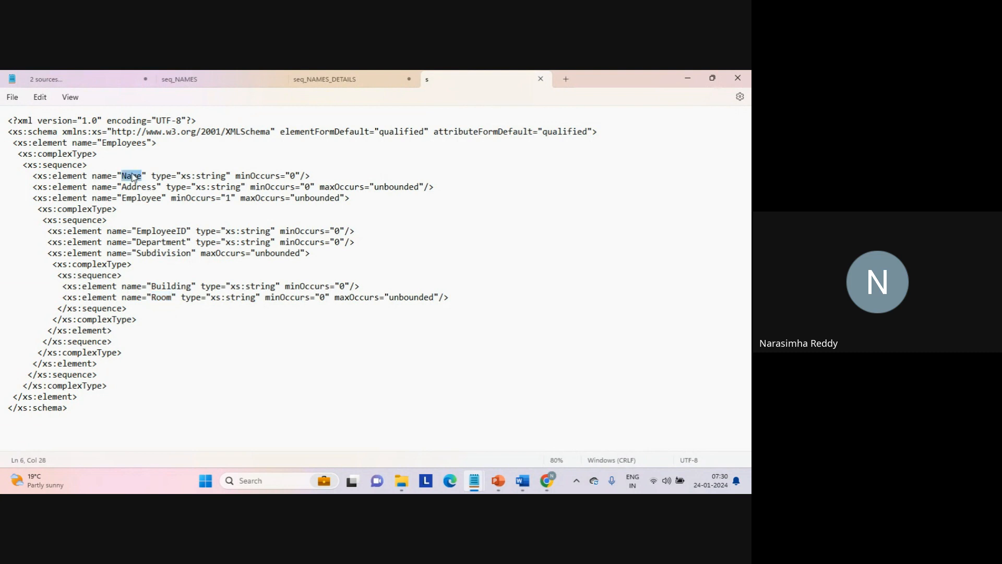
pyautogui.doubleClick(137, 187)
pyautogui.doubleClick(132, 176)
pyautogui.doubleClick(136, 187)
pyautogui.doubleClick(159, 230)
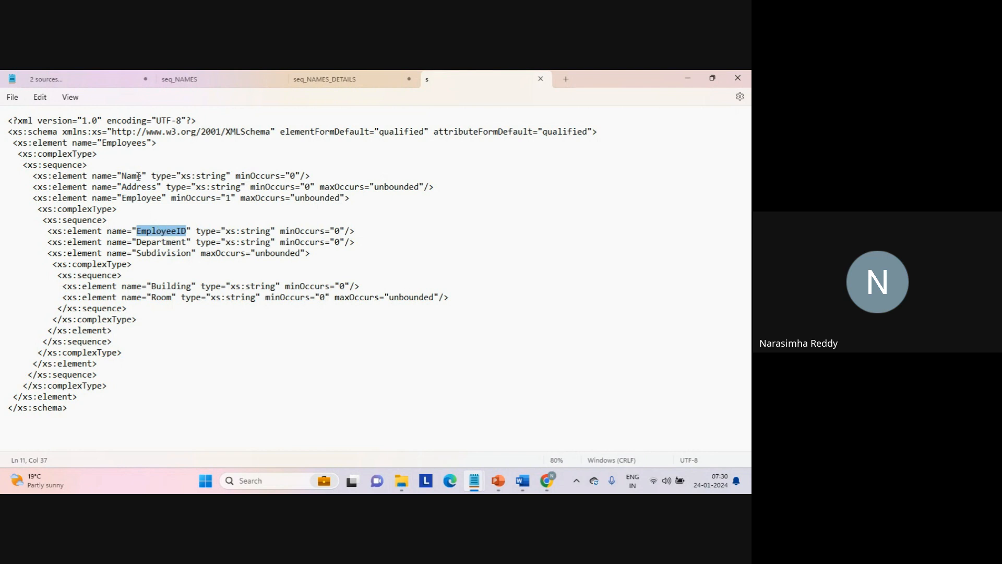
pyautogui.doubleClick(159, 242)
pyautogui.click(157, 253)
pyautogui.doubleClick(158, 253)
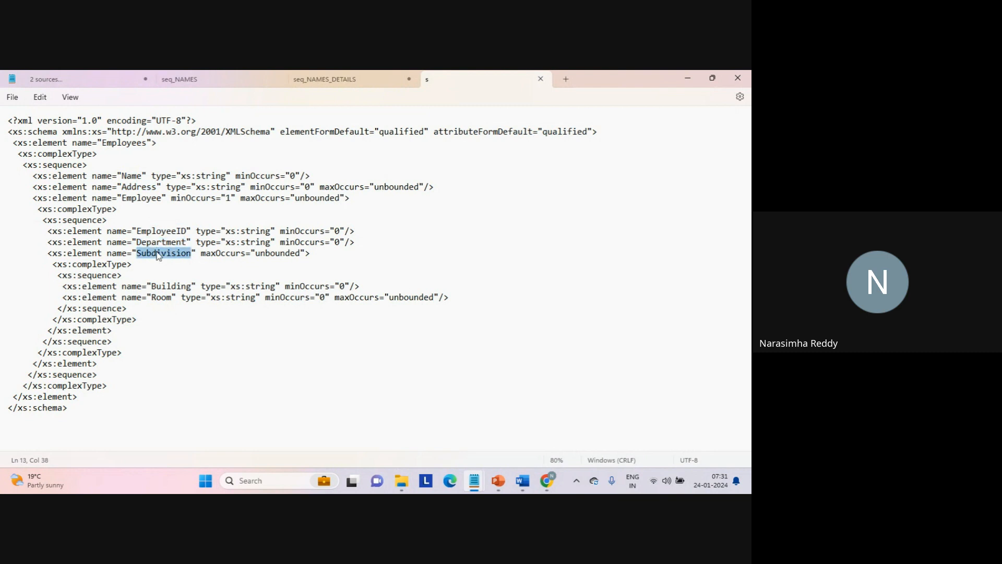
pyautogui.click(167, 287)
pyautogui.doubleClick(167, 287)
pyautogui.doubleClick(166, 297)
pyautogui.click(178, 321)
# - Starting from the Employees element, compare the opening and closing sequence and complexType tags of the nested Subdivision and Employee blocks
pyautogui.click(117, 144)
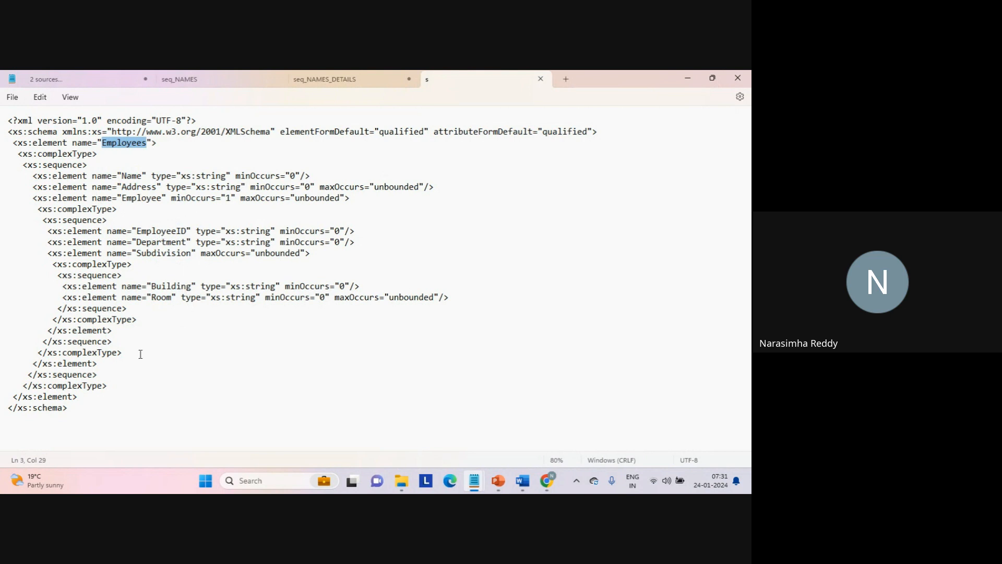
pyautogui.moveTo(93, 408); pyautogui.dragTo(1, 317)
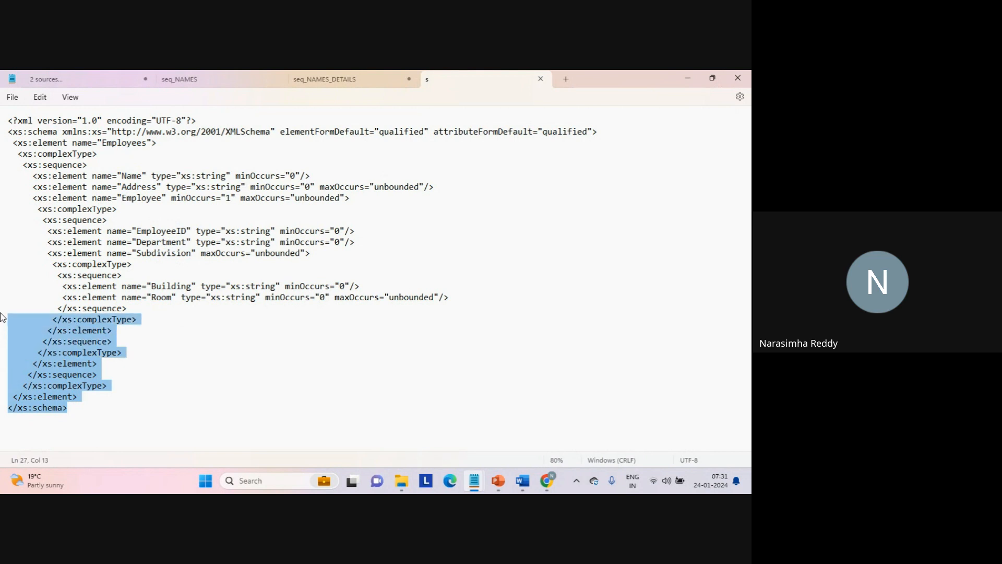
pyautogui.tripleClick(106, 278)
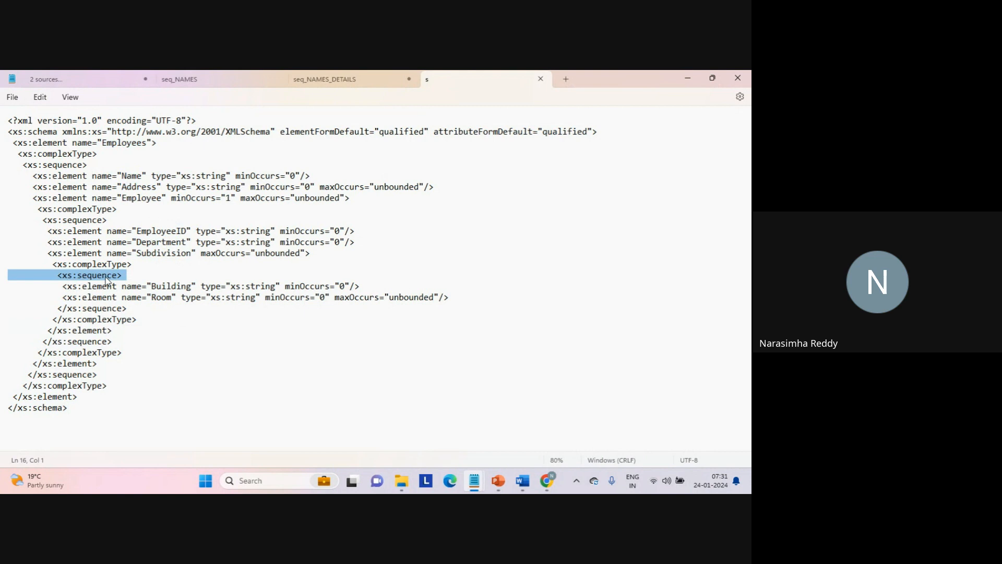
pyautogui.tripleClick(104, 308)
pyautogui.tripleClick(110, 265)
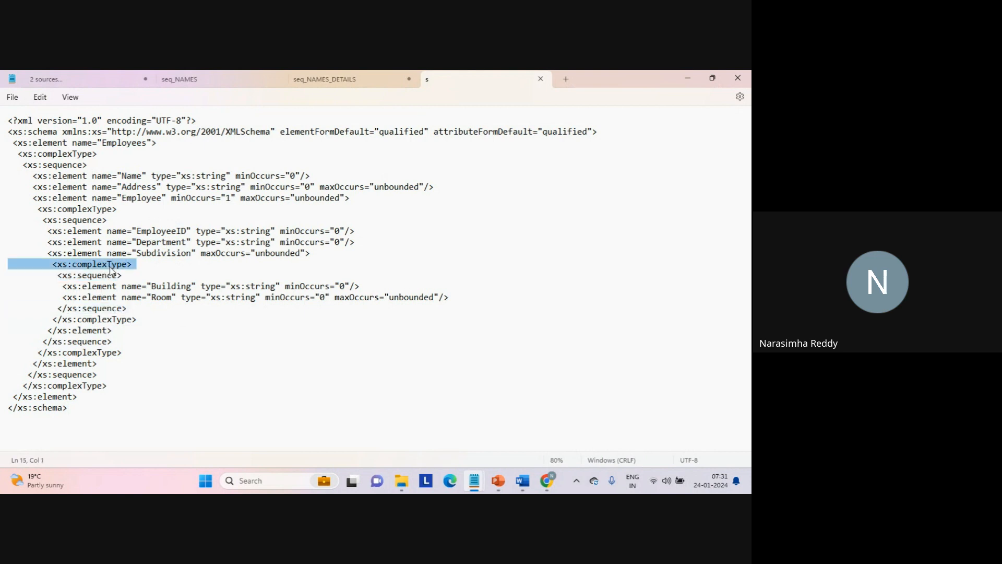
pyautogui.tripleClick(106, 320)
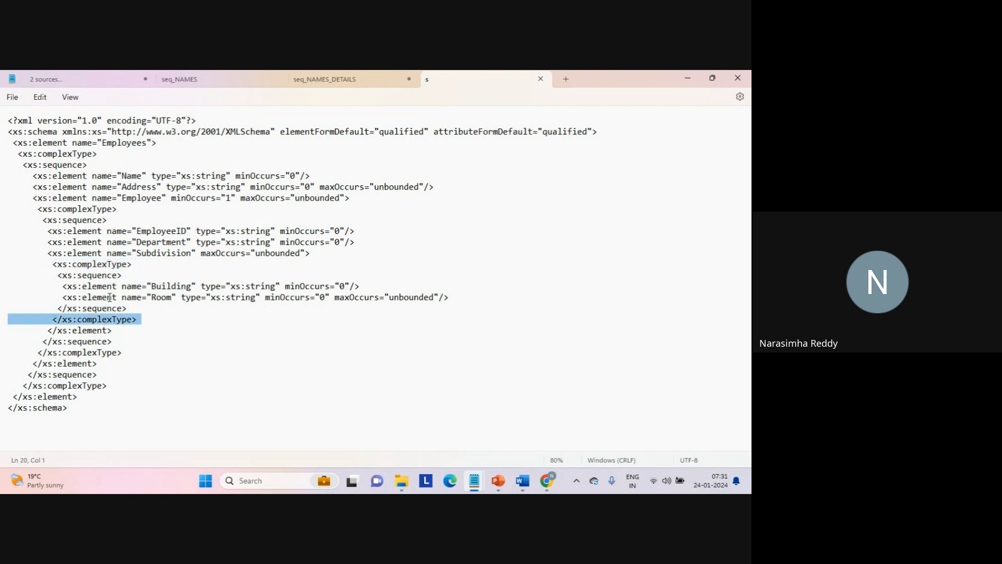
pyautogui.doubleClick(90, 254)
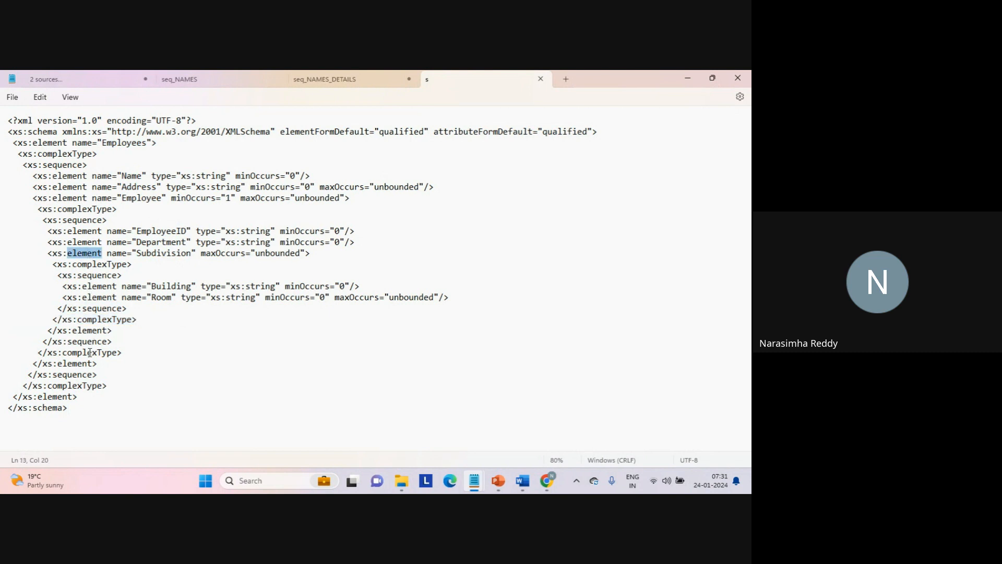
pyautogui.click(85, 210)
pyautogui.doubleClick(80, 375)
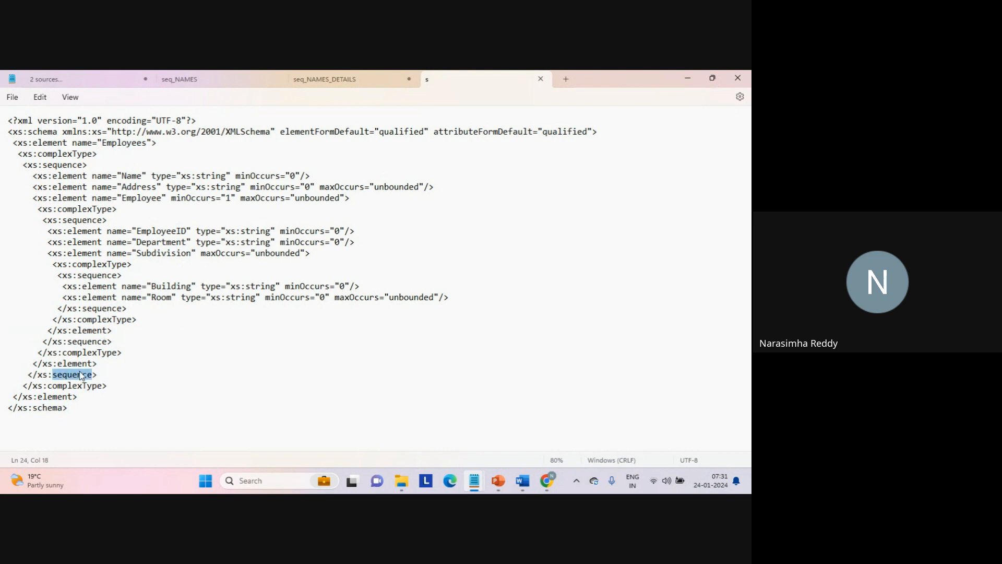
# - Compare the outer sequence, complexType, element and schema opening tags with their closing tags at the end of the XSD
pyautogui.doubleClick(69, 175)
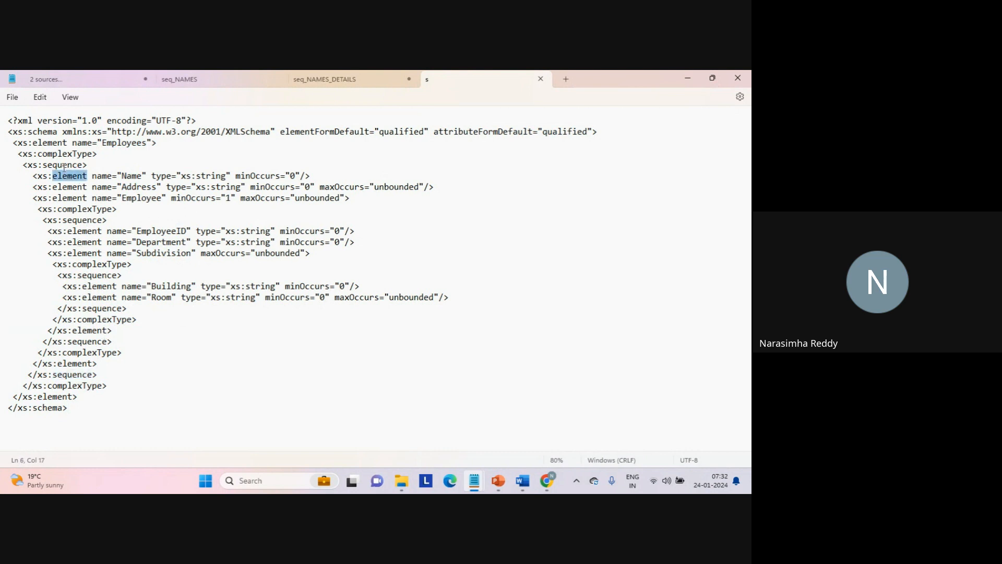
pyautogui.doubleClick(64, 165)
pyautogui.doubleClick(64, 154)
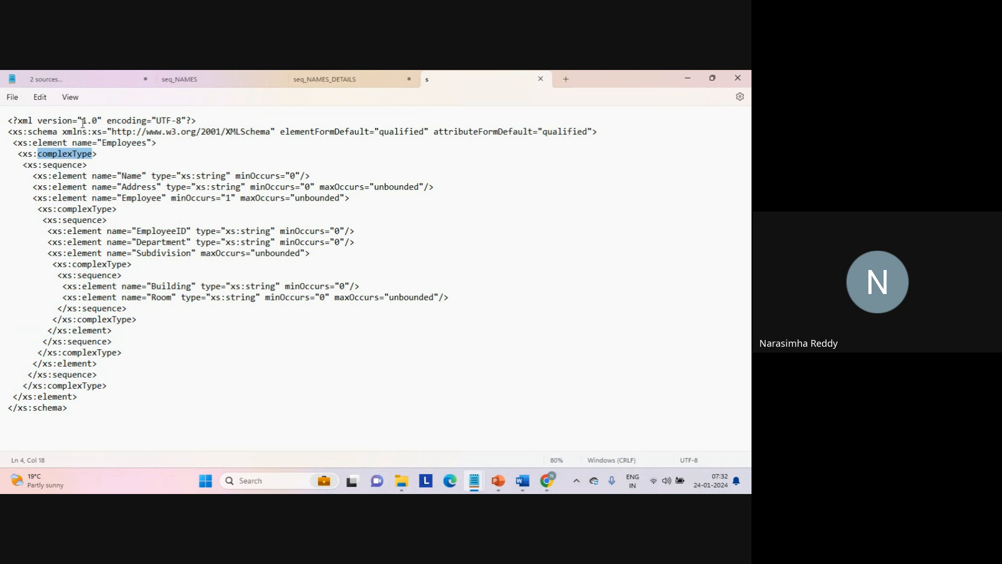
pyautogui.doubleClick(55, 143)
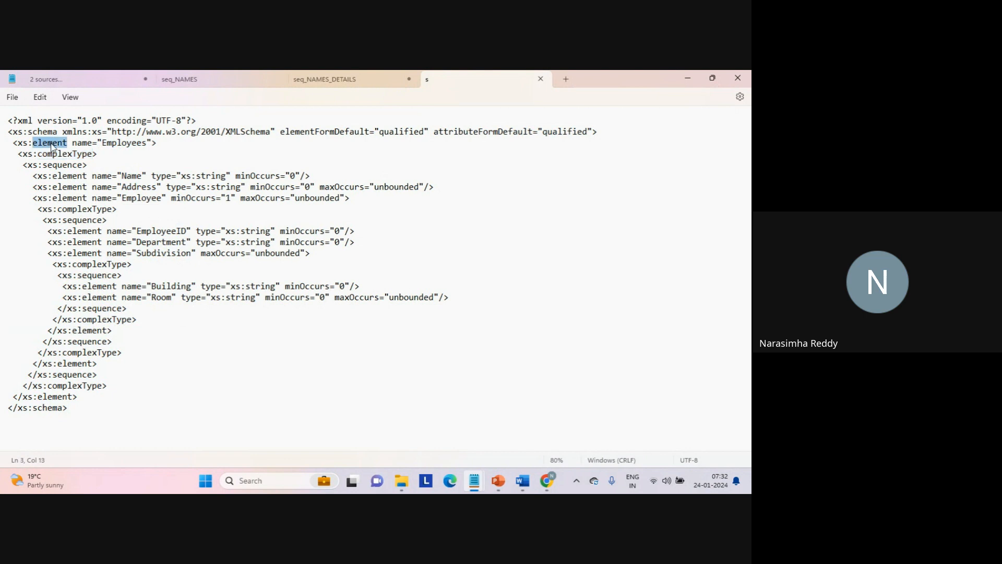
pyautogui.doubleClick(61, 397)
pyautogui.doubleClick(47, 132)
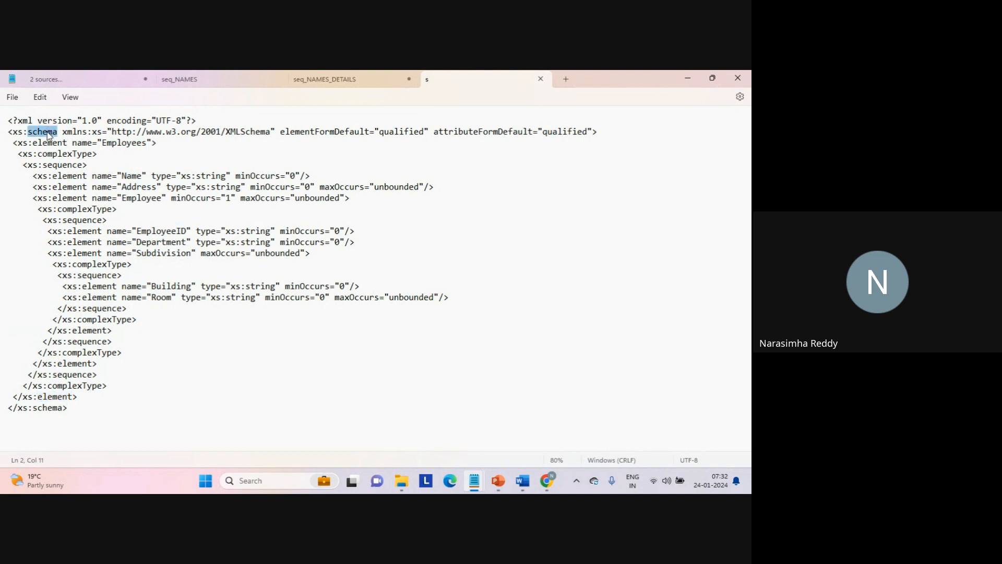
pyautogui.tripleClick(53, 408)
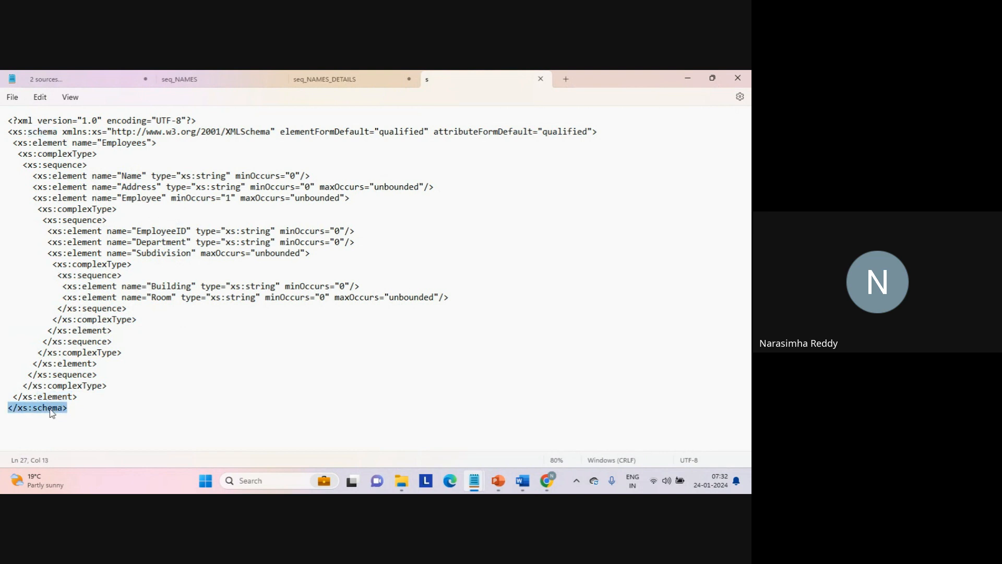
# - Highlight the entire XSD text from the closing schema tag up to the XML declaration to review the whole structure
pyautogui.click(98, 427)
pyautogui.moveTo(98, 426); pyautogui.dragTo(2, 121)
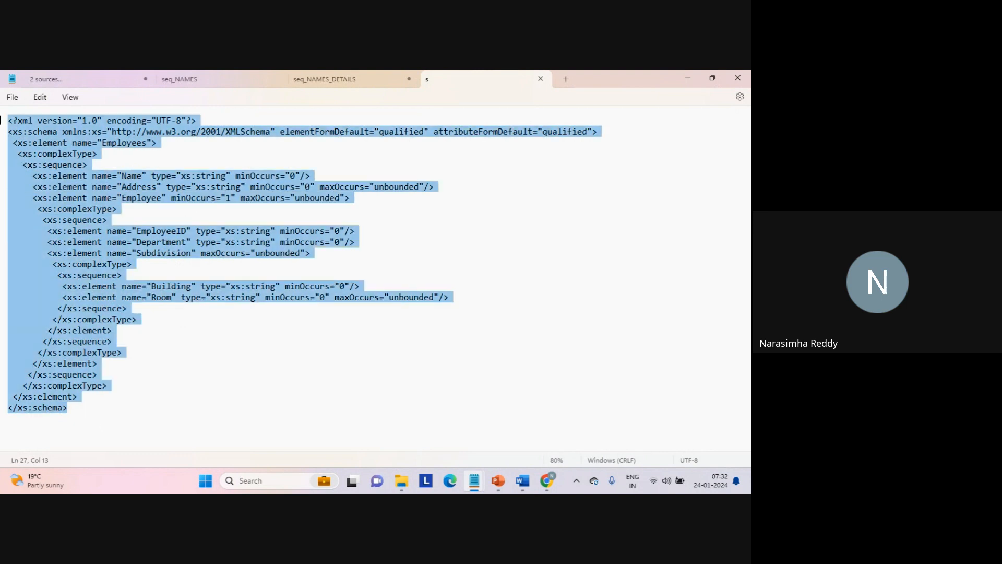
pyautogui.click(120, 419)
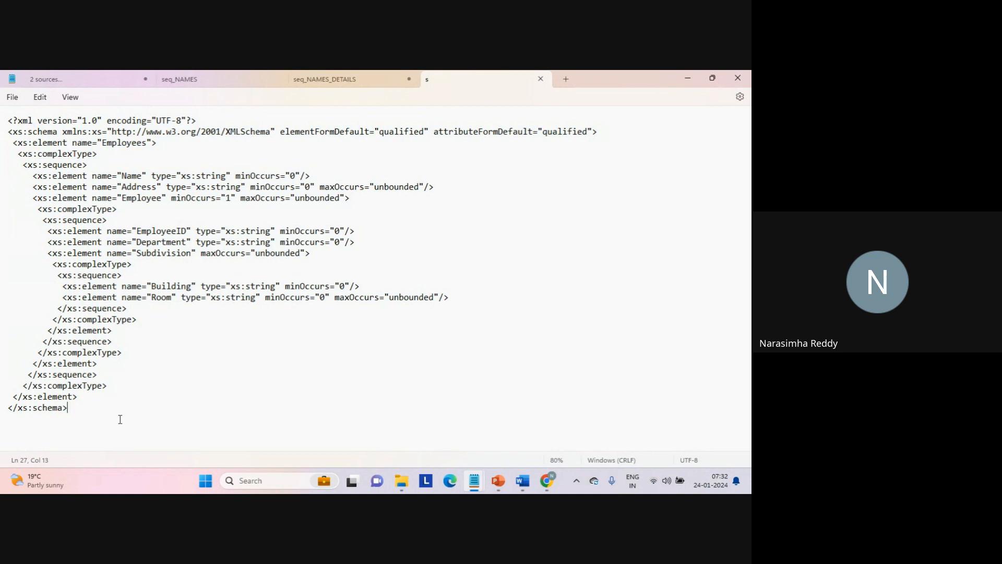
pyautogui.moveTo(120, 419); pyautogui.dragTo(1, 118)
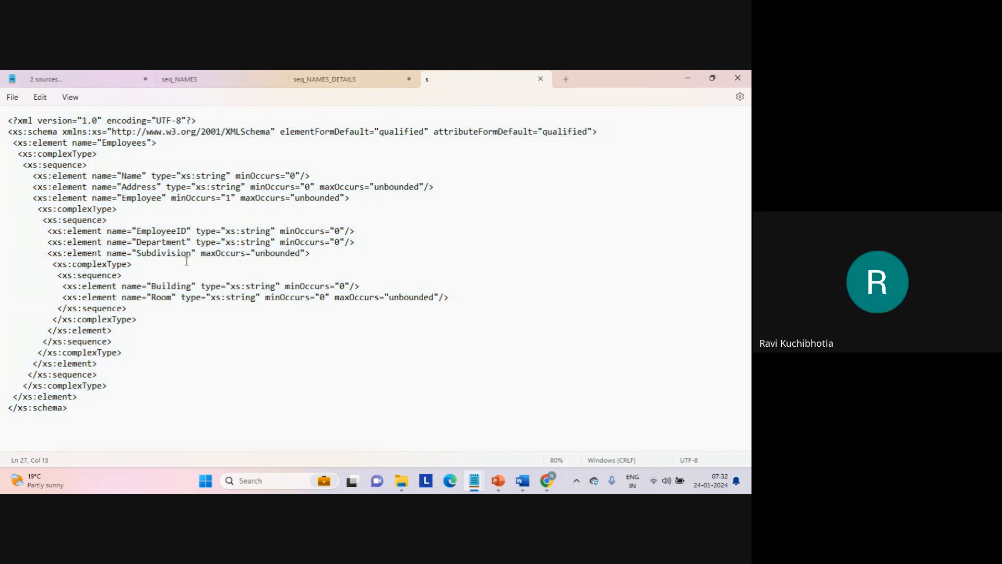
# - Examine the Employee element and its minOccurs attribute in relation to the Name, Address, EmployeeID and Department elements
pyautogui.doubleClick(156, 197)
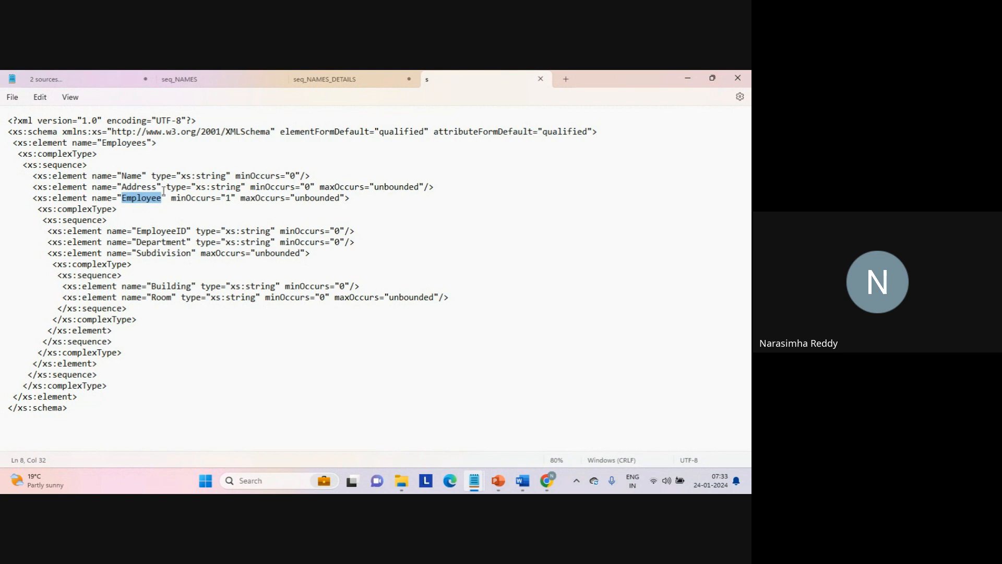
pyautogui.doubleClick(132, 176)
pyautogui.click(137, 186)
pyautogui.doubleClick(137, 187)
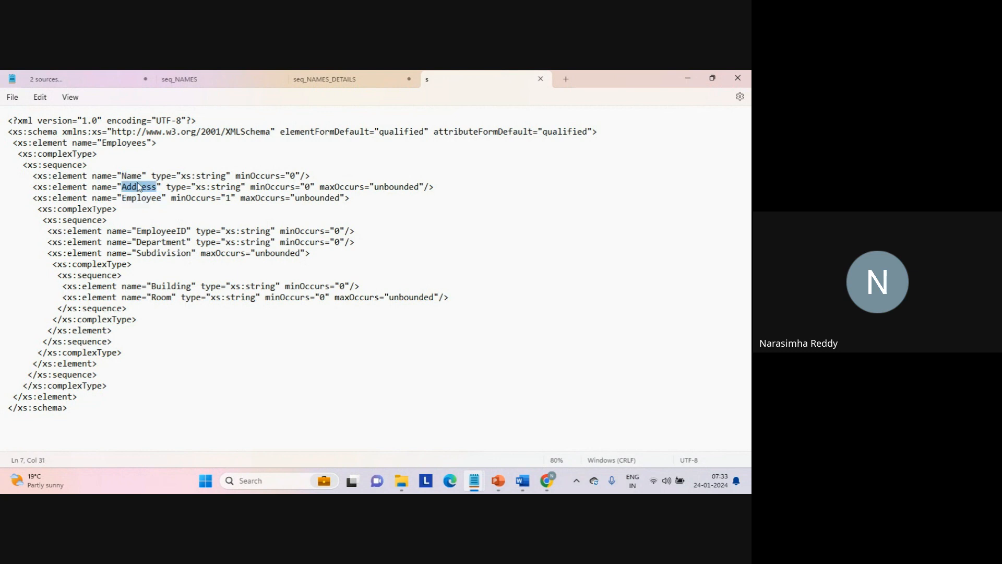
pyautogui.doubleClick(162, 231)
pyautogui.moveTo(162, 231); pyautogui.dragTo(161, 249)
pyautogui.click(160, 246)
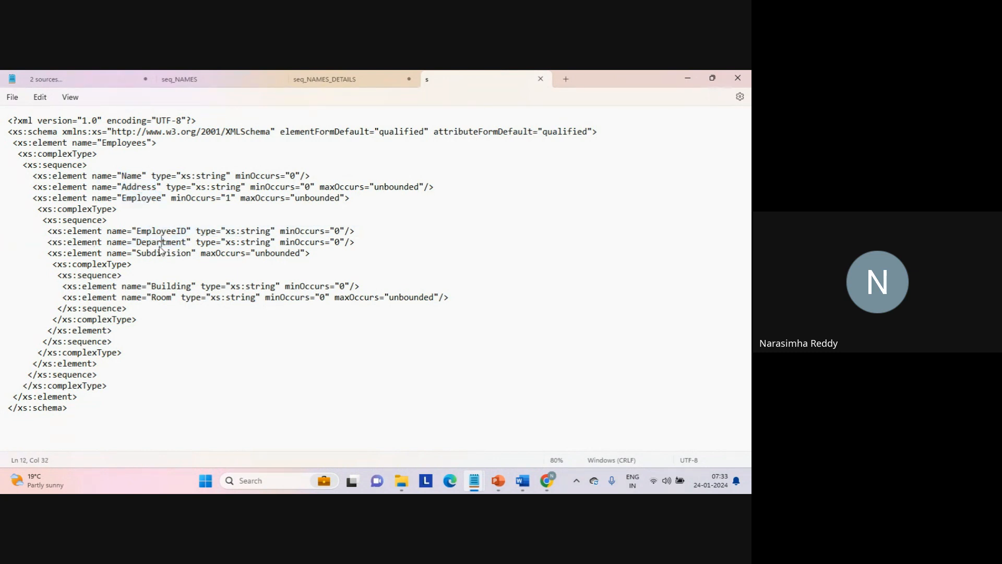
pyautogui.doubleClick(156, 201)
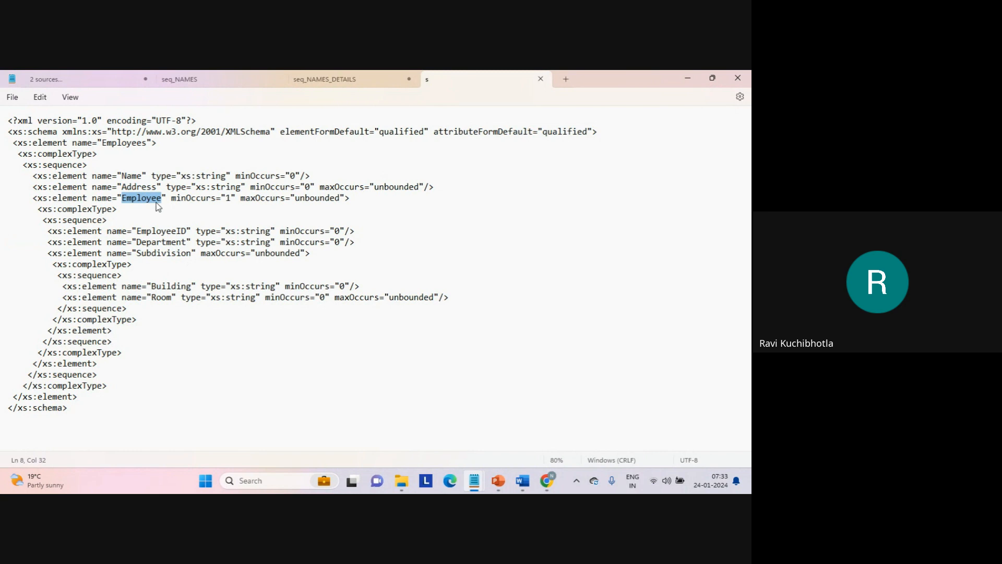
pyautogui.doubleClick(203, 202)
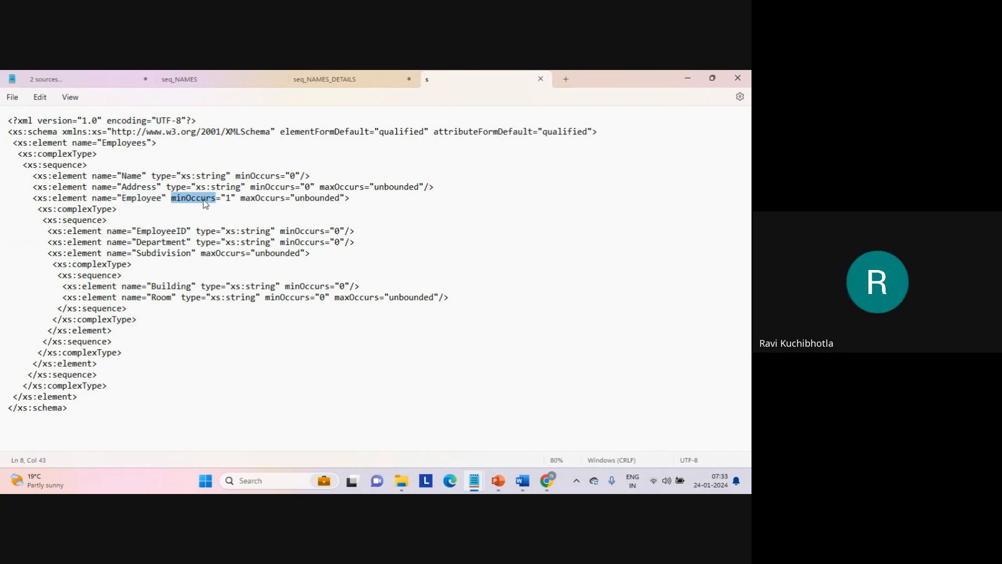
# - Highlight the Employee element name in the XSD, and switch to the Google Meet call in Chrome to check the participants
pyautogui.click(149, 197)
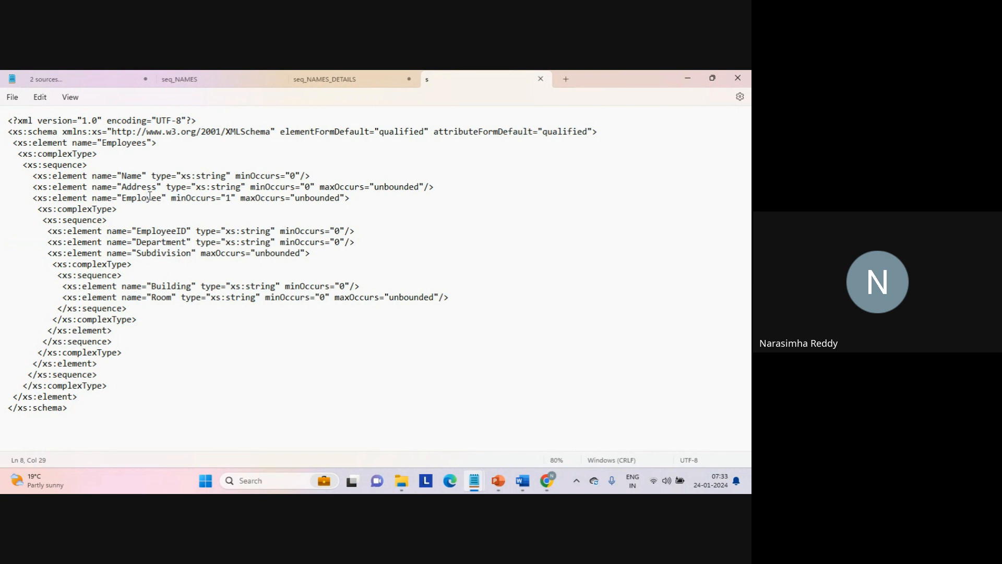
pyautogui.doubleClick(150, 197)
pyautogui.click(551, 477)
pyautogui.moveTo(551, 477)
pyautogui.click(520, 441)
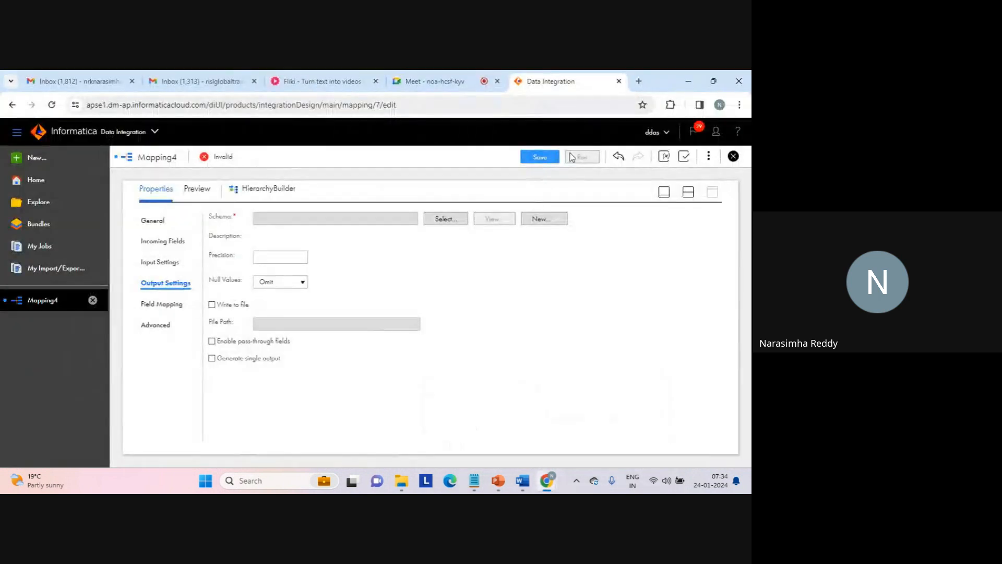
pyautogui.click(447, 87)
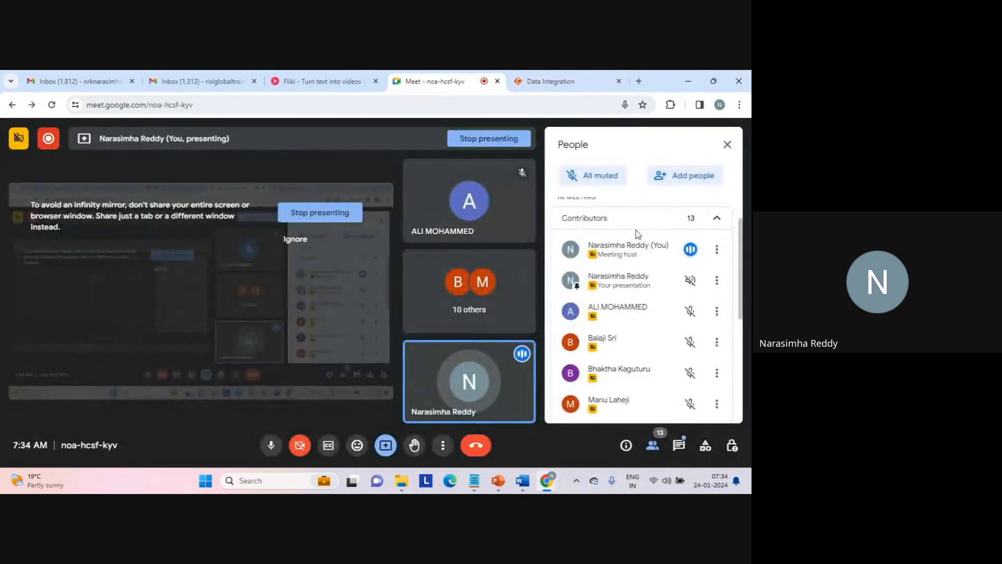
# - Return to the XSD file s in Notepad and dismiss the Google Meet presenting notification
pyautogui.moveTo(509, 472)
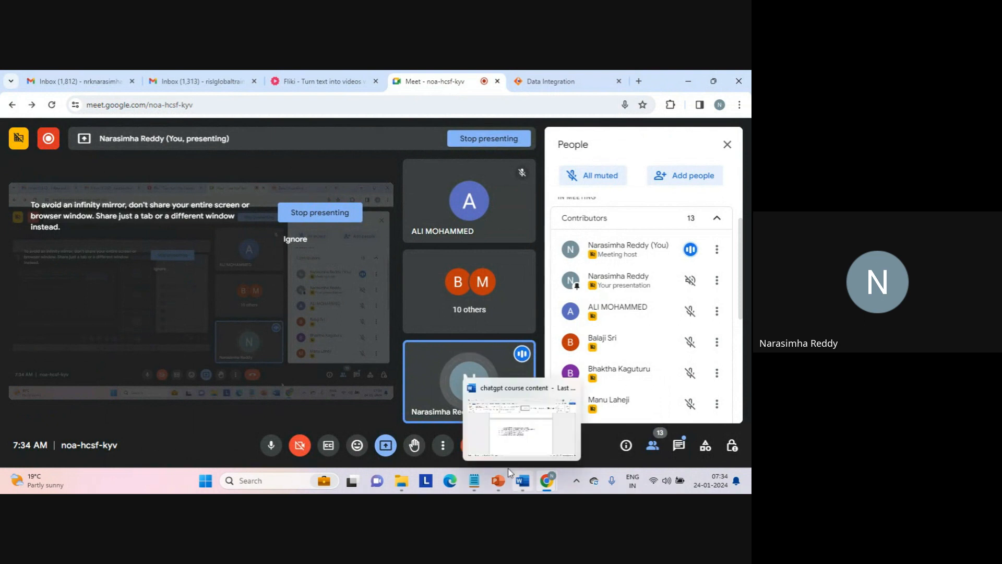
pyautogui.moveTo(474, 479)
pyautogui.click(524, 444)
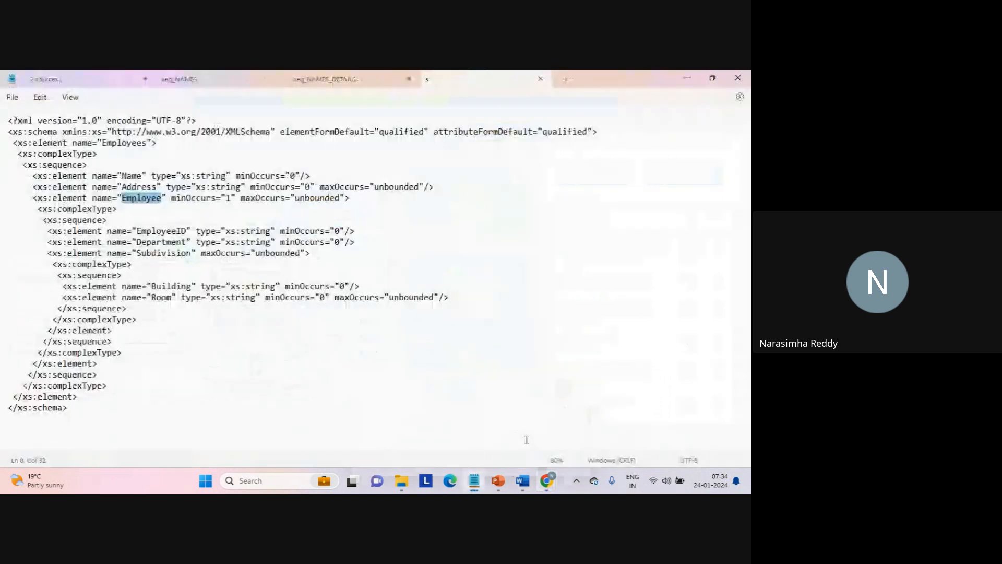
pyautogui.click(511, 388)
pyautogui.click(728, 392)
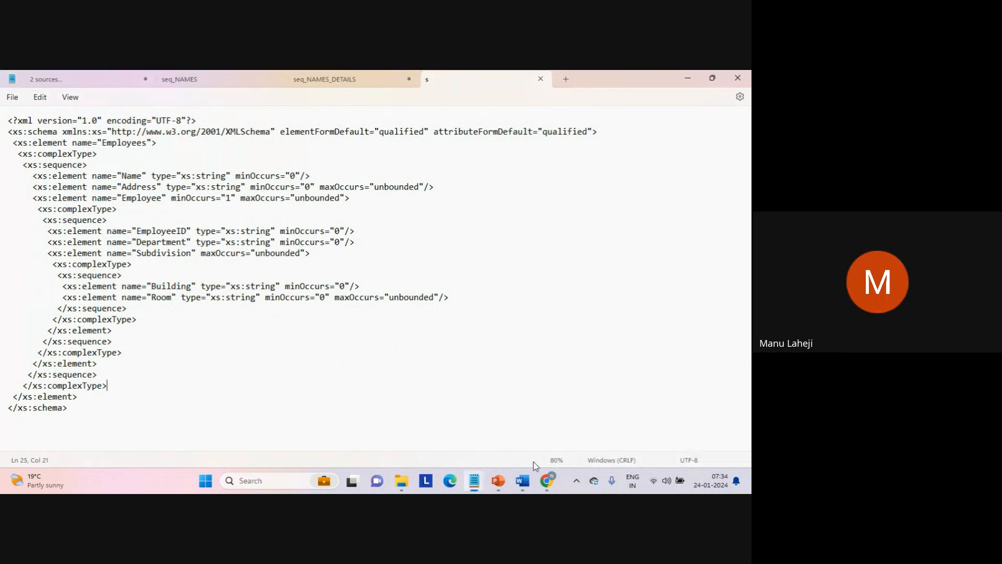
# - Check the Google Meet call in Chrome again, and go back to the XSD text in Notepad, dismissing the presenting notification
pyautogui.click(547, 480)
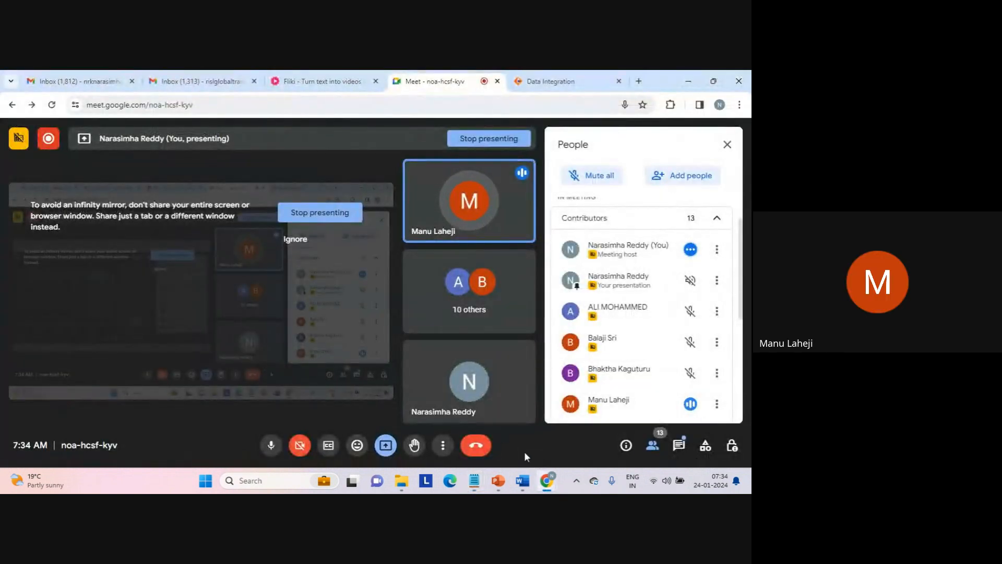
pyautogui.moveTo(480, 488)
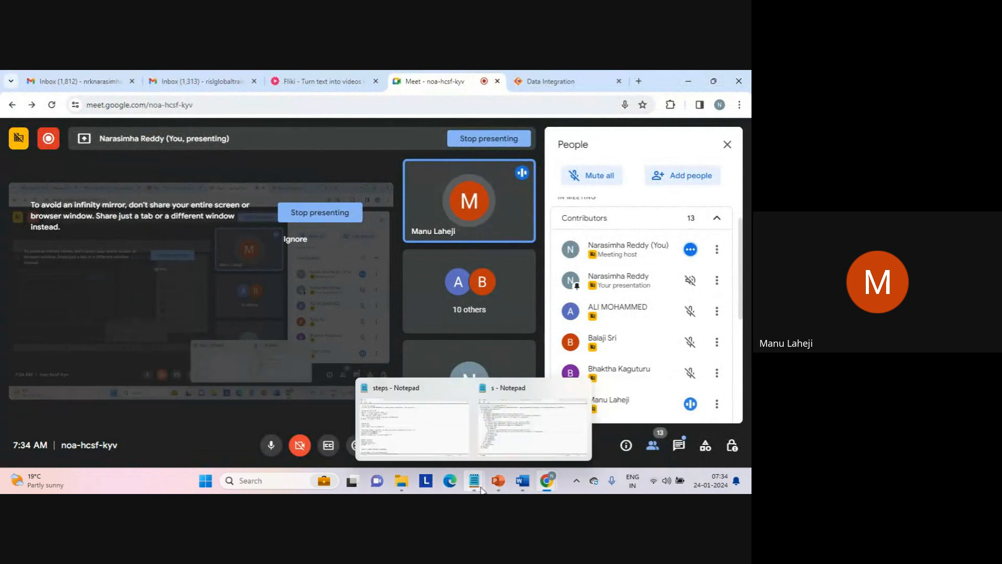
pyautogui.click(524, 434)
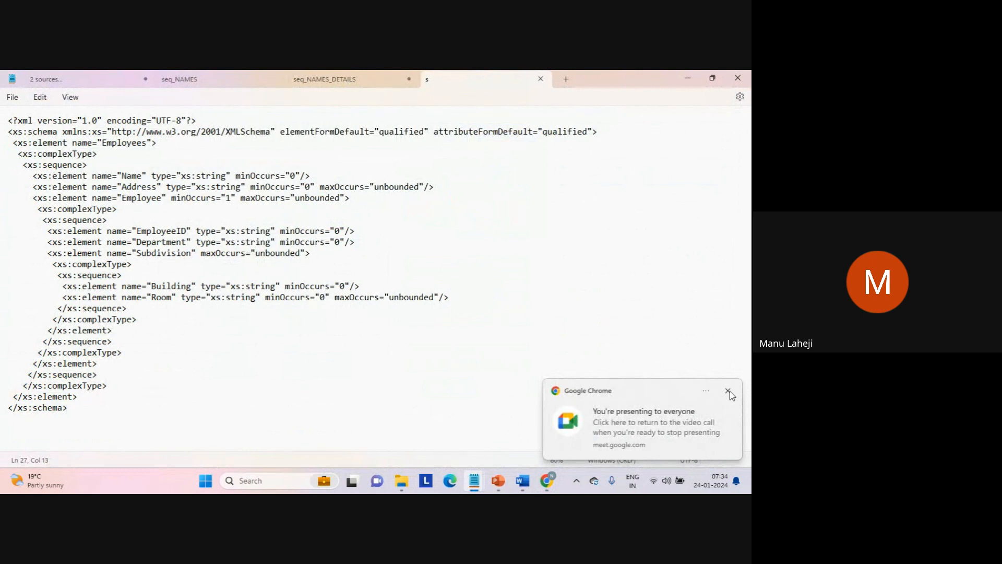
pyautogui.click(728, 391)
pyautogui.click(442, 392)
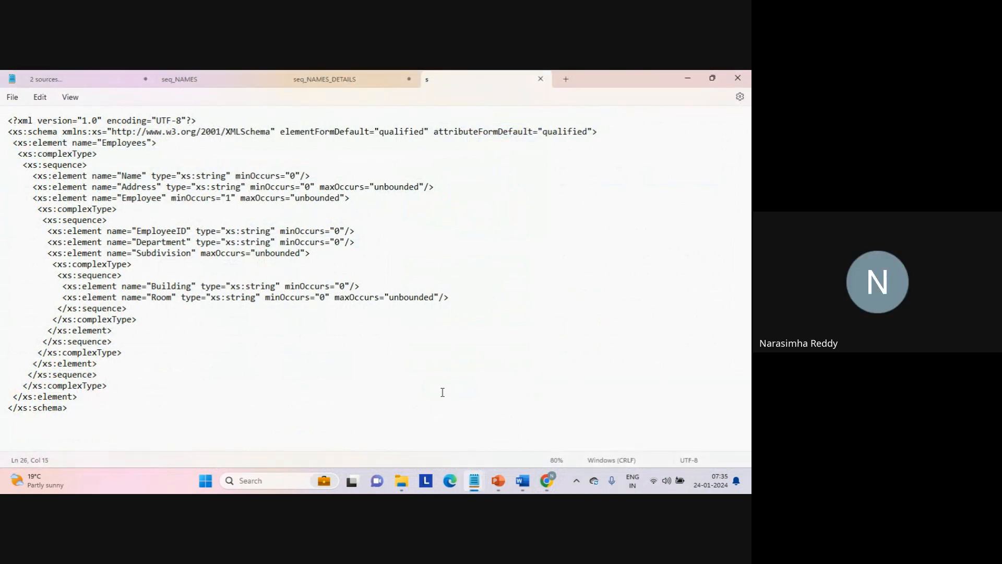
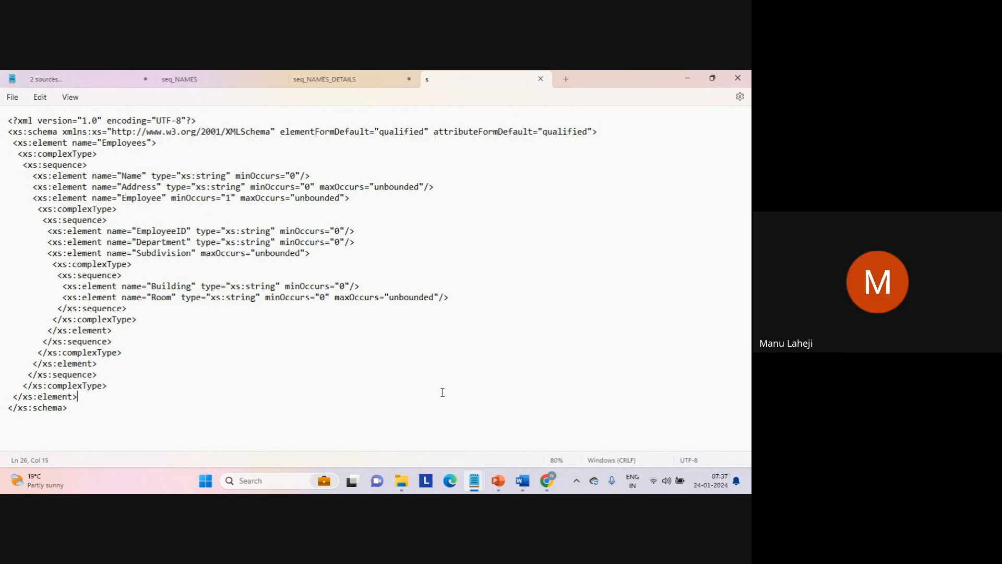
pyautogui.moveTo(543, 473)
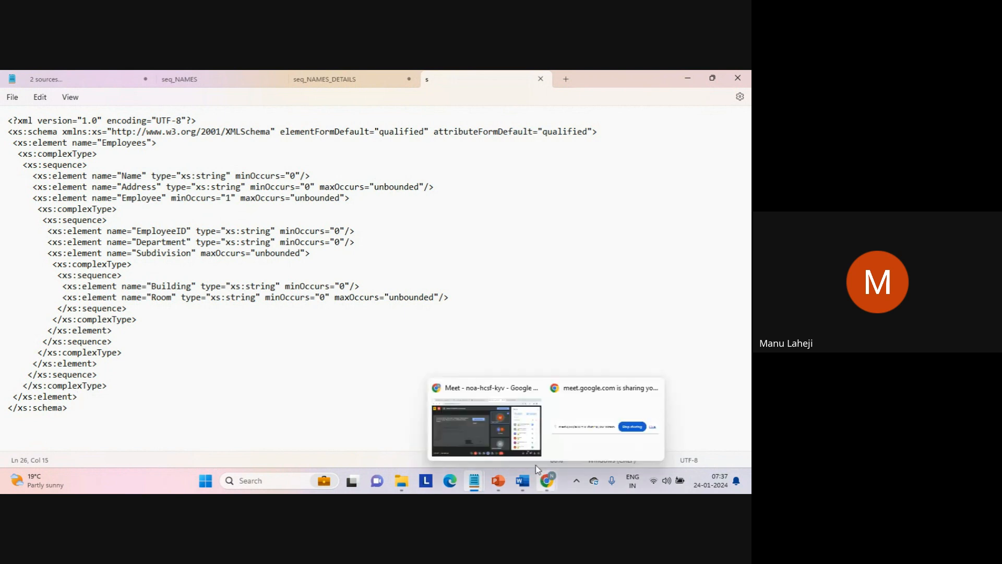
pyautogui.click(309, 418)
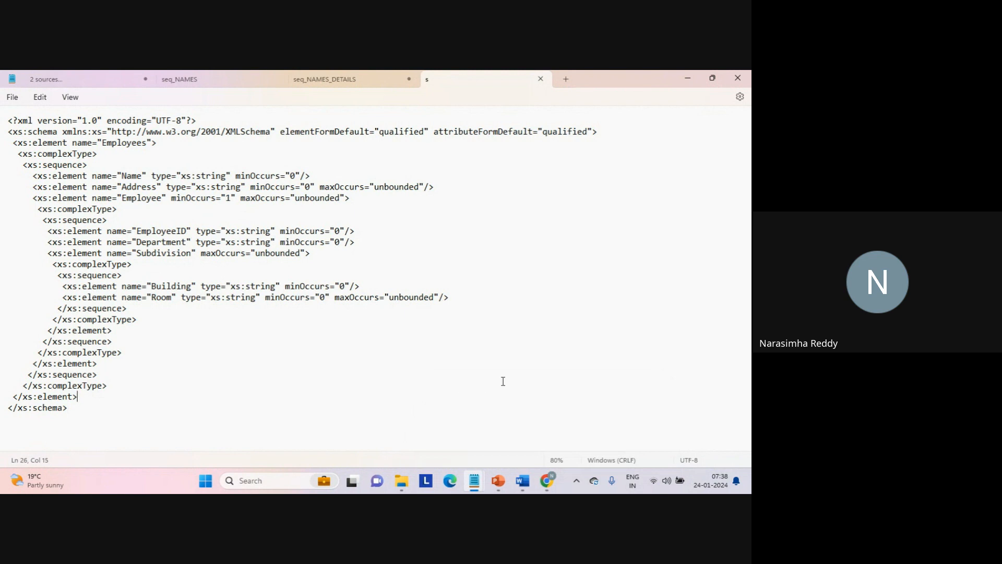
pyautogui.moveTo(543, 475)
pyautogui.click(440, 382)
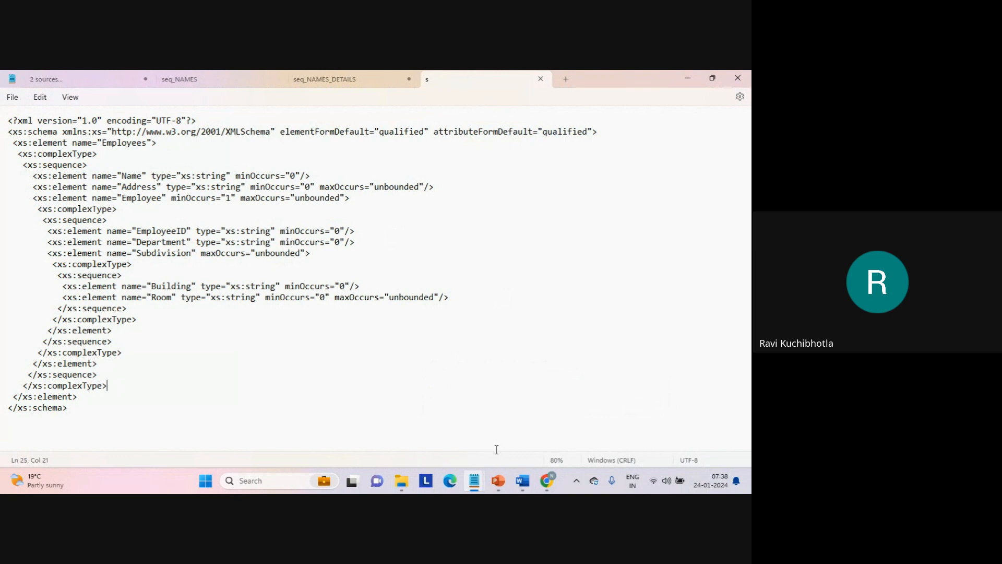
# - Switch to Chrome, check the Google Meet call, and return to Mapping4 in Informatica Data Integration, dismissing the presenting notification
pyautogui.click(546, 481)
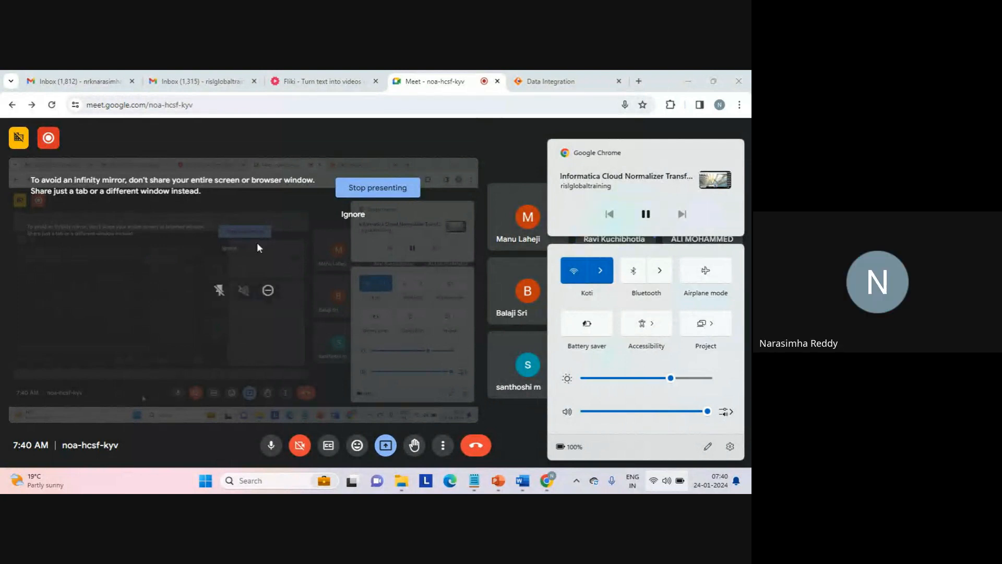
pyautogui.click(319, 134)
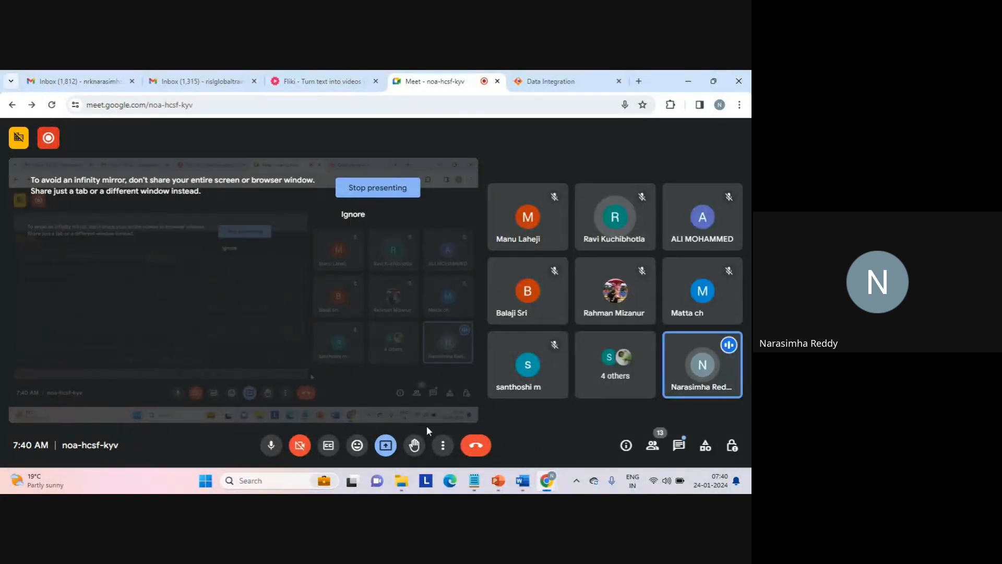
pyautogui.click(386, 445)
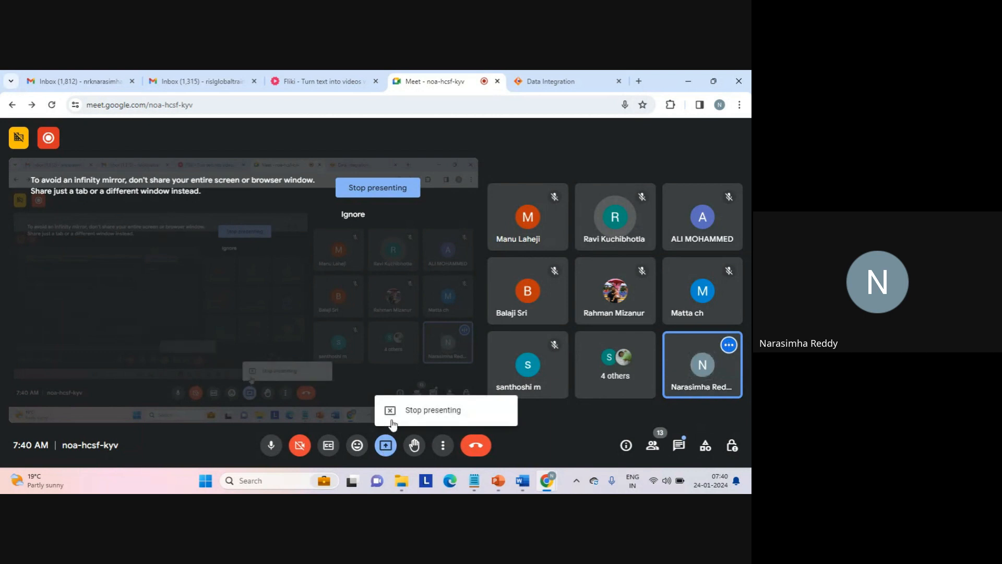
pyautogui.click(551, 490)
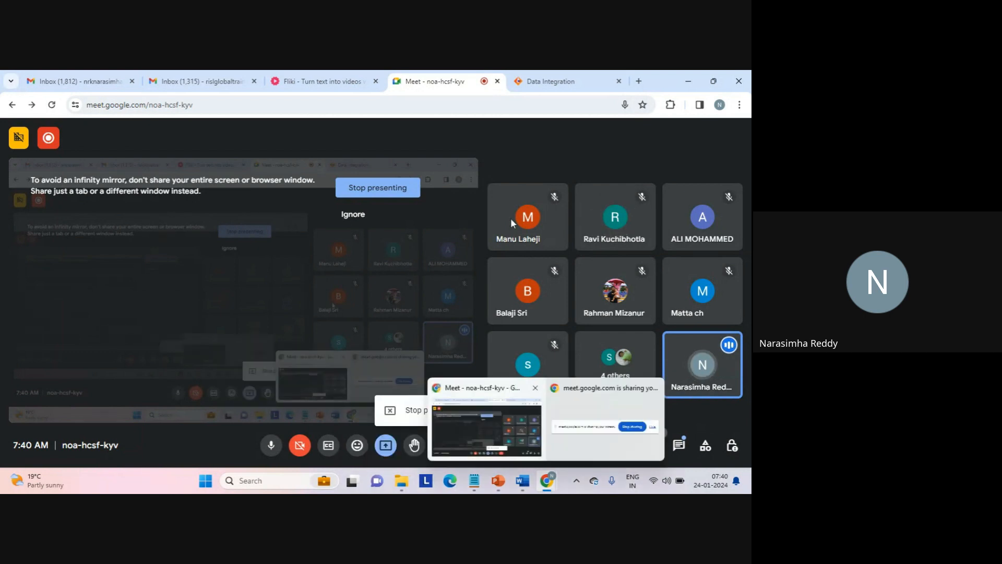
pyautogui.click(551, 71)
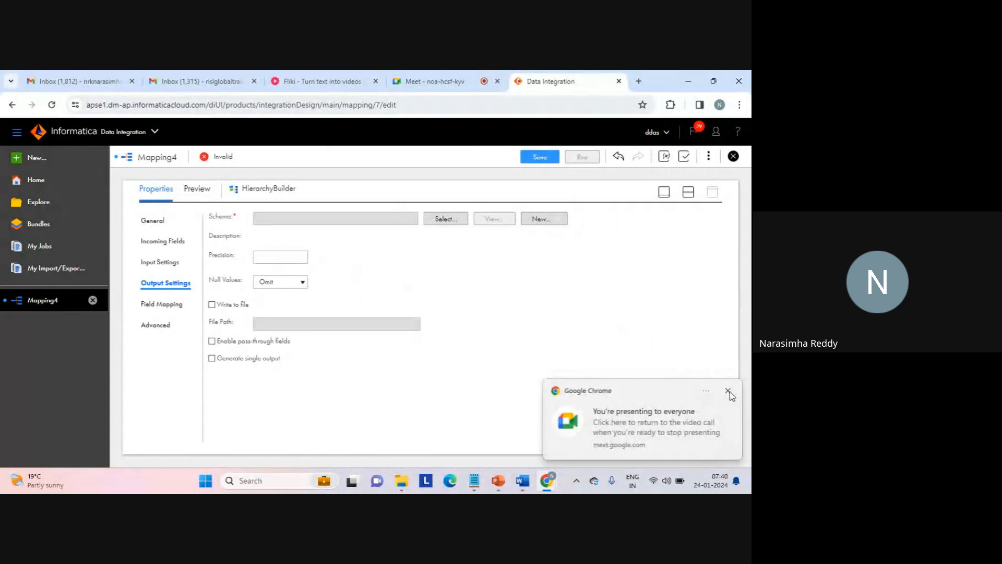
pyautogui.click(729, 392)
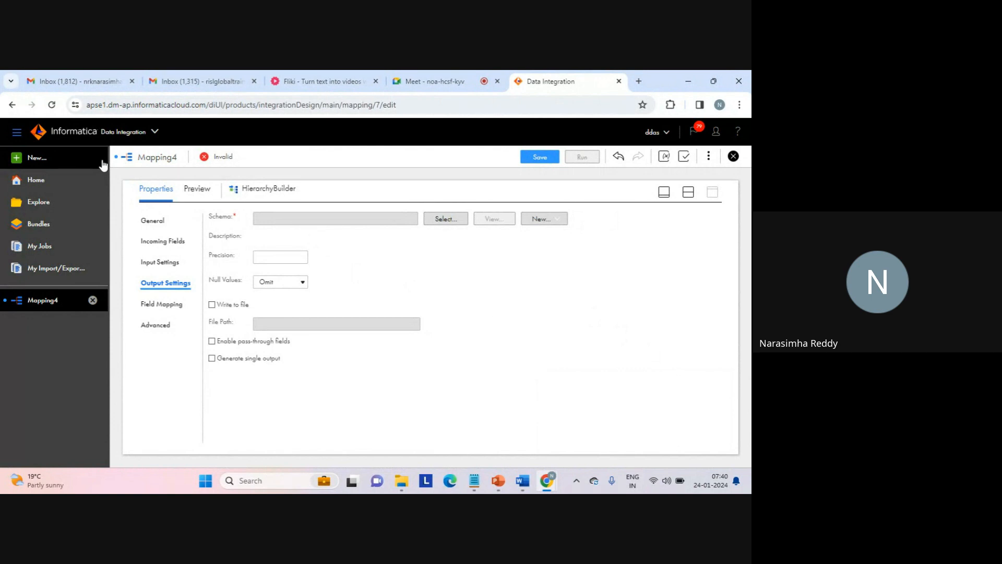
# - Create a new Hierarchical Schema asset from the component asset types
pyautogui.click(40, 156)
pyautogui.click(180, 294)
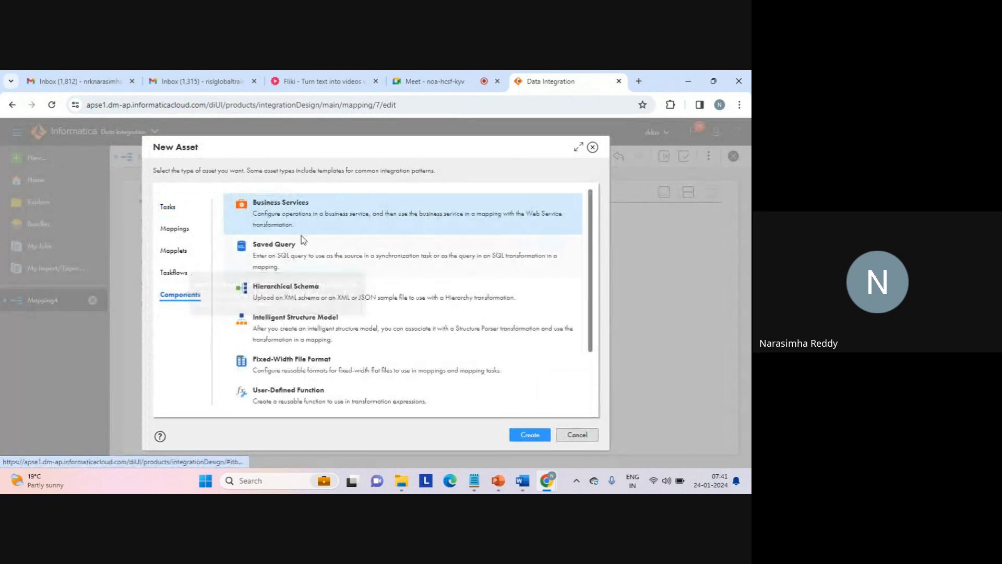
pyautogui.click(282, 287)
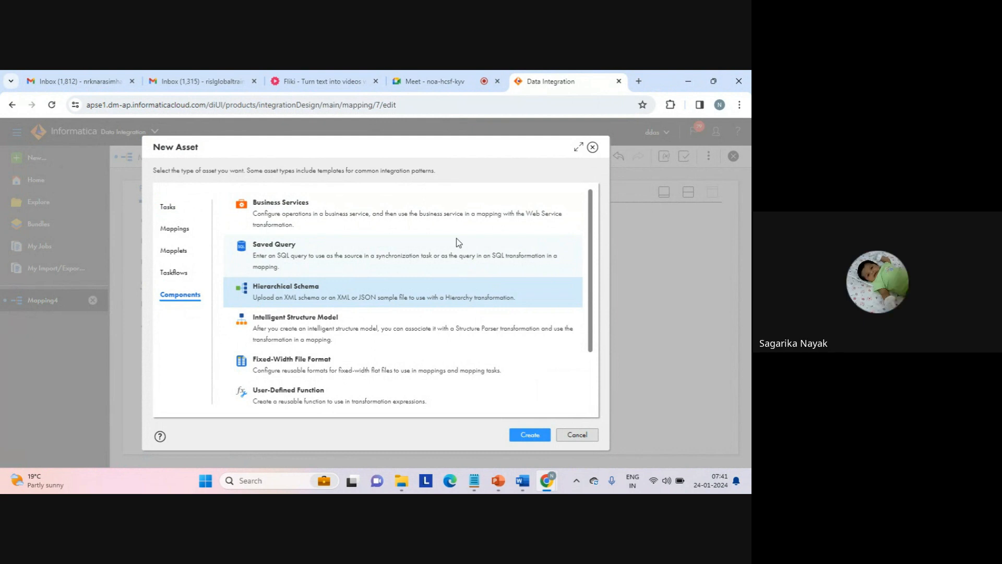
pyautogui.click(530, 435)
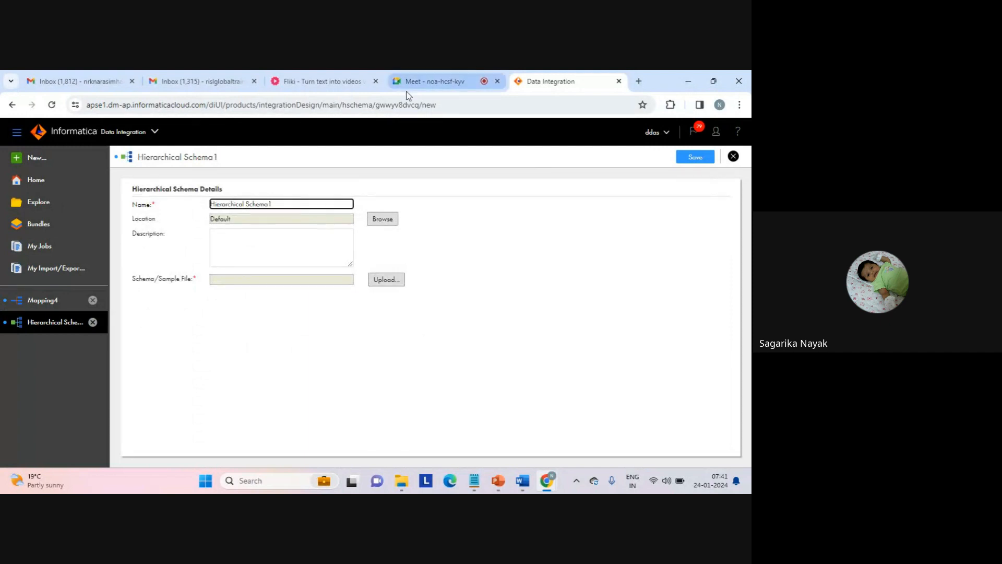
# - Check the Google Meet call briefly, and name the new schema Hierarchical Schema_multiple_sources_complex_structure
pyautogui.click(425, 82)
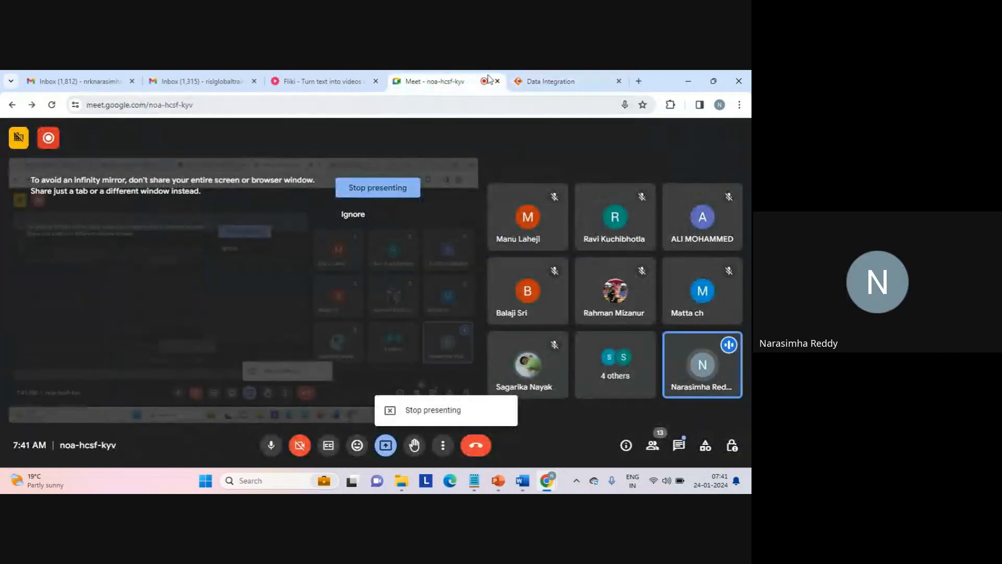
pyautogui.click(550, 82)
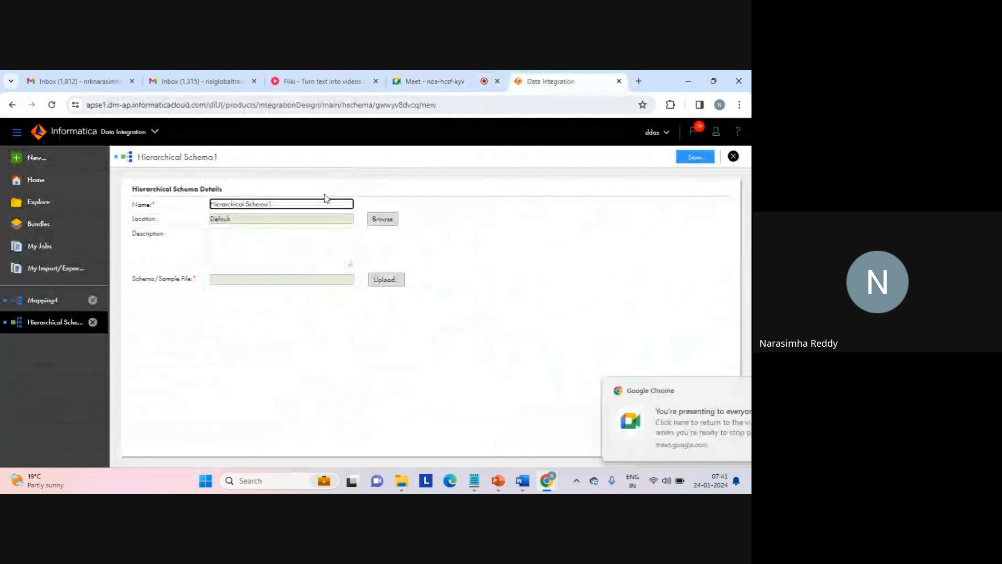
pyautogui.press('BackSpace')
pyautogui.press('BackSpace')
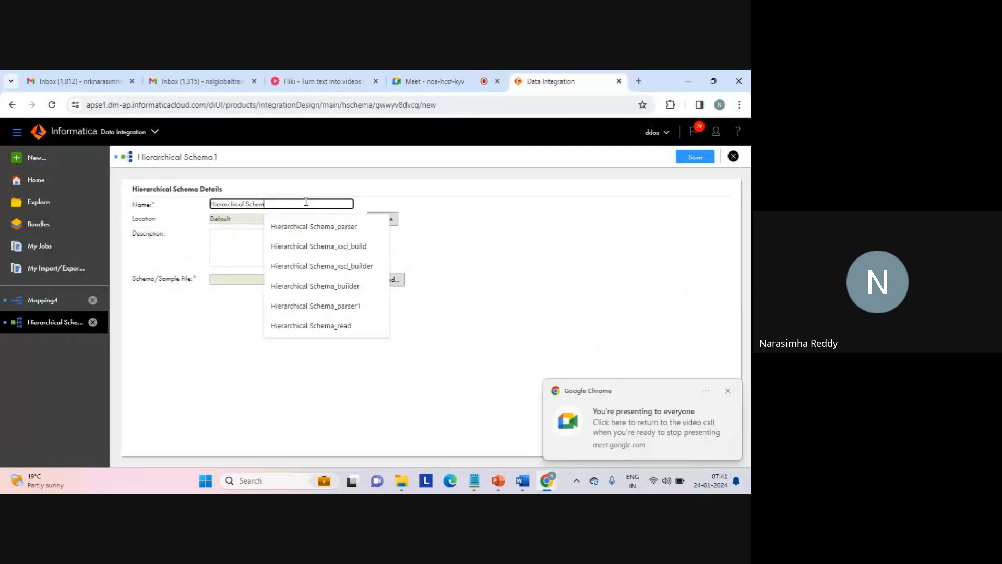
pyautogui.write('a_mu')
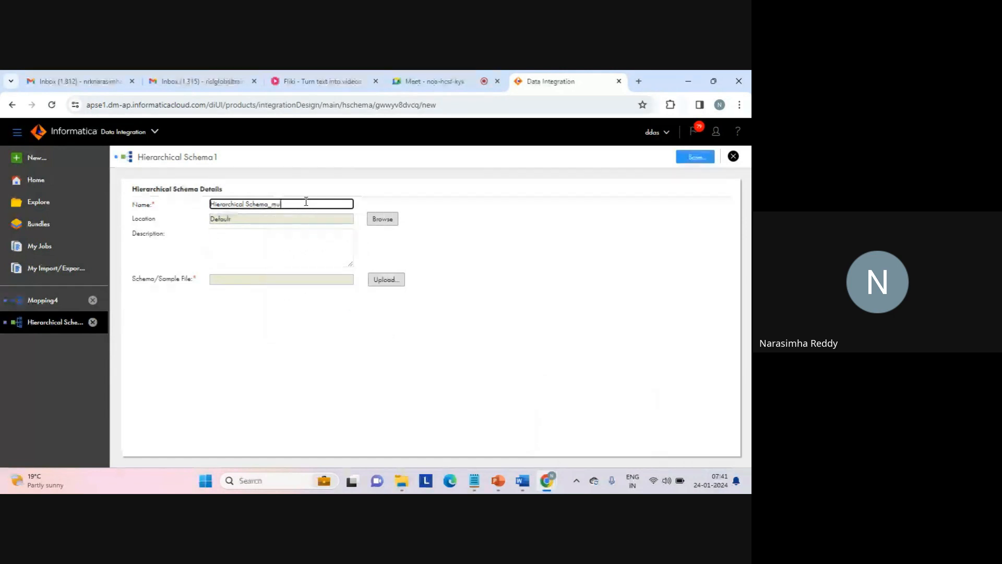
pyautogui.write('ltiple_sources_')
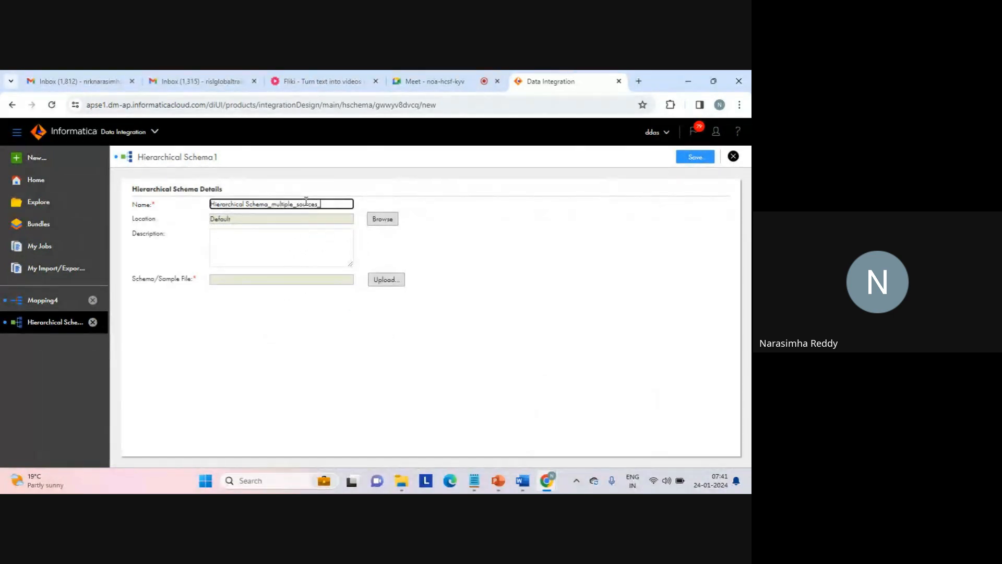
pyautogui.write('complex_structure')
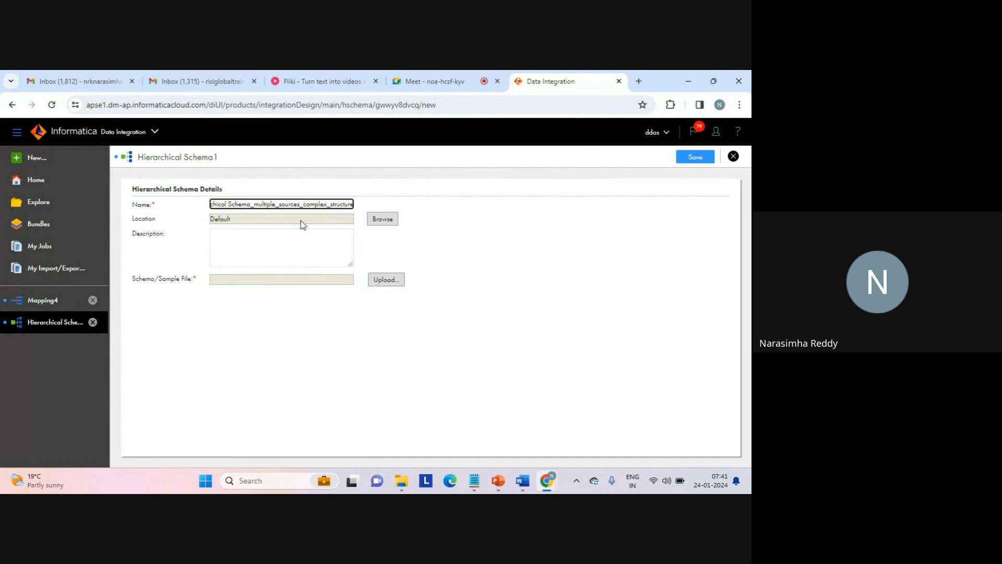
# - Keep the Default location and load the XSD file s from the source folder as the schema/sample file
pyautogui.doubleClick(230, 222)
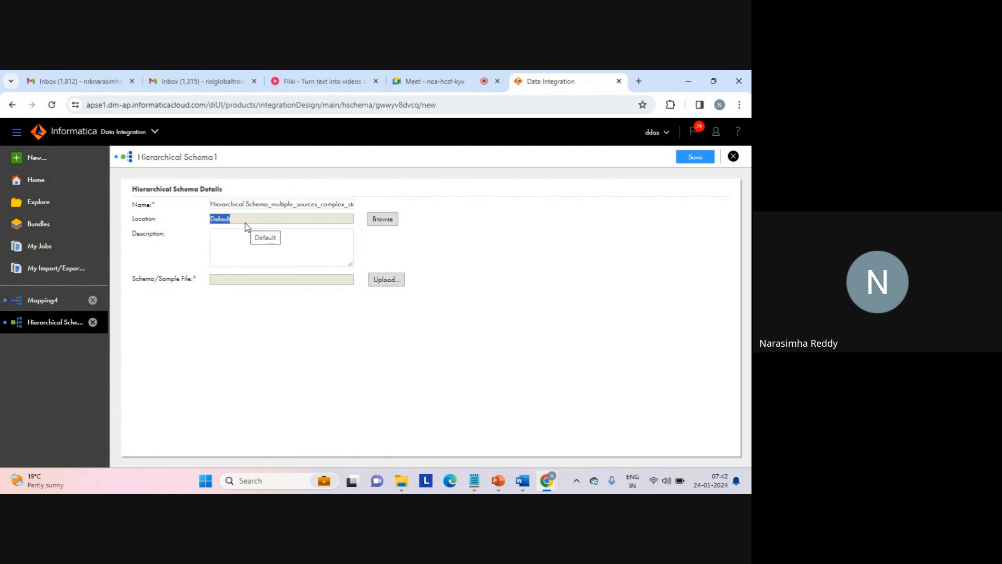
pyautogui.click(270, 230)
pyautogui.click(378, 282)
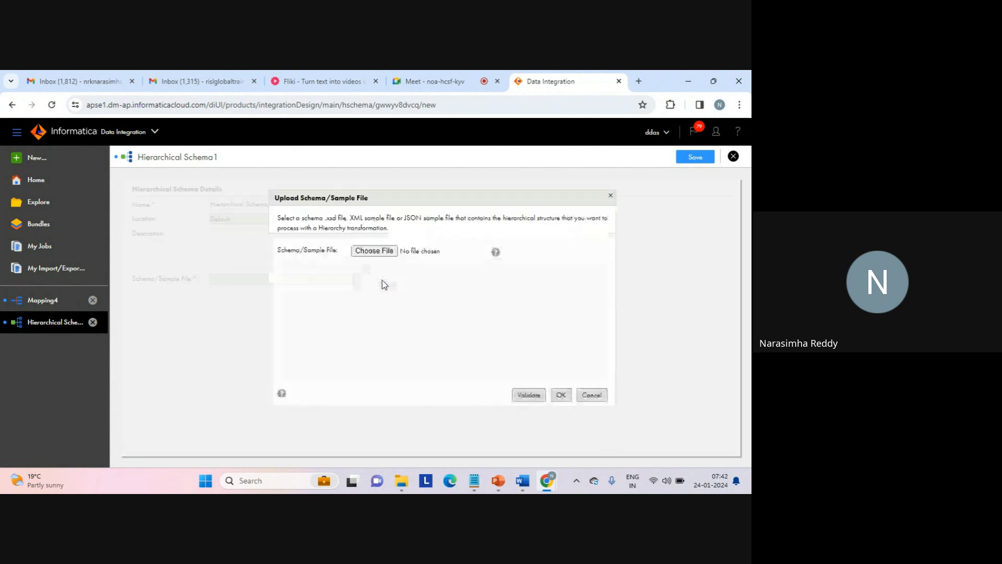
pyautogui.click(375, 251)
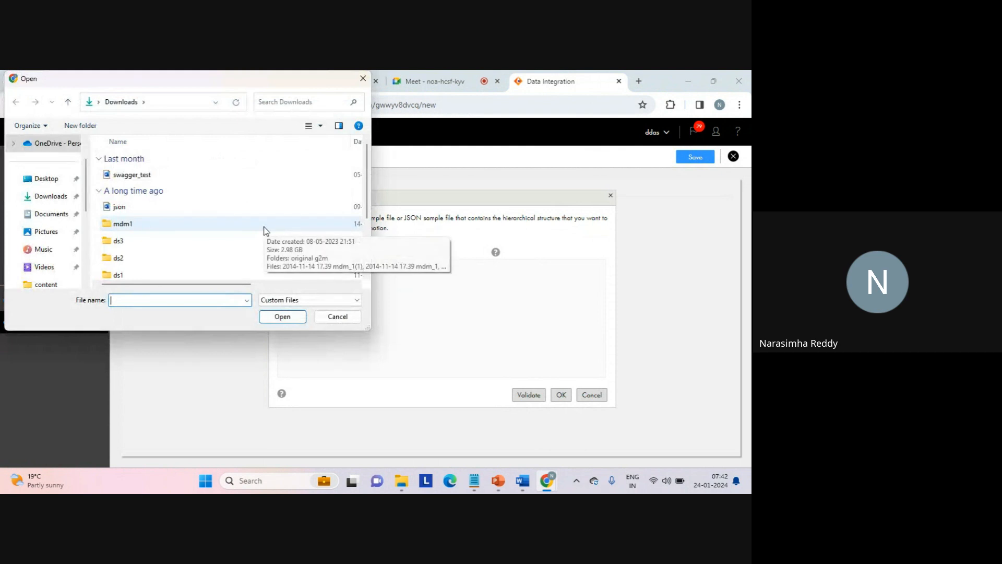
pyautogui.scroll(-2, 87, 250)
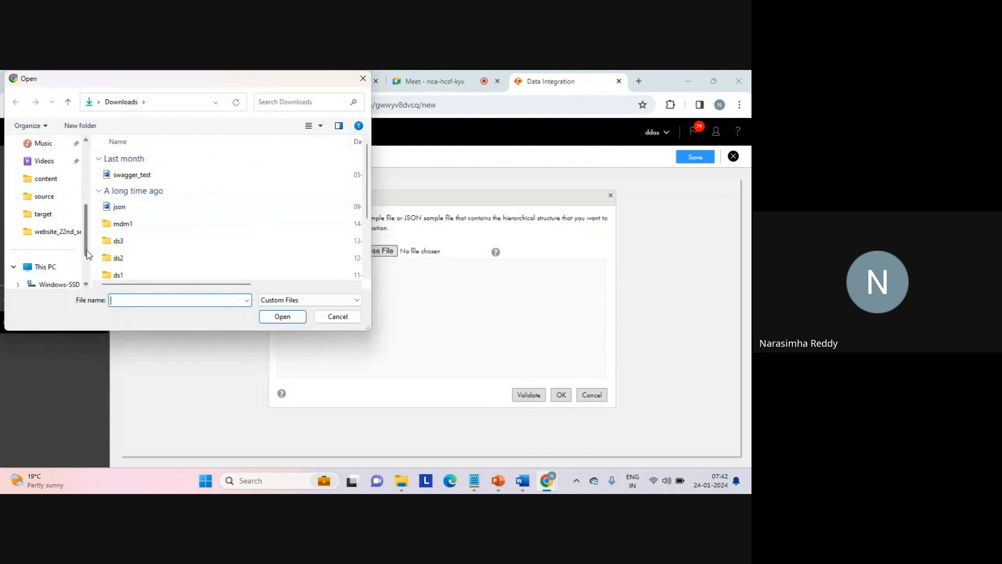
pyautogui.click(56, 202)
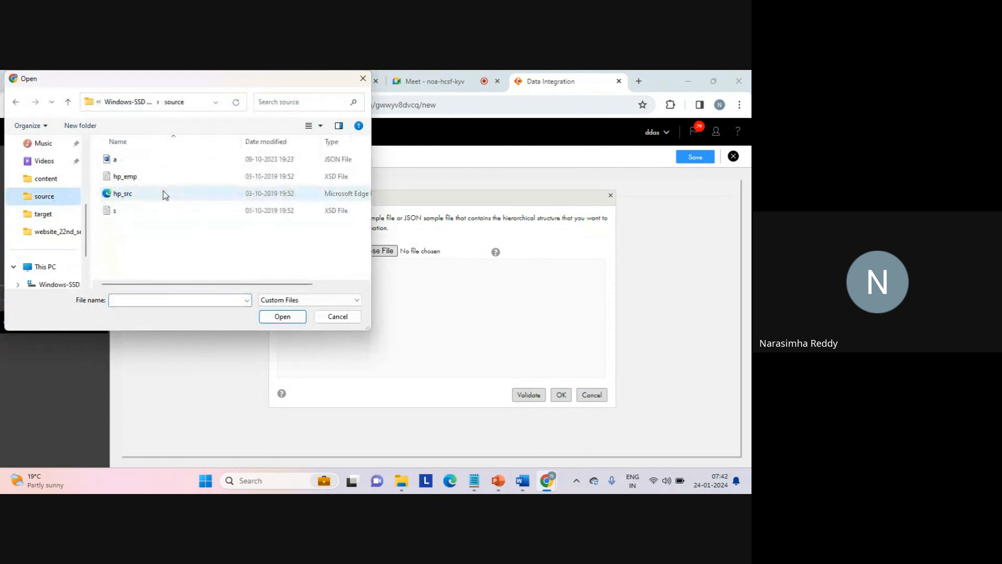
pyautogui.click(126, 214)
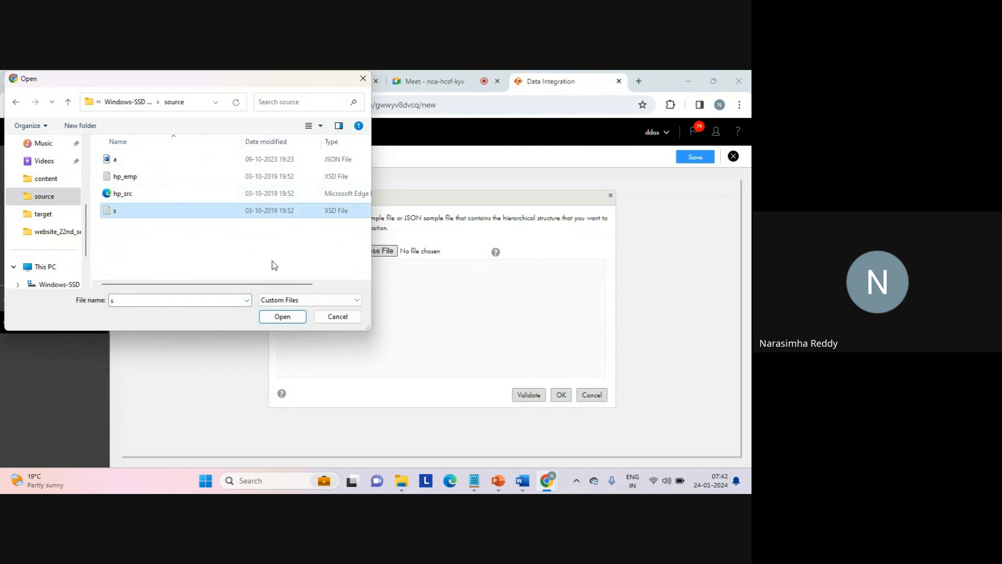
pyautogui.click(283, 317)
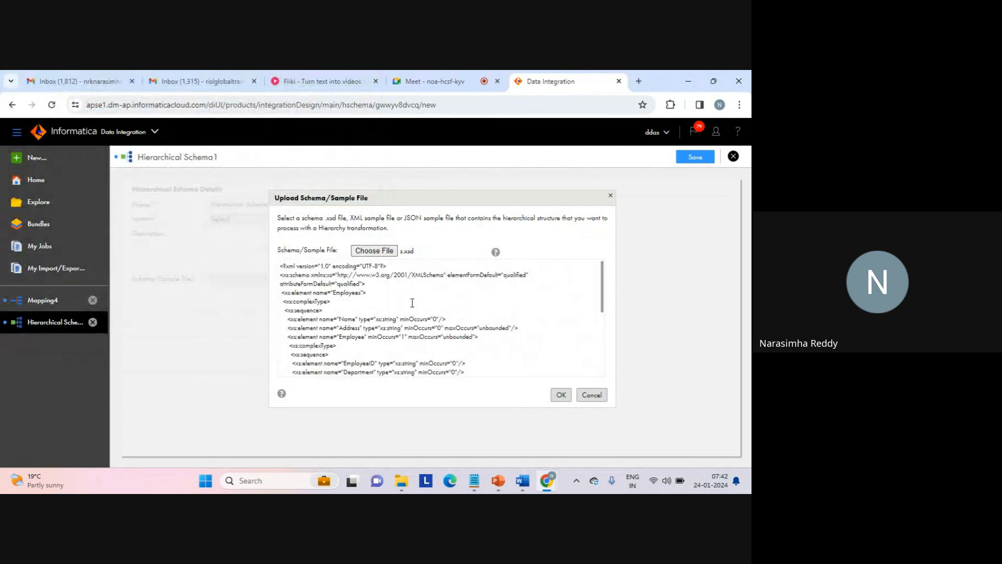
# - Review the Employees, Employee, Building and Room elements in the loaded XSD text, and accept s.xsd as the schema file
pyautogui.doubleClick(344, 293)
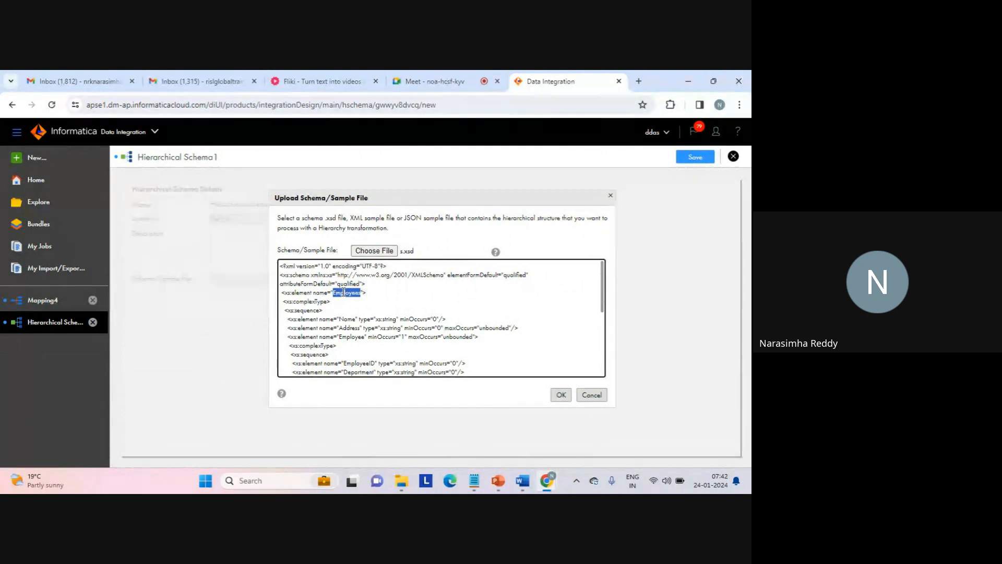
pyautogui.doubleClick(351, 336)
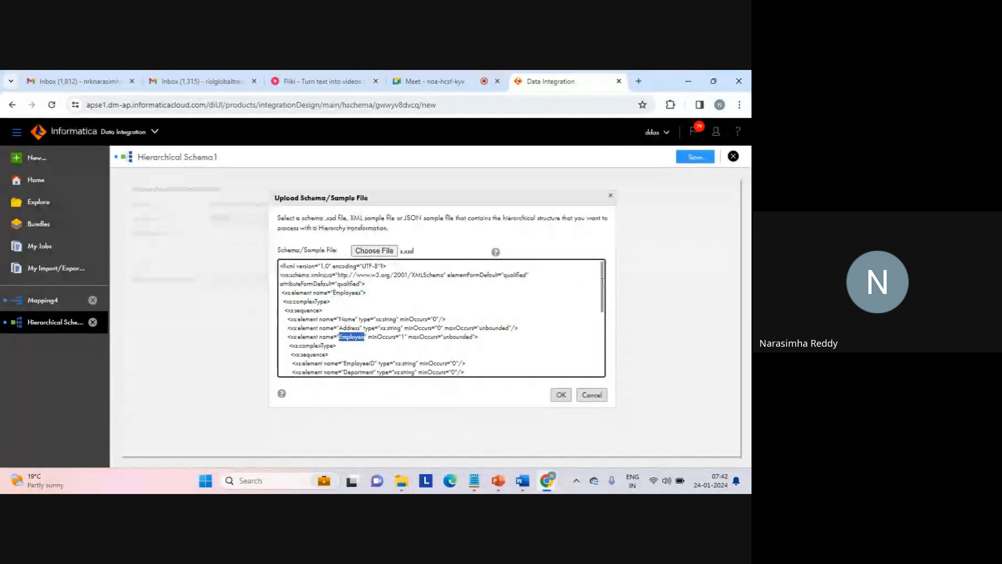
pyautogui.moveTo(603, 274); pyautogui.dragTo(600, 314)
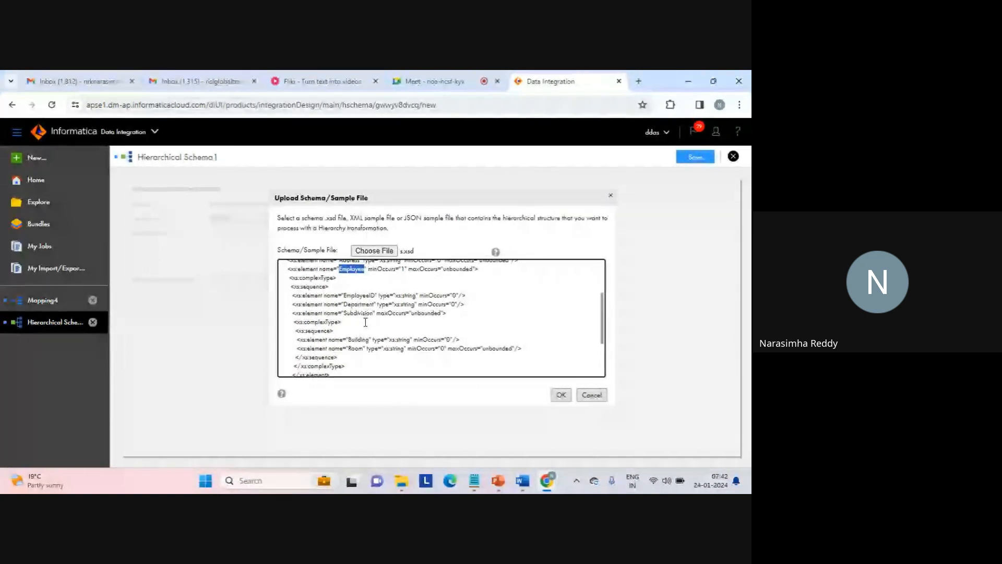
pyautogui.click(362, 339)
pyautogui.click(358, 348)
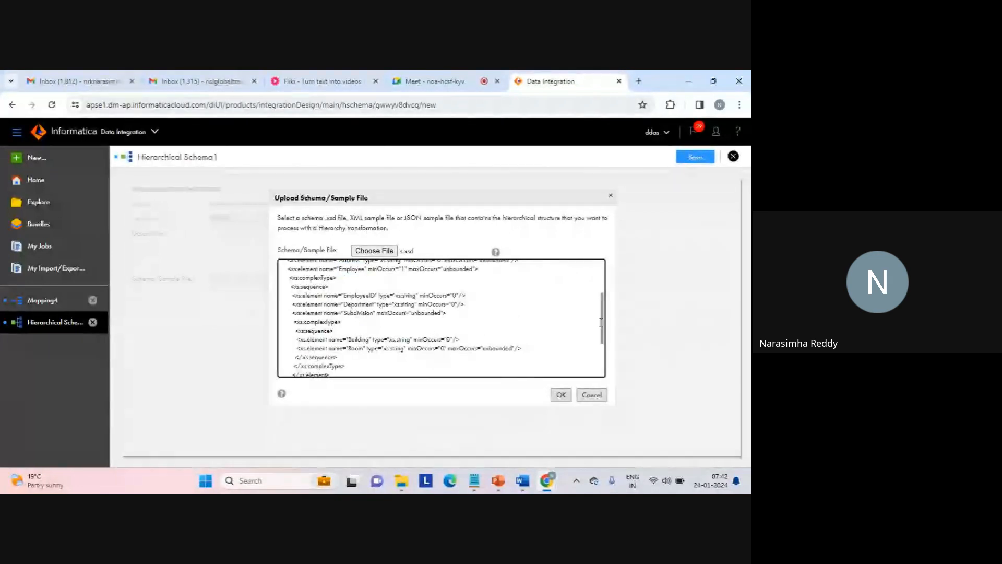
pyautogui.scroll(-2, 601, 338)
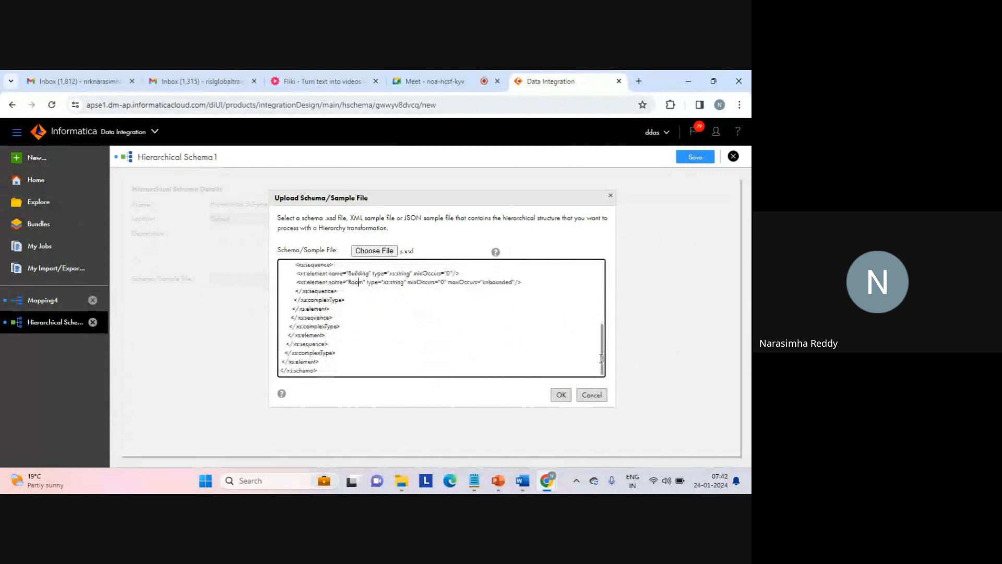
pyautogui.click(510, 333)
pyautogui.click(561, 397)
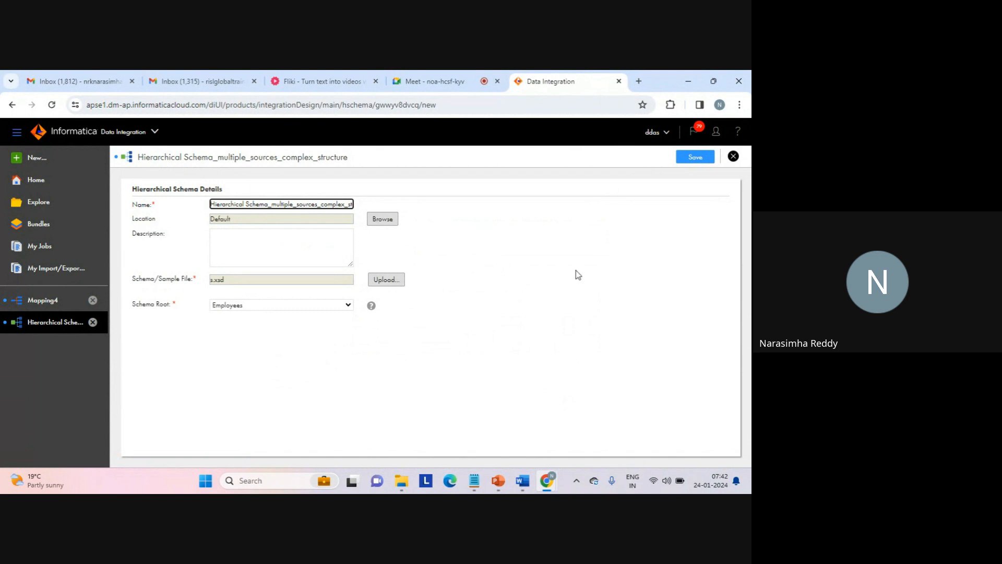
# - Save and close the hierarchical schema, and show Mapping4's design canvas together with the HierarchyBuilder properties
pyautogui.click(695, 159)
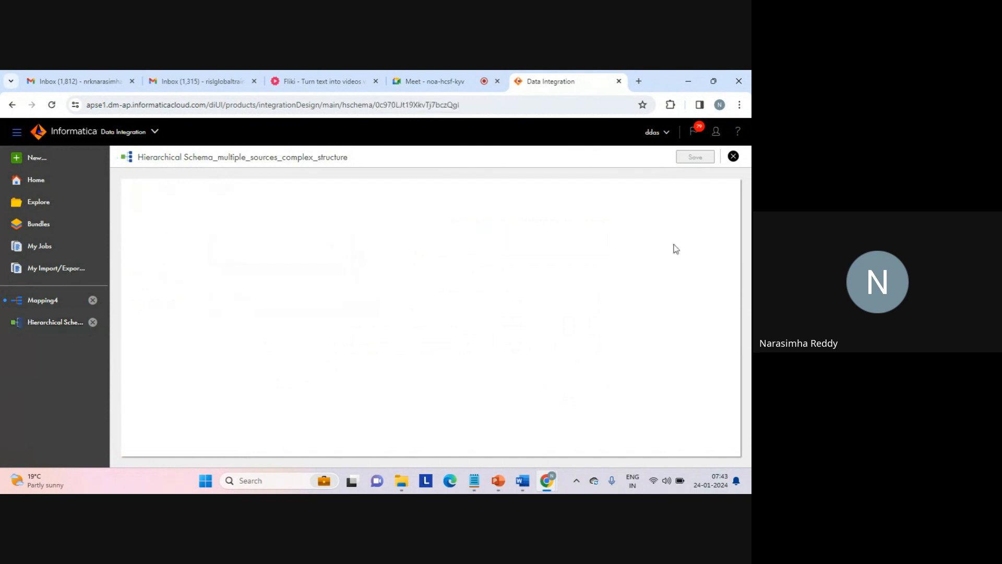
pyautogui.click(735, 159)
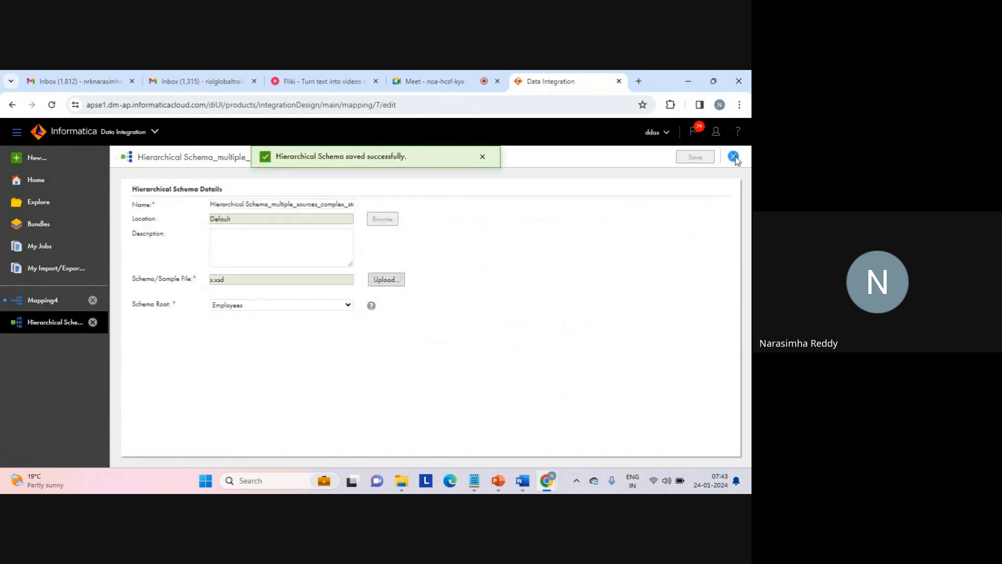
pyautogui.click(483, 157)
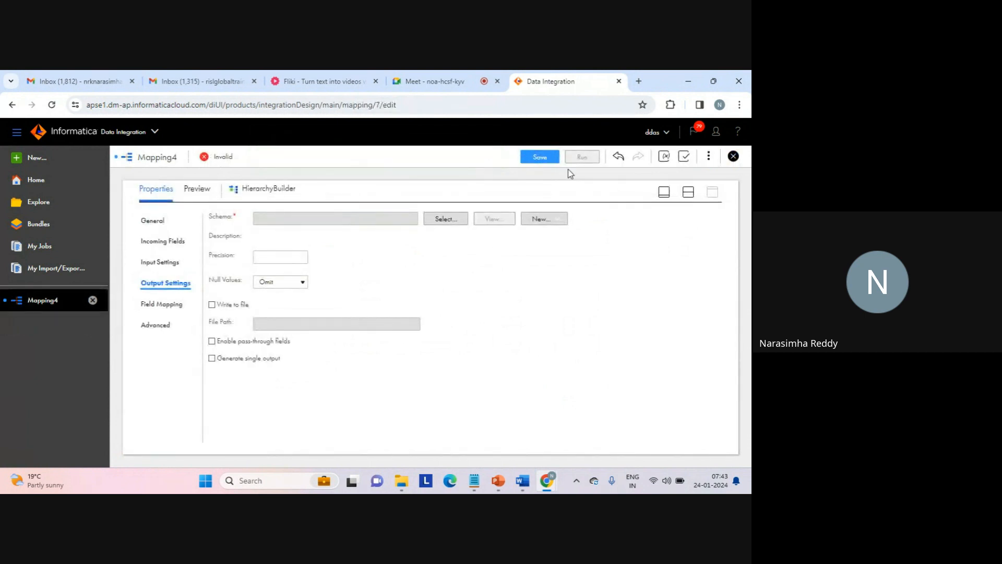
pyautogui.click(687, 192)
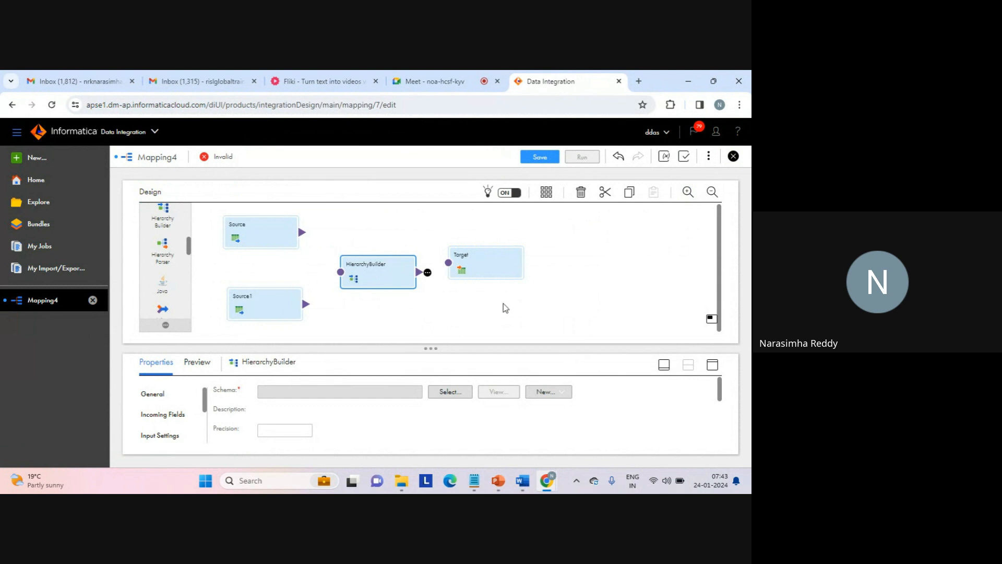
# - Assign Hierarchical Schema_multiple_sources_complex_structure from the Default project as the HierarchyBuilder's output schema
pyautogui.click(713, 364)
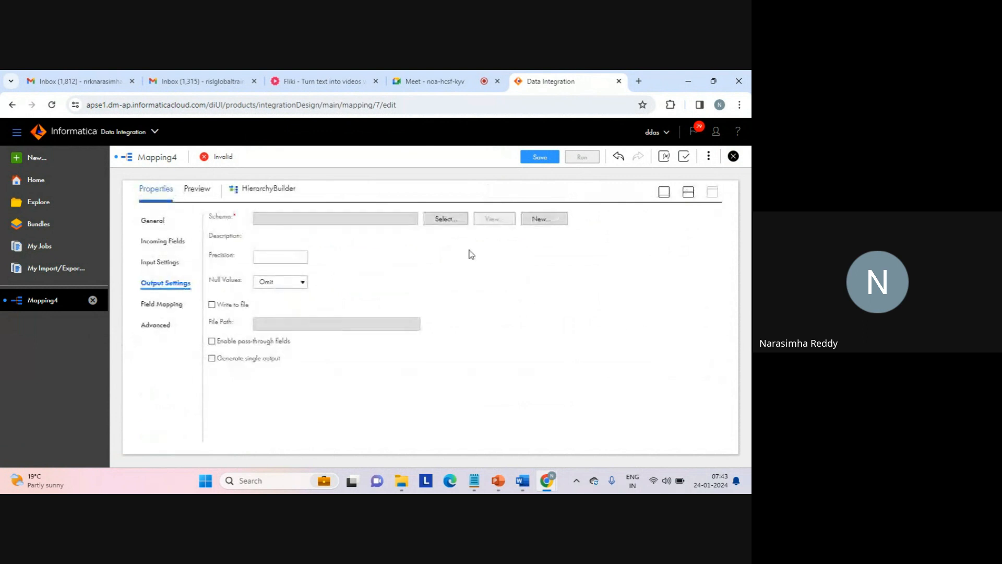
pyautogui.click(441, 219)
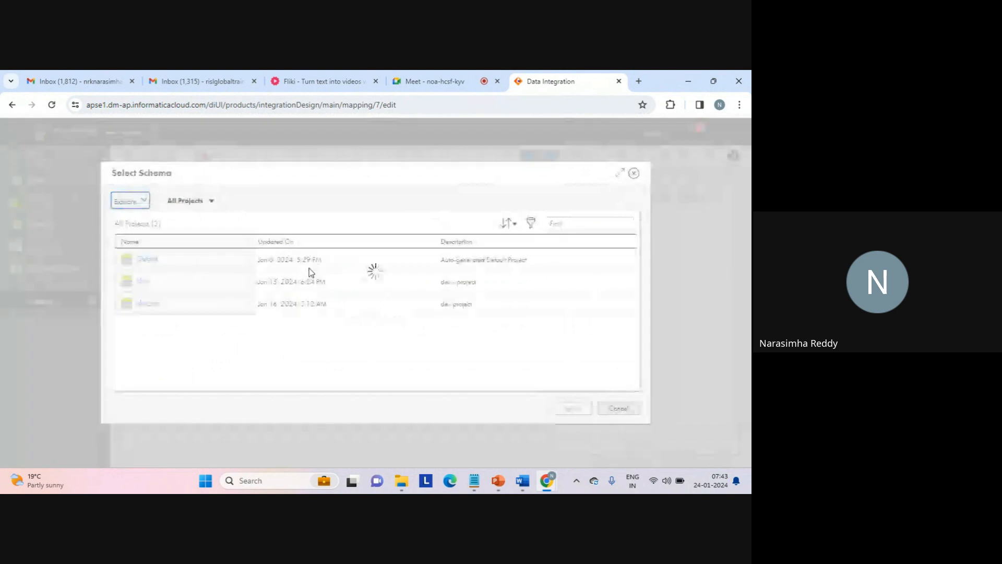
pyautogui.click(148, 259)
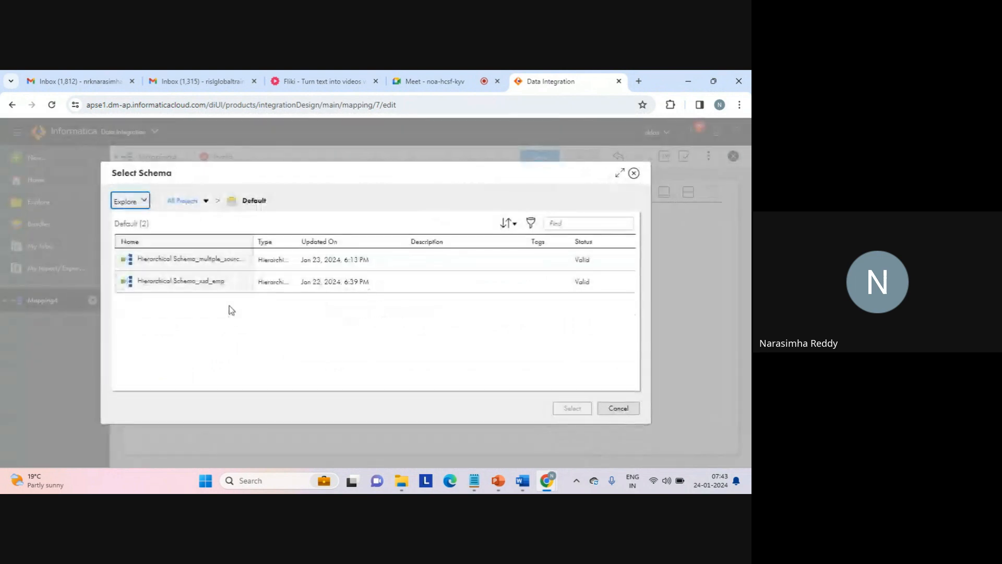
pyautogui.click(216, 265)
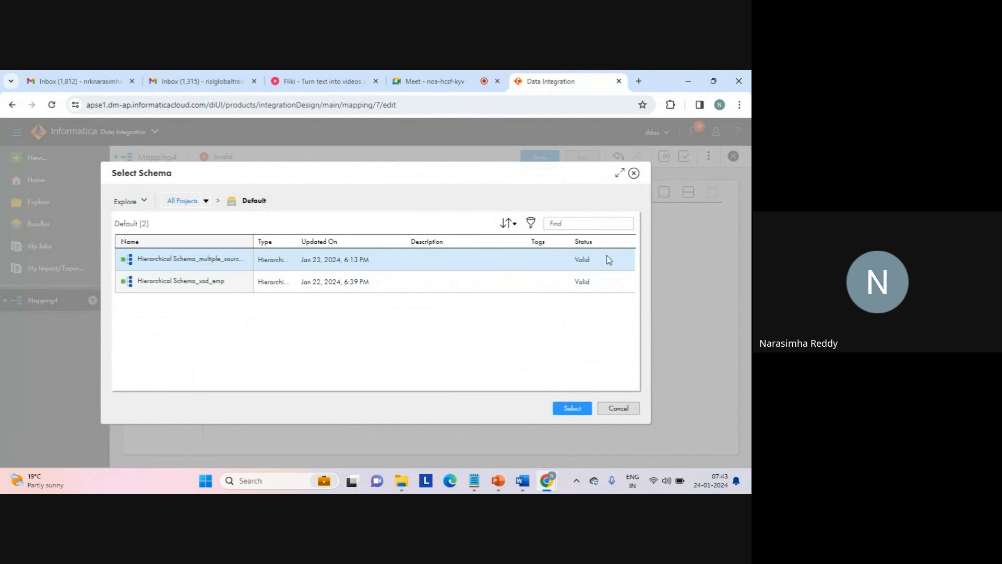
pyautogui.click(572, 408)
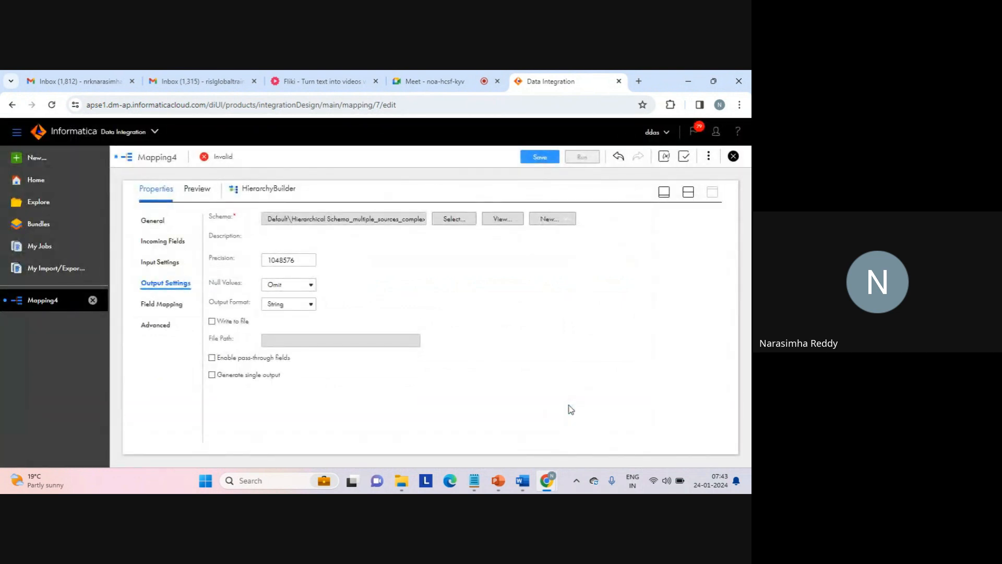
# - Review the HierarchyBuilder's output precision and the layout of the sources, builder and target on the mapping canvas
pyautogui.doubleClick(286, 260)
pyautogui.click(376, 291)
pyautogui.doubleClick(282, 259)
pyautogui.click(282, 260)
pyautogui.click(688, 191)
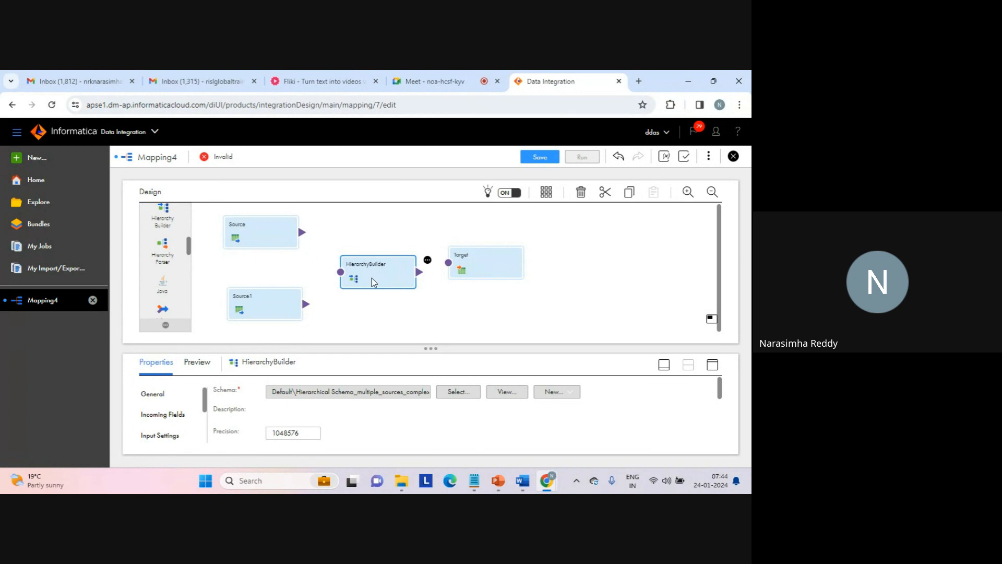
pyautogui.click(712, 365)
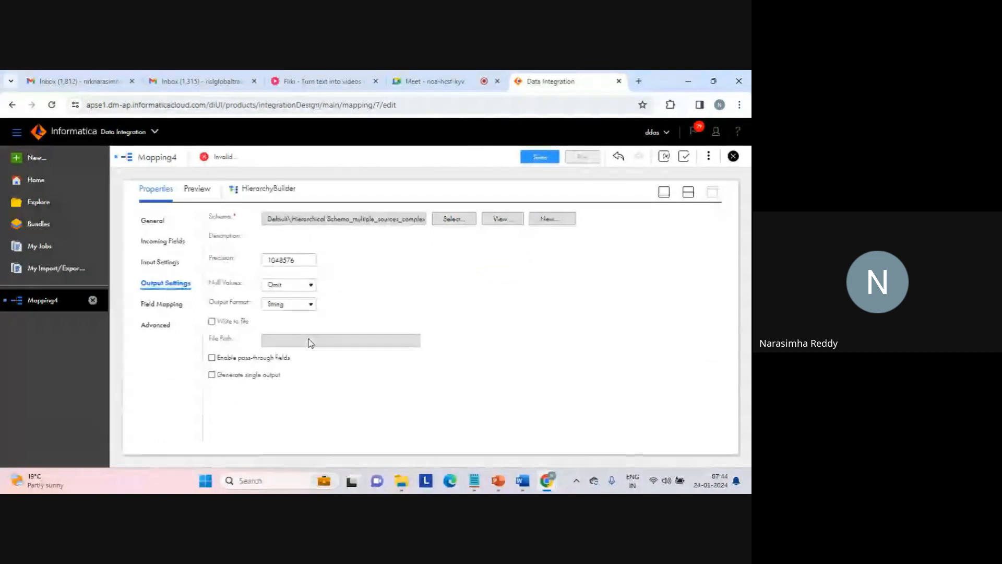
pyautogui.click(688, 194)
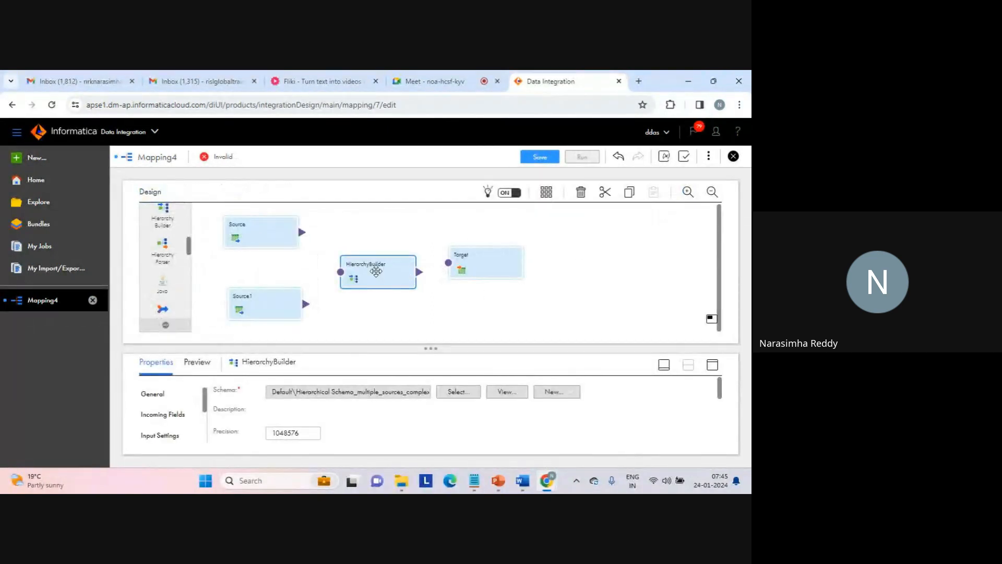
pyautogui.moveTo(377, 272)
pyautogui.click(251, 235)
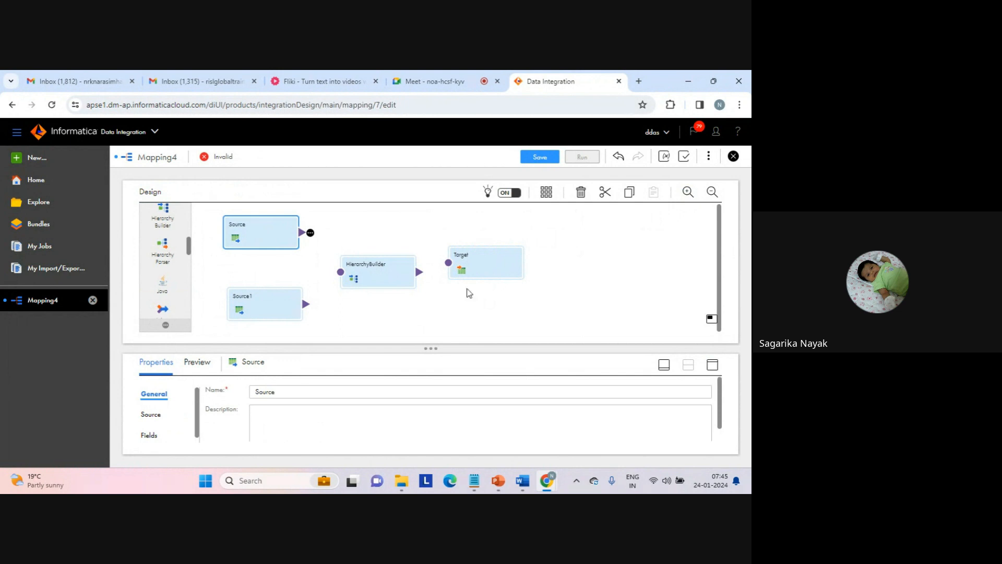
# - Enable Write to file in the HierarchyBuilder's output settings with the file path c:\target\hb.xml
pyautogui.click(391, 277)
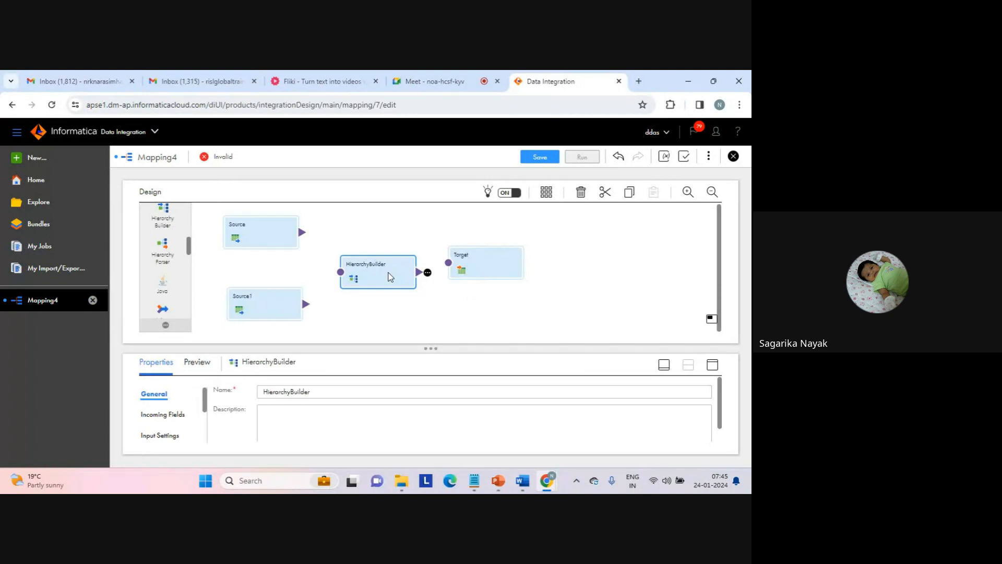
pyautogui.click(713, 365)
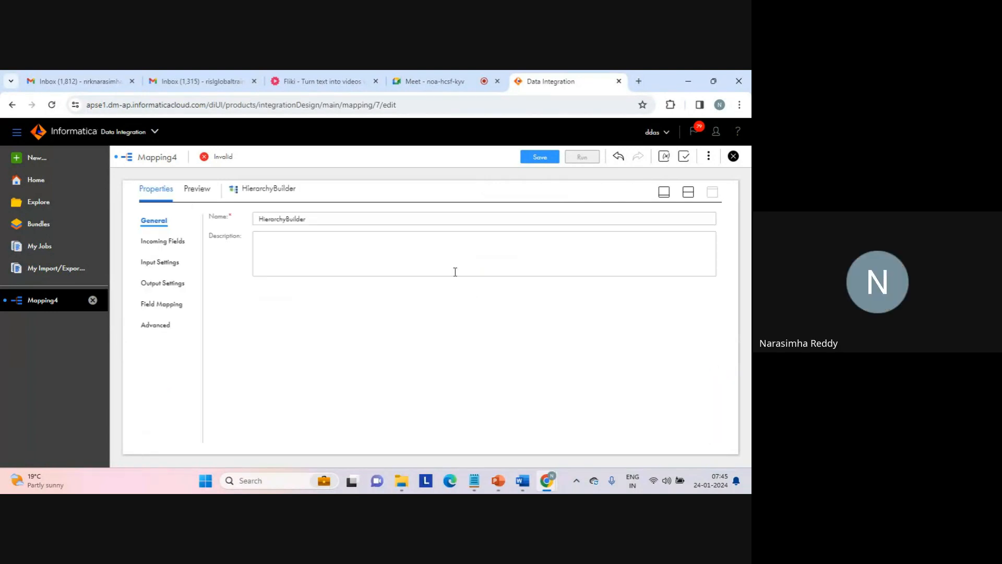
pyautogui.click(164, 286)
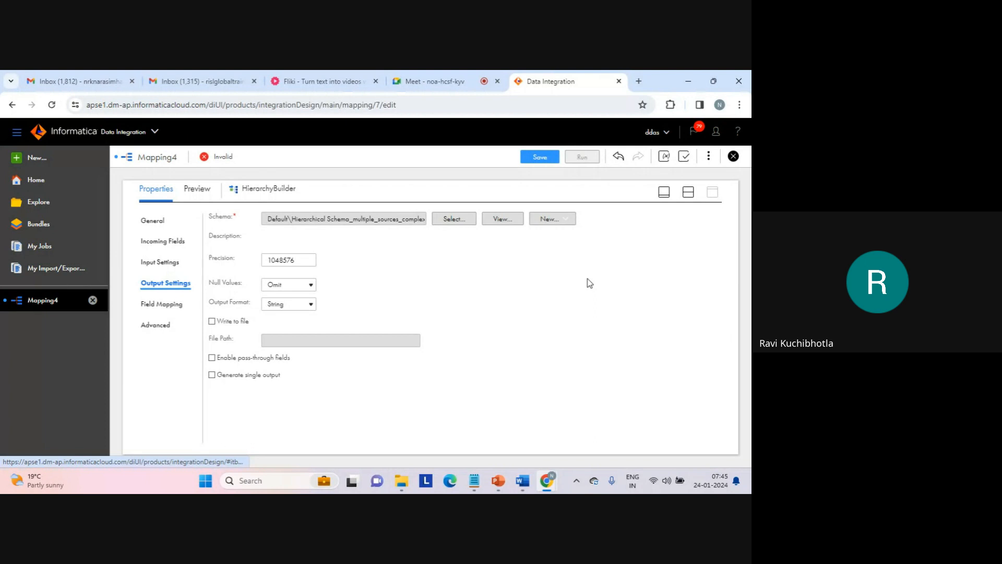
pyautogui.click(224, 321)
pyautogui.click(293, 342)
pyautogui.write('c:\targe')
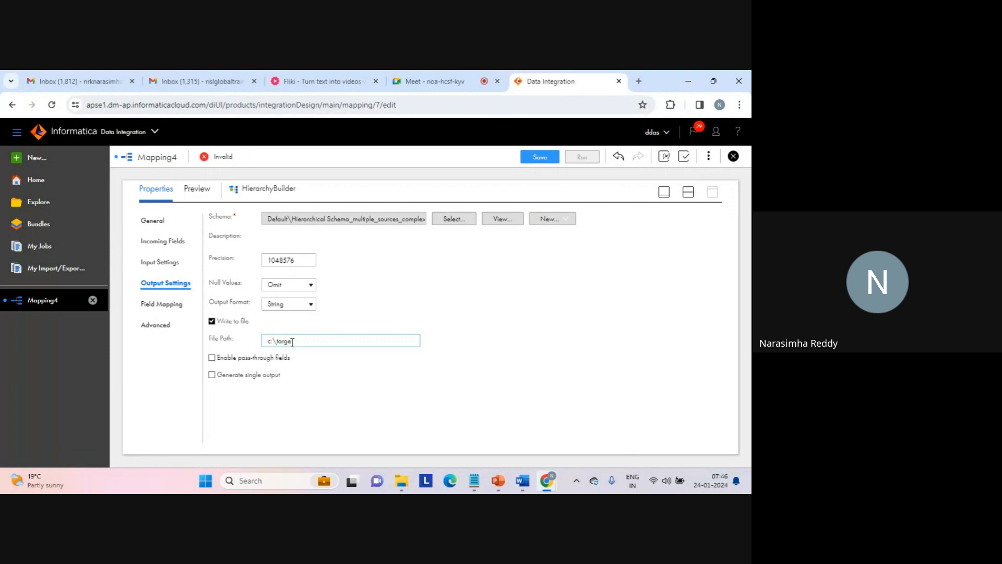
pyautogui.write('t\\hb')
pyautogui.write('.xml')
pyautogui.click(292, 341)
pyautogui.write('\\')
# - Review the output file path and turn off Write to file for the HierarchyBuilder
pyautogui.moveTo(297, 340); pyautogui.dragTo(333, 340)
pyautogui.tripleClick(325, 341)
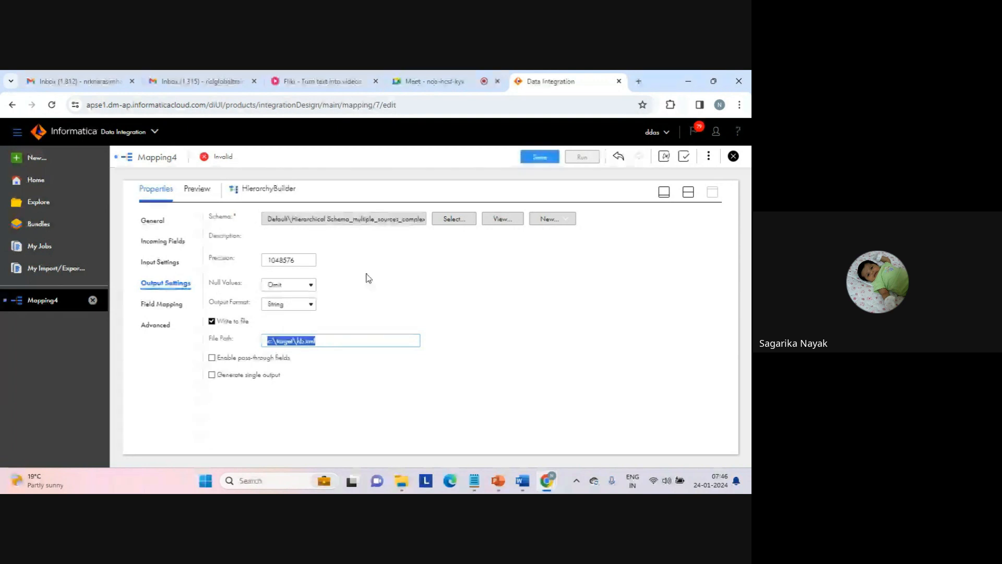
pyautogui.click(329, 340)
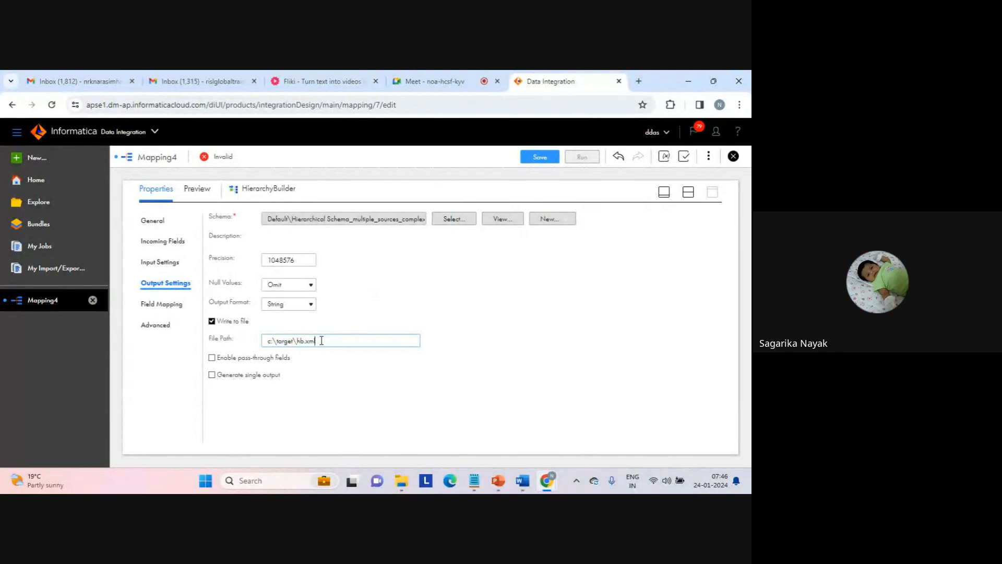
pyautogui.moveTo(297, 340); pyautogui.dragTo(324, 339)
pyautogui.click(324, 340)
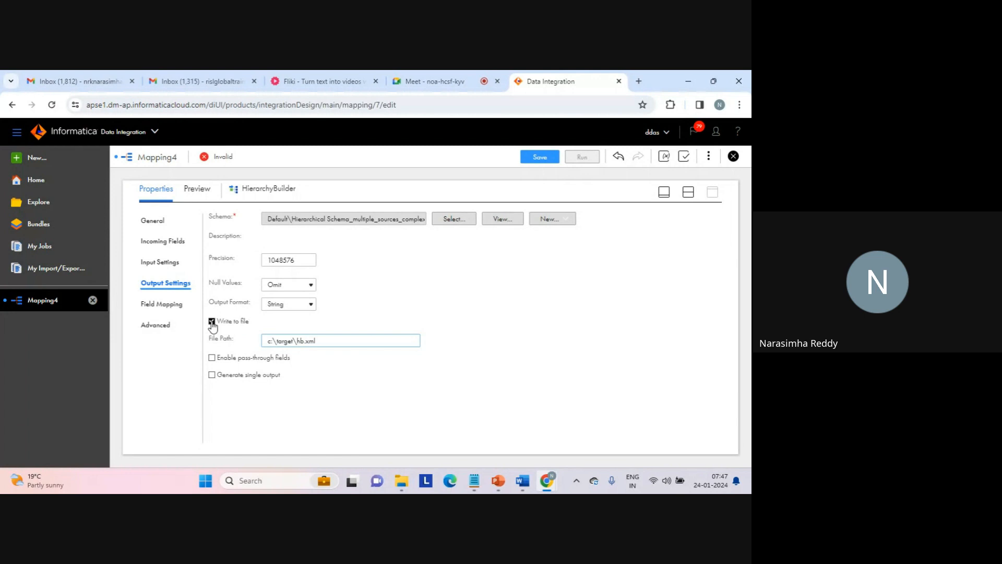
pyautogui.doubleClick(301, 340)
pyautogui.click(213, 322)
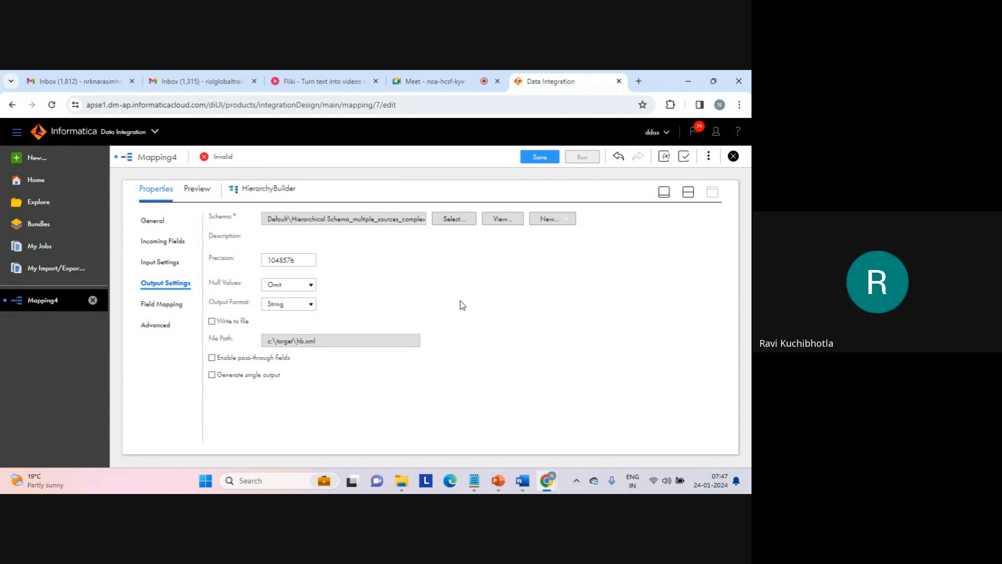
# - Connect both Source and Source1 to the HierarchyBuilder on the mapping canvas
pyautogui.click(688, 194)
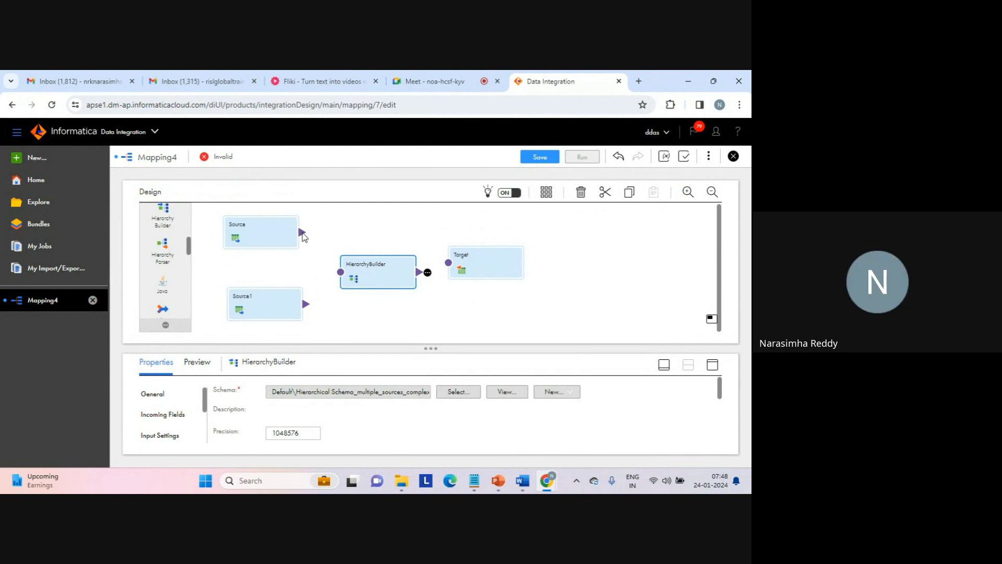
pyautogui.moveTo(327, 261); pyautogui.dragTo(336, 273)
pyautogui.moveTo(310, 307); pyautogui.dragTo(341, 275)
# - View the Source's general properties, check the Google Meet call briefly, and return to Mapping4 in Data Integration
pyautogui.click(272, 230)
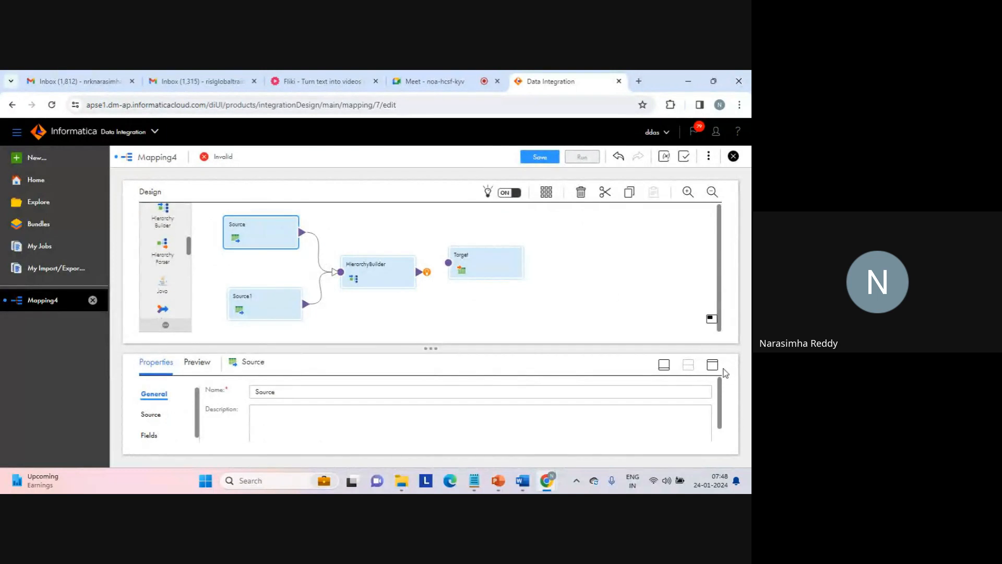
pyautogui.click(713, 364)
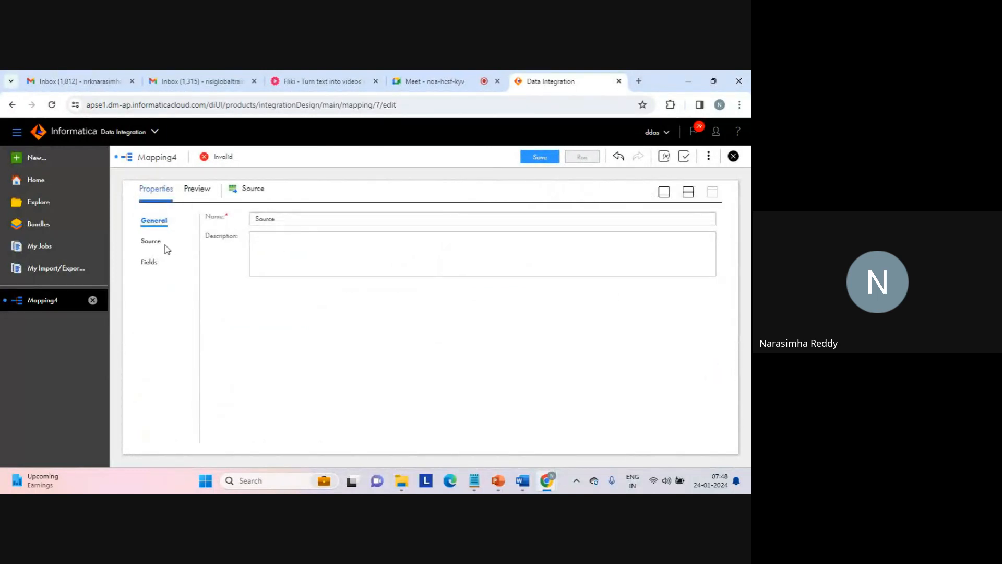
pyautogui.click(692, 195)
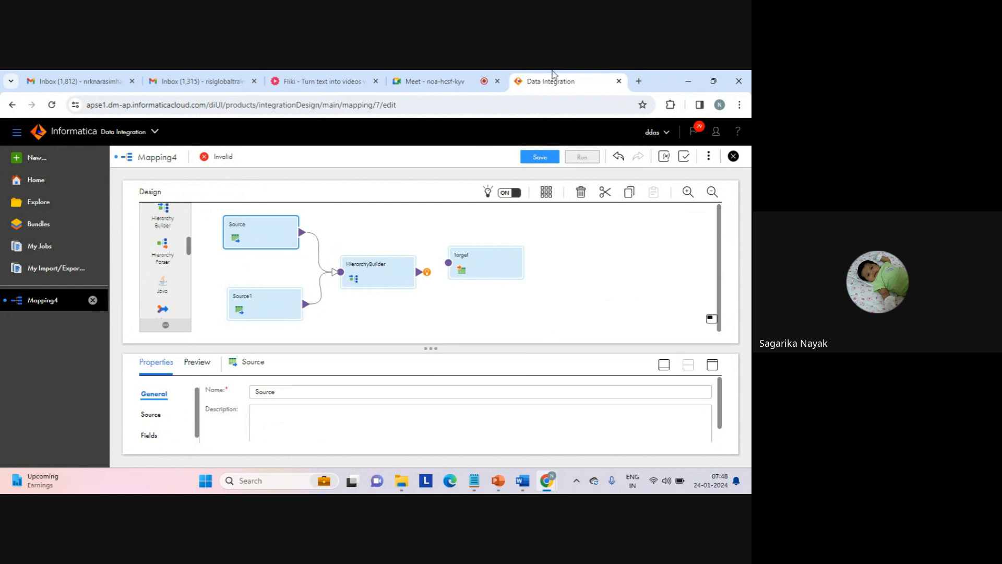
pyautogui.click(428, 81)
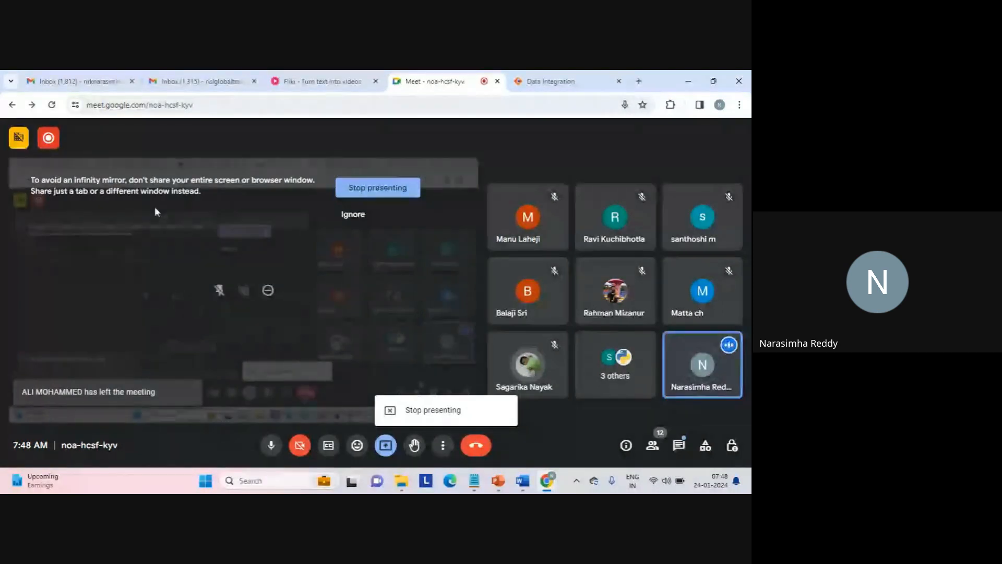
pyautogui.click(540, 83)
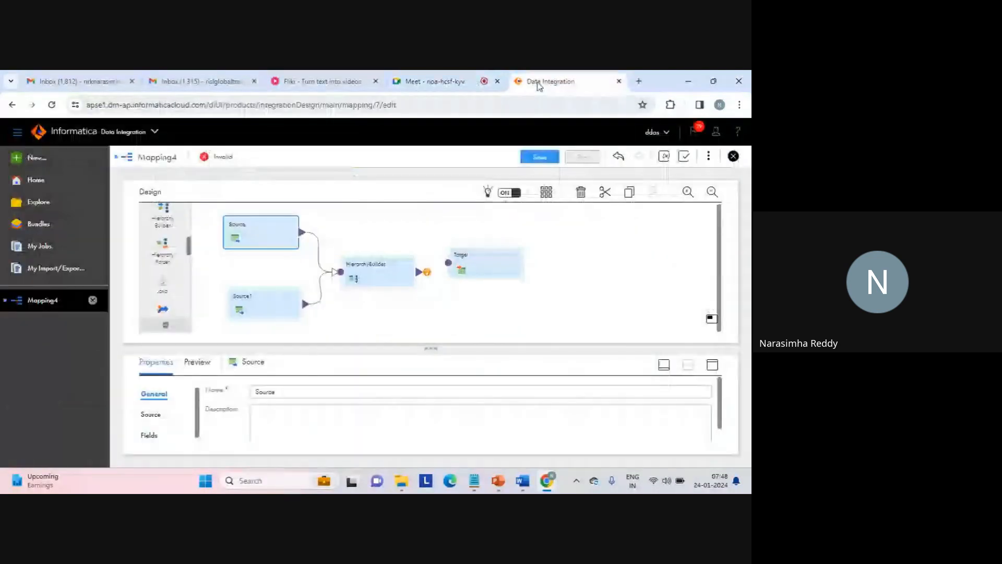
pyautogui.click(387, 236)
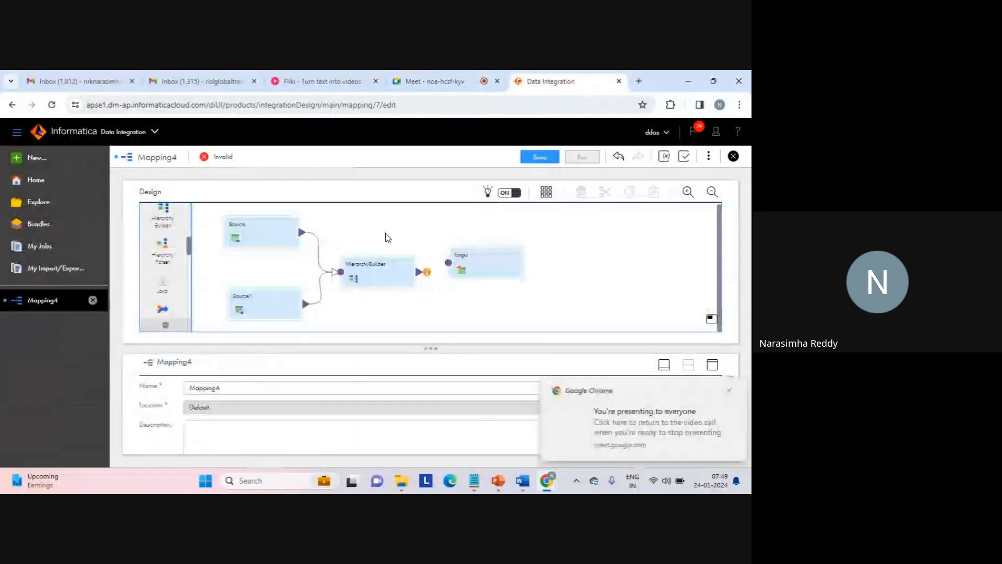
# - Set the connection of the Source transformation to web_source_file_connection (Flat File)
pyautogui.click(261, 237)
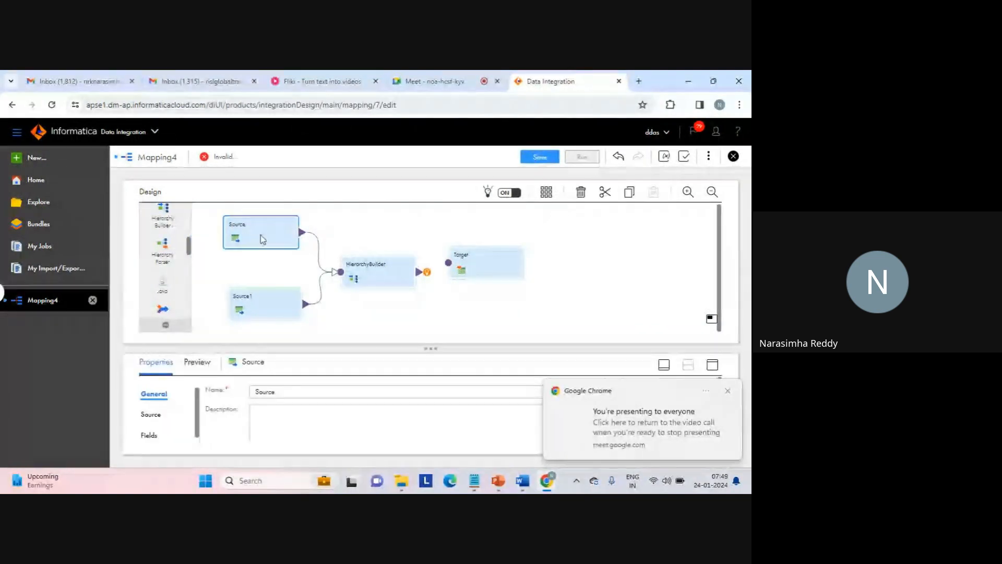
pyautogui.click(729, 389)
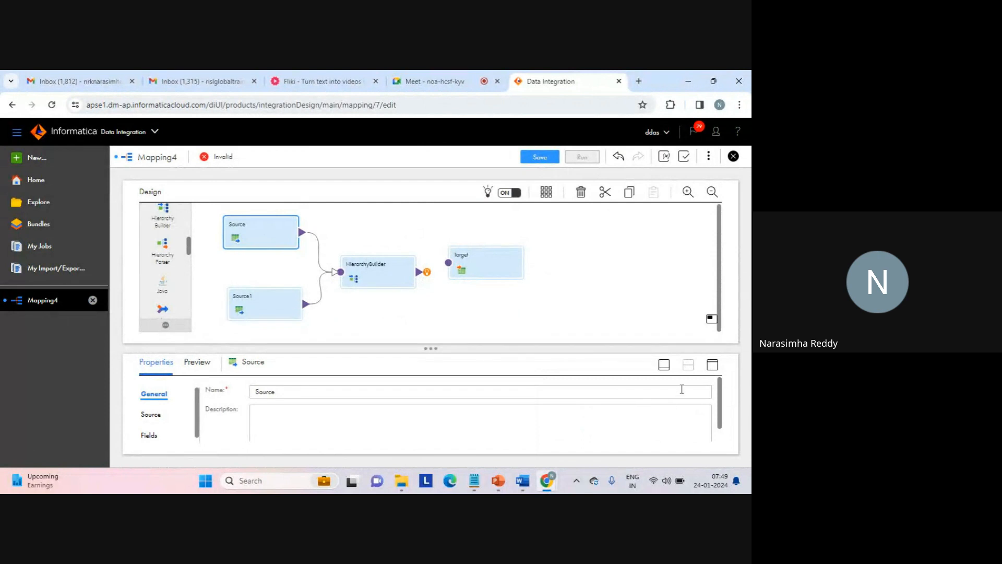
pyautogui.click(712, 365)
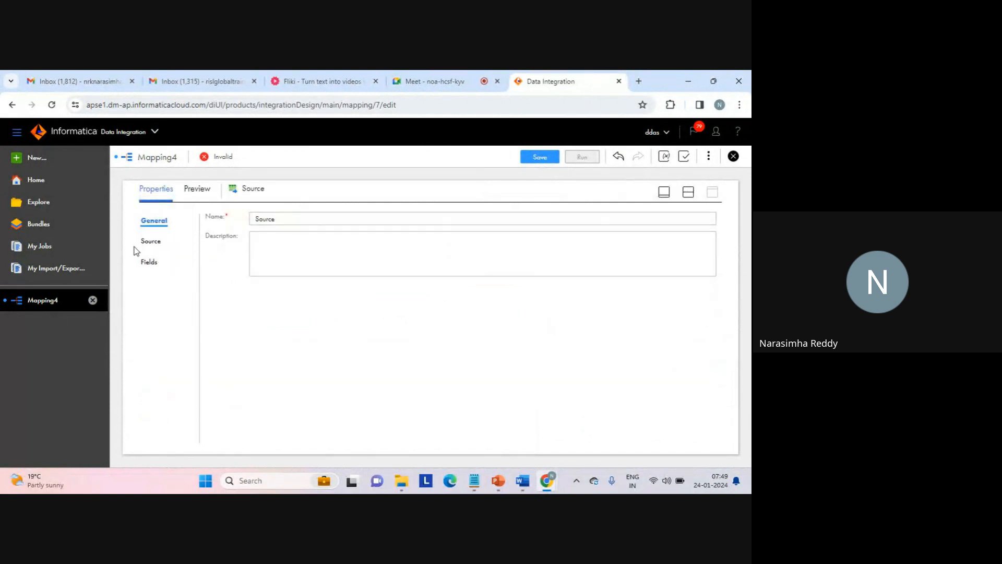
pyautogui.click(151, 241)
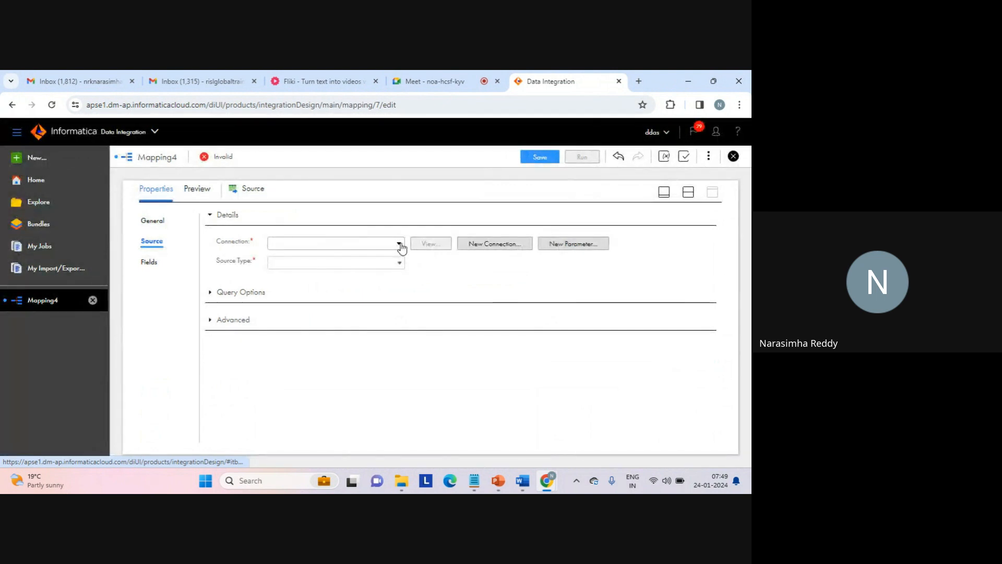
pyautogui.click(400, 244)
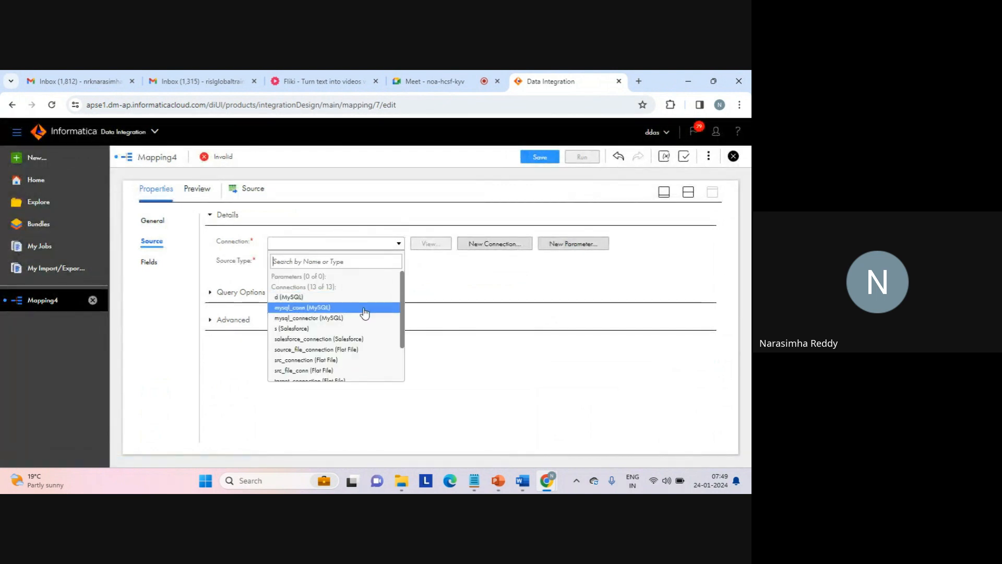
pyautogui.moveTo(402, 338); pyautogui.dragTo(405, 373)
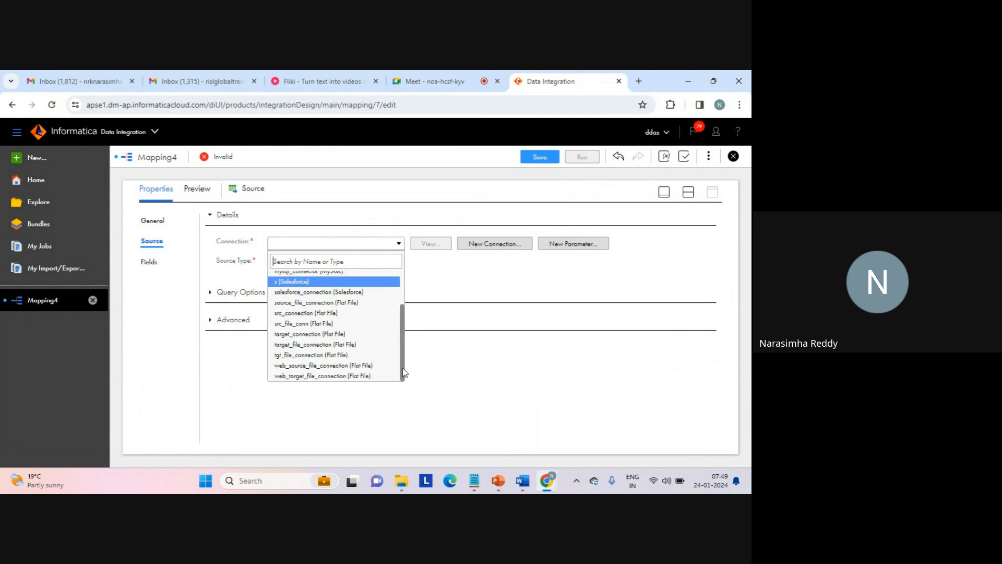
pyautogui.click(349, 365)
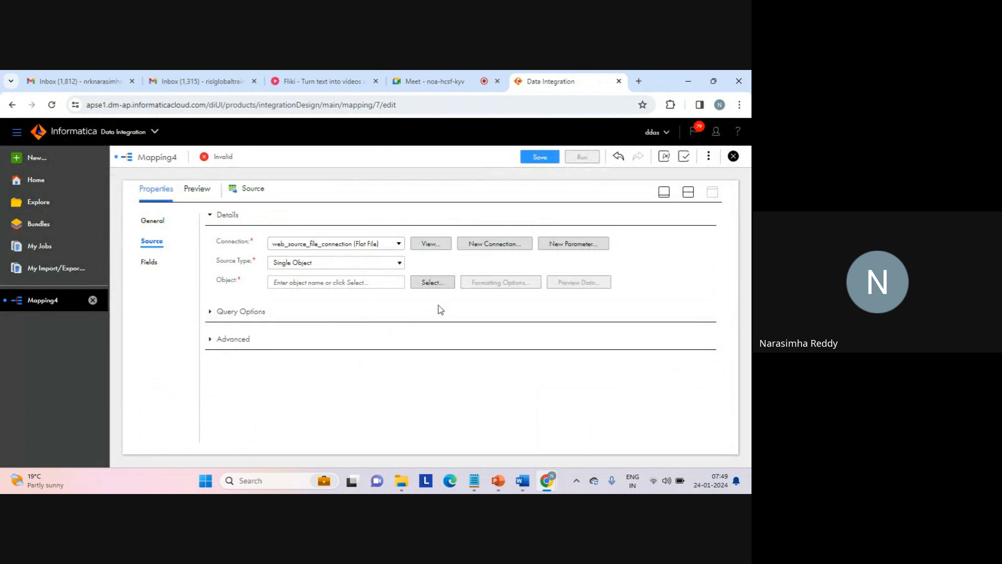
# - Search the source objects for "seq" and set seq_NAMES.txt as the object of the Source transformation
pyautogui.click(432, 282)
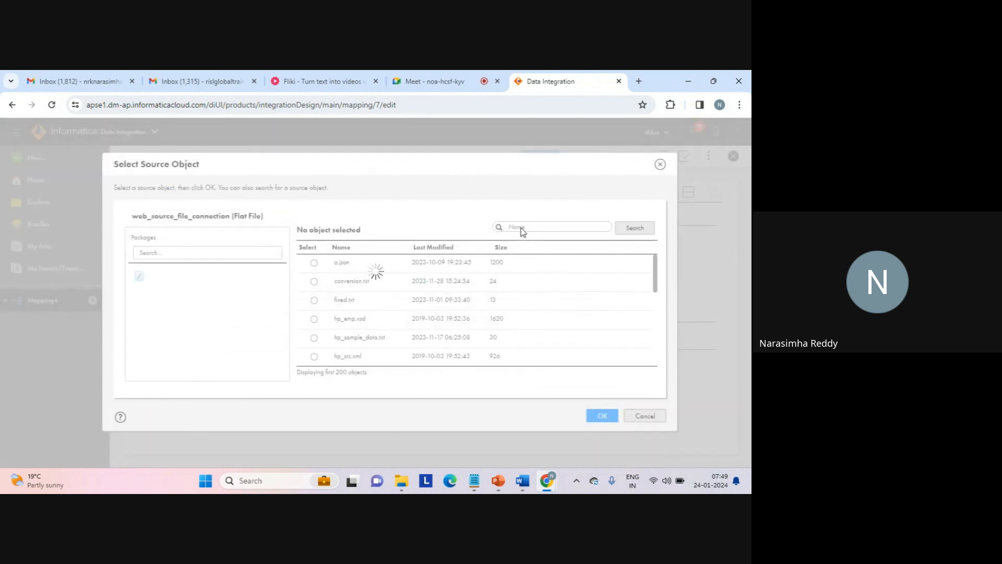
pyautogui.write('eq')
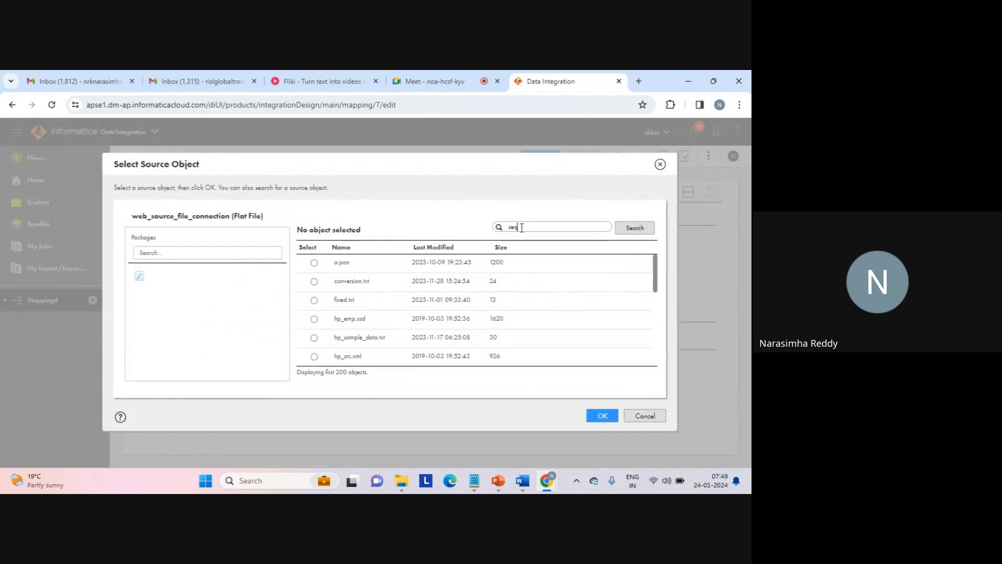
pyautogui.click(633, 230)
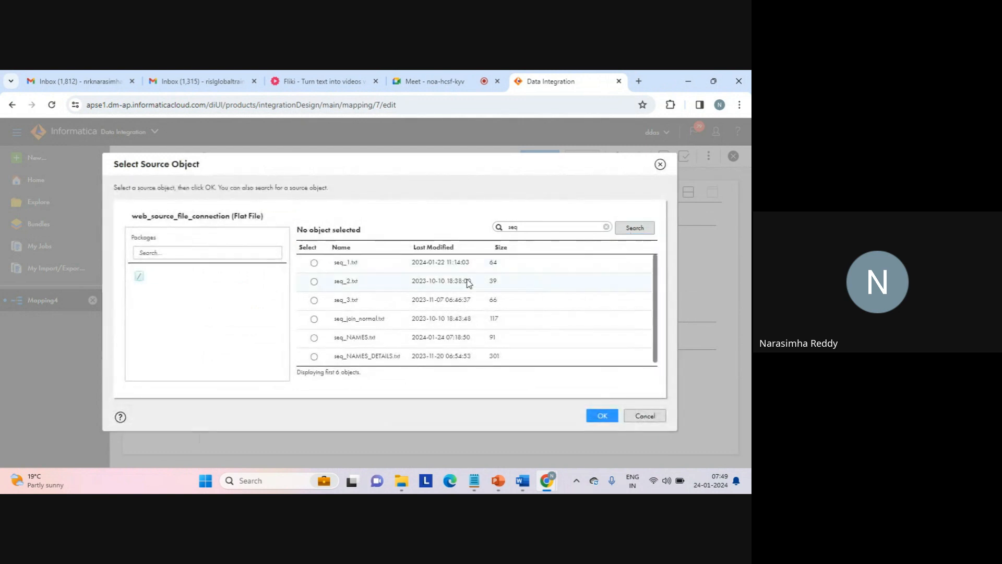
pyautogui.click(314, 337)
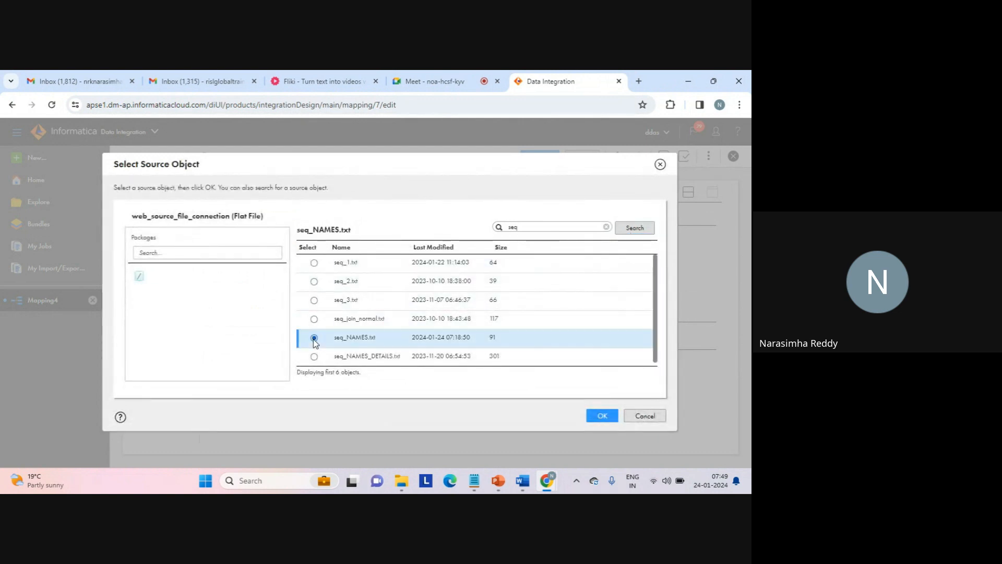
pyautogui.click(601, 417)
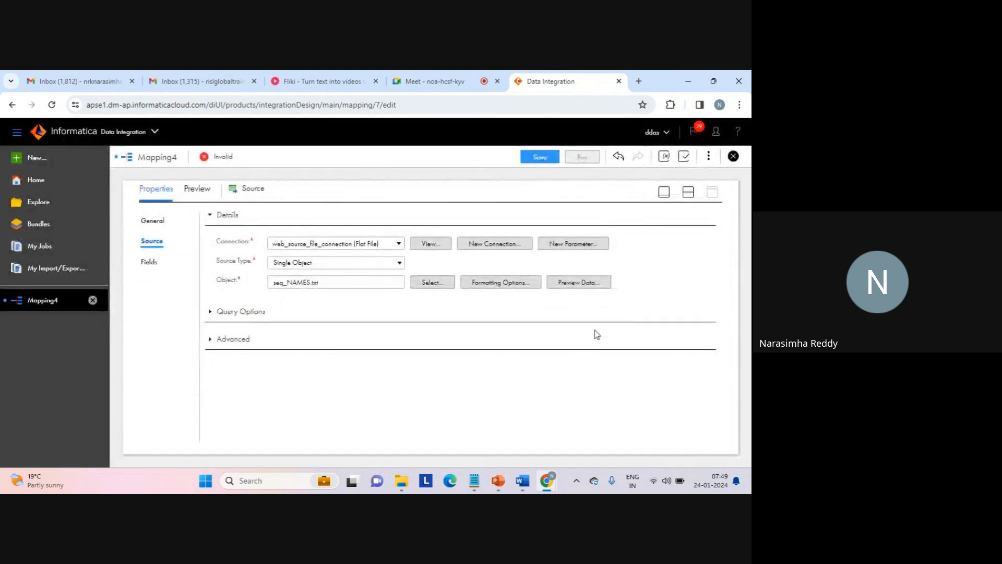
# - Preview the data of seq_NAMES.txt, examine its company names and addresses, and close the preview
pyautogui.click(582, 284)
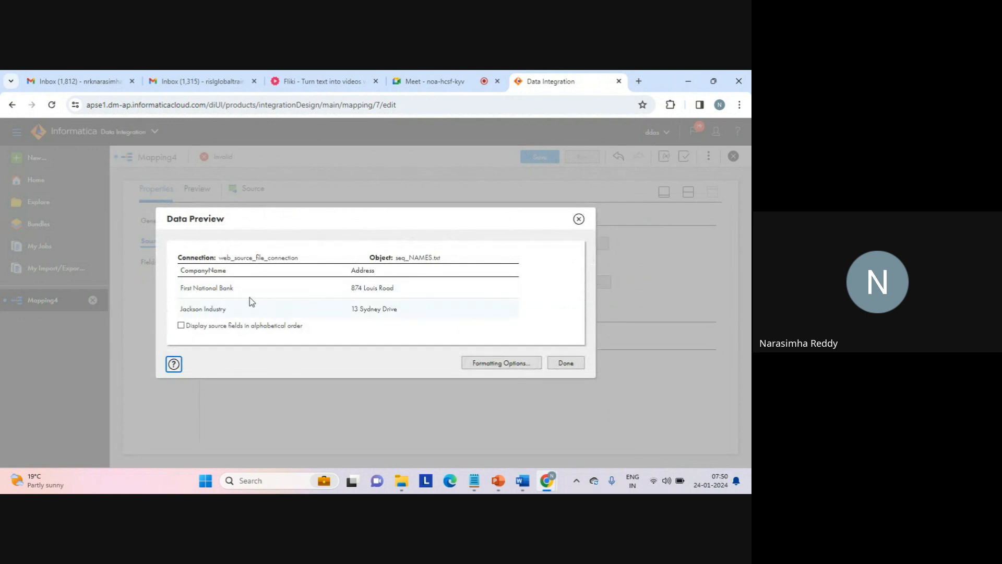
pyautogui.moveTo(181, 288); pyautogui.dragTo(241, 290)
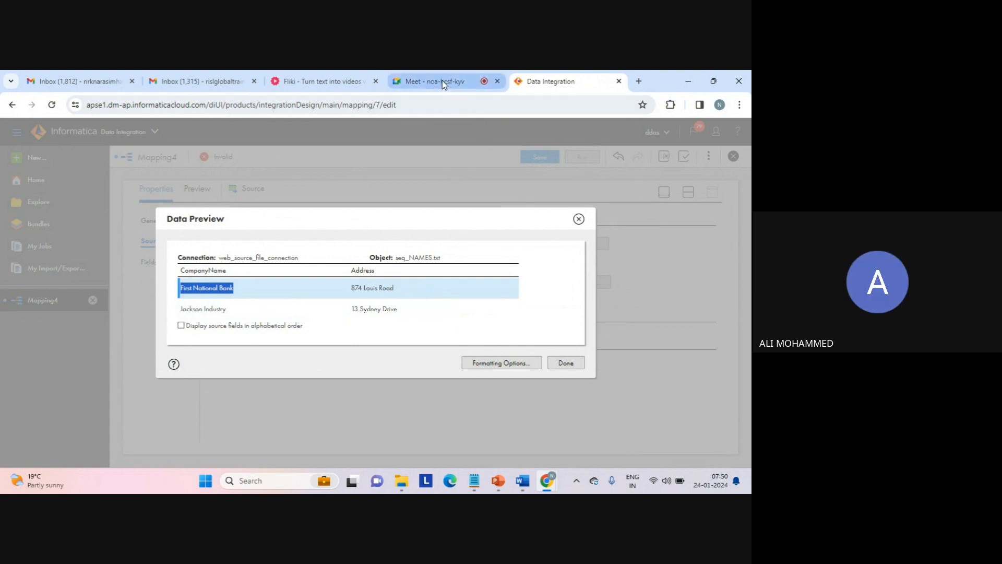
pyautogui.click(569, 363)
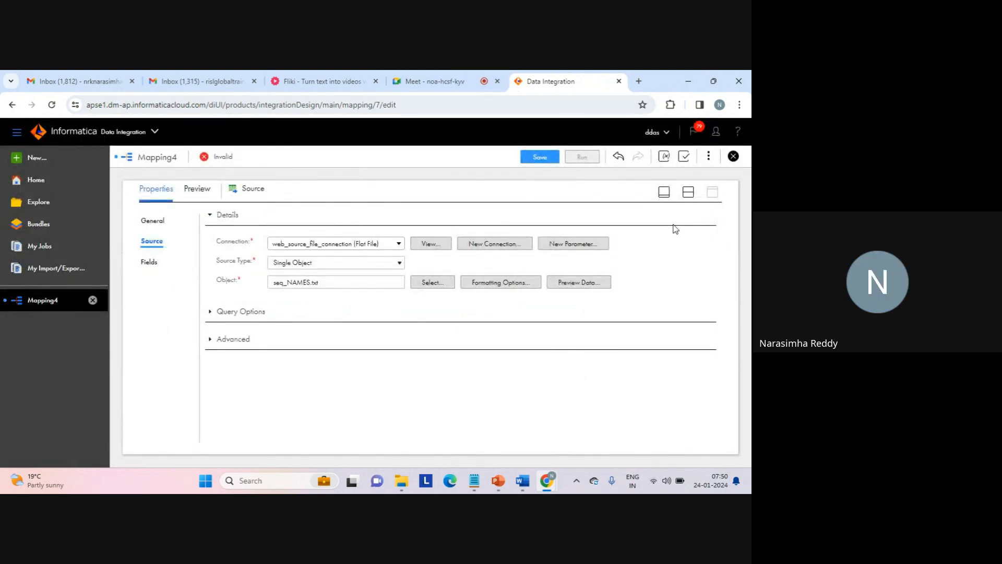
# - Check Source1 and Source on the mapping canvas and bring up the Source's connection details in the maximized properties view
pyautogui.click(688, 192)
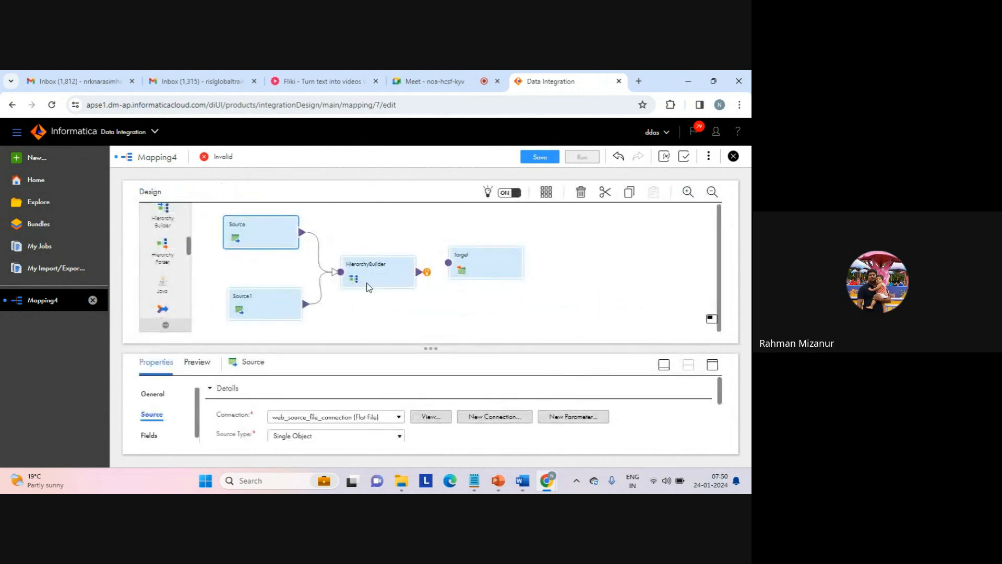
pyautogui.click(273, 303)
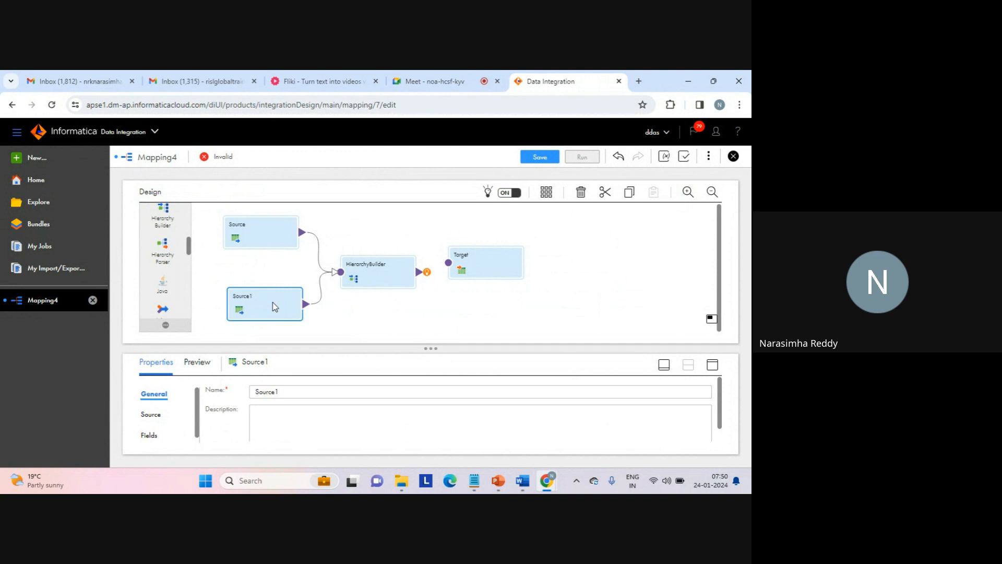
pyautogui.click(254, 239)
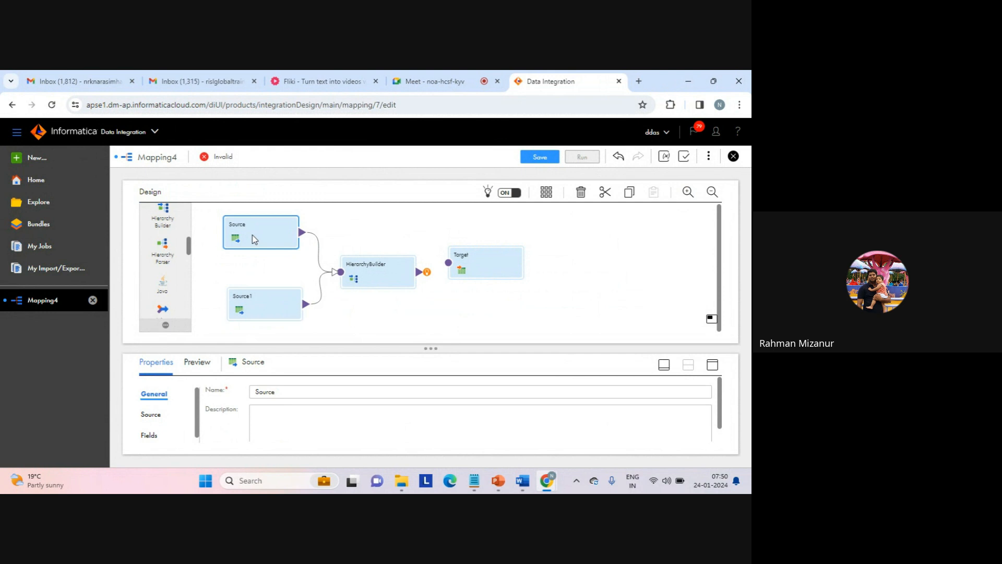
pyautogui.click(152, 414)
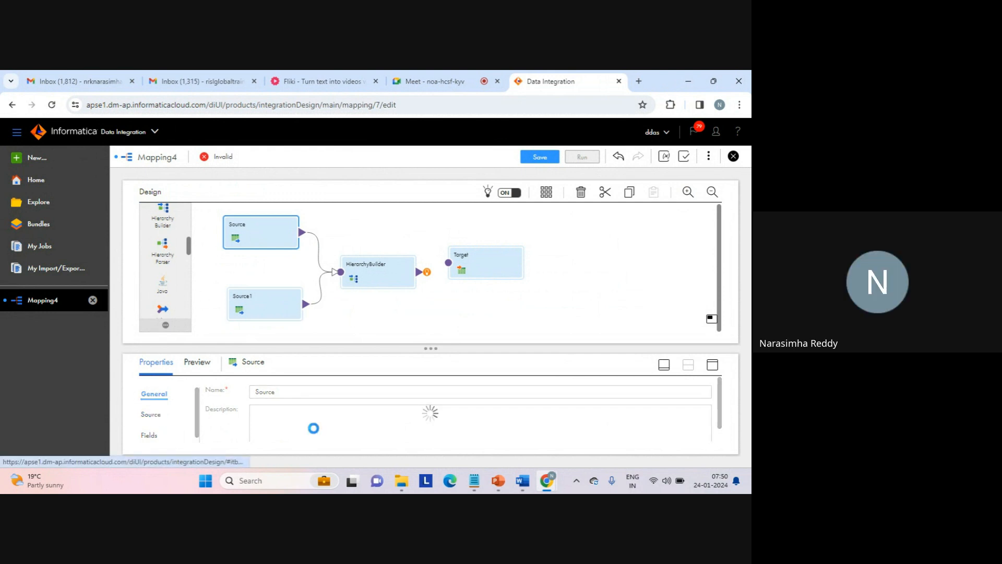
pyautogui.click(713, 365)
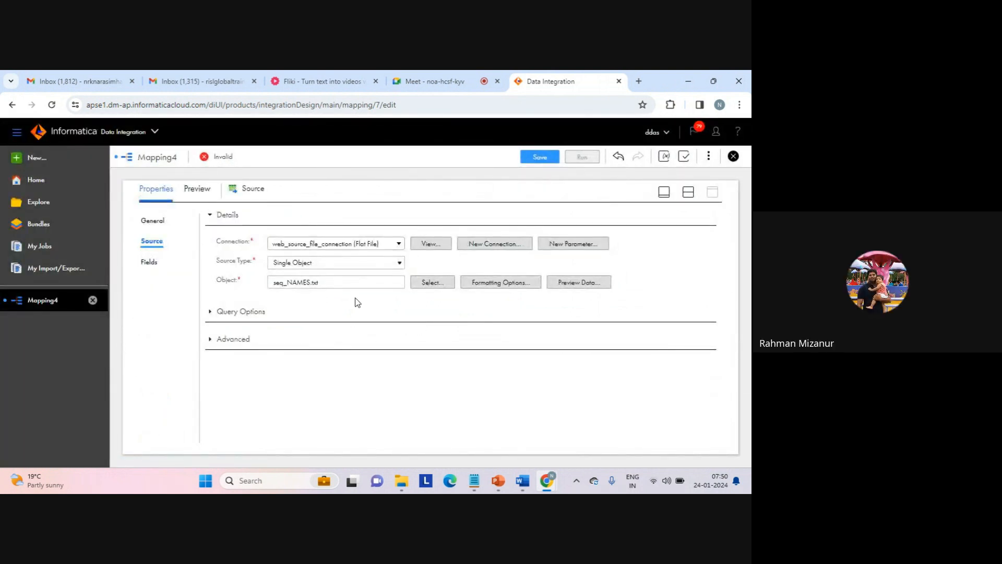
# - Look through the source type options available for the Source transformation, keeping Single Object
pyautogui.click(300, 267)
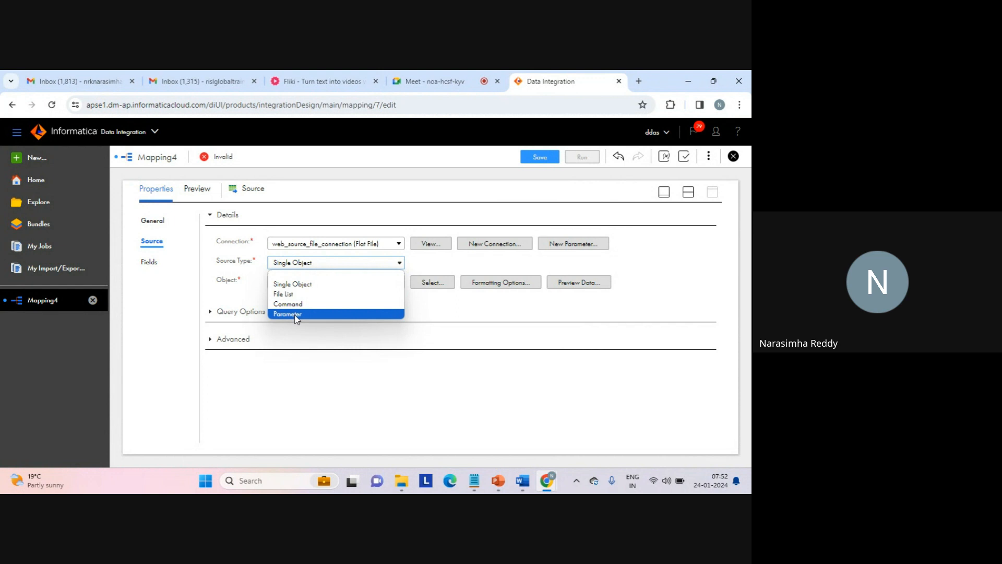
pyautogui.click(295, 314)
pyautogui.tripleClick(296, 318)
pyautogui.click(395, 329)
pyautogui.click(435, 347)
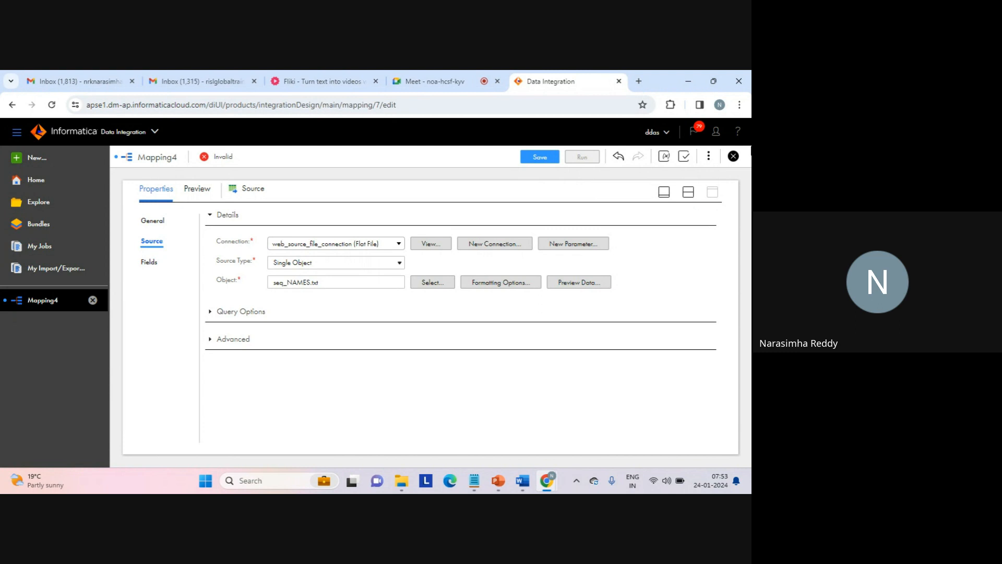
# - Set the connection of the Source1 transformation to web_source_file_connection (Flat File)
pyautogui.click(688, 191)
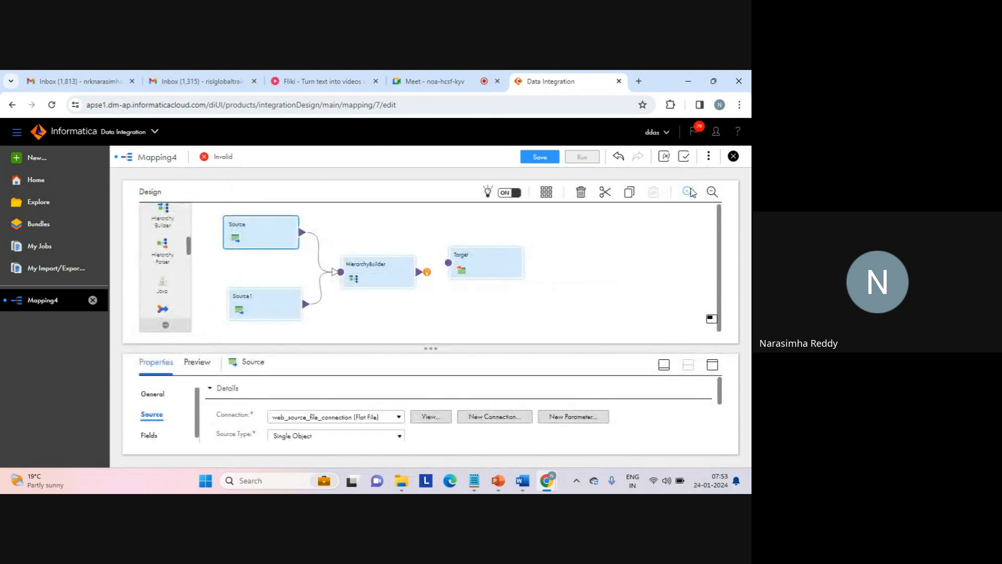
pyautogui.click(268, 307)
pyautogui.moveTo(268, 306); pyautogui.dragTo(264, 306)
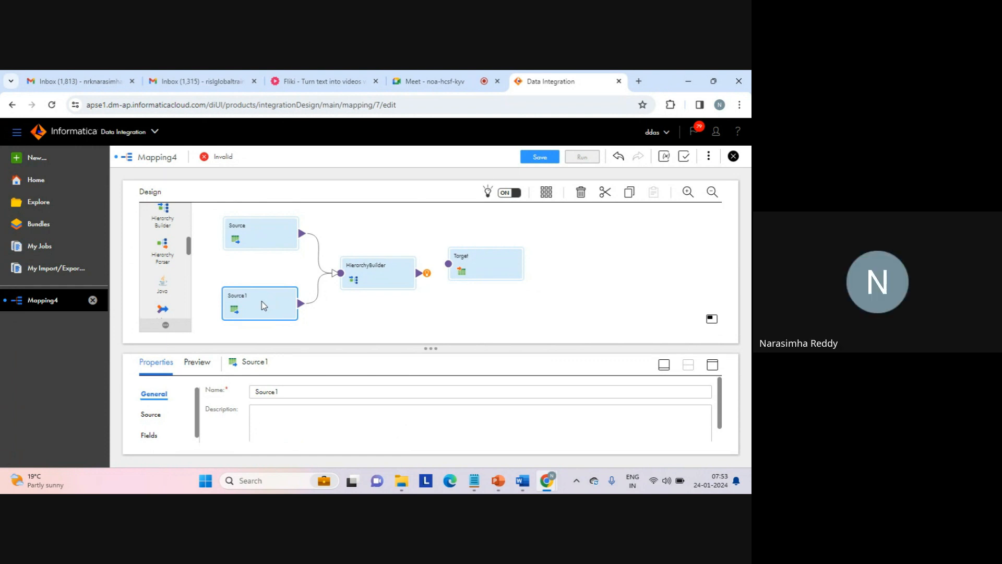
pyautogui.click(712, 364)
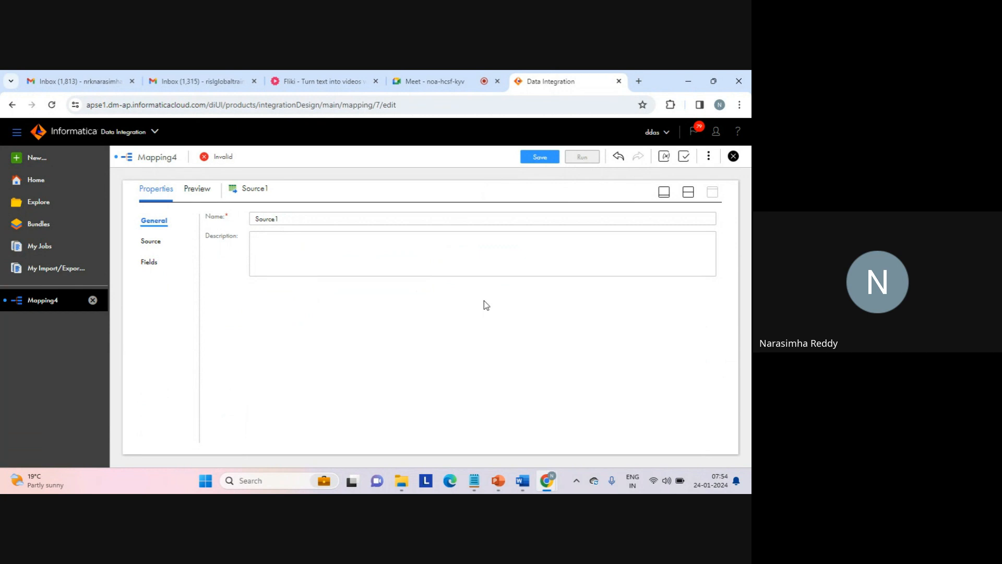
pyautogui.click(156, 241)
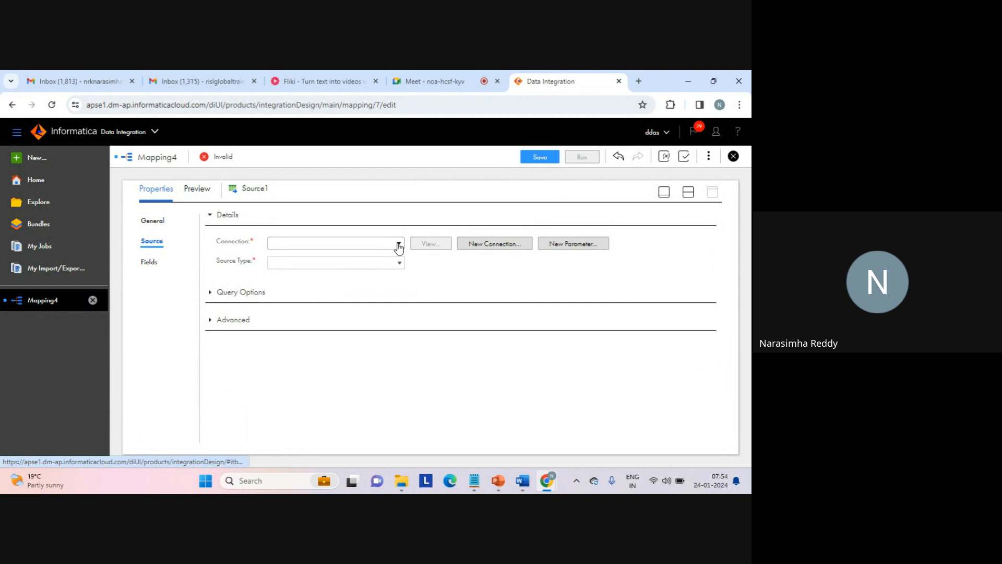
pyautogui.click(399, 246)
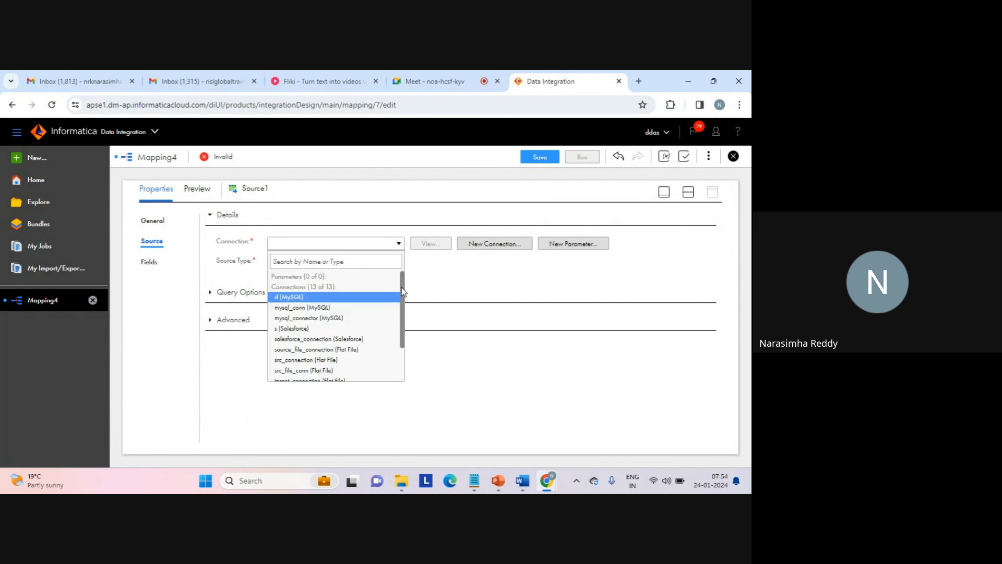
pyautogui.scroll(-3, 403, 290)
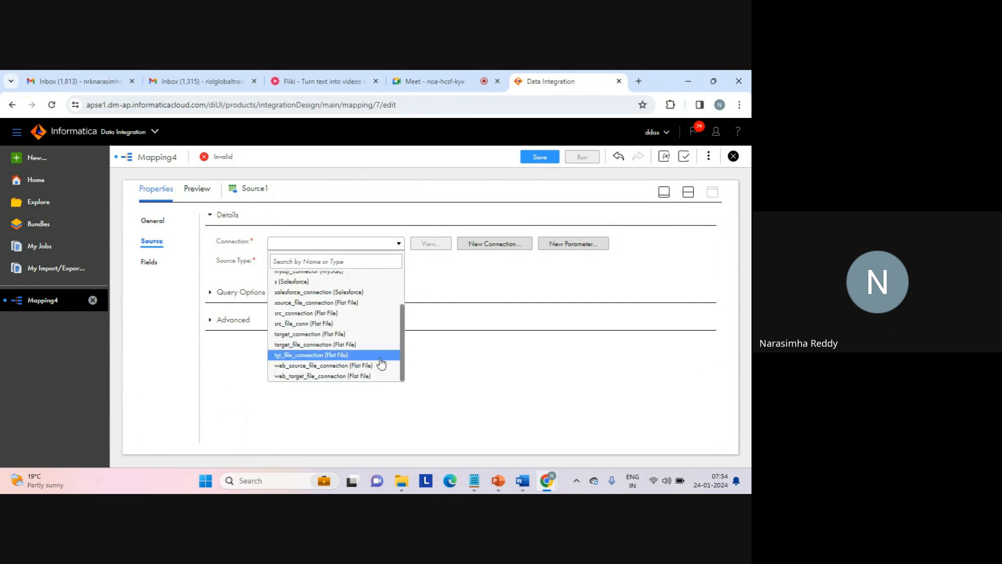
pyautogui.click(359, 366)
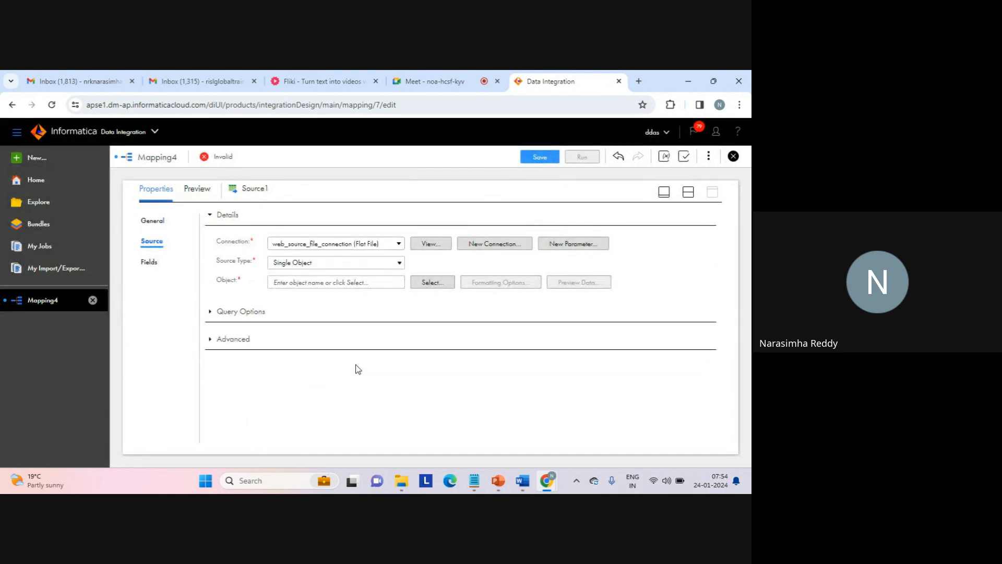
# - Search for "seq", set seq_NAMES_DETAILS.txt as the object of Source1, and preview its data
pyautogui.click(431, 280)
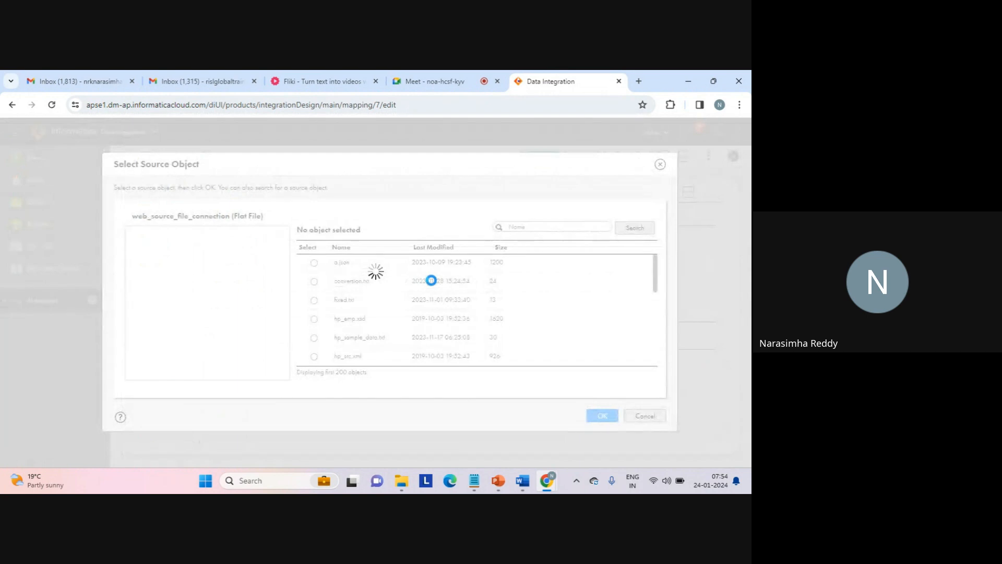
pyautogui.click(524, 227)
pyautogui.write('seq')
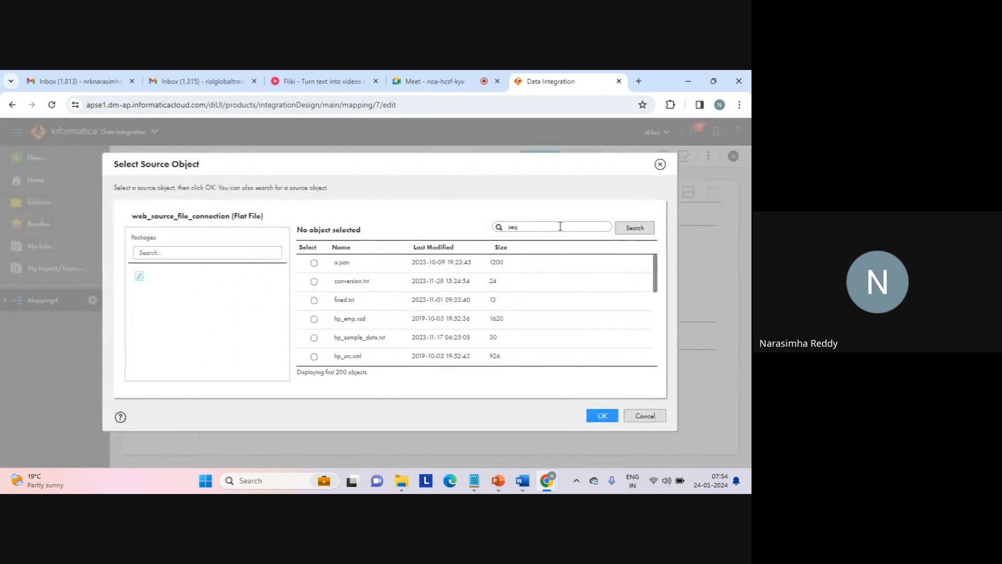
pyautogui.click(633, 227)
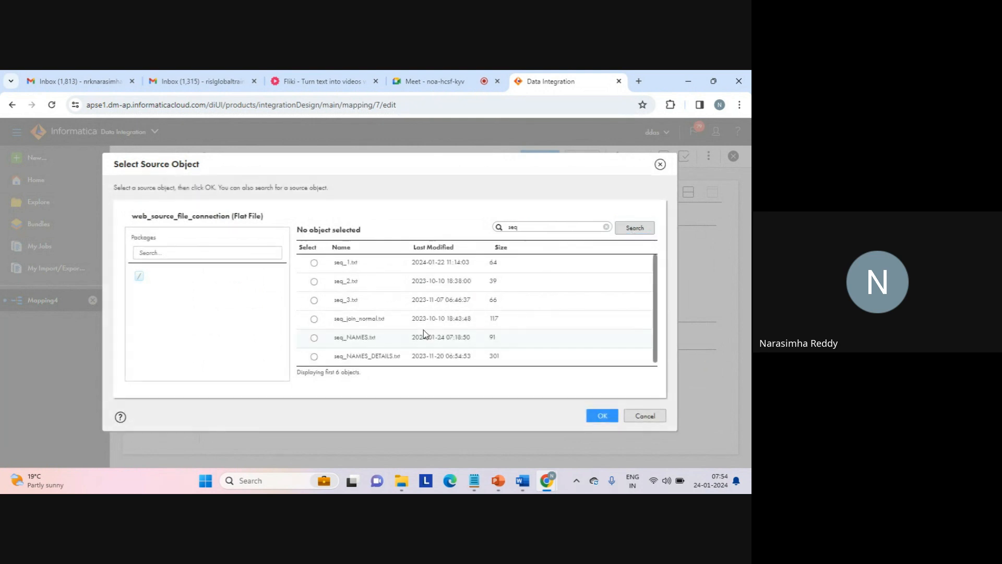
pyautogui.click(314, 355)
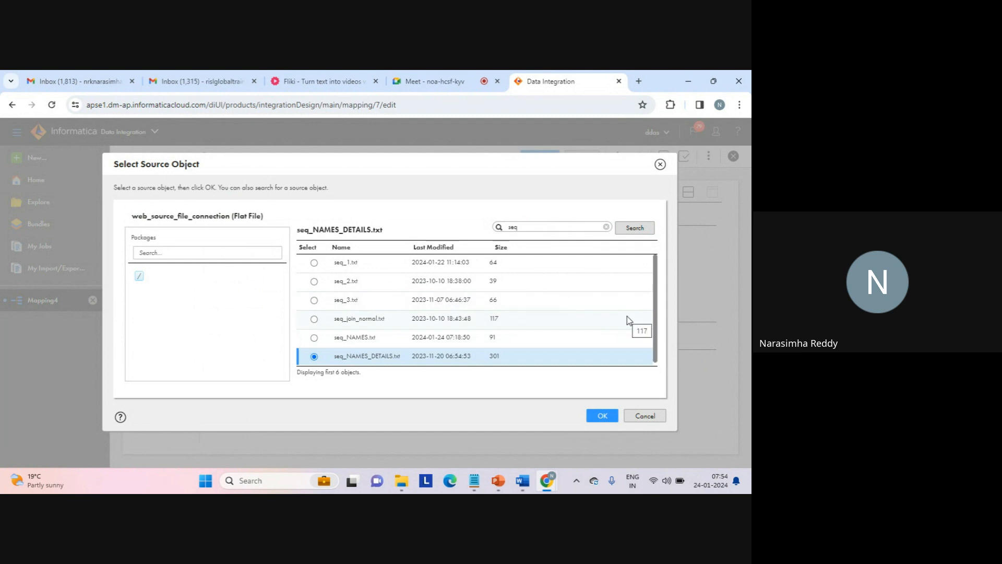
pyautogui.click(602, 414)
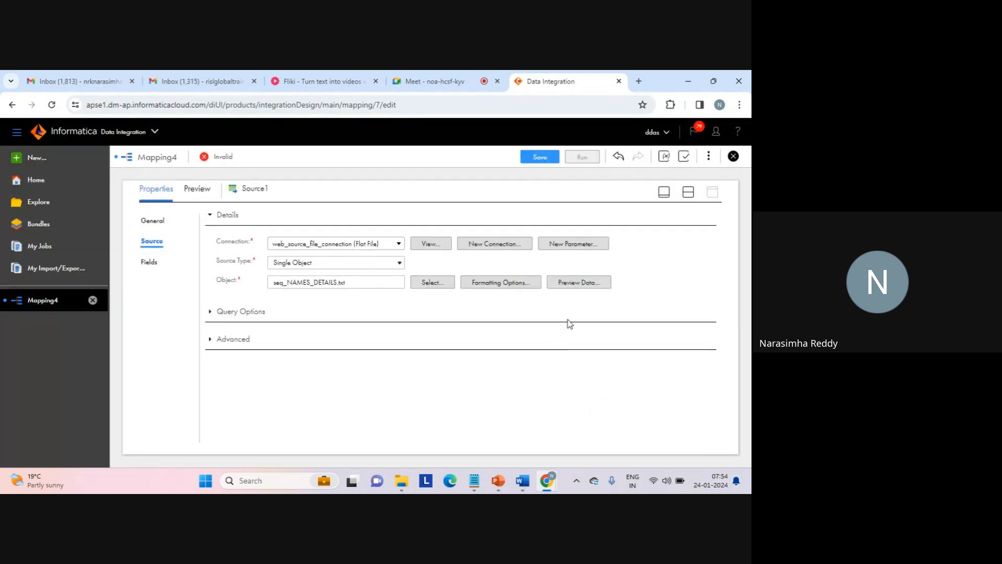
pyautogui.click(578, 284)
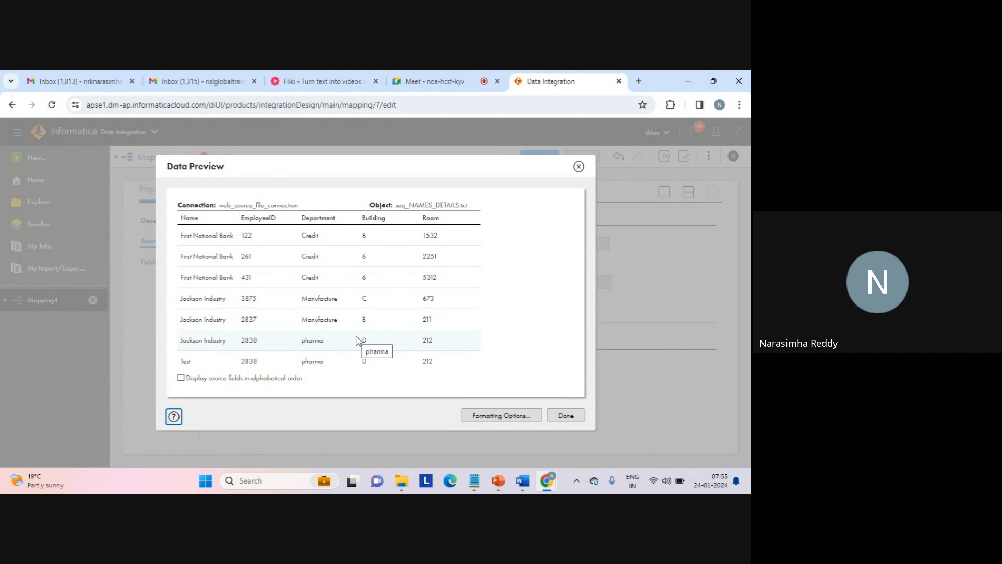
pyautogui.click(566, 415)
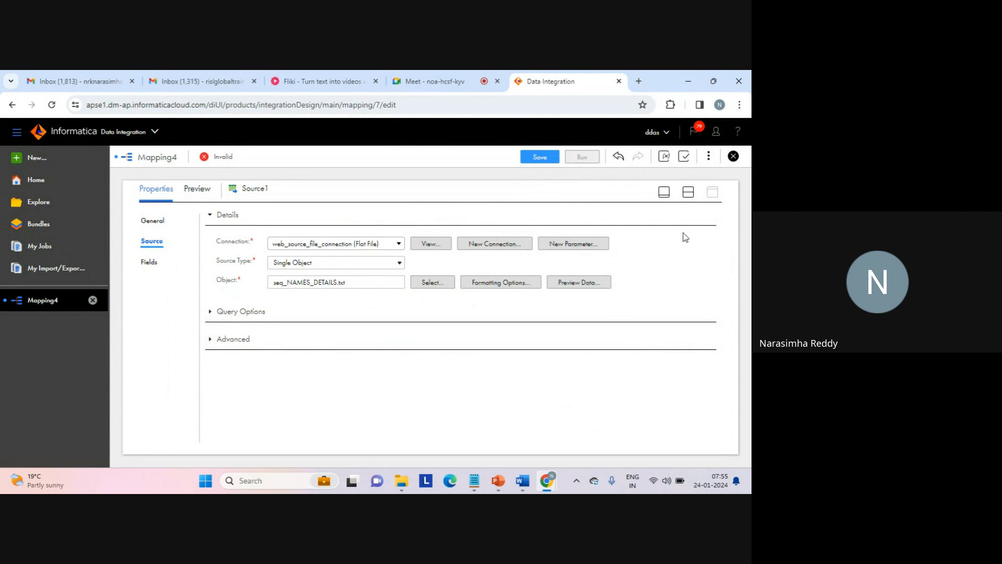
# - Review the HierarchyBuilder's included incoming fields and the source file each one originates from
pyautogui.click(689, 193)
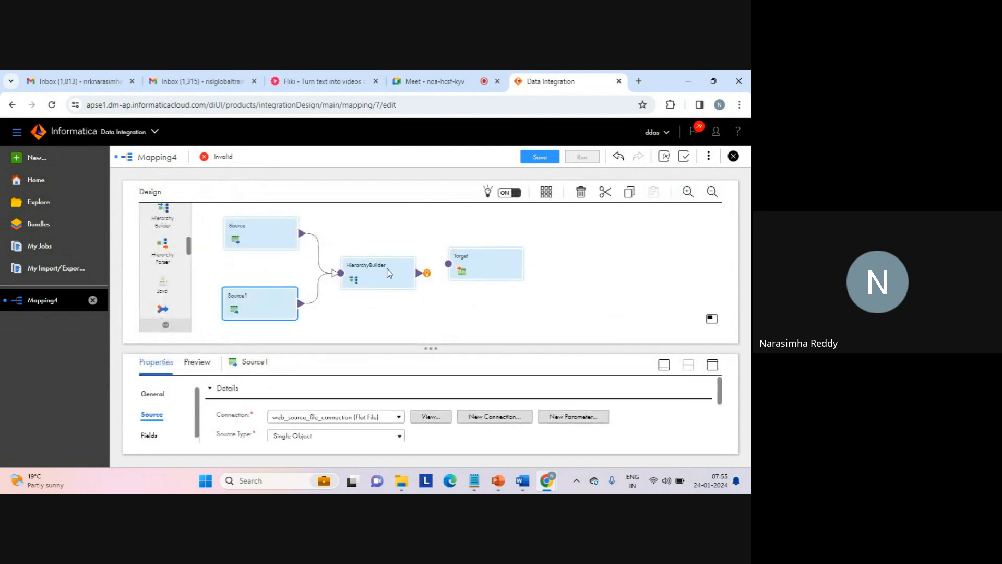
pyautogui.click(380, 276)
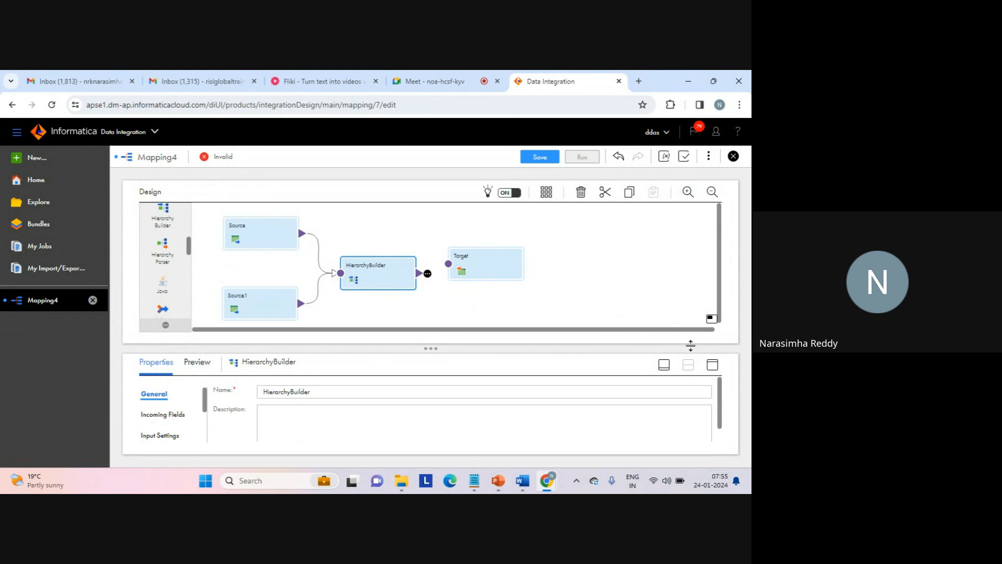
pyautogui.click(713, 365)
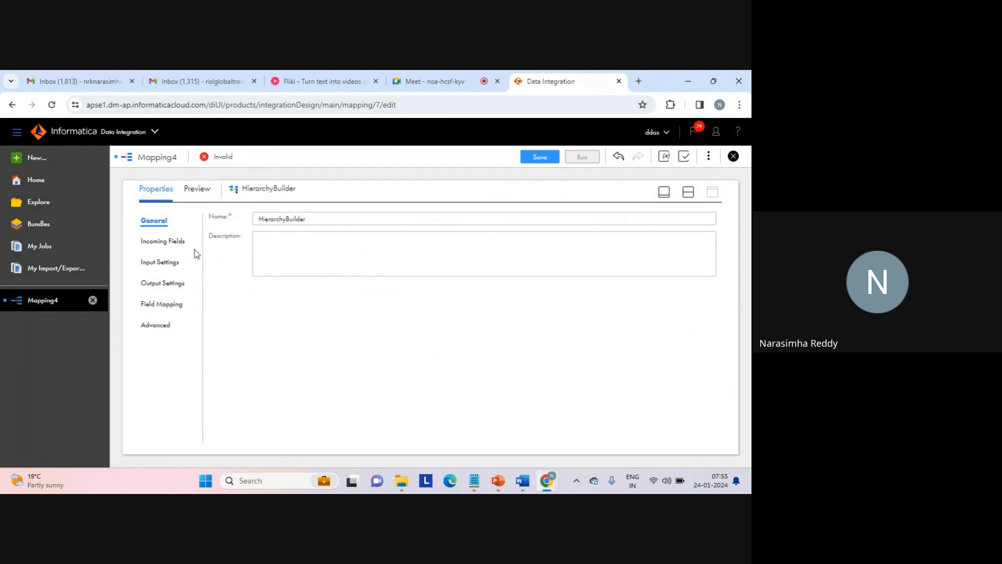
pyautogui.click(167, 242)
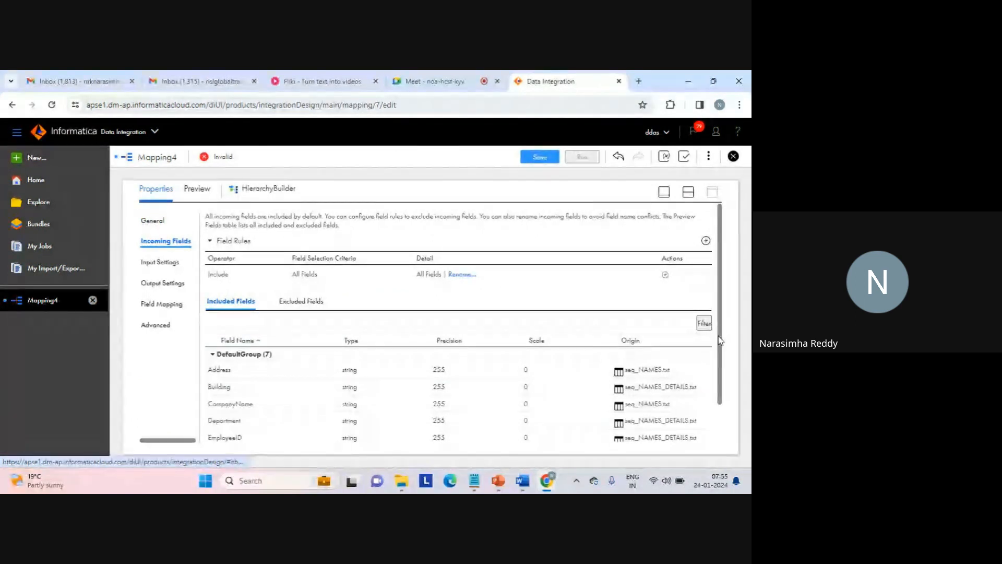
pyautogui.scroll(-1, 719, 397)
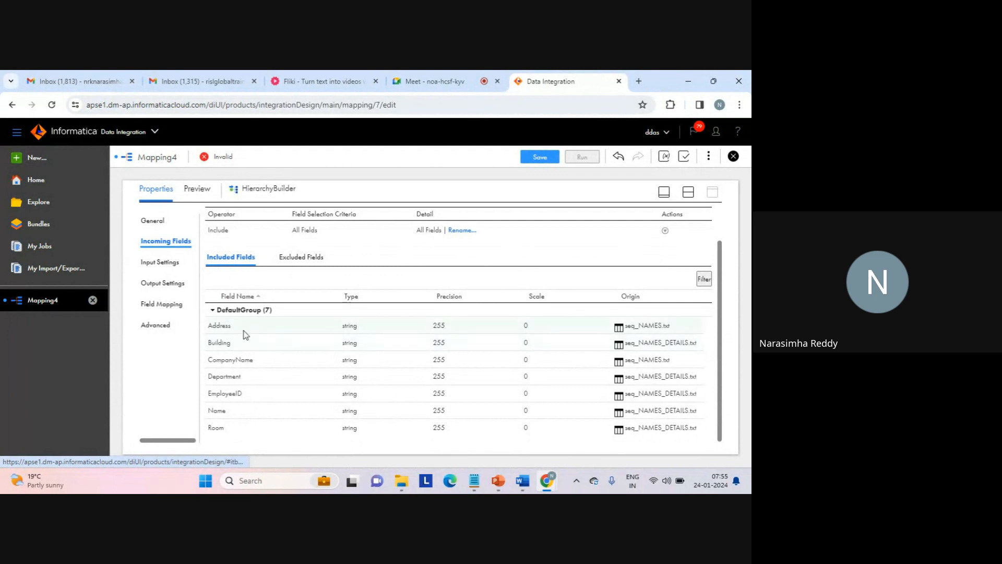
pyautogui.doubleClick(223, 324)
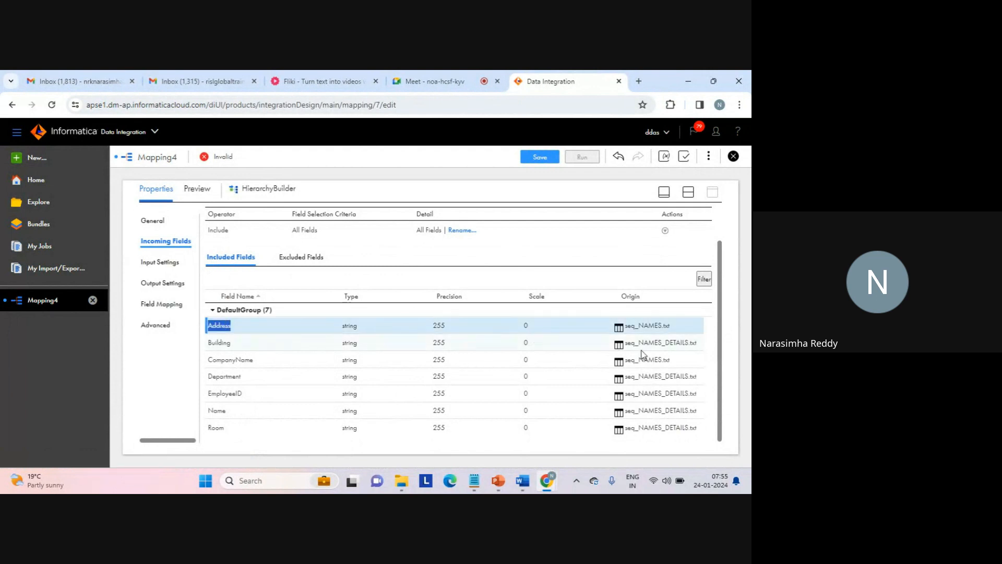
# - Check which source file the Address, Building and CompanyName incoming fields of the HierarchyBuilder originate from
pyautogui.moveTo(627, 325); pyautogui.dragTo(669, 326)
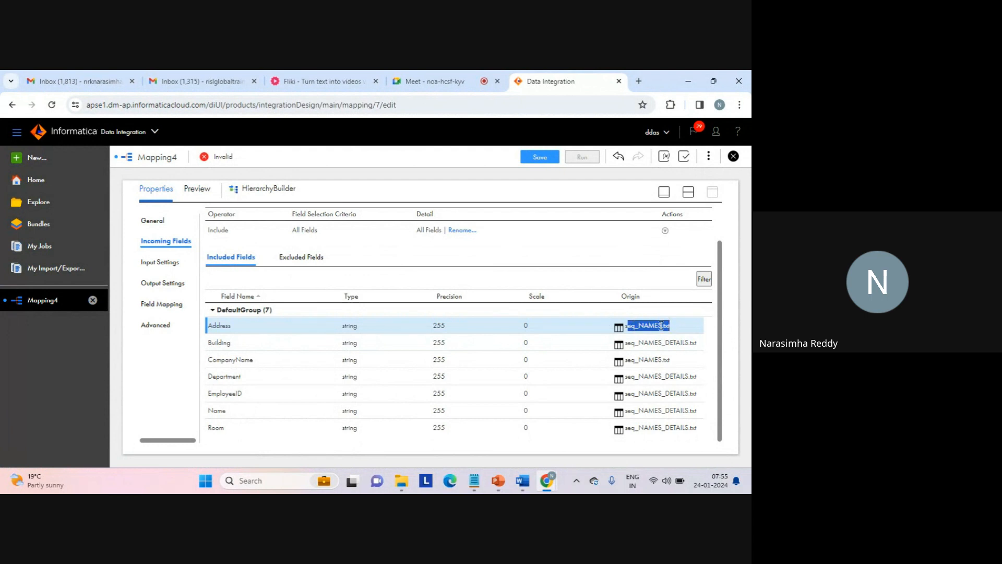
pyautogui.doubleClick(219, 325)
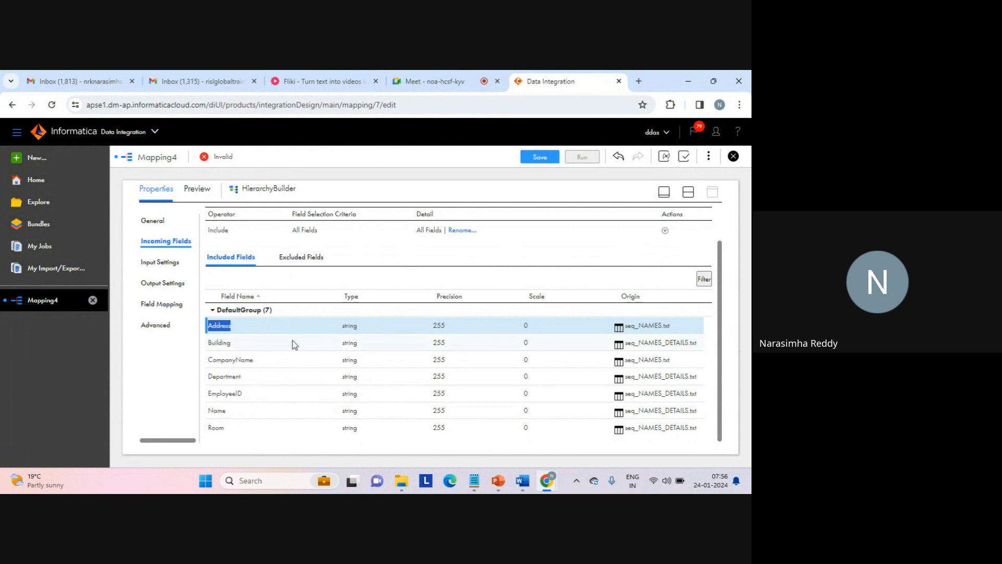
pyautogui.click(225, 342)
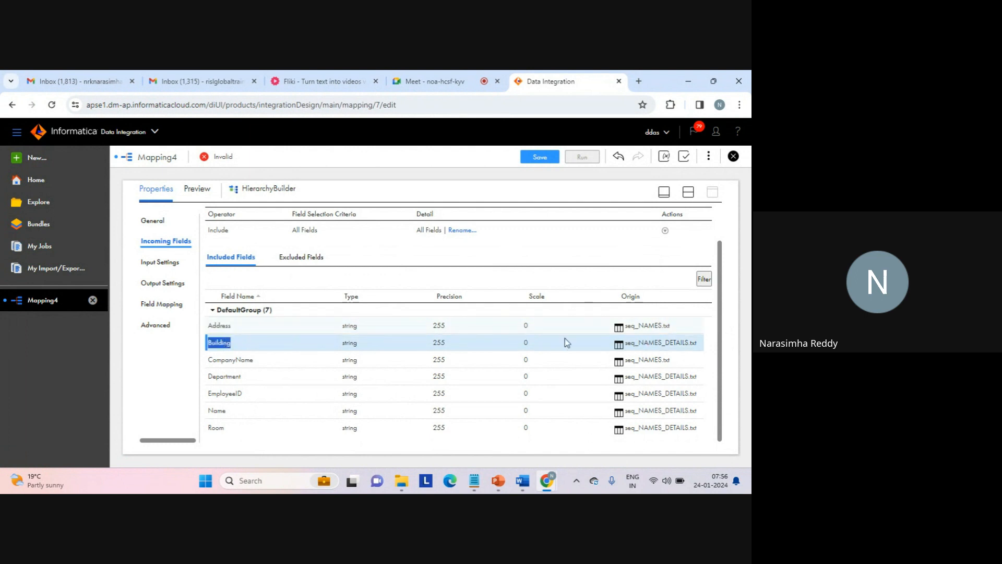
pyautogui.doubleClick(649, 342)
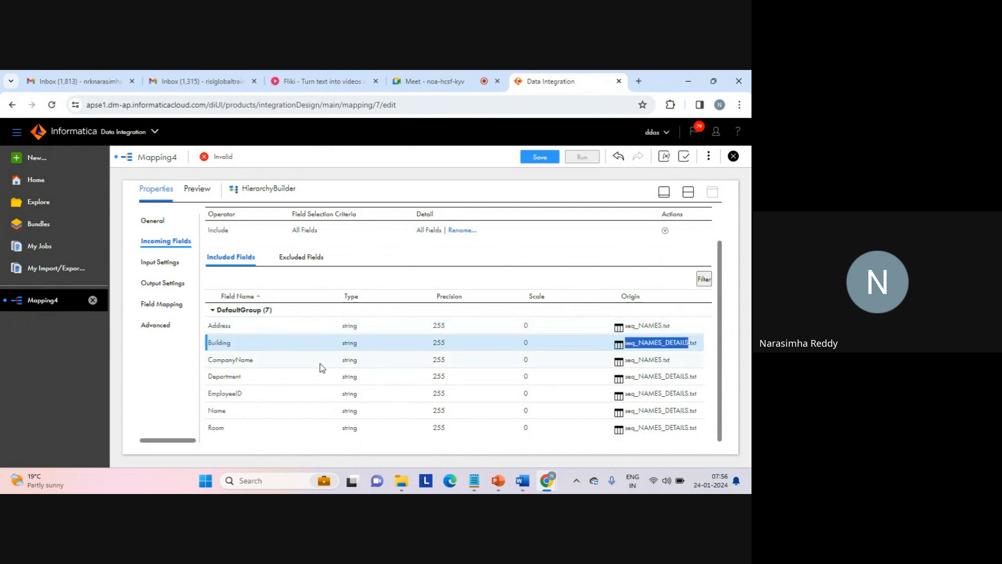
pyautogui.click(251, 359)
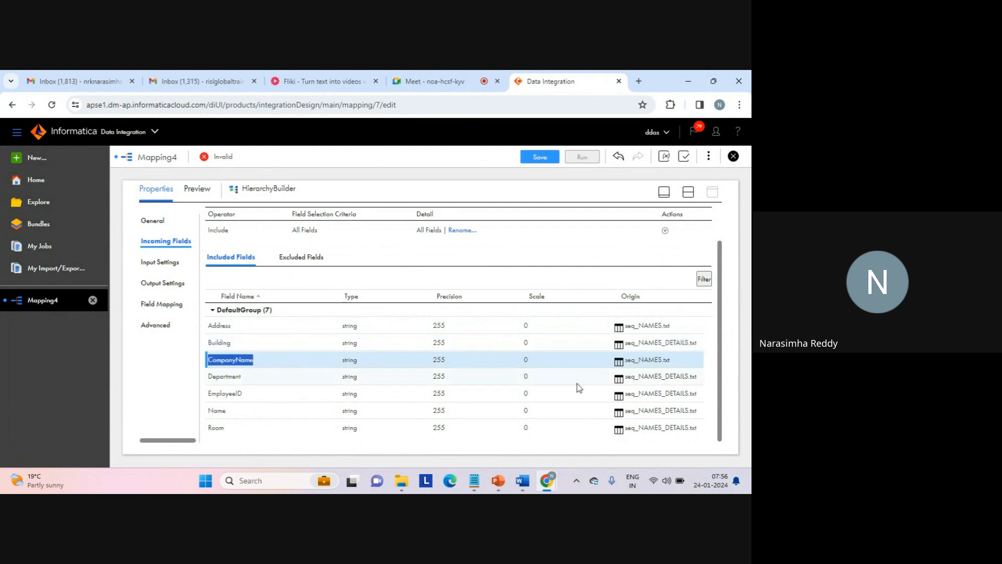
pyautogui.tripleClick(652, 359)
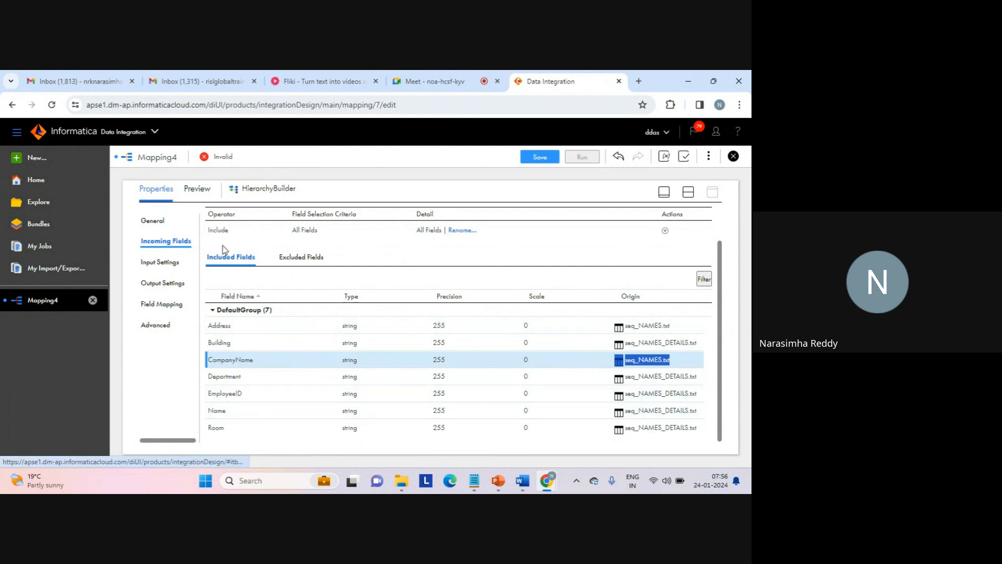
# - Look through the HierarchyBuilder's input and output settings, and expand Source and Source1 among the relational fields of its field mapping
pyautogui.click(150, 265)
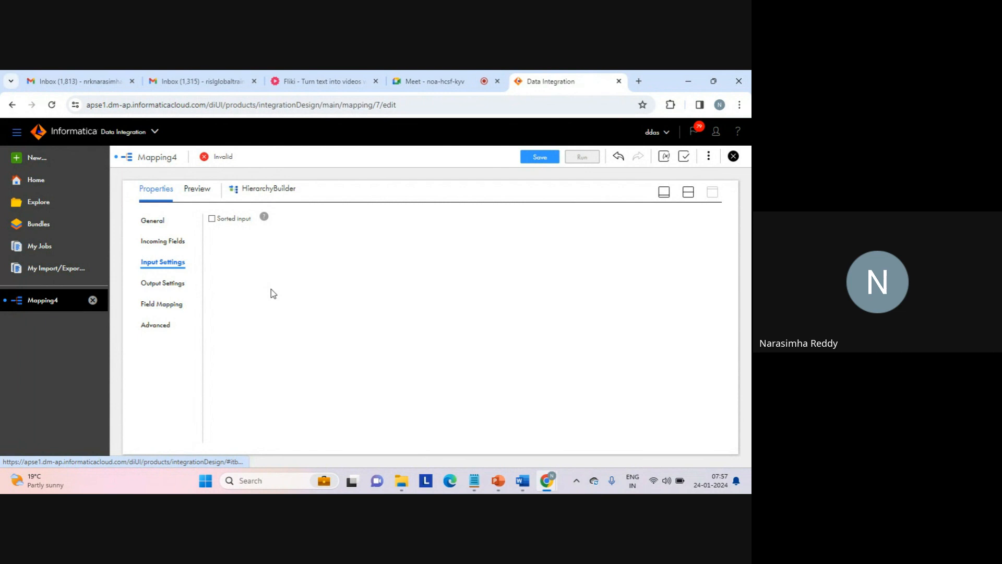
pyautogui.click(165, 282)
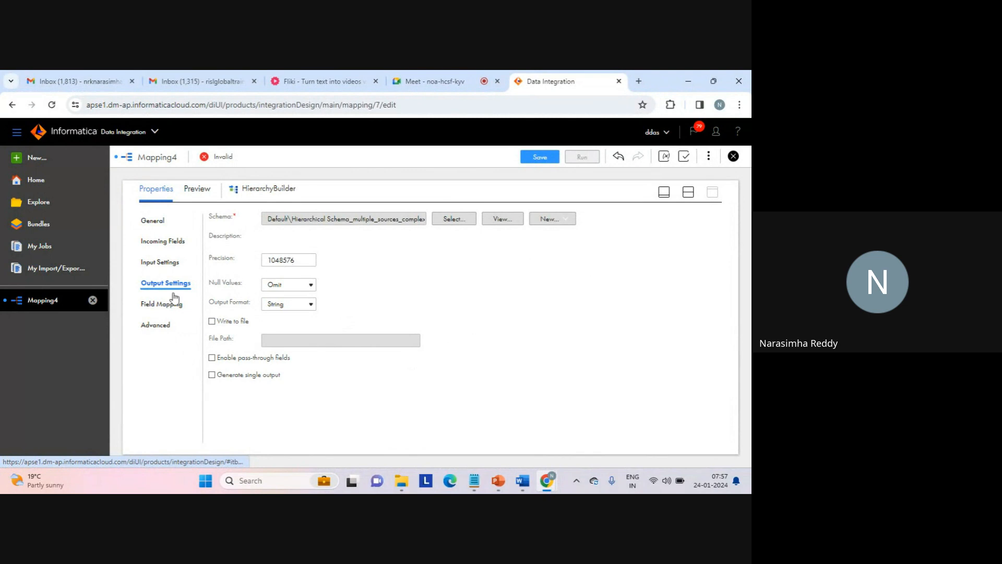
pyautogui.click(163, 303)
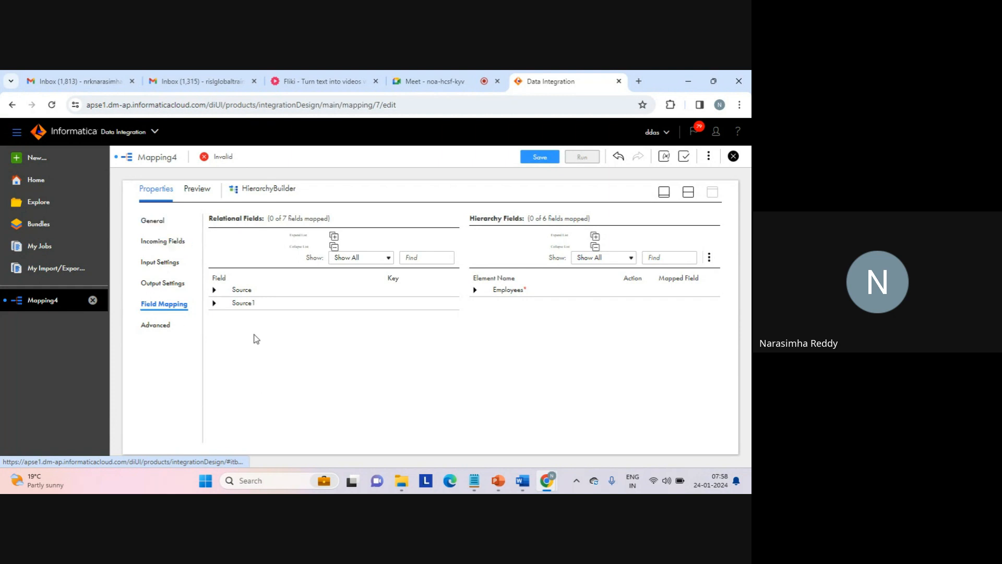
pyautogui.click(214, 290)
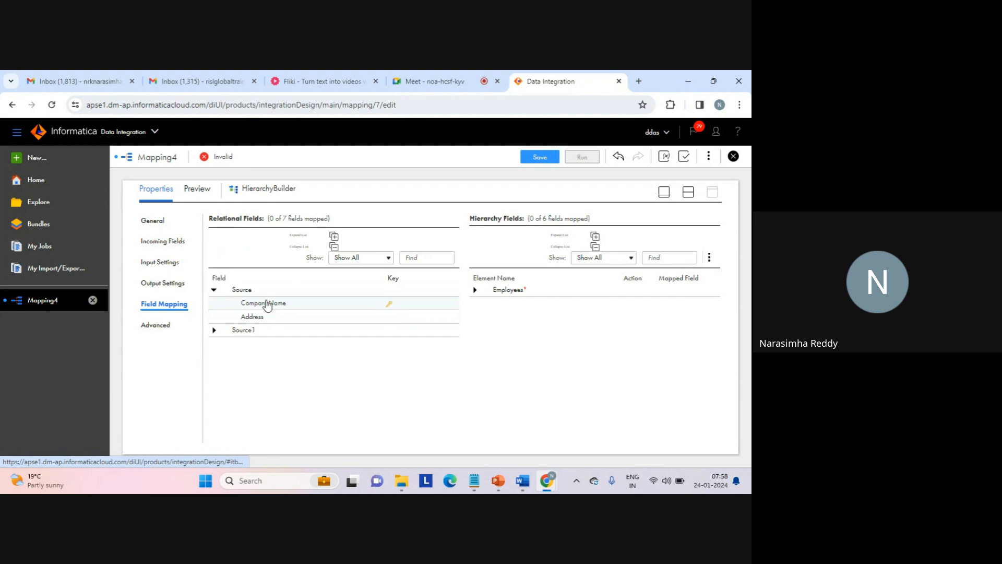
pyautogui.click(213, 331)
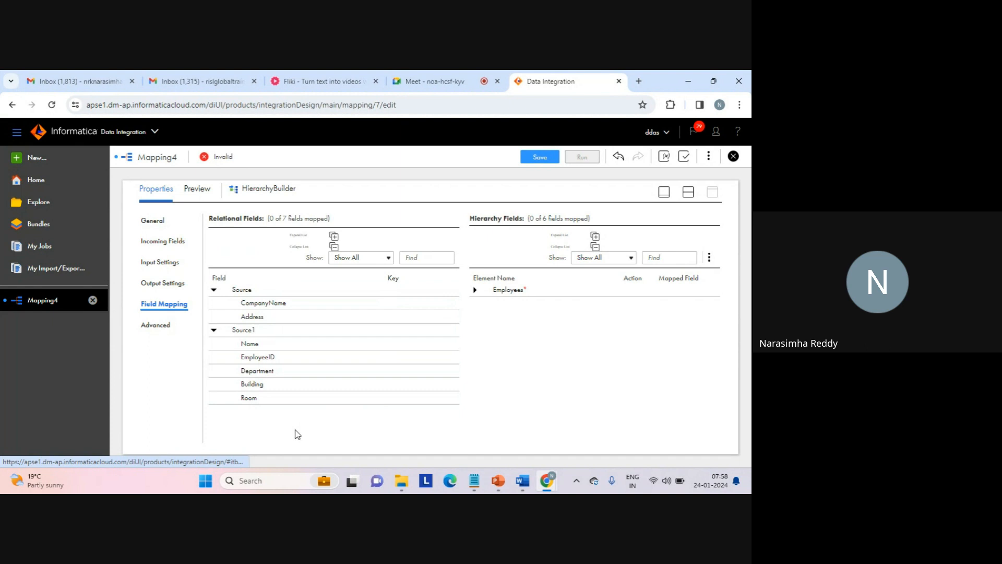
# - Mark CompanyName in Source as the primary key and Name in Source1 as a foreign key related to the Source group
pyautogui.click(389, 307)
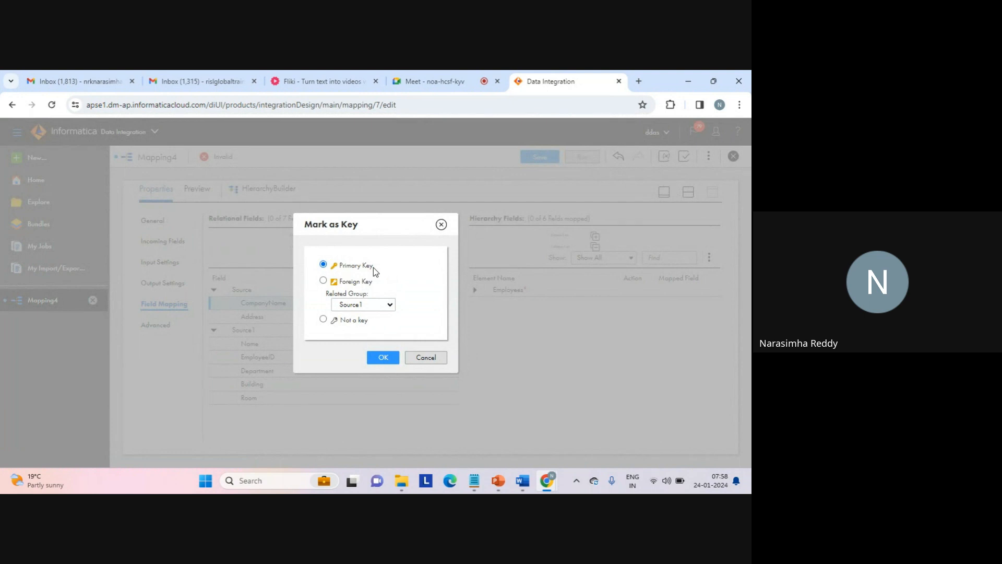
pyautogui.click(383, 358)
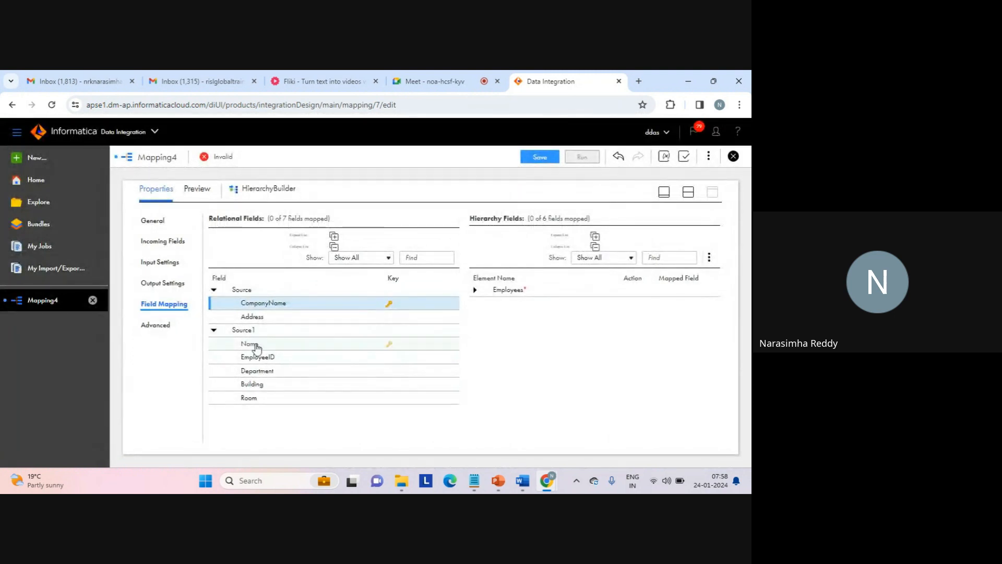
pyautogui.click(389, 345)
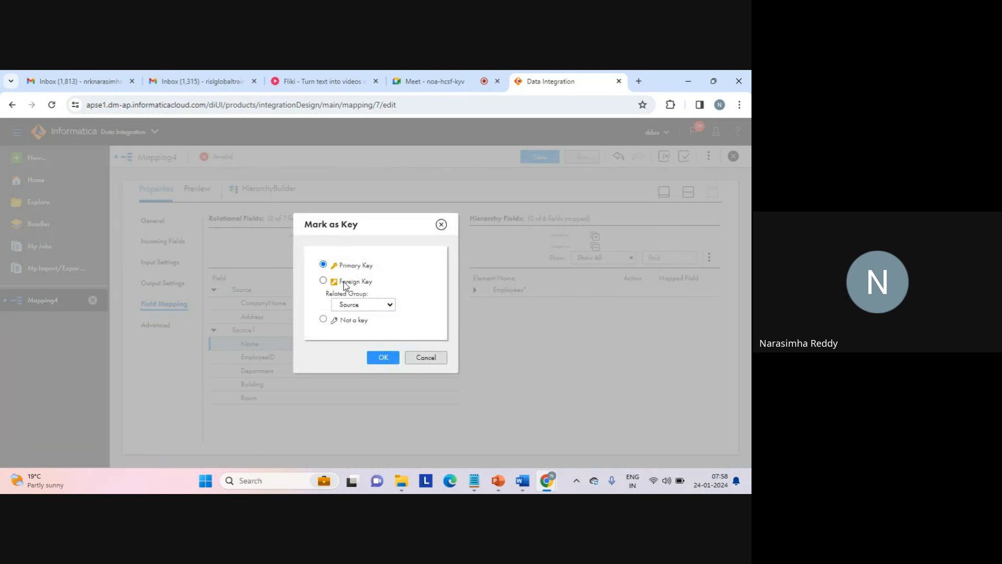
pyautogui.click(323, 281)
pyautogui.click(386, 359)
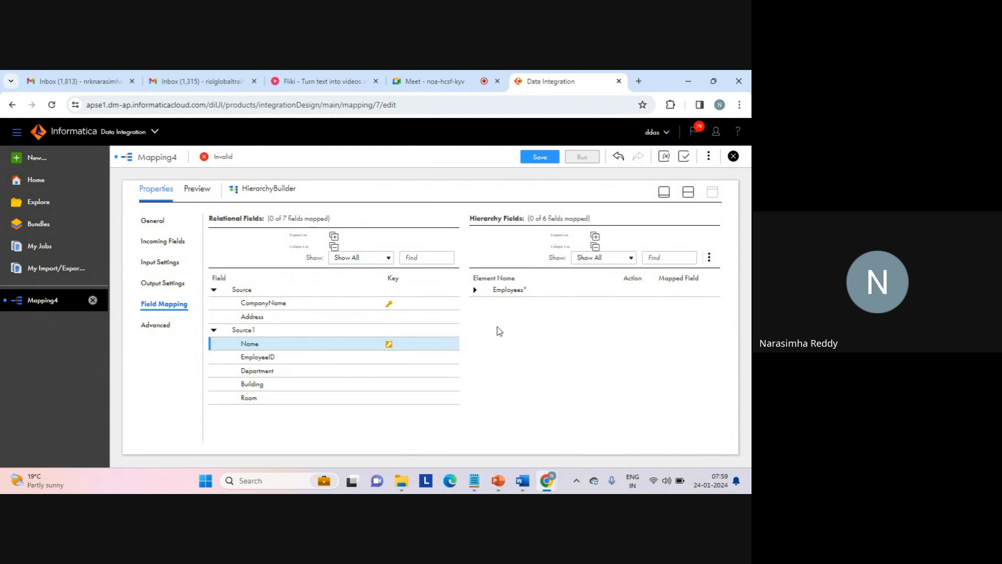
# - Expand the whole Employees hierarchy and map Source's CompanyName to its Name element and Source's Address to the nested Address element
pyautogui.click(475, 290)
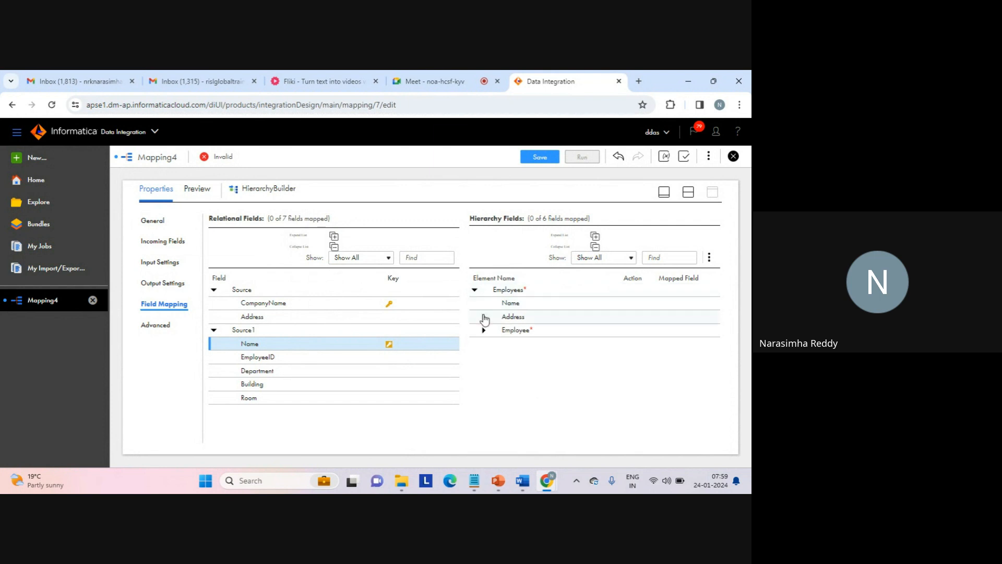
pyautogui.click(483, 316)
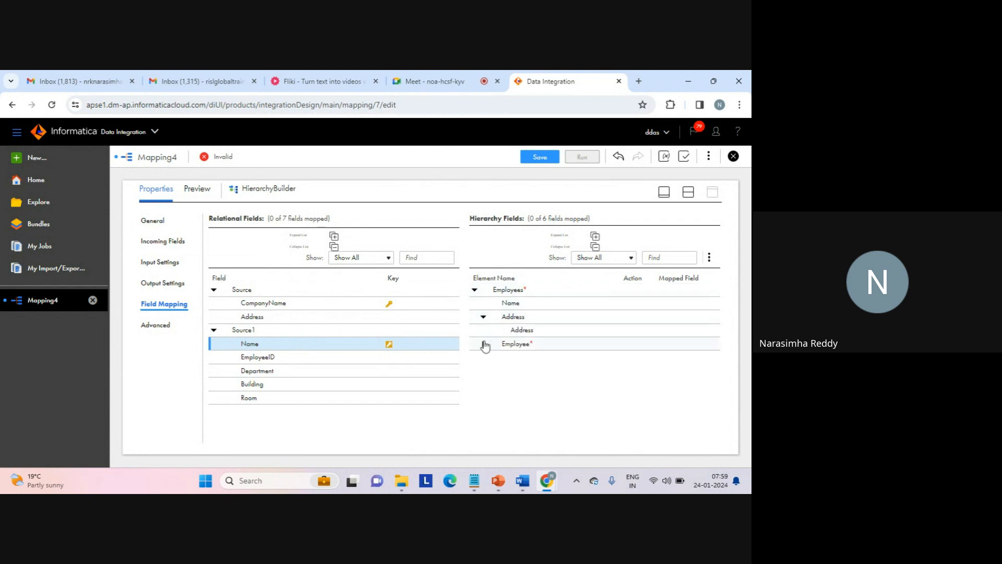
pyautogui.click(483, 344)
pyautogui.click(491, 384)
pyautogui.click(501, 411)
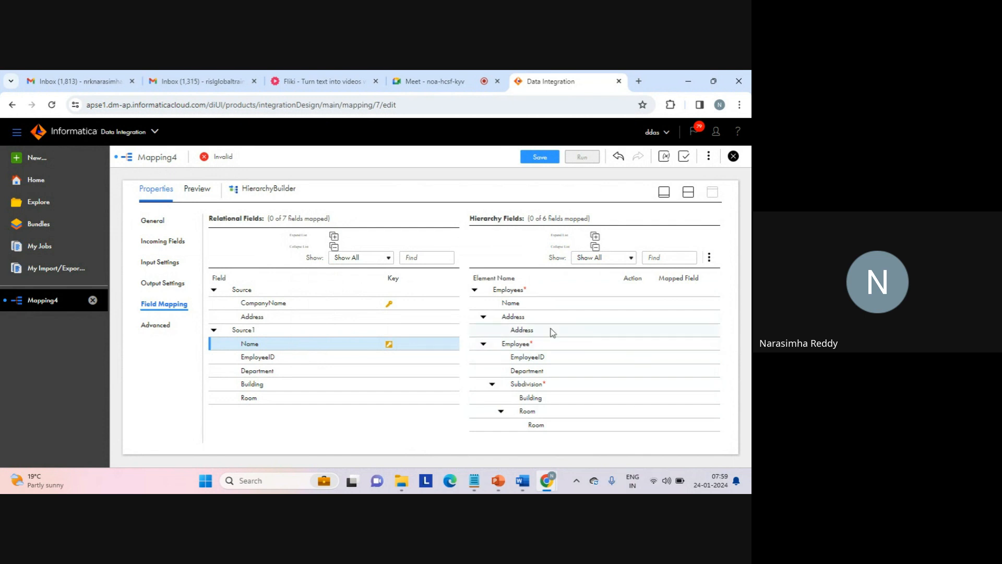
pyautogui.moveTo(416, 306); pyautogui.dragTo(490, 309)
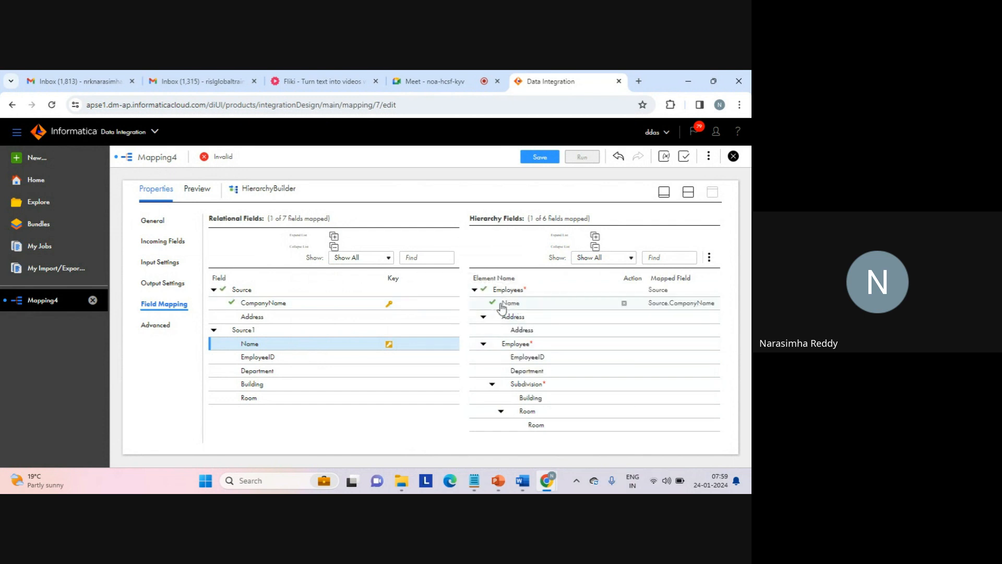
pyautogui.moveTo(382, 320); pyautogui.dragTo(517, 331)
# - Map Source1's EmployeeID, Department, Building and Room to the matching elements under Employee in the hierarchy
pyautogui.moveTo(343, 356); pyautogui.dragTo(505, 363)
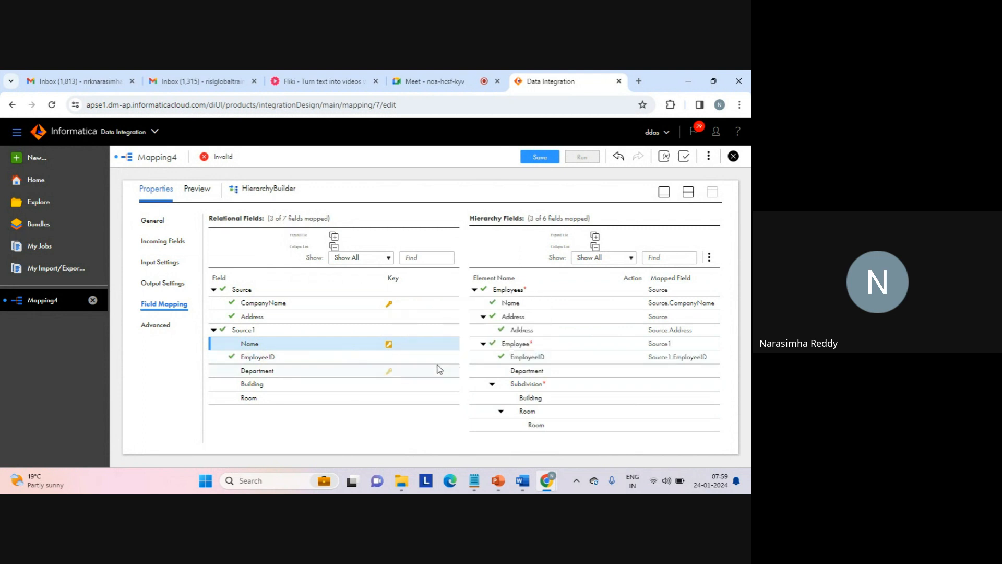
pyautogui.moveTo(403, 367); pyautogui.dragTo(526, 372)
pyautogui.moveTo(413, 386); pyautogui.dragTo(509, 401)
pyautogui.moveTo(392, 401); pyautogui.dragTo(526, 427)
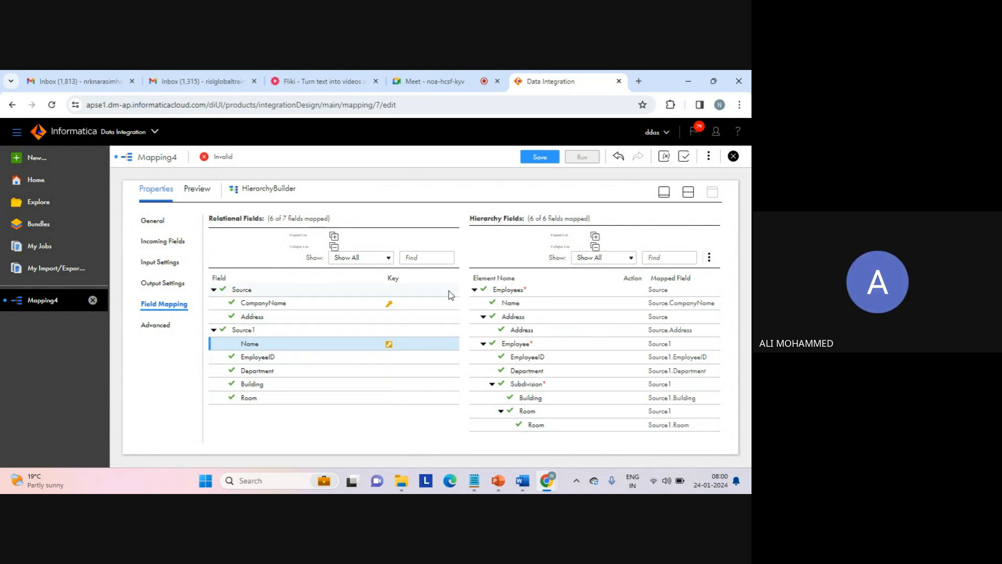
# - Examine the relational fields filtered by mapped, unmapped and key fields, and return the list to showing all
pyautogui.click(389, 259)
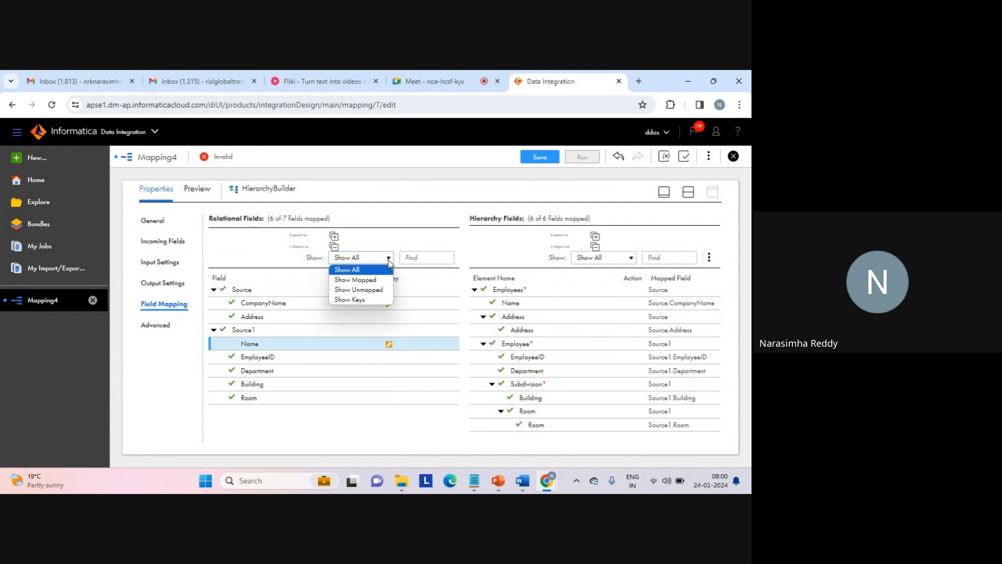
pyautogui.click(370, 281)
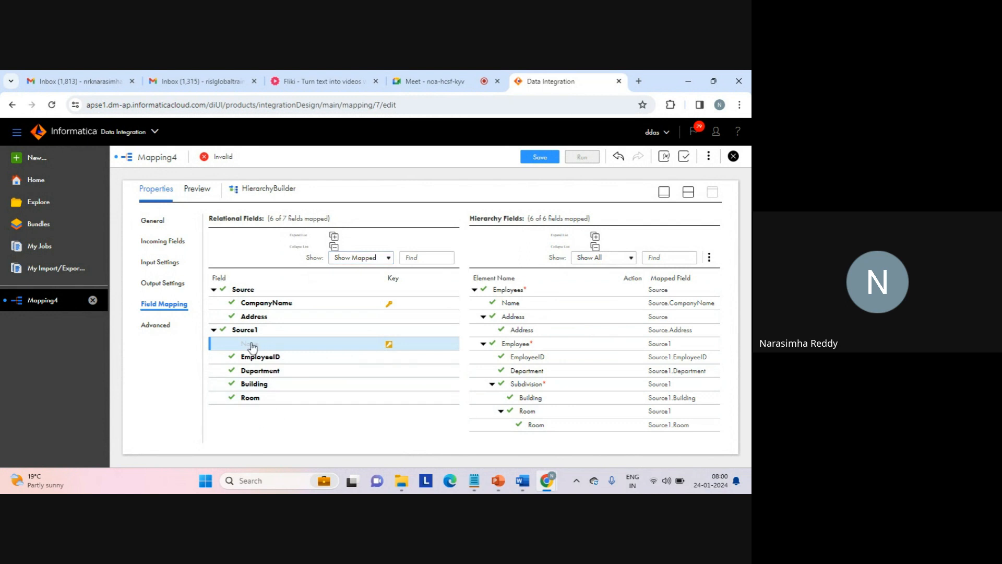
pyautogui.moveTo(253, 344)
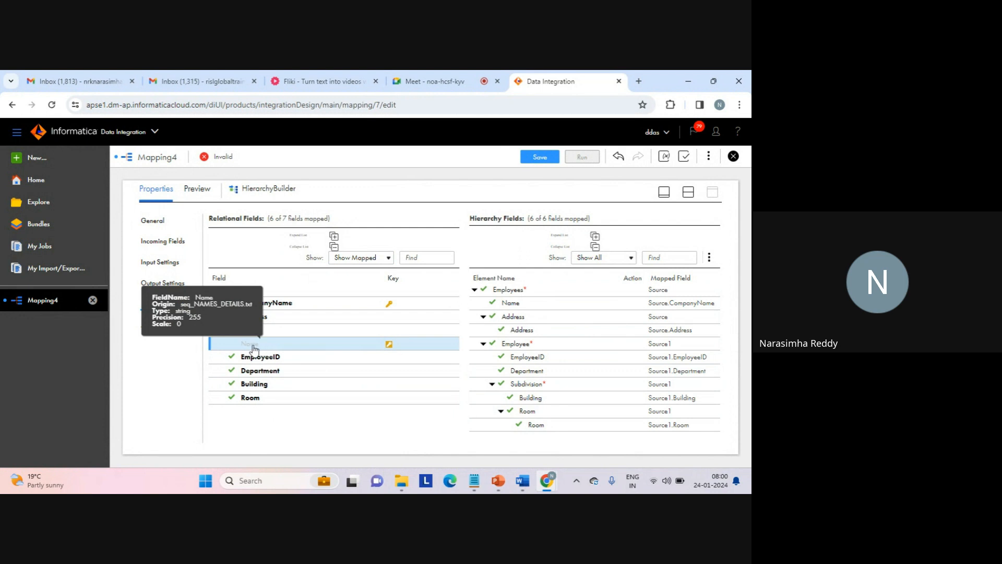
pyautogui.moveTo(296, 305)
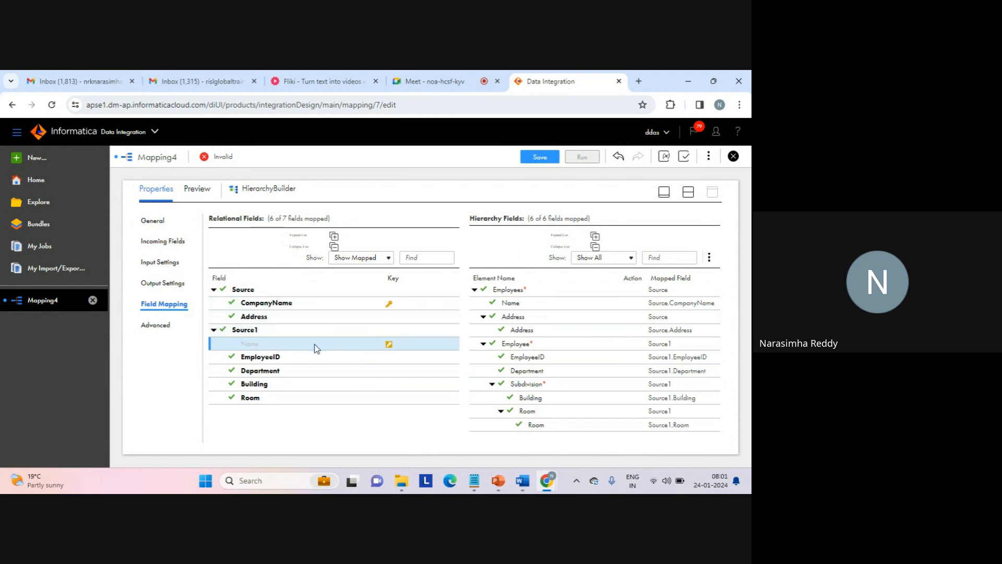
pyautogui.click(388, 258)
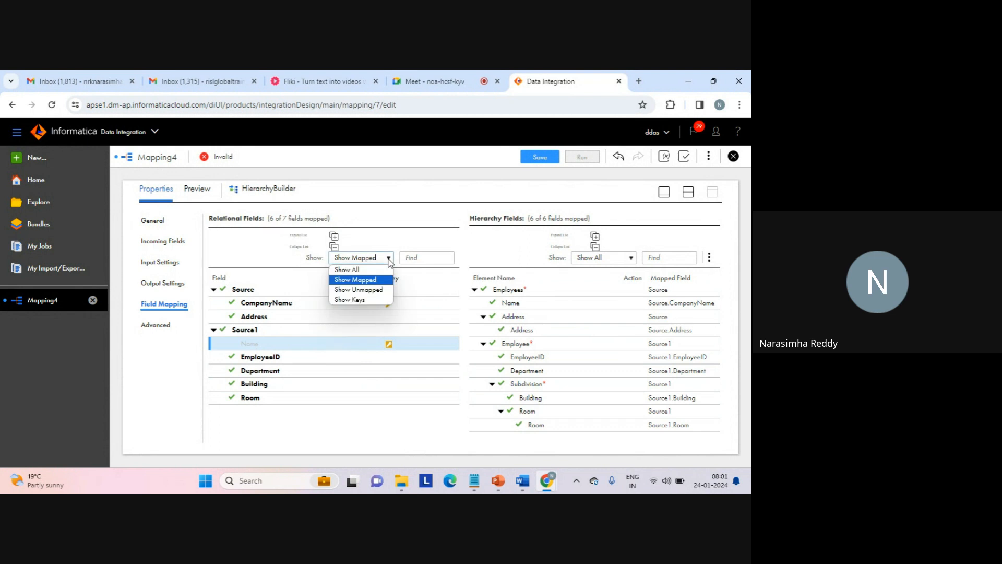
pyautogui.click(365, 289)
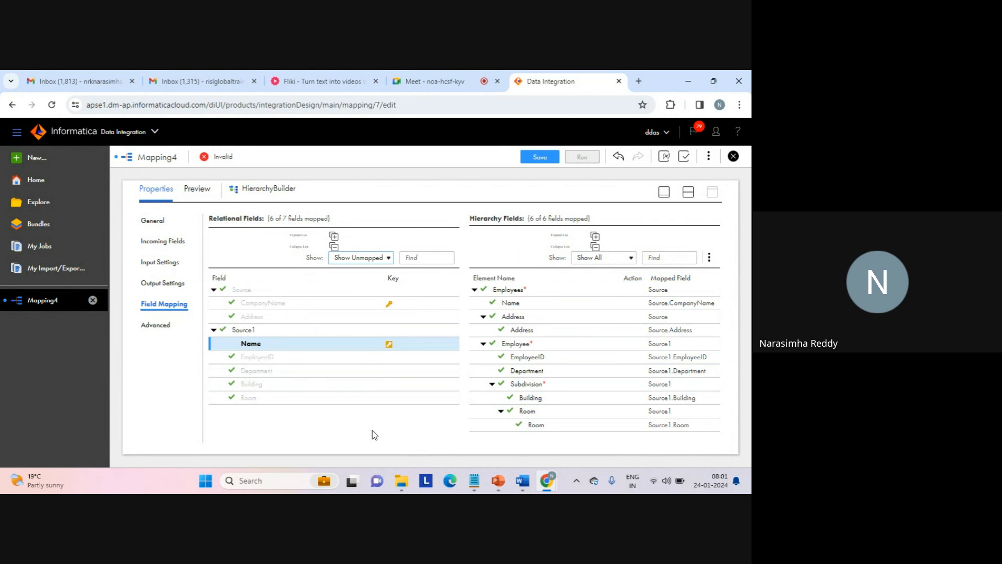
pyautogui.click(386, 259)
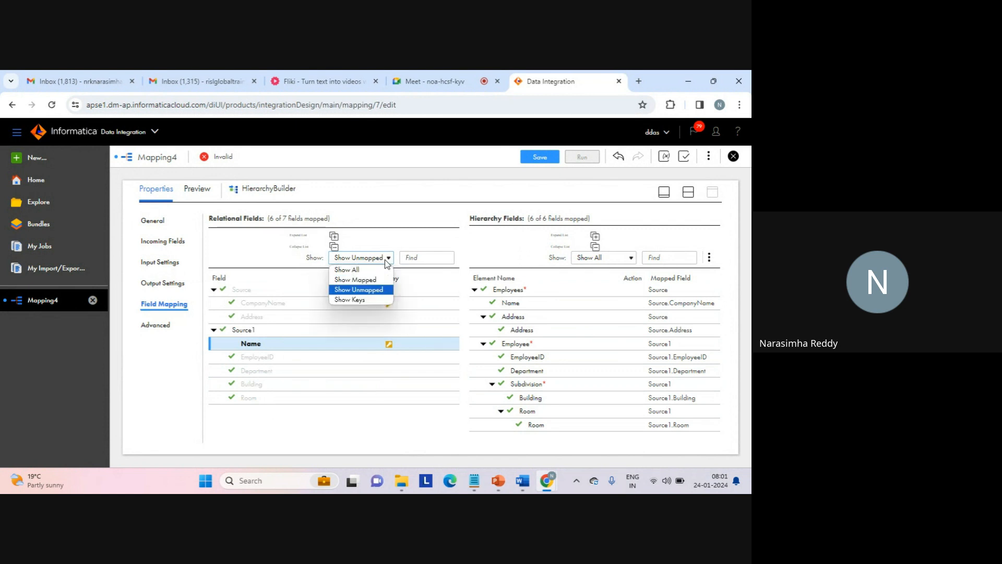
pyautogui.click(349, 300)
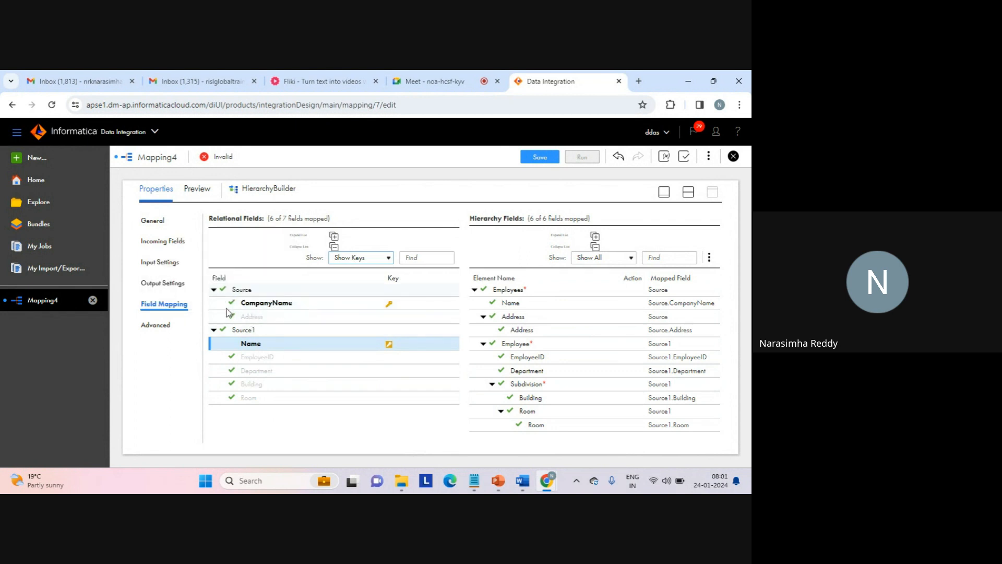
pyautogui.click(386, 258)
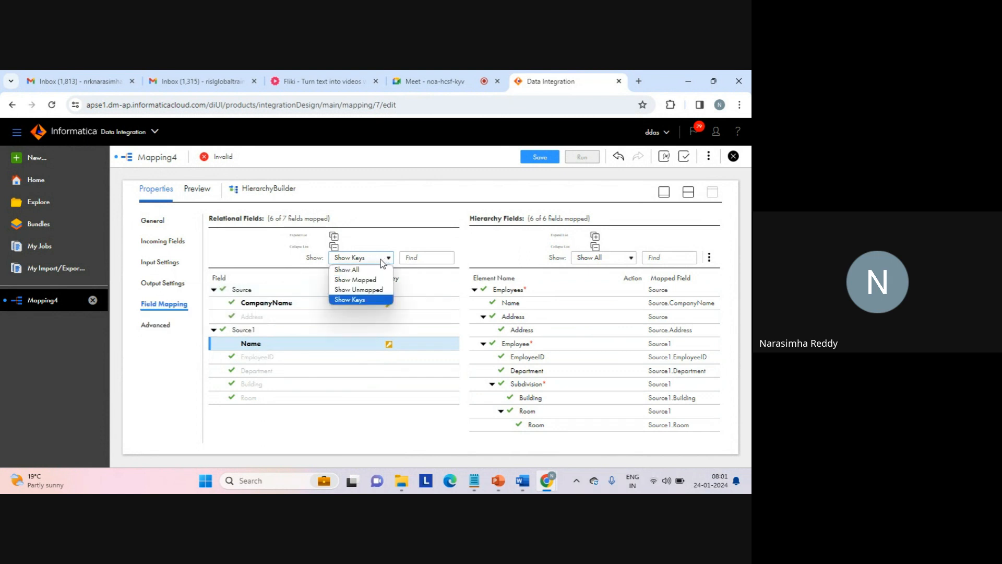
pyautogui.click(361, 269)
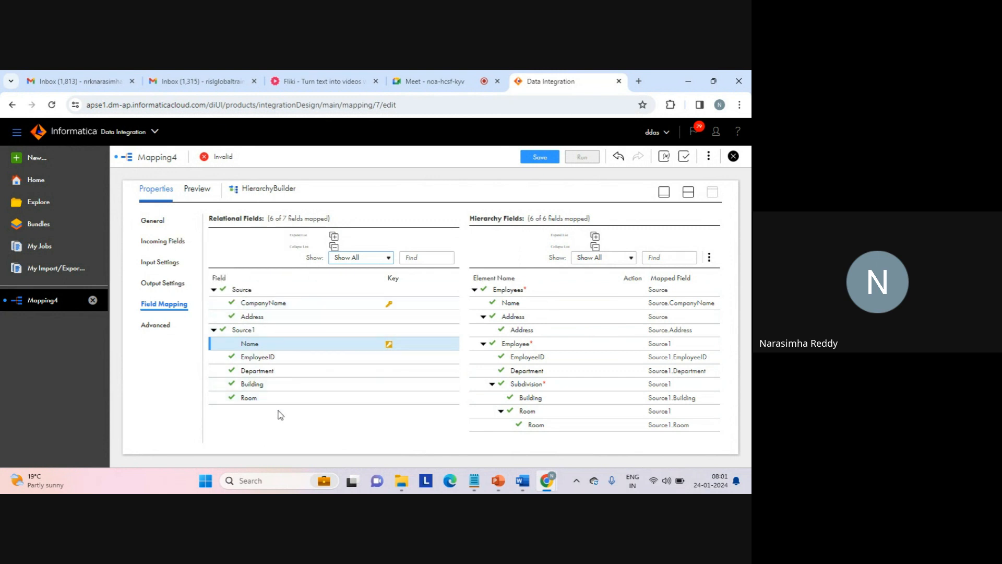
pyautogui.moveTo(241, 344)
# - Examine the hierarchy fields filtered by mapped, unmapped and required elements, and return the list to showing all
pyautogui.click(632, 259)
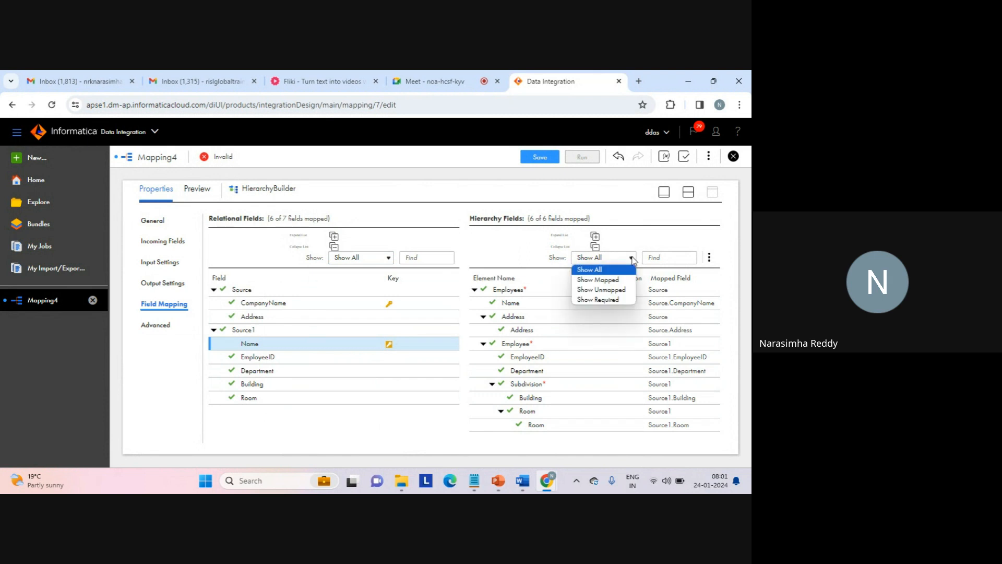
pyautogui.click(595, 281)
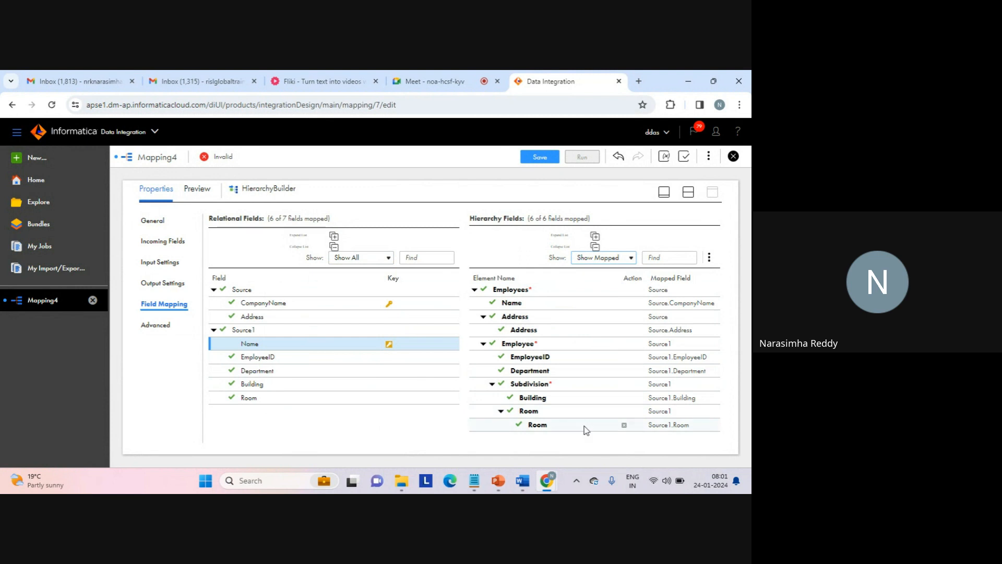
pyautogui.click(631, 257)
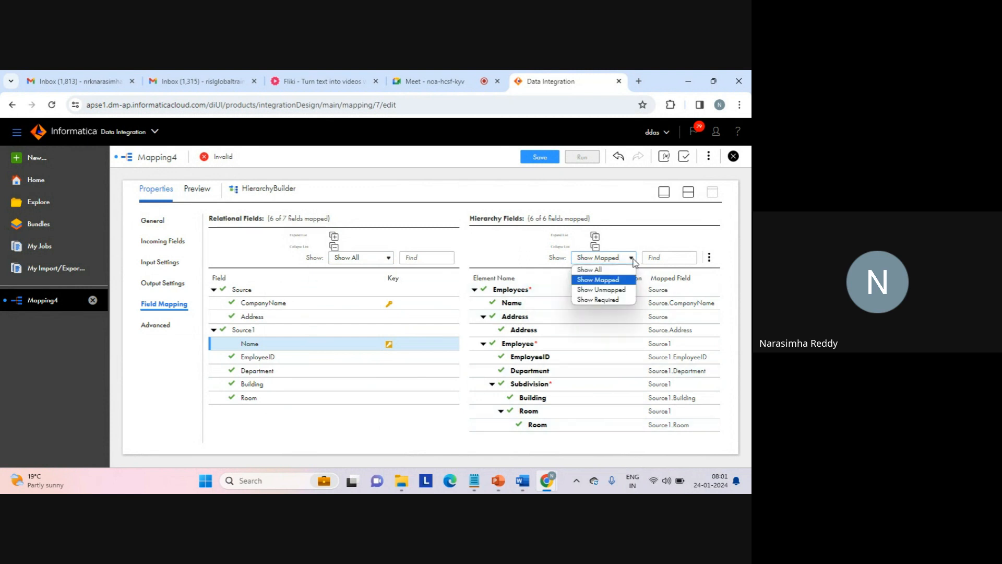
pyautogui.click(611, 292)
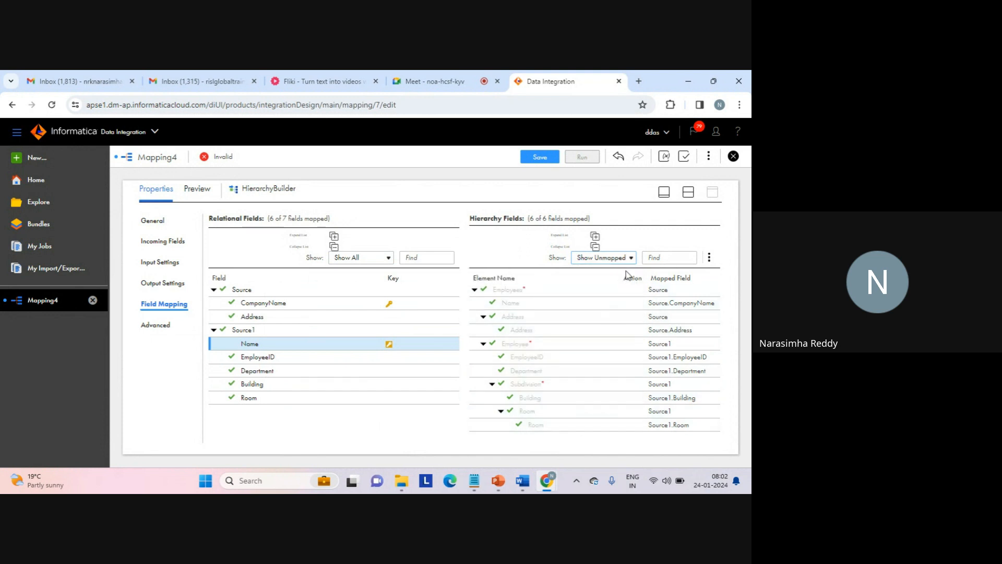
pyautogui.click(605, 258)
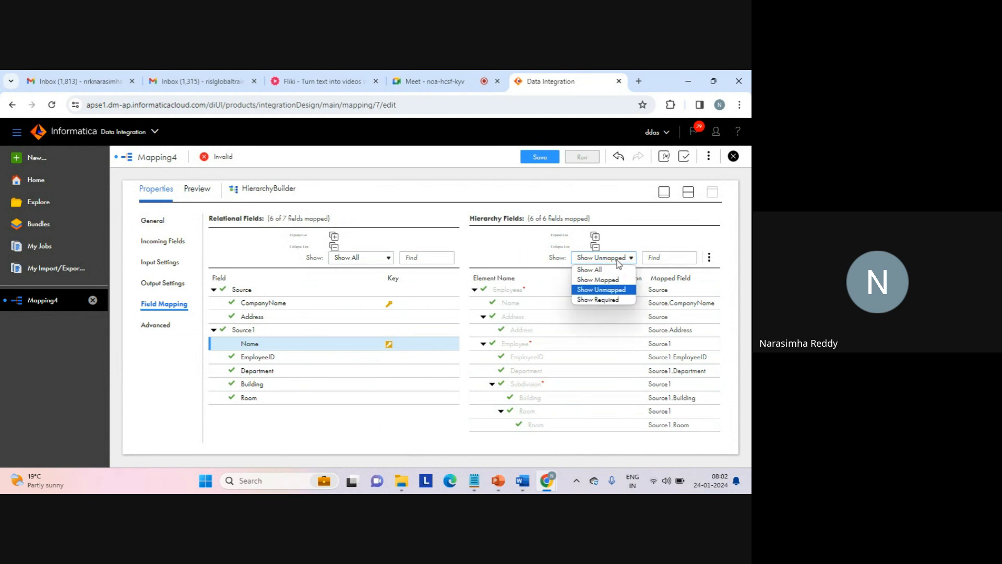
pyautogui.click(601, 299)
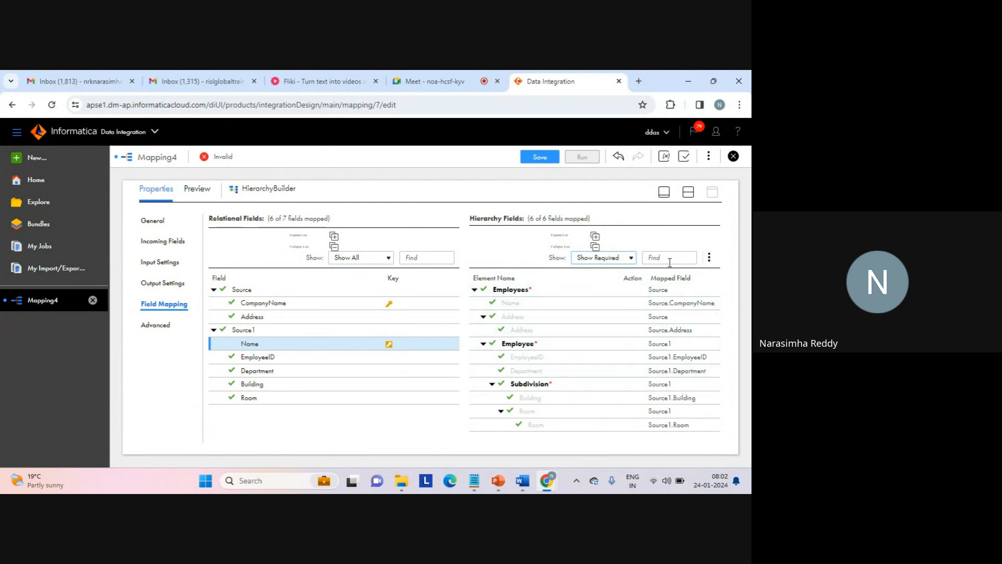
pyautogui.click(631, 259)
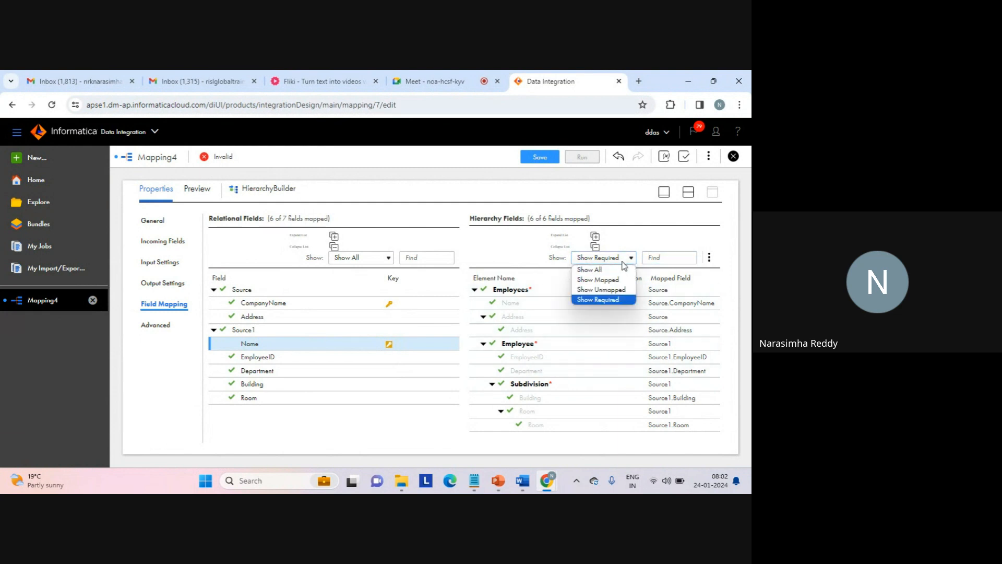
pyautogui.click(604, 270)
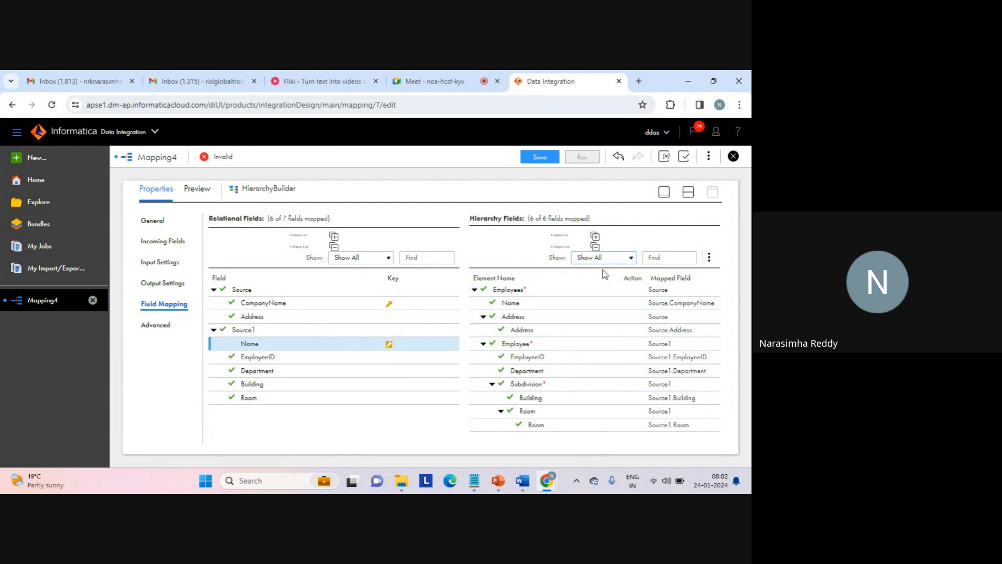
# - Search the hierarchy fields for Room, examine the matching elements, and clear the search
pyautogui.click(650, 261)
pyautogui.write('Room')
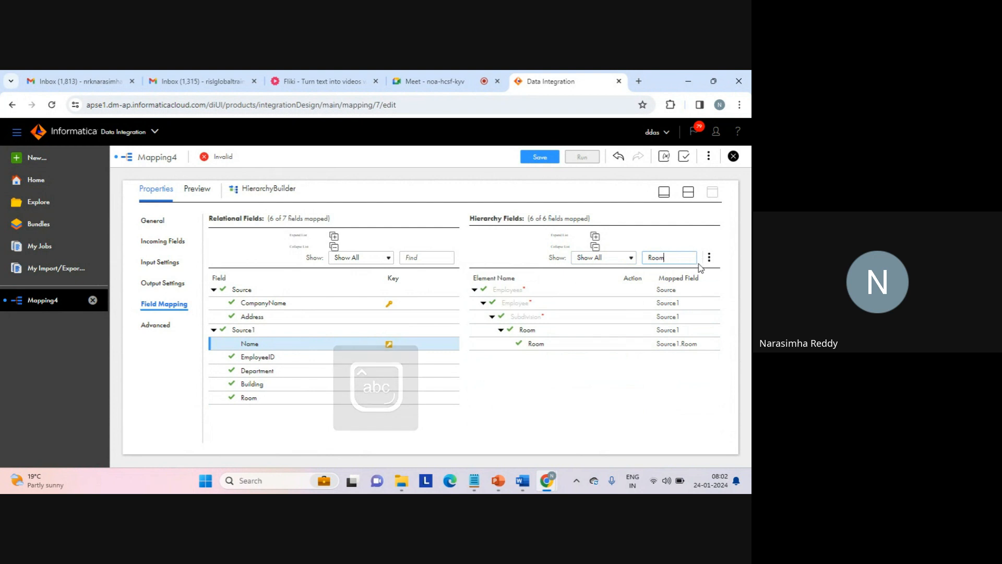
pyautogui.click(632, 427)
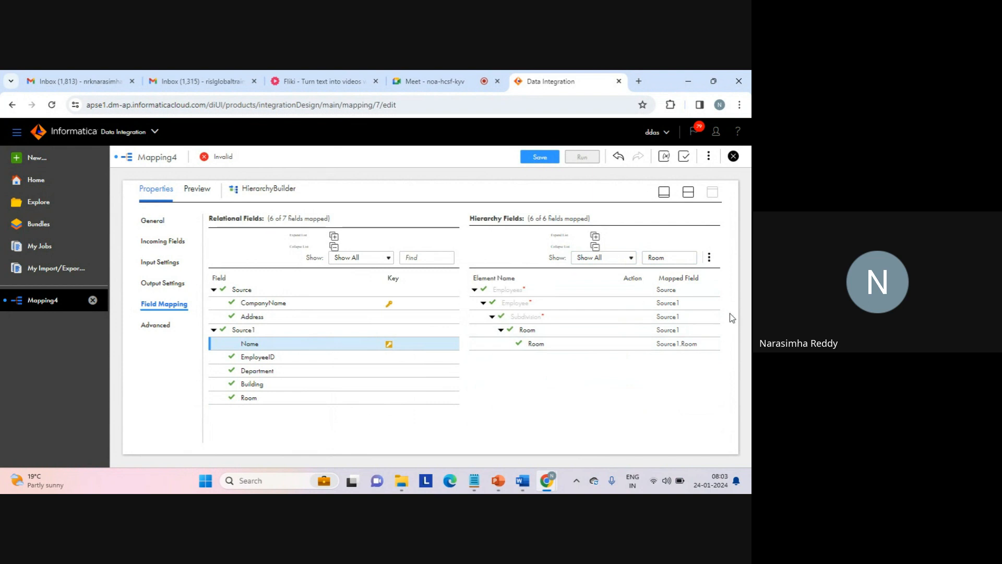
pyautogui.doubleClick(660, 258)
pyautogui.press('BackSpace')
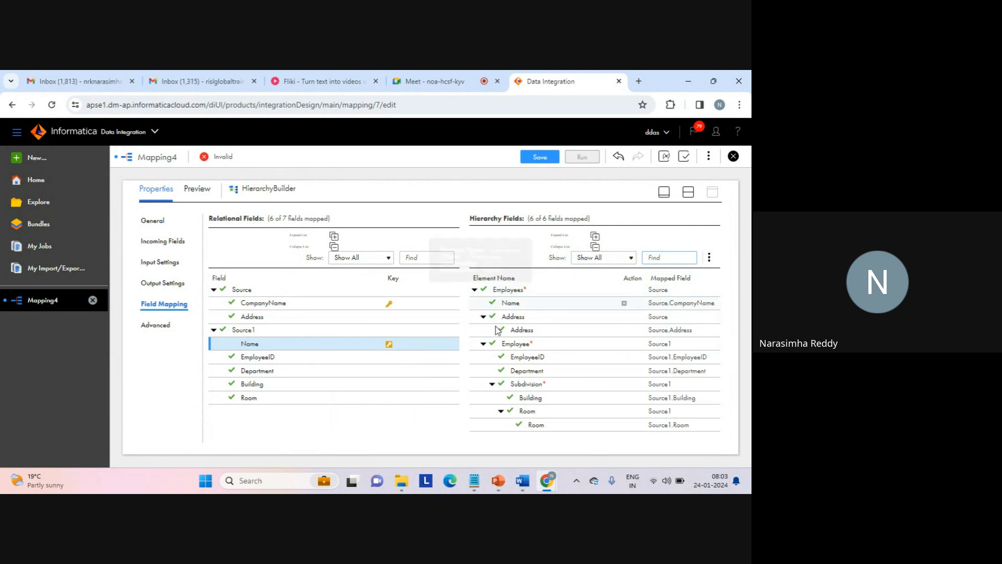
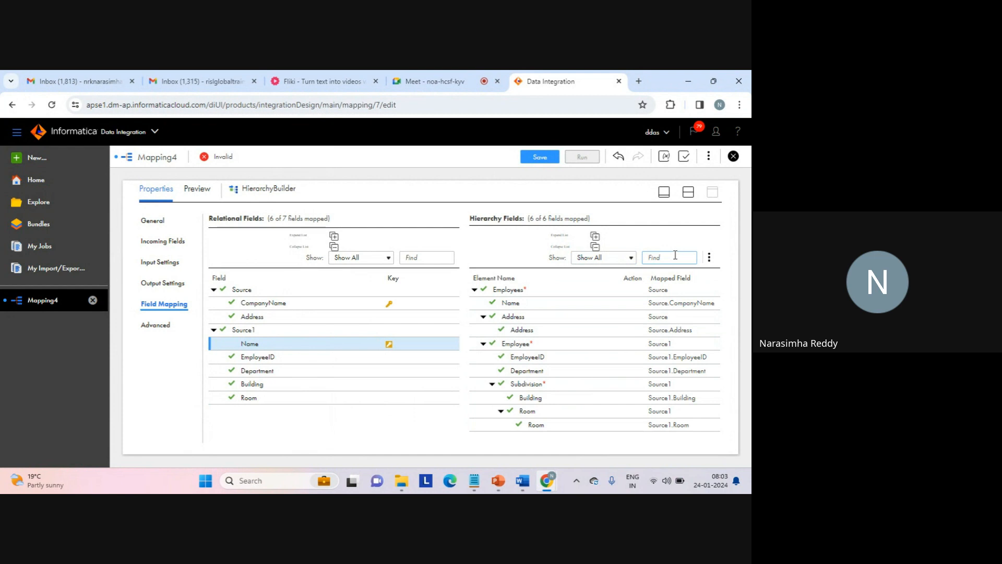
# - Collapse and re-expand the relational fields and the hierarchy fields to examine both trees
pyautogui.click(335, 237)
pyautogui.click(333, 246)
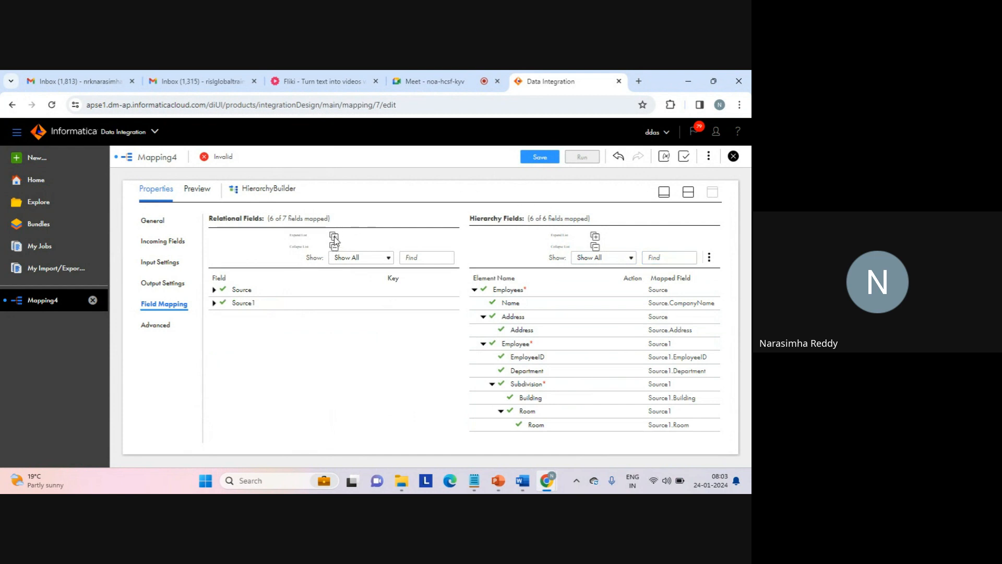
pyautogui.click(334, 237)
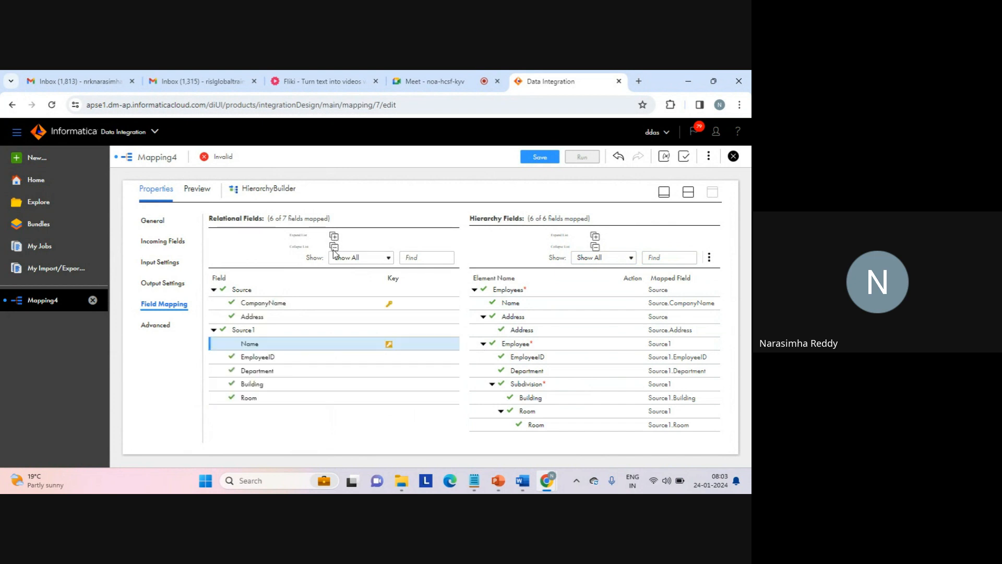
pyautogui.click(334, 247)
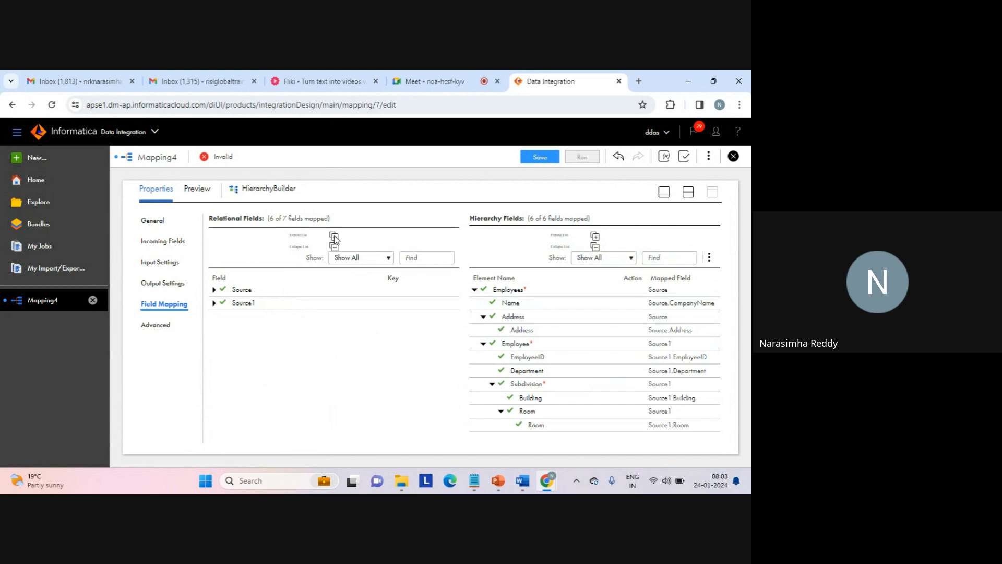
pyautogui.click(334, 237)
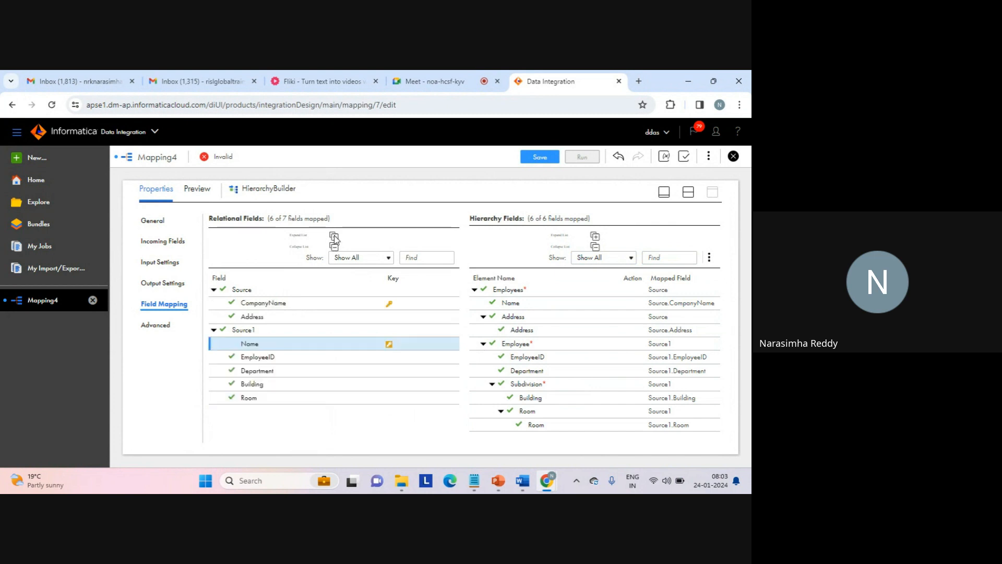
pyautogui.click(595, 247)
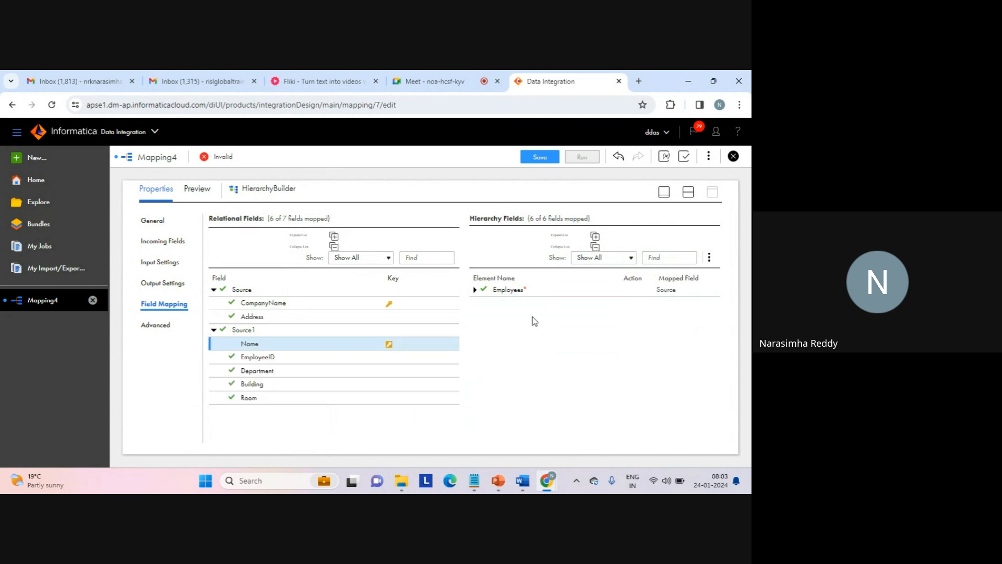
pyautogui.click(595, 237)
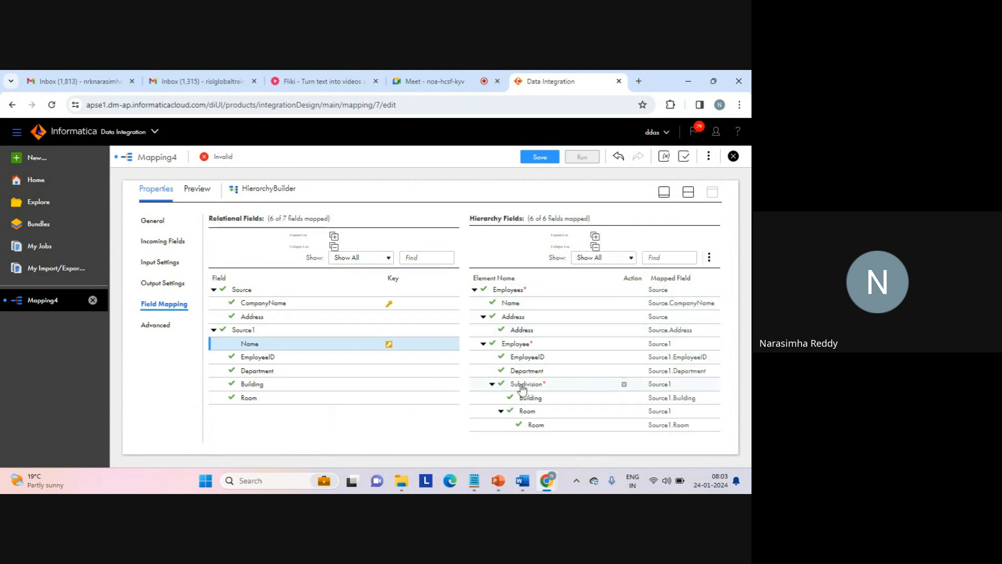
pyautogui.click(709, 257)
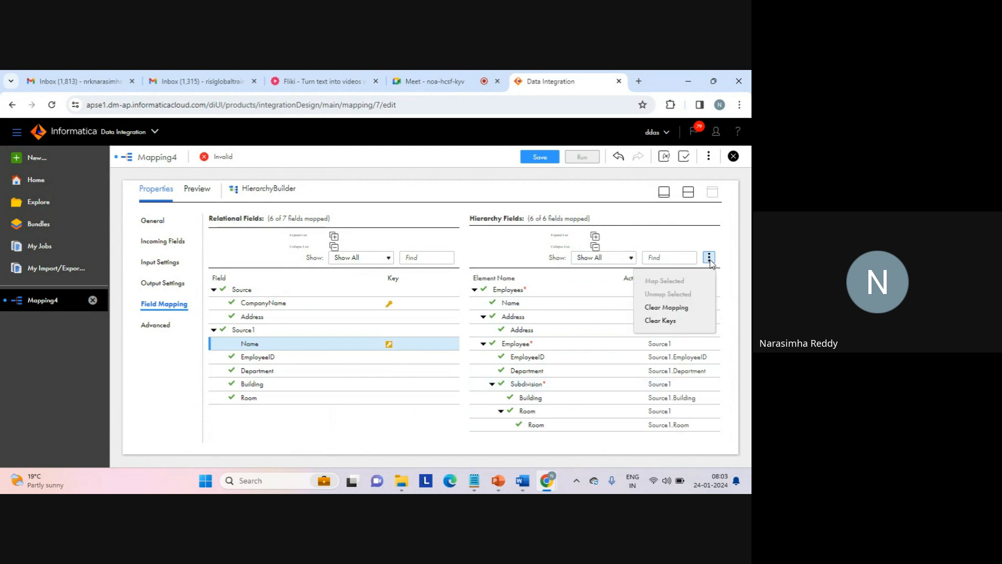
# - Set the Target transformation's connection to web_target_file_connection (Flat File)
pyautogui.click(689, 193)
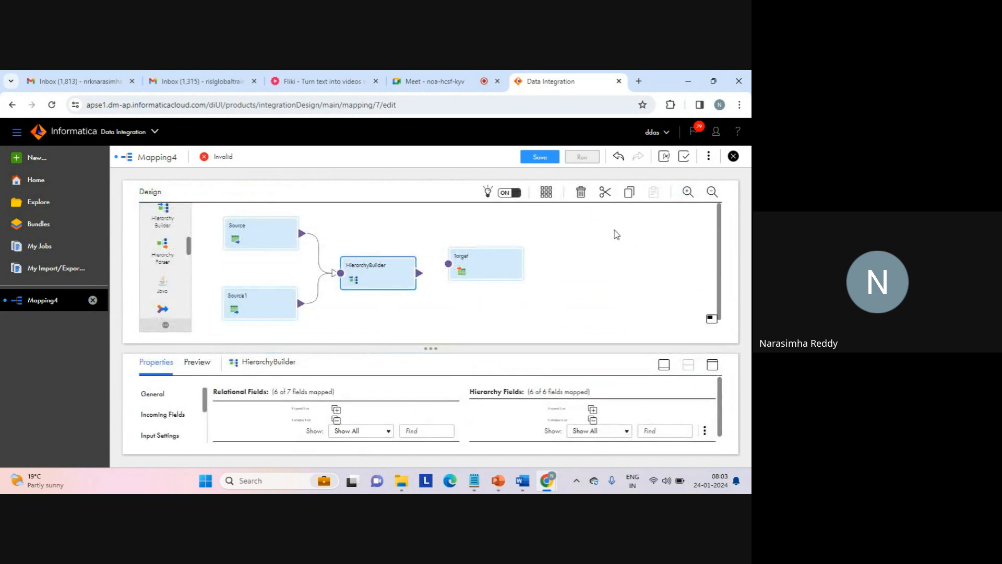
pyautogui.click(530, 263)
pyautogui.click(485, 261)
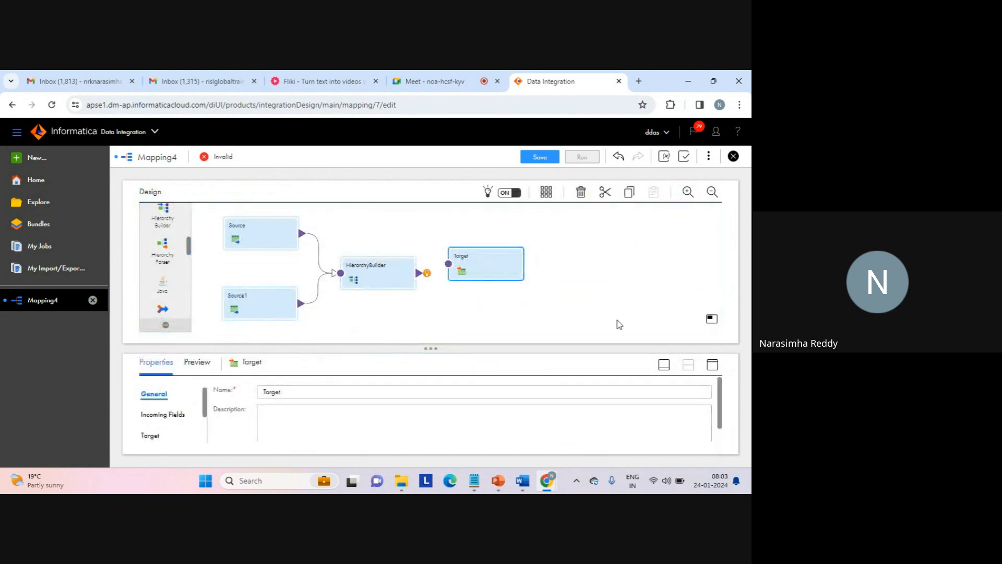
pyautogui.click(713, 365)
pyautogui.click(166, 242)
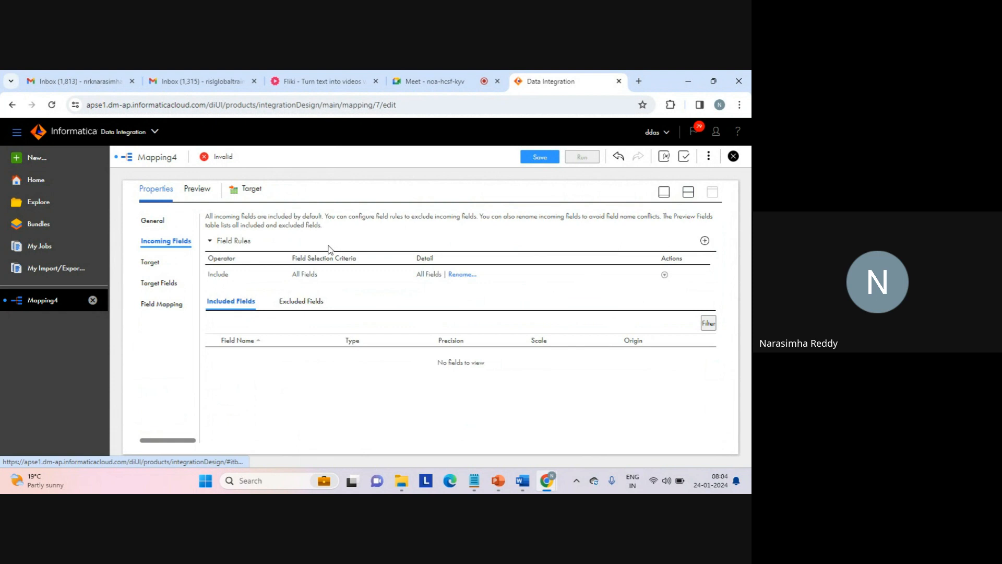
pyautogui.click(151, 262)
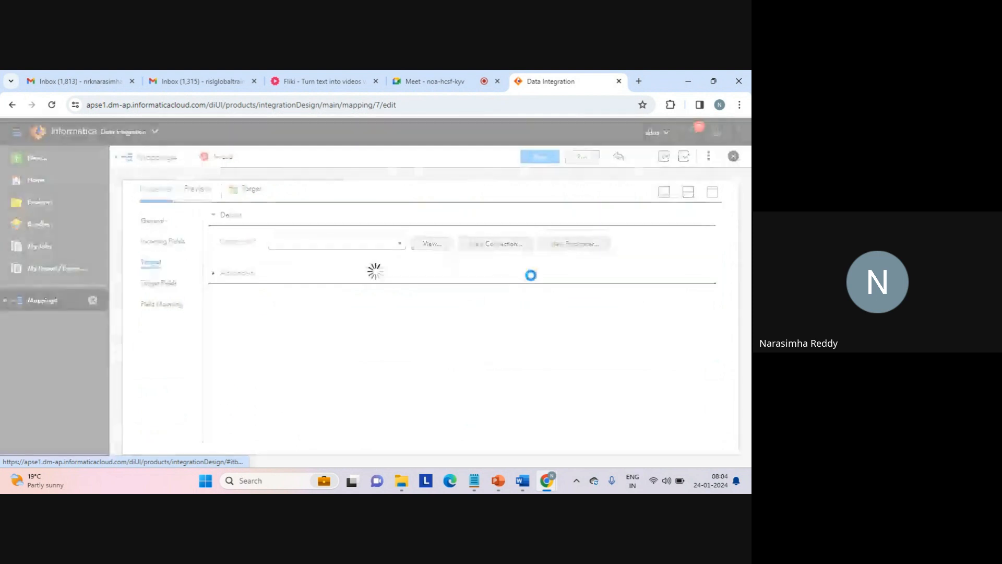
pyautogui.click(400, 248)
pyautogui.moveTo(404, 281); pyautogui.dragTo(405, 344)
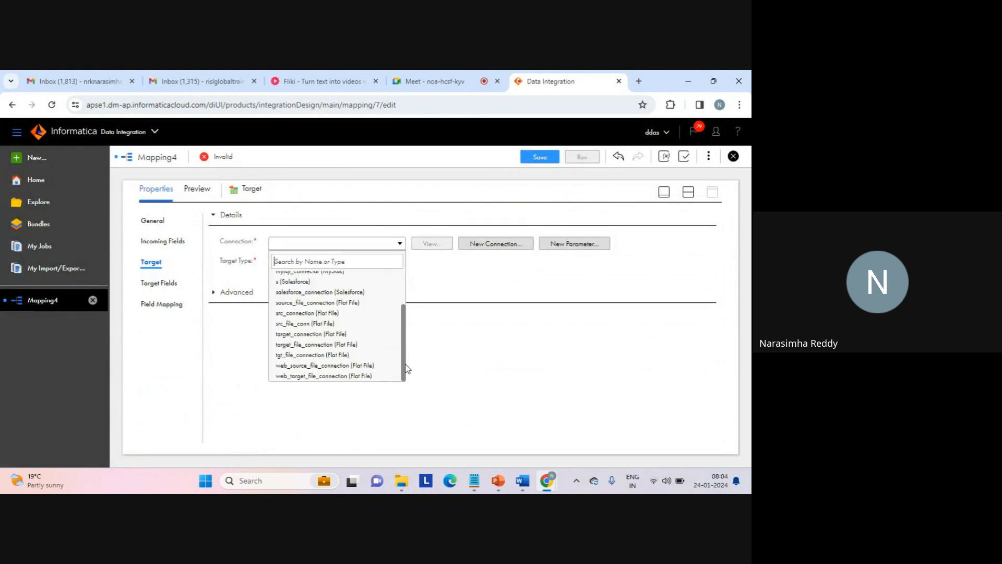
pyautogui.click(339, 376)
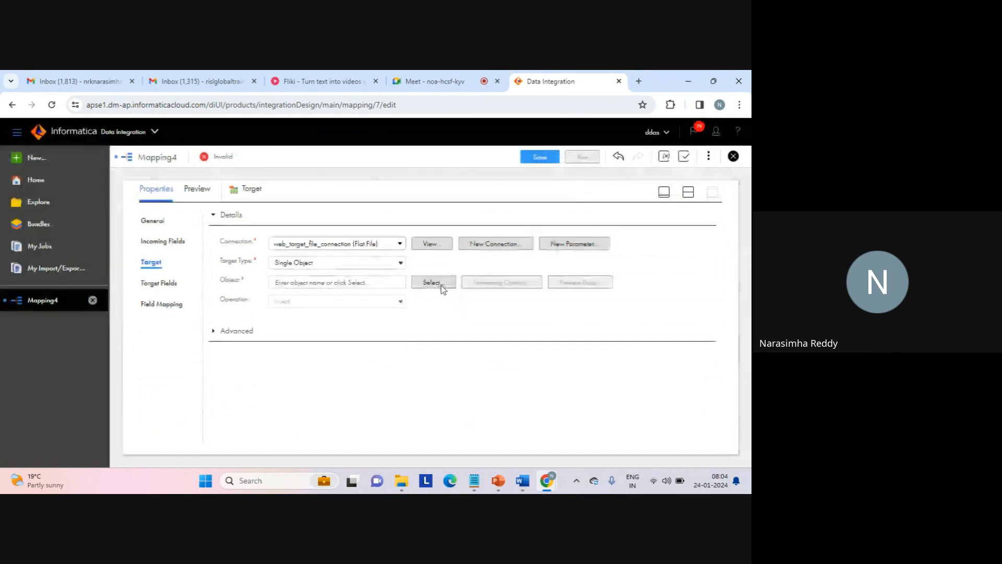
# - Choose a target object created new at runtime with the static file name hierarchy_builder_2_sources_gt.txt
pyautogui.click(435, 284)
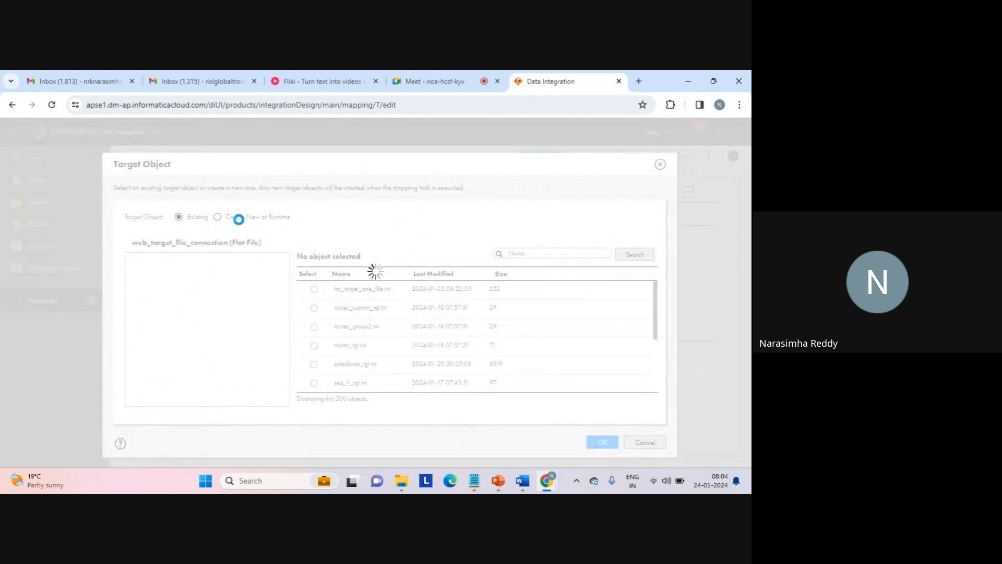
pyautogui.click(220, 219)
pyautogui.click(245, 311)
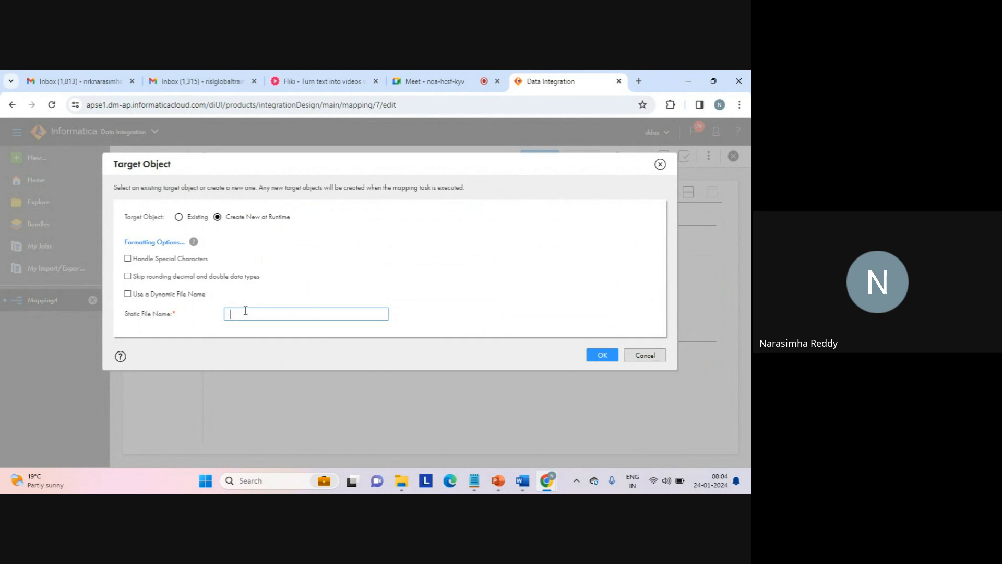
pyautogui.write('hierarchy_builder_')
pyautogui.write('tgt.txt')
pyautogui.click(284, 316)
pyautogui.write('12_sources_')
pyautogui.press('Left')
pyautogui.press('Left')
pyautogui.press('Delete')
pyautogui.click(603, 357)
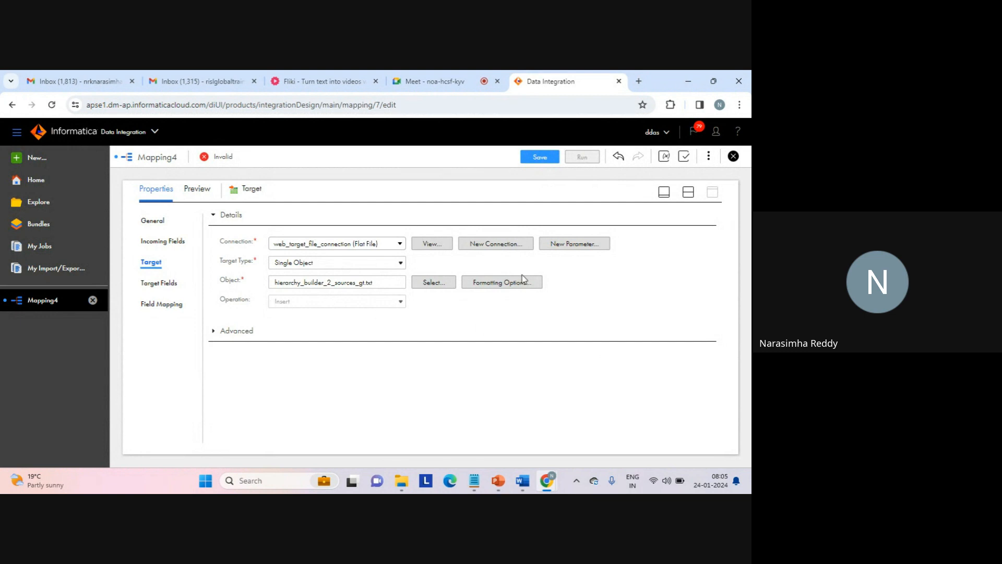
# - Move the Target farther from HierarchyBuilder on the canvas and correct its object name to hierarchy_builder_2_sources_tgt.txt
pyautogui.click(687, 192)
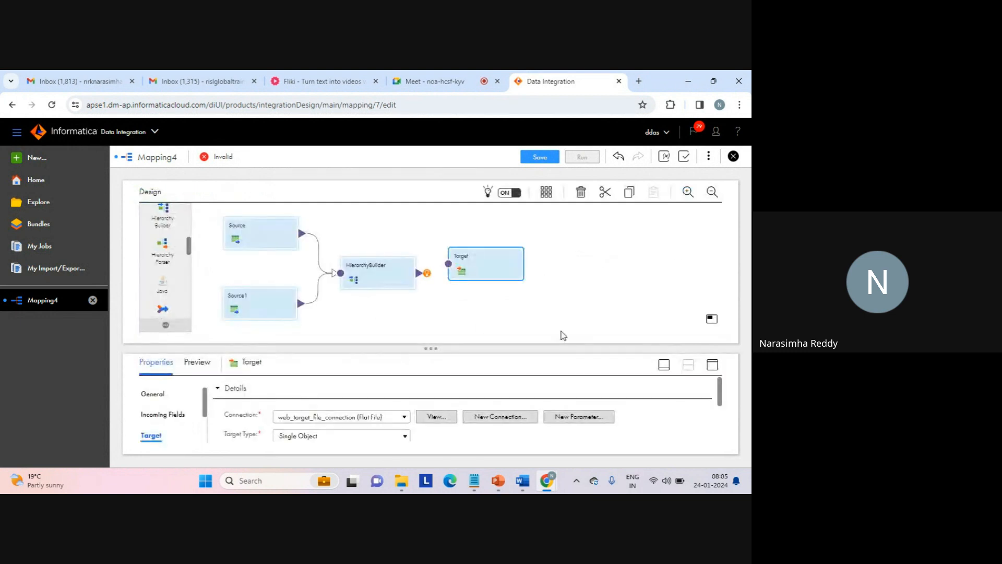
pyautogui.moveTo(483, 271); pyautogui.dragTo(525, 289)
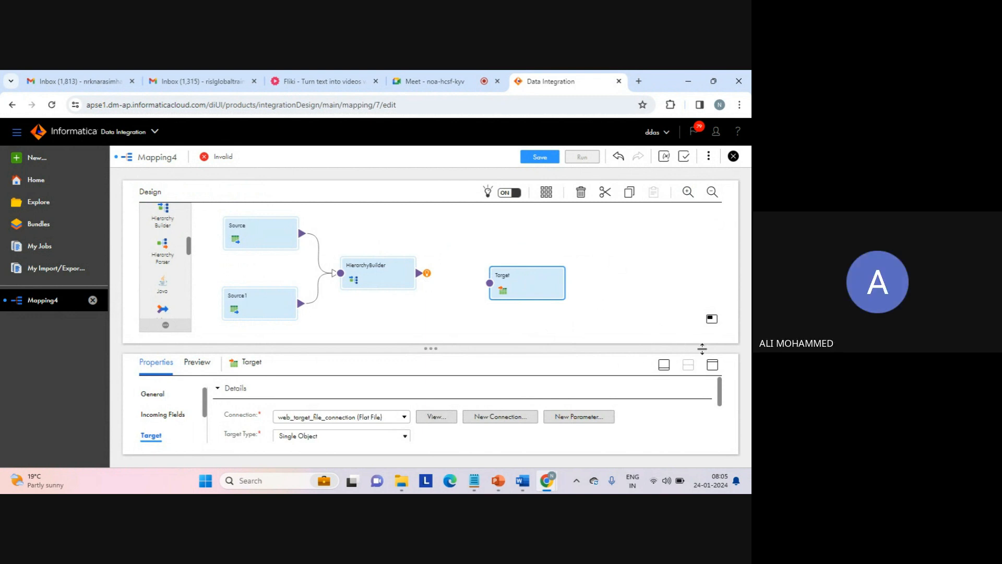
pyautogui.click(712, 364)
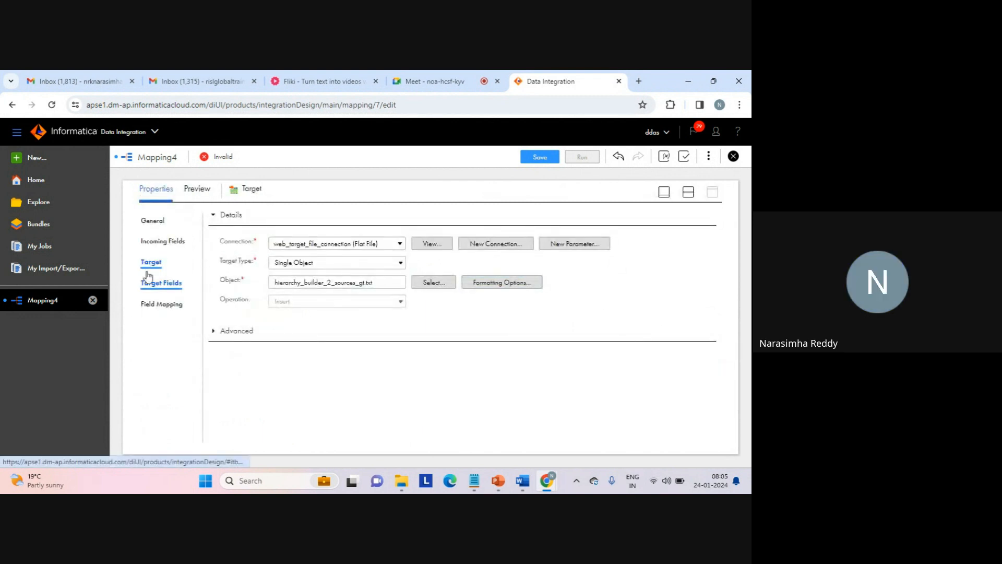
pyautogui.click(381, 282)
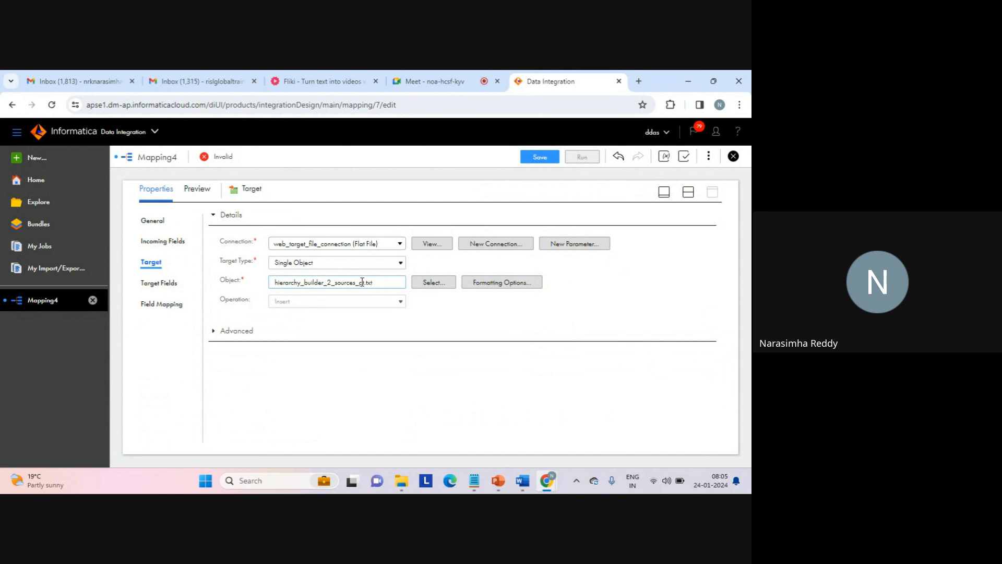
pyautogui.write('t')
pyautogui.click(454, 321)
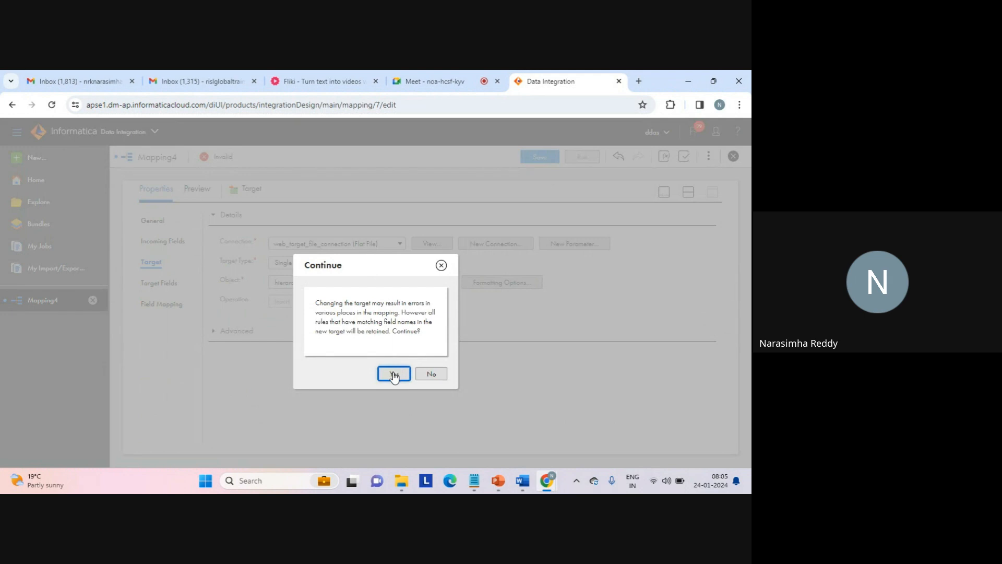
pyautogui.click(394, 373)
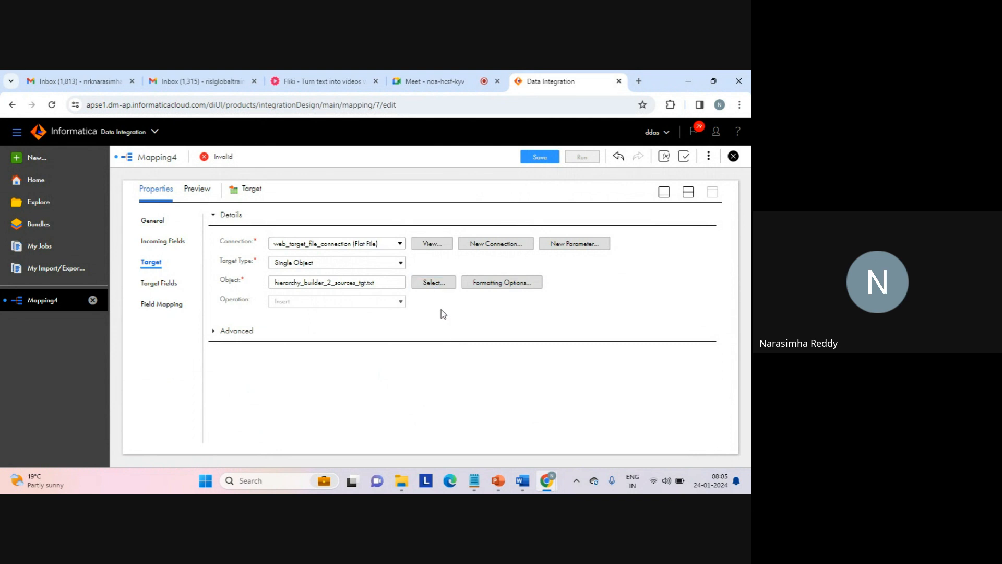
# - Check the target object's creation option and static file name, leaving the settings as they are
pyautogui.click(431, 282)
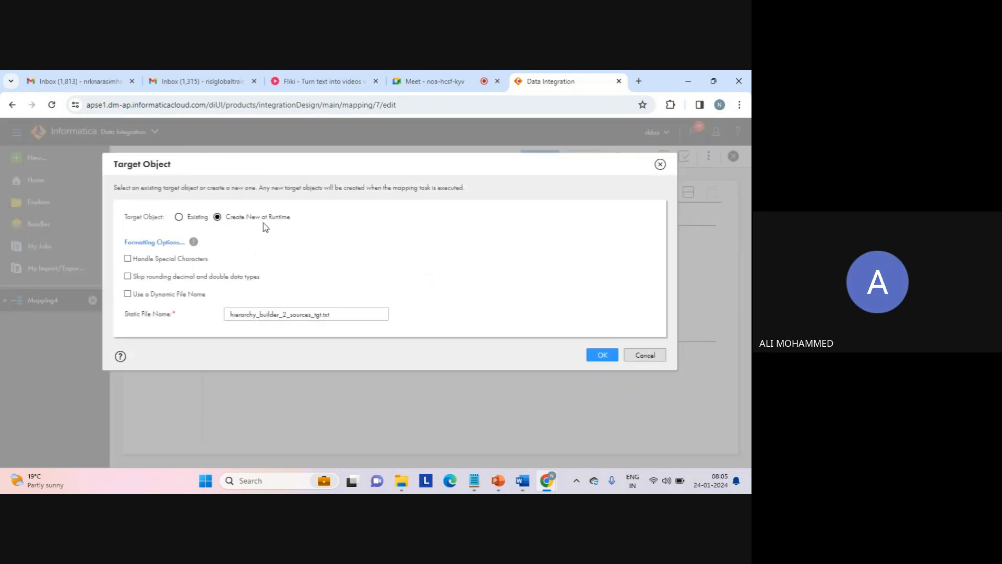
pyautogui.click(341, 311)
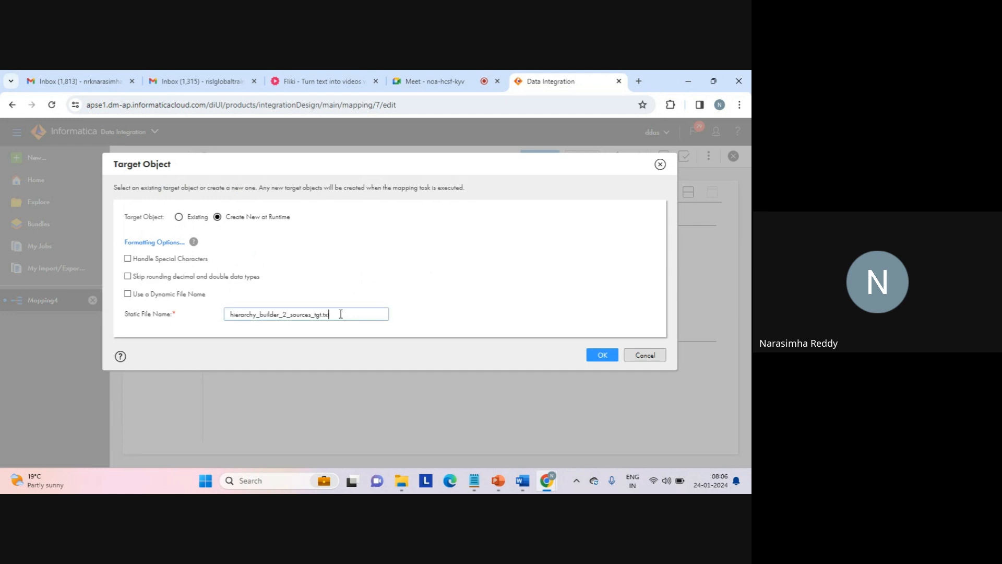
pyautogui.click(644, 356)
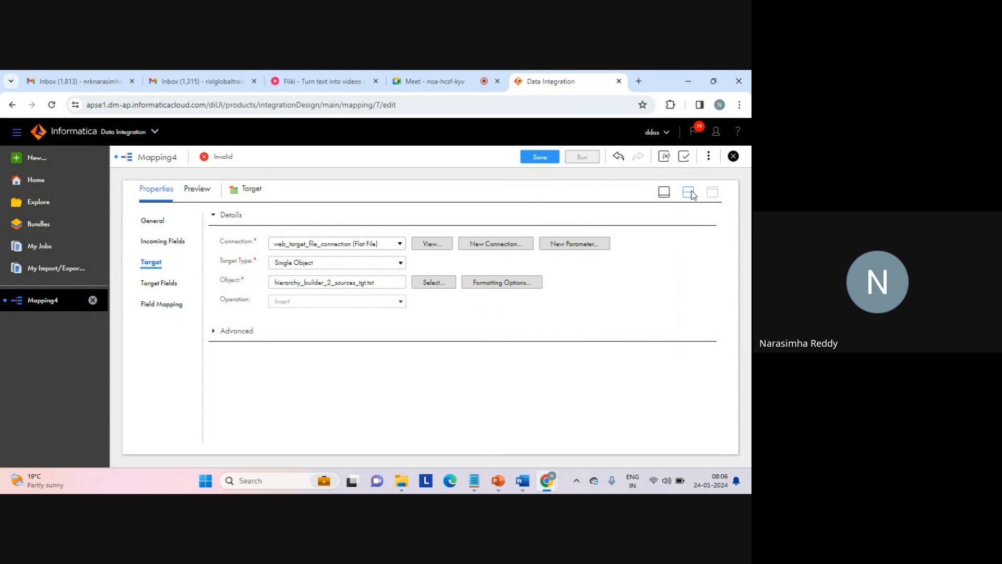
# - Connect the HierarchyBuilder output to the Target transformation
pyautogui.click(690, 192)
pyautogui.click(458, 258)
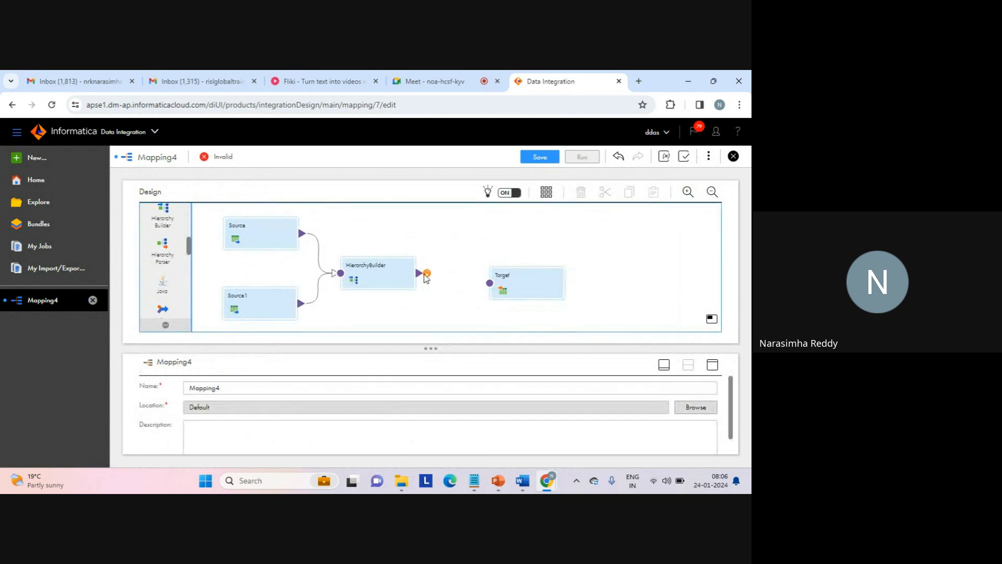
pyautogui.moveTo(431, 278); pyautogui.dragTo(489, 286)
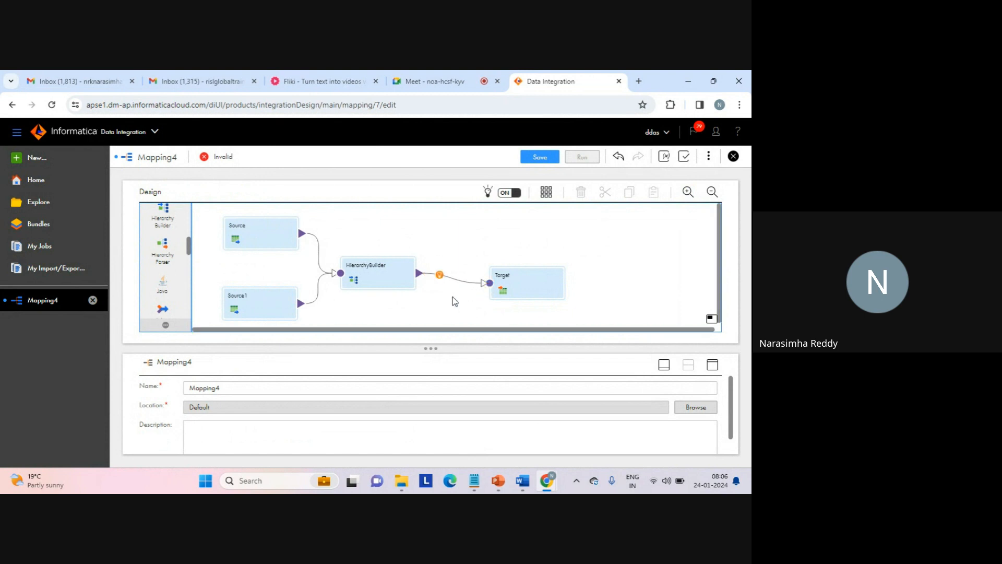
# - Rename the mapping as Mapping_hierarchy_builder_2_sources and save it
pyautogui.click(219, 390)
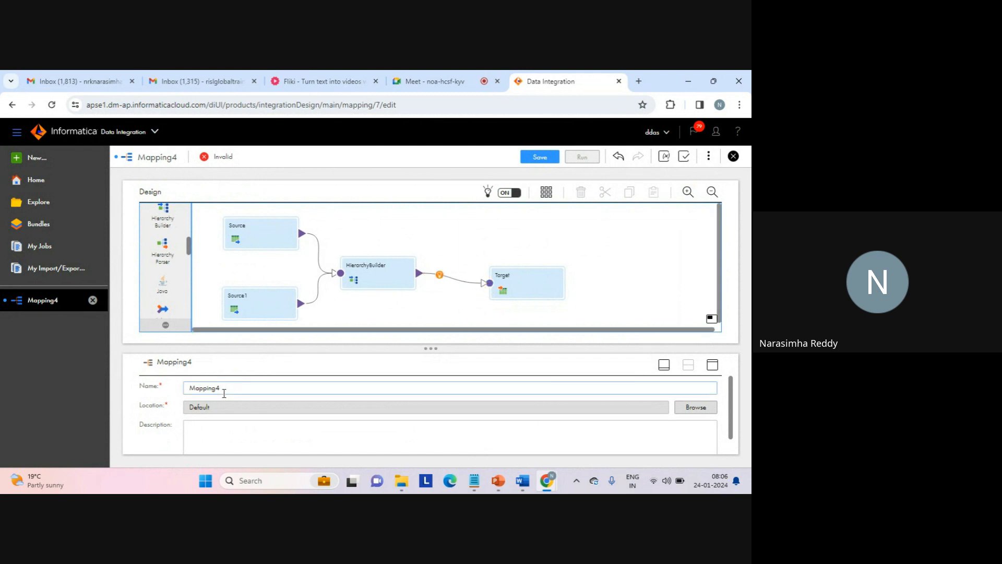
pyautogui.press('BackSpace')
pyautogui.write('_')
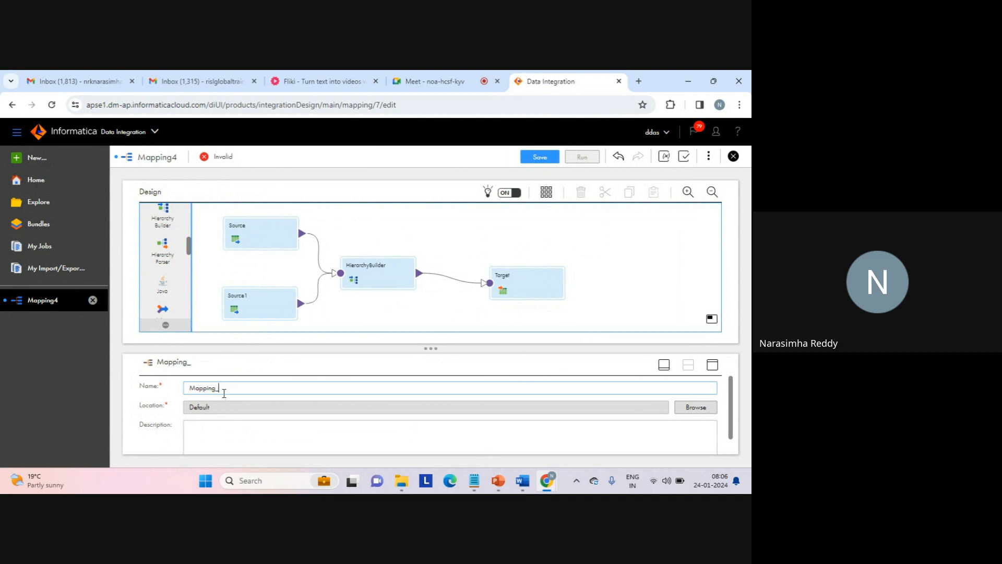
pyautogui.write('hierarchy_builder_2_sources')
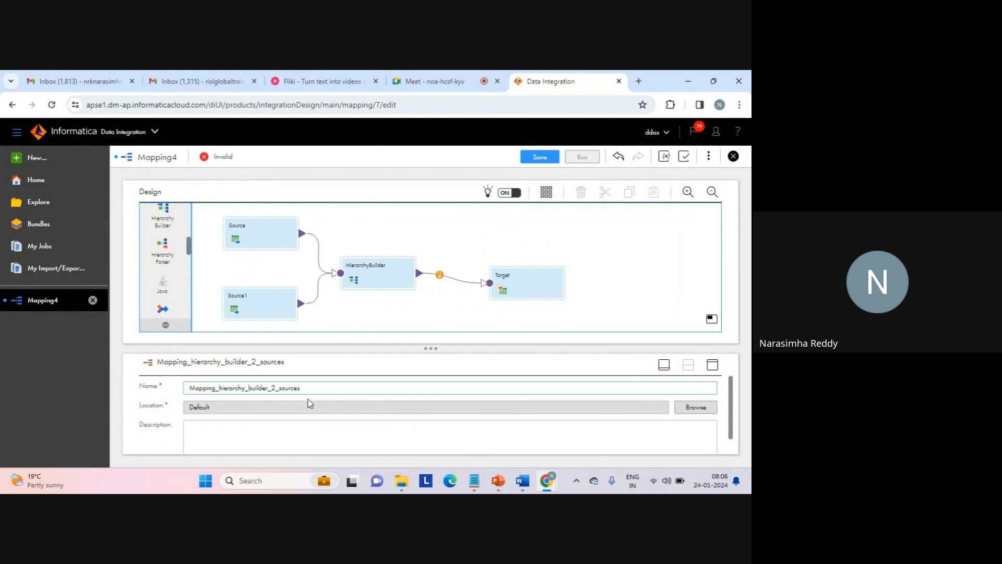
pyautogui.moveTo(271, 388); pyautogui.dragTo(301, 388)
pyautogui.doubleClick(231, 388)
pyautogui.click(230, 388)
pyautogui.moveTo(215, 388); pyautogui.dragTo(249, 387)
pyautogui.click(249, 388)
pyautogui.click(444, 306)
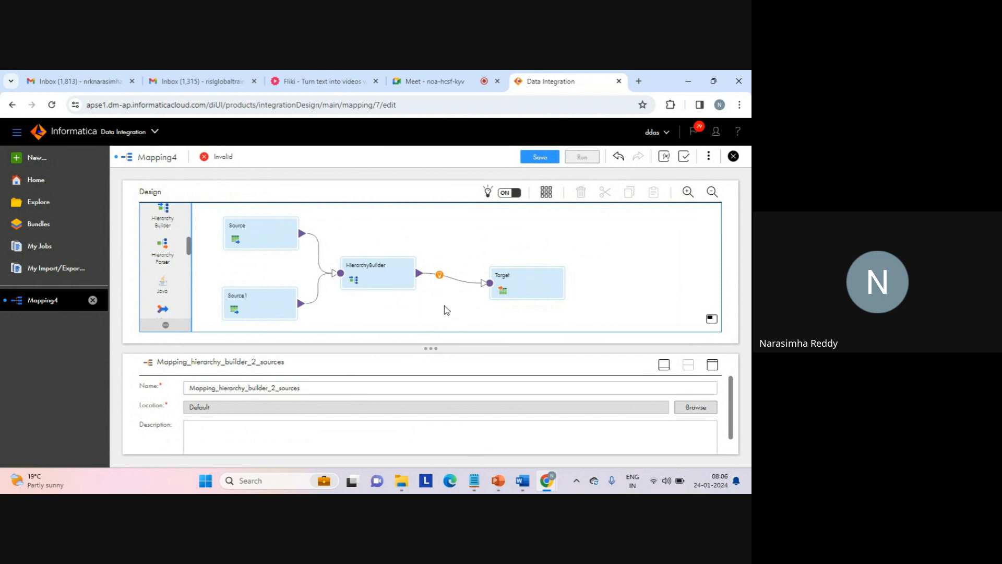
pyautogui.click(537, 159)
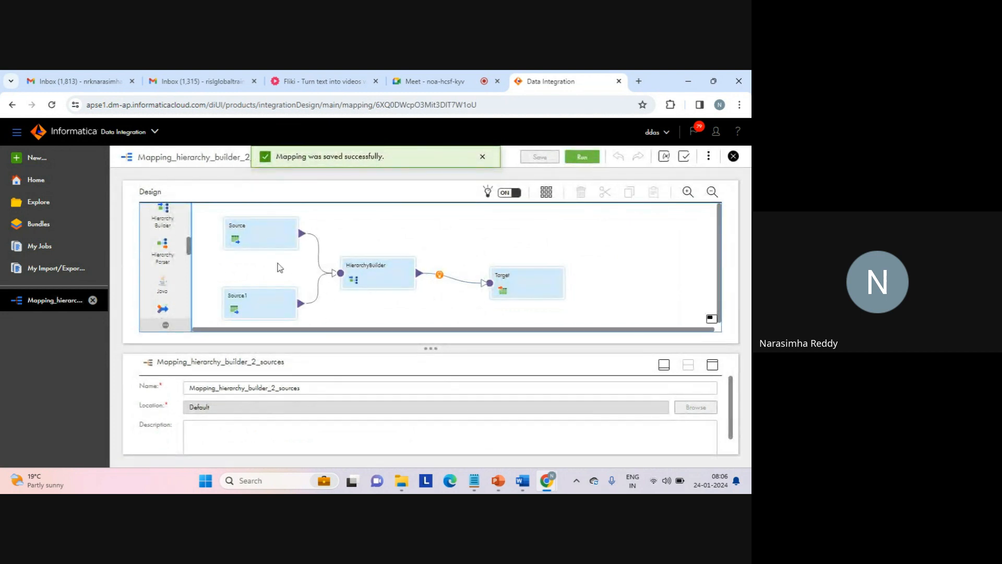
# - Arrange all transformations on the mapping canvas automatically
pyautogui.click(382, 274)
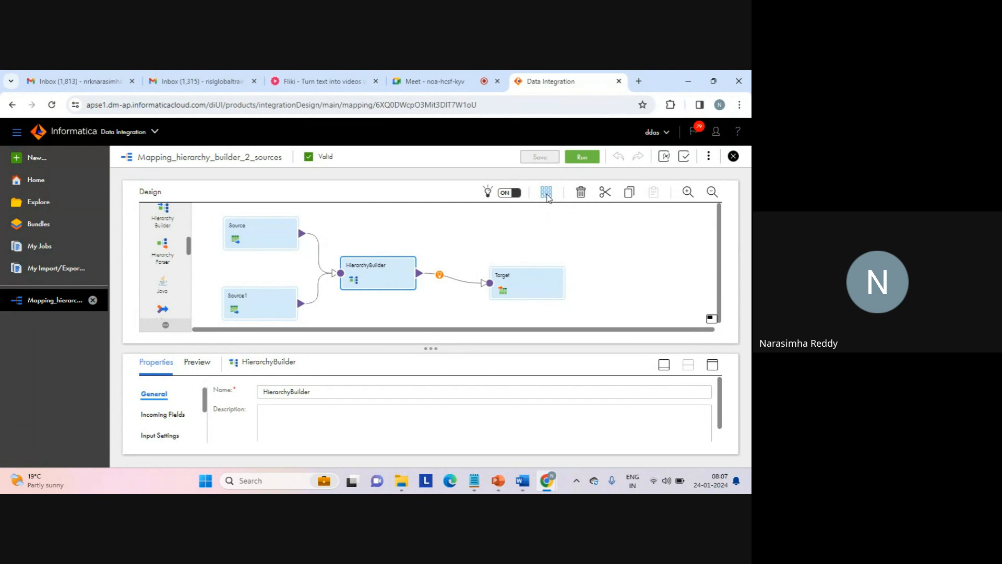
pyautogui.click(546, 192)
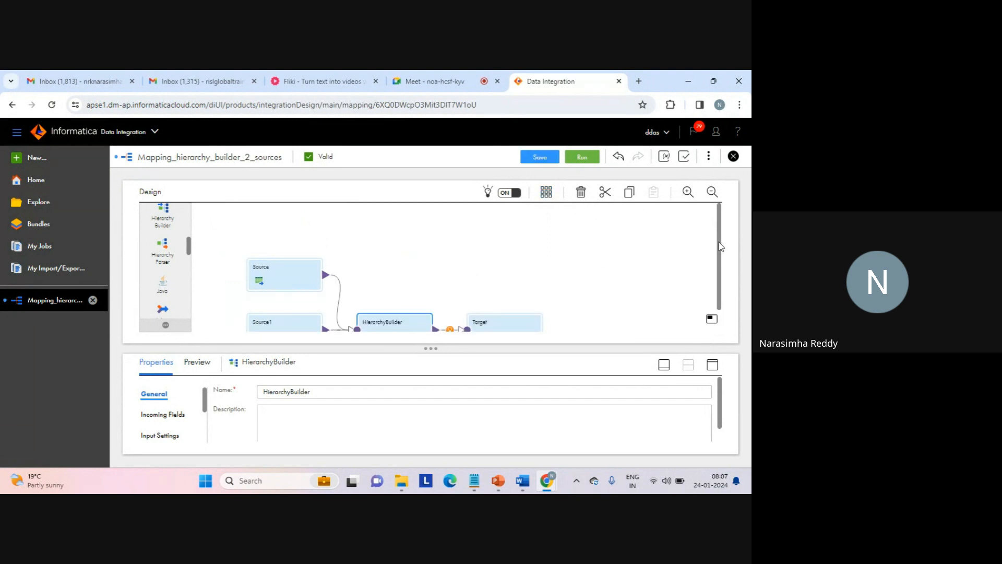
pyautogui.moveTo(720, 243); pyautogui.dragTo(718, 311)
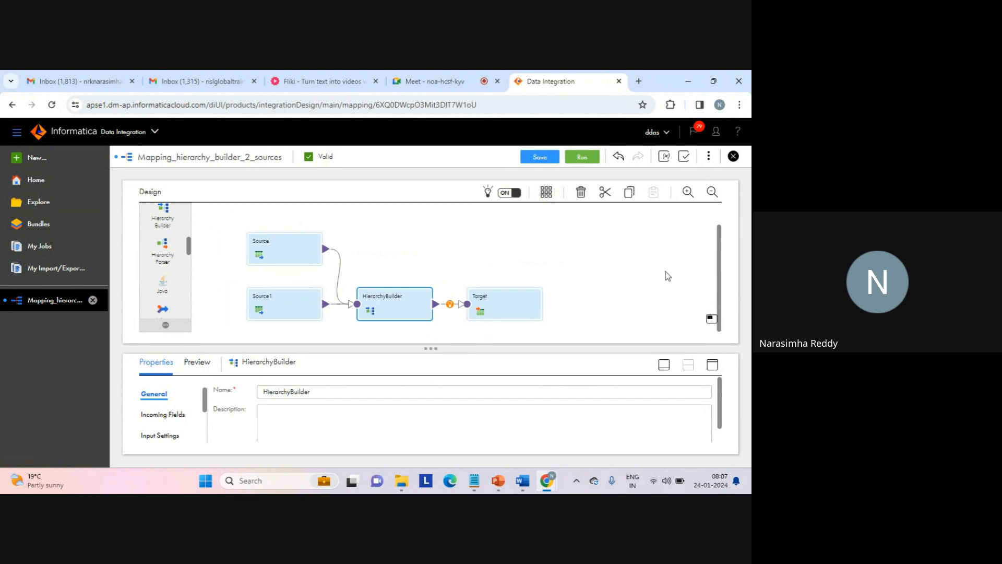
pyautogui.click(514, 245)
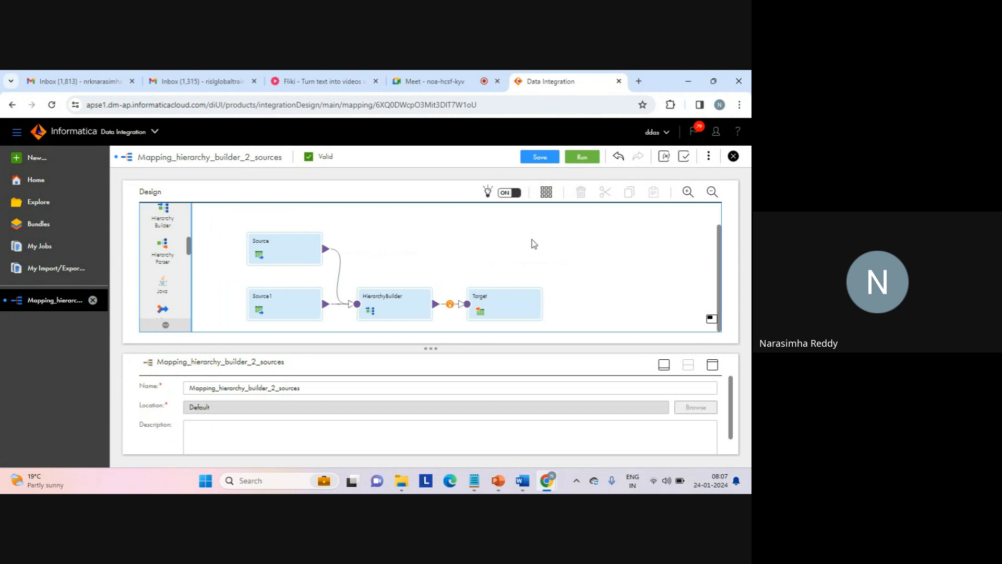
# - Save the mapping and run it in the LAPTOP-AFKA5ASC runtime environment
pyautogui.click(540, 158)
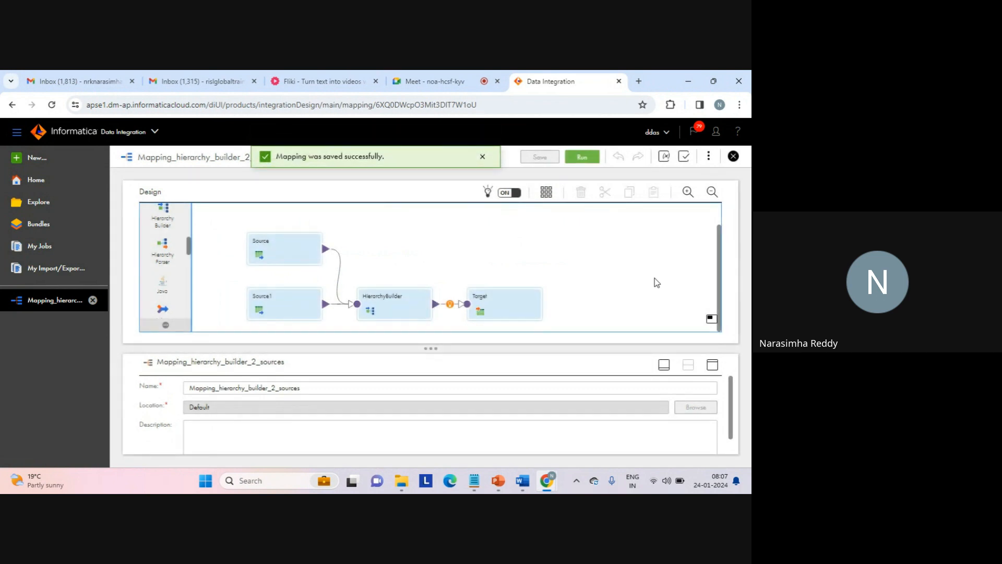
pyautogui.click(482, 159)
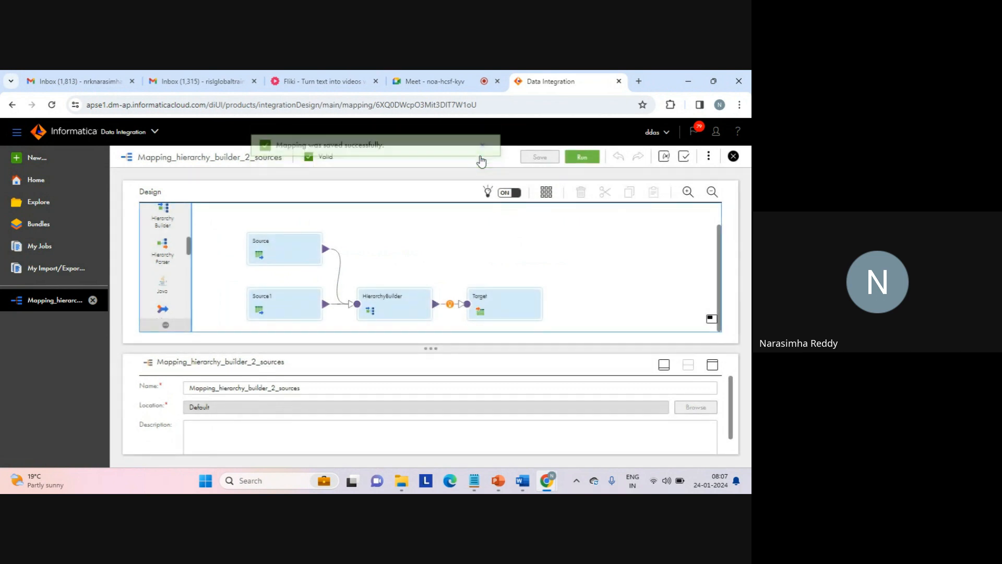
pyautogui.click(584, 159)
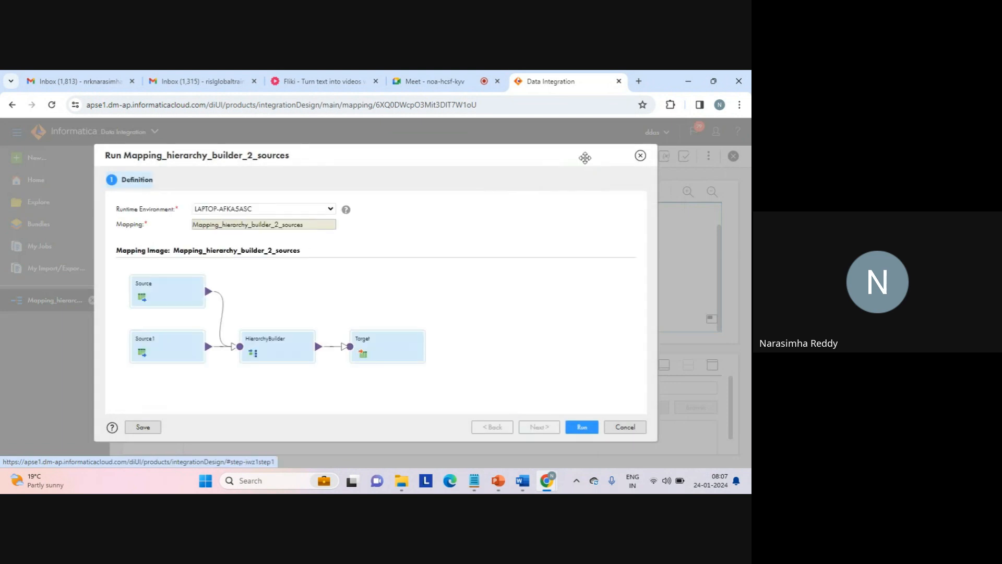
pyautogui.click(330, 210)
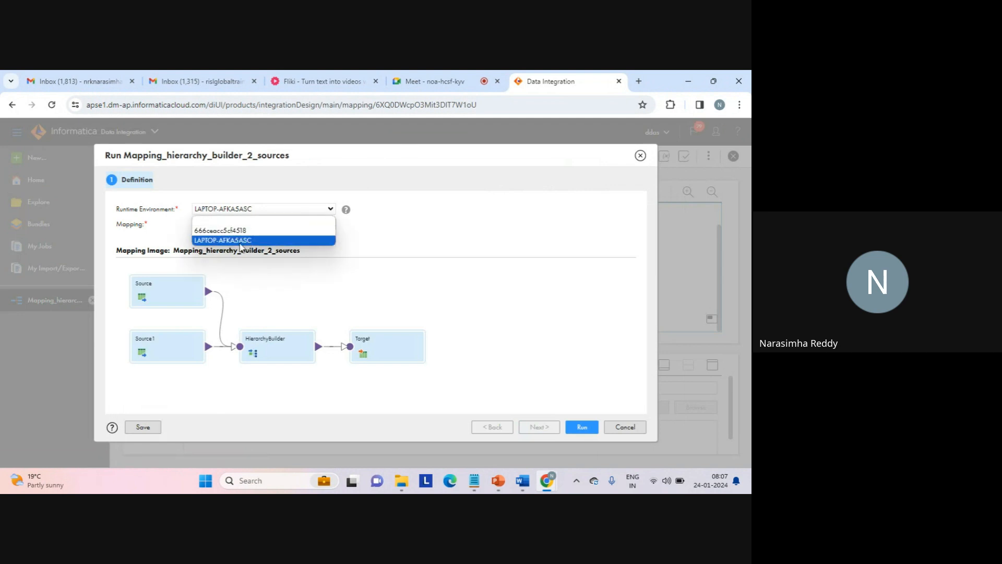
pyautogui.click(243, 244)
pyautogui.click(531, 310)
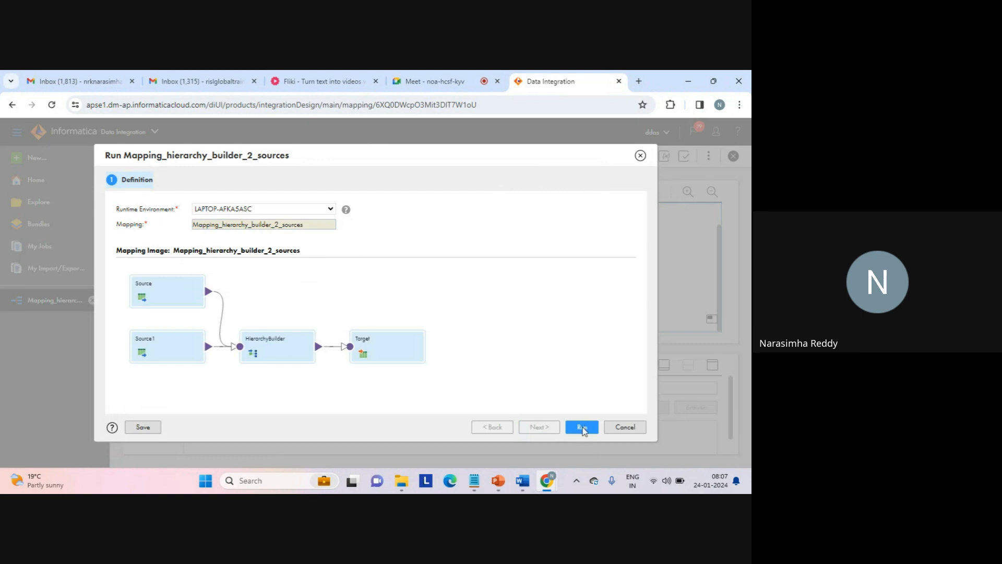
pyautogui.click(581, 428)
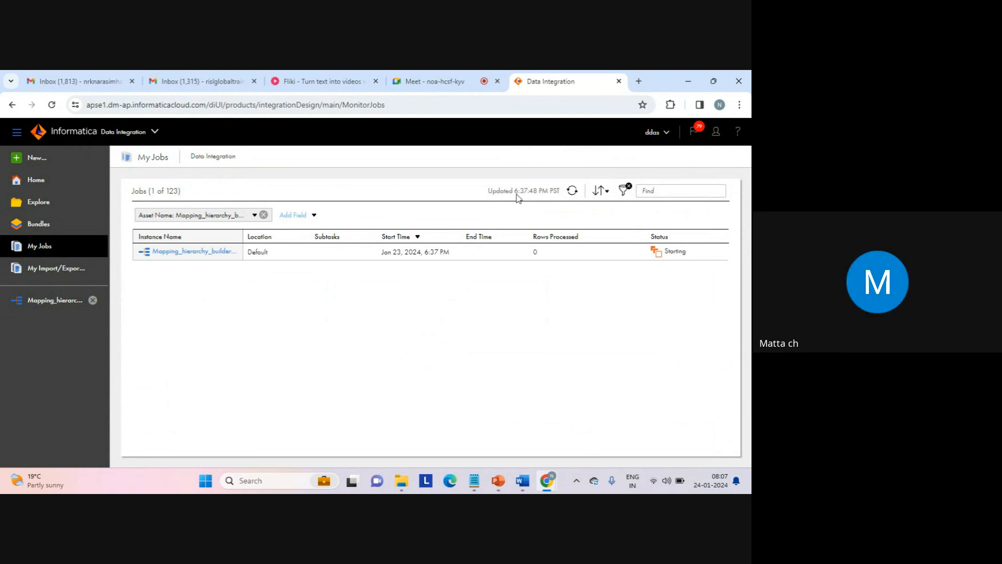
# - Refresh the jobs list and check the mapping run's status and processed rows
pyautogui.click(443, 90)
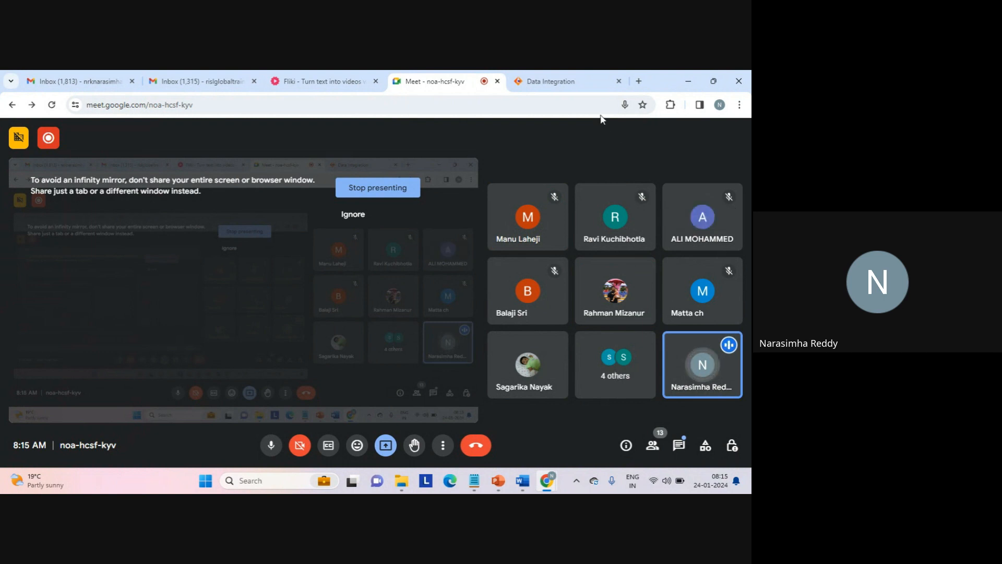
pyautogui.click(565, 84)
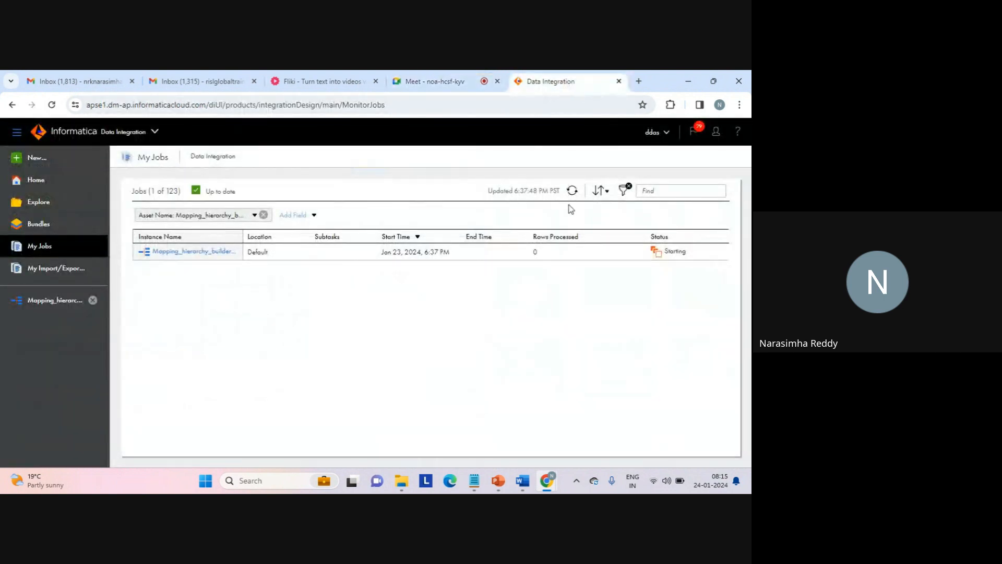
pyautogui.click(574, 190)
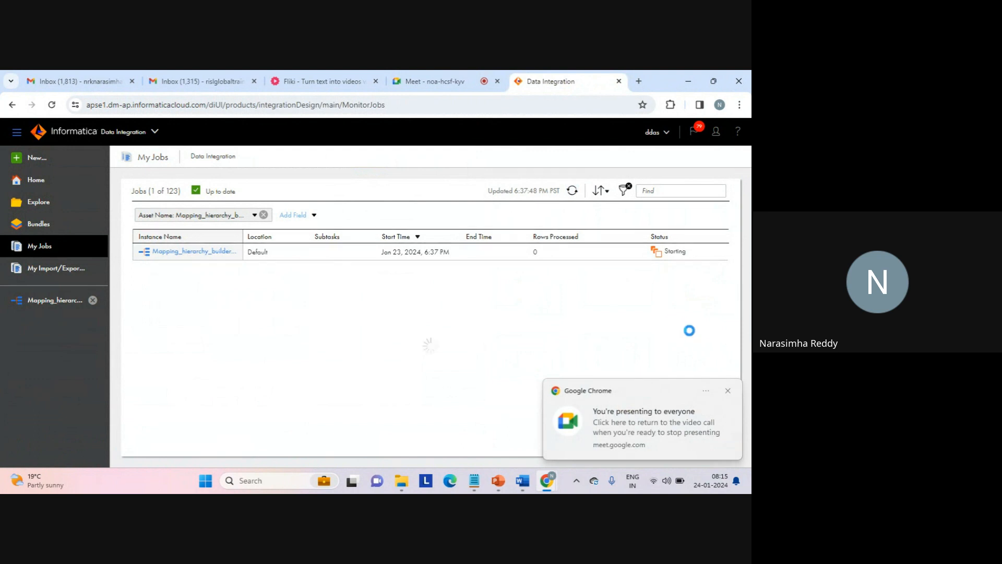
pyautogui.click(728, 390)
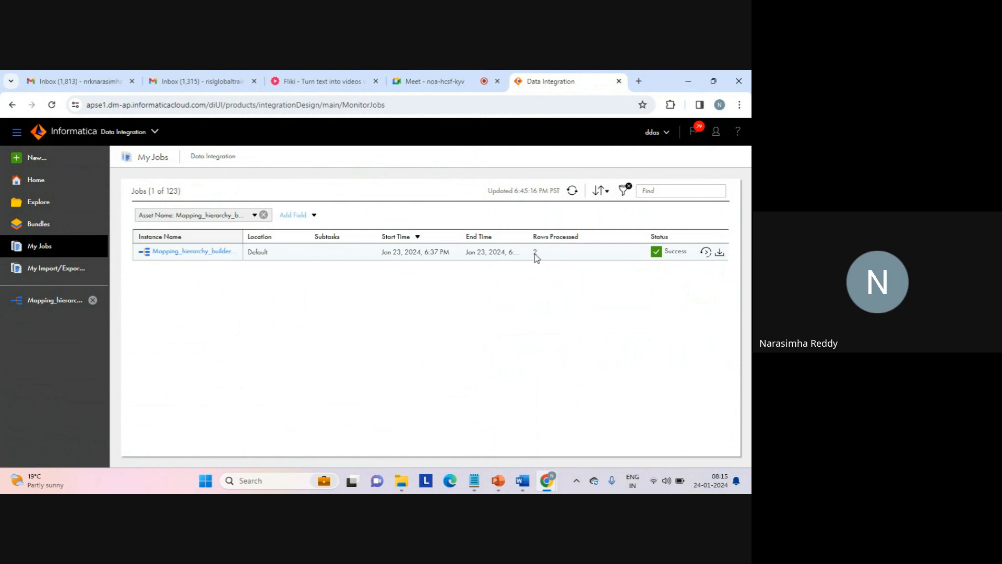
pyautogui.doubleClick(535, 252)
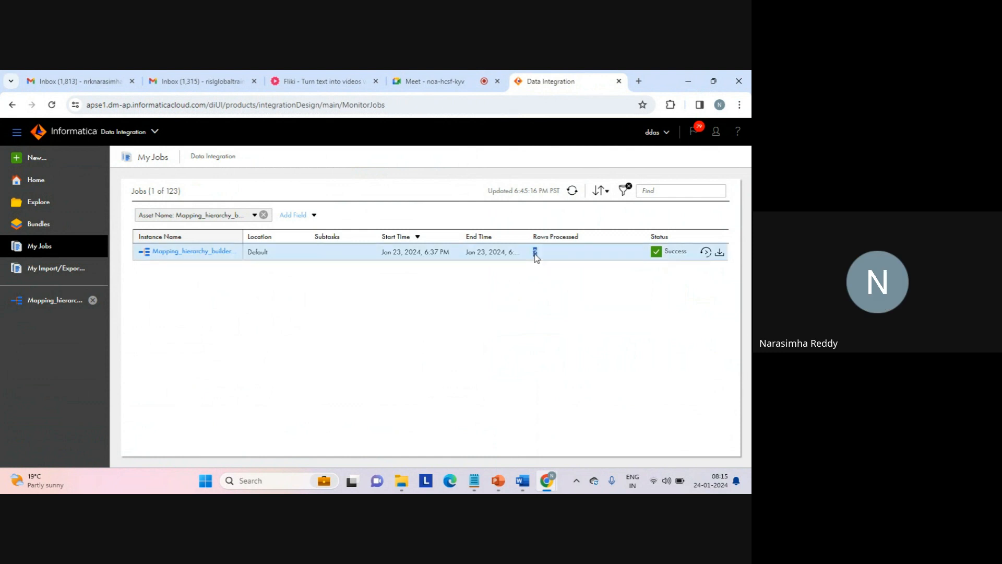
pyautogui.click(552, 286)
# - Open the mapping run's job details and review the success rows of each source and the target
pyautogui.click(214, 255)
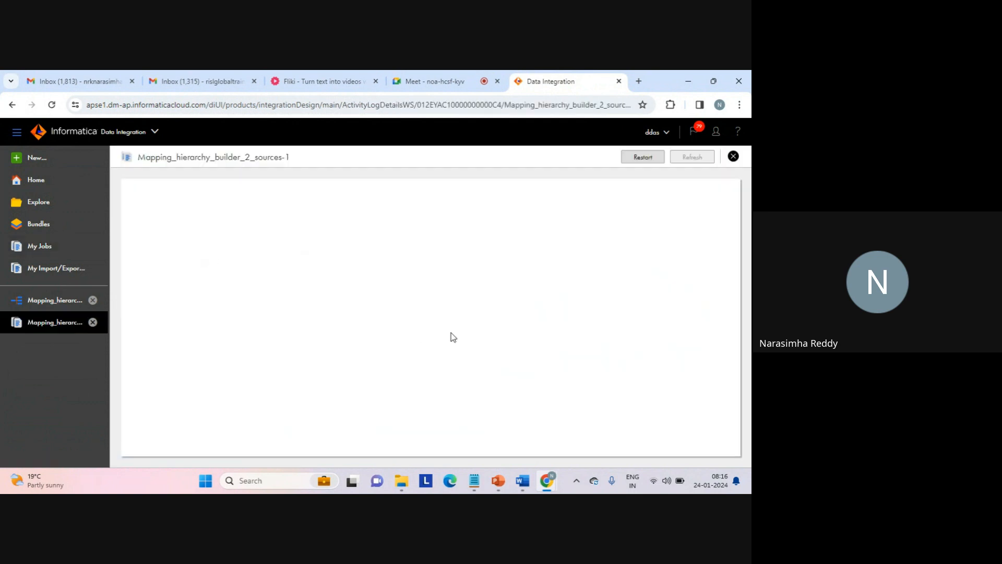
pyautogui.scroll(-1, 451, 333)
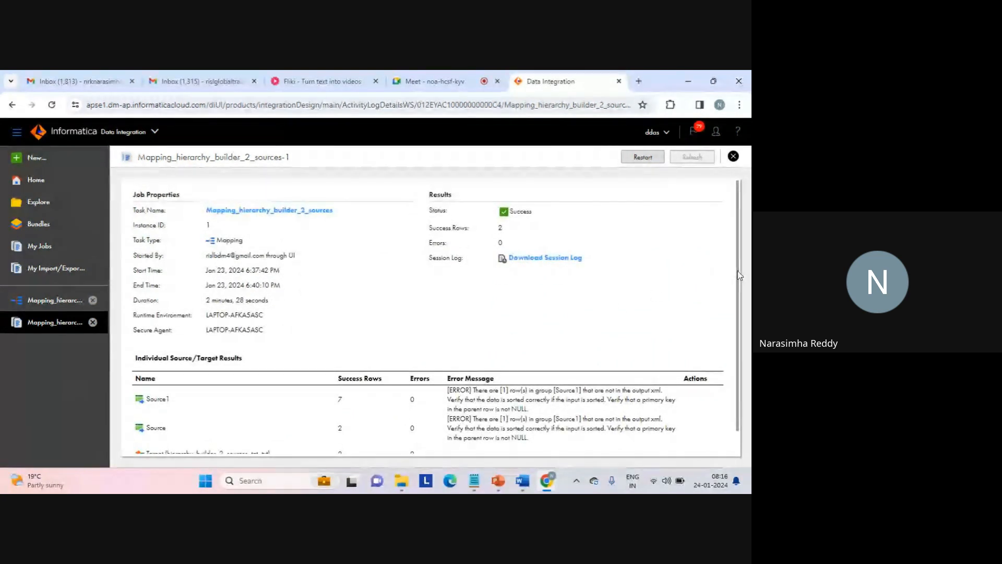
pyautogui.scroll(-1, 733, 271)
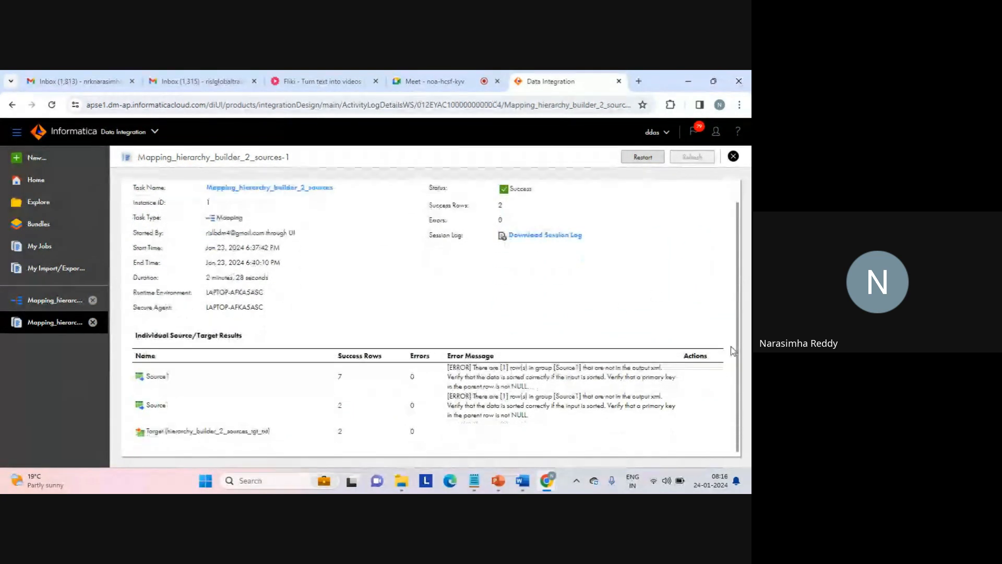
pyautogui.doubleClick(339, 377)
pyautogui.click(336, 411)
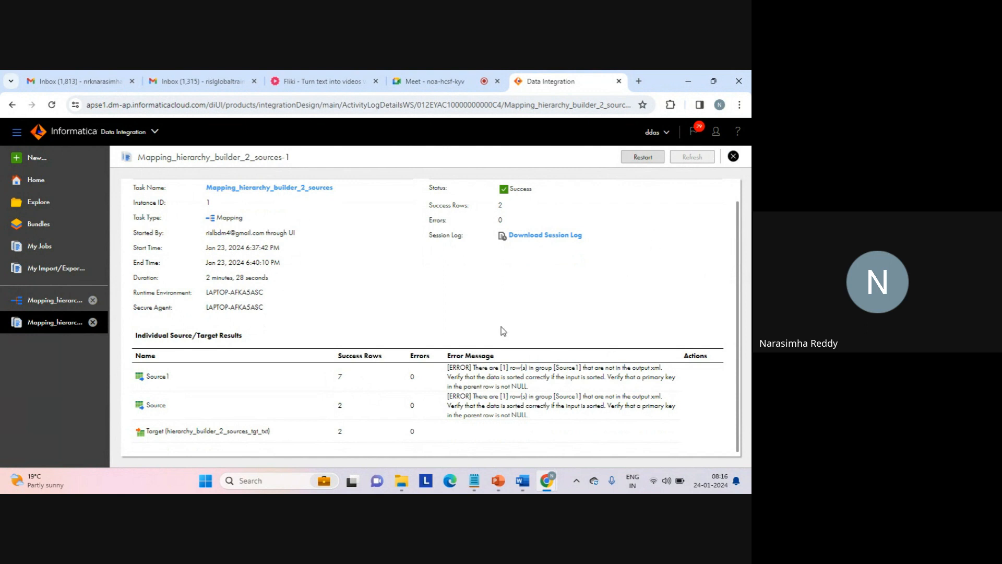
# - Switch to File Explorer, open hierarchy_builder_2_sources_tgt from the target folder in Notepad, and check its header line
pyautogui.click(403, 482)
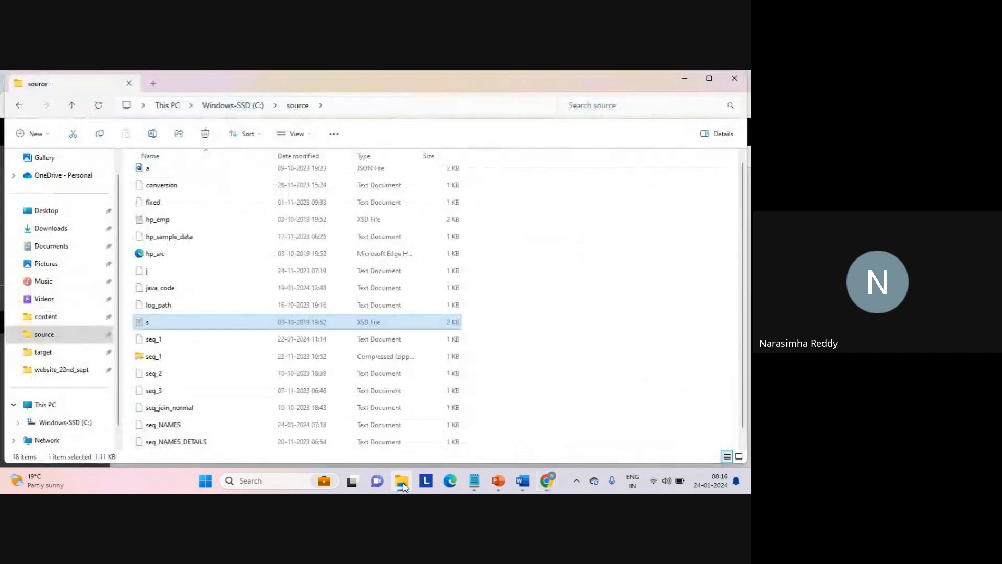
pyautogui.click(35, 355)
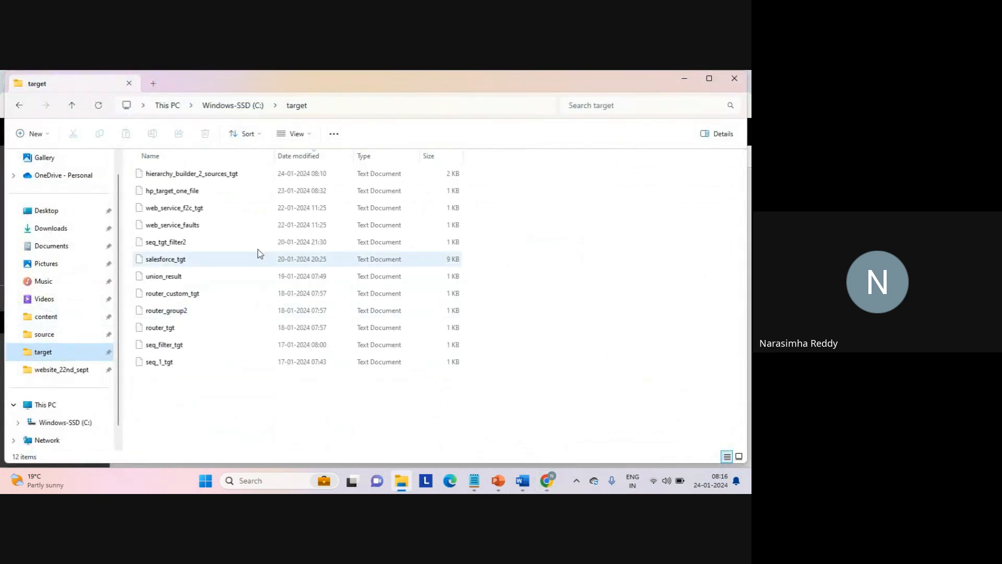
pyautogui.click(216, 179)
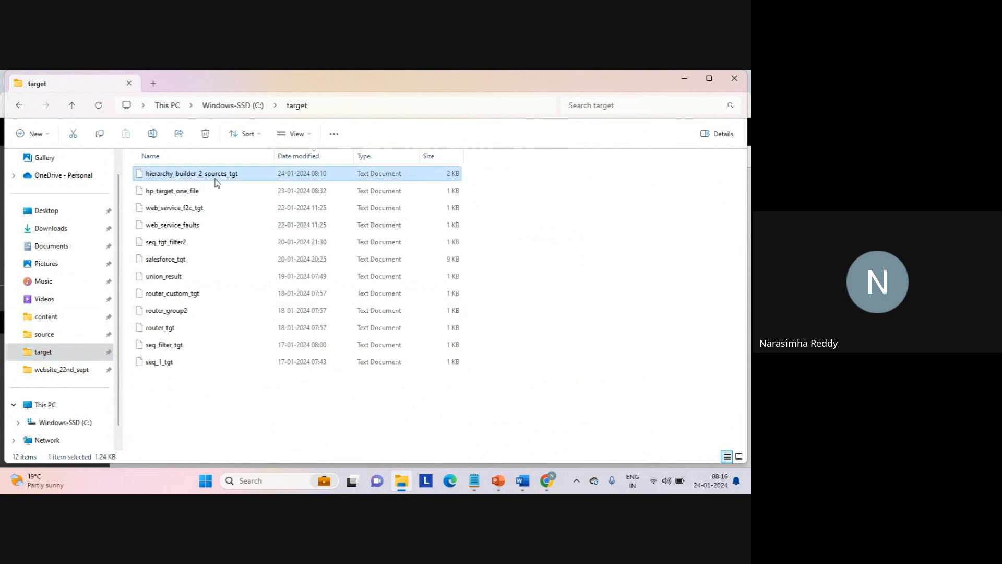
pyautogui.doubleClick(217, 178)
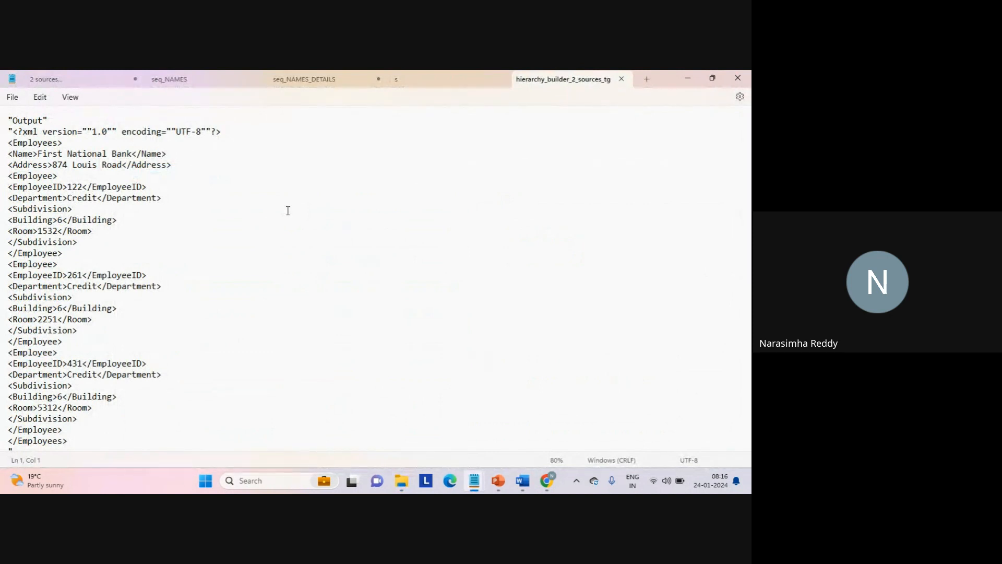
pyautogui.doubleClick(27, 122)
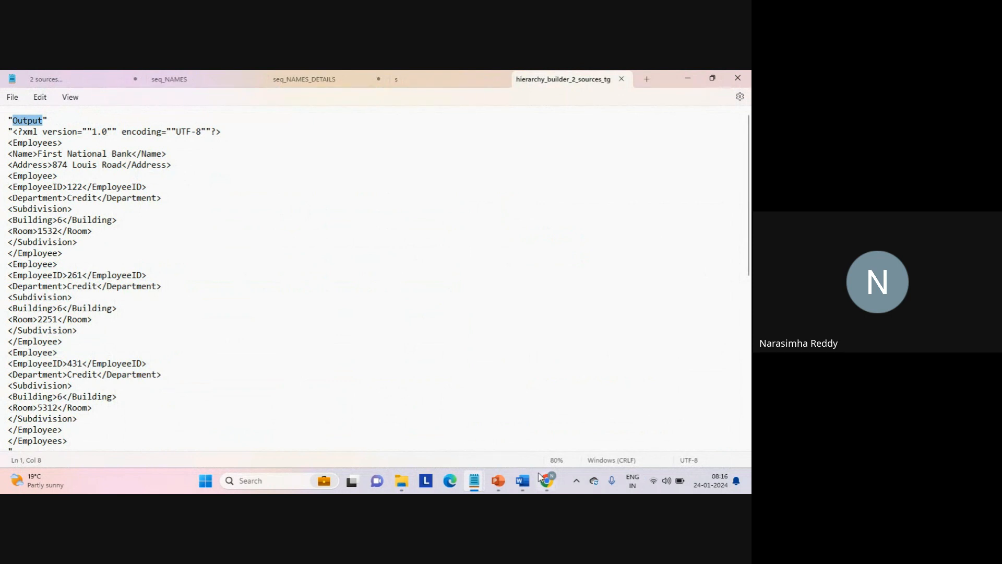
# - Return to the mapping in Informatica Data Integration and review the HierarchyBuilder's field mapping
pyautogui.moveTo(544, 481)
pyautogui.click(508, 433)
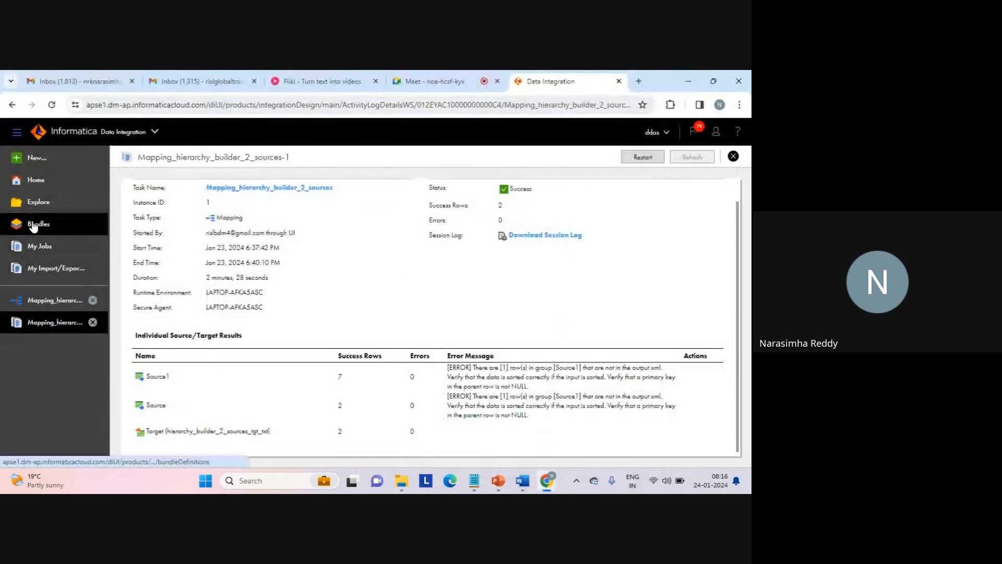
pyautogui.click(57, 300)
pyautogui.click(500, 304)
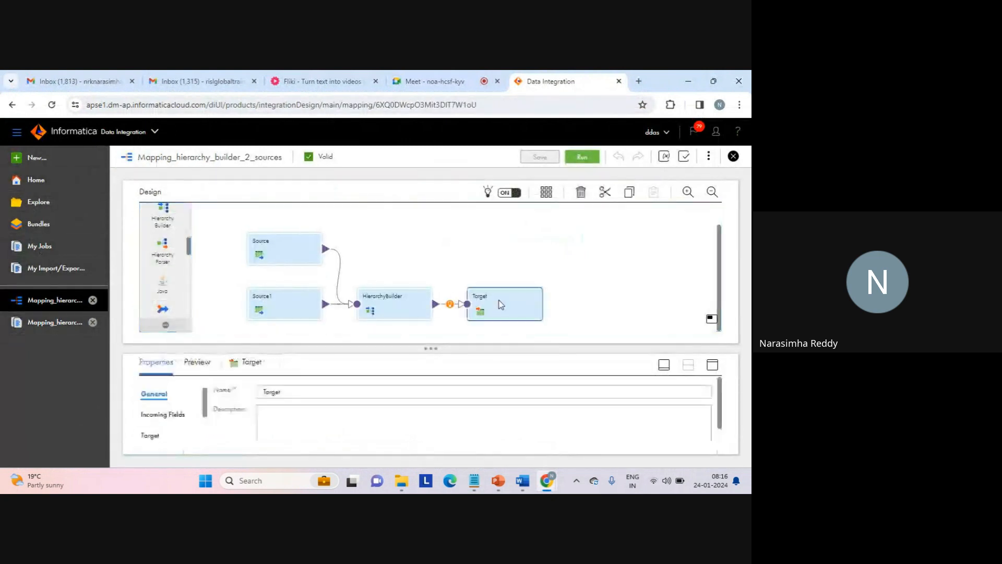
pyautogui.click(391, 303)
pyautogui.click(711, 364)
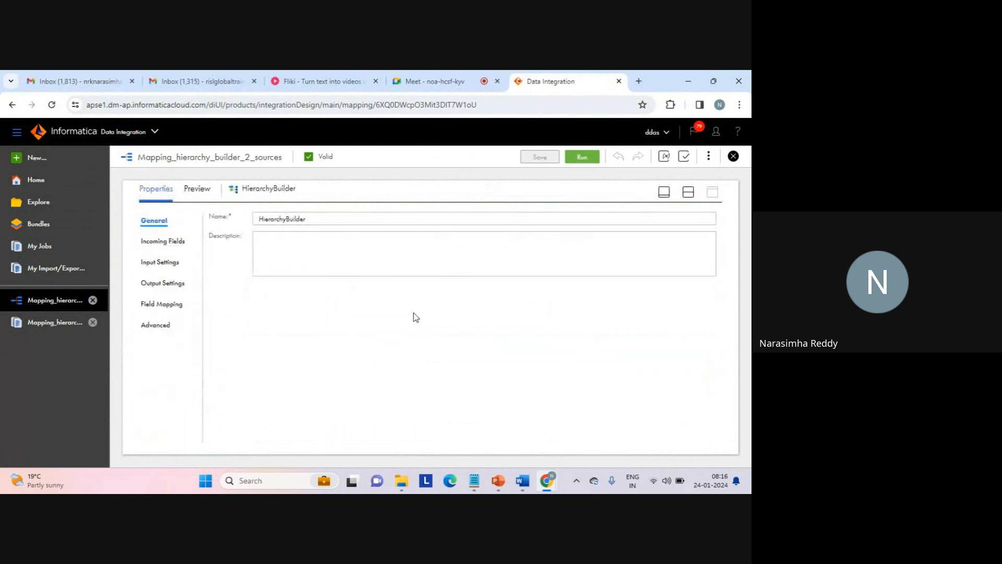
pyautogui.click(164, 305)
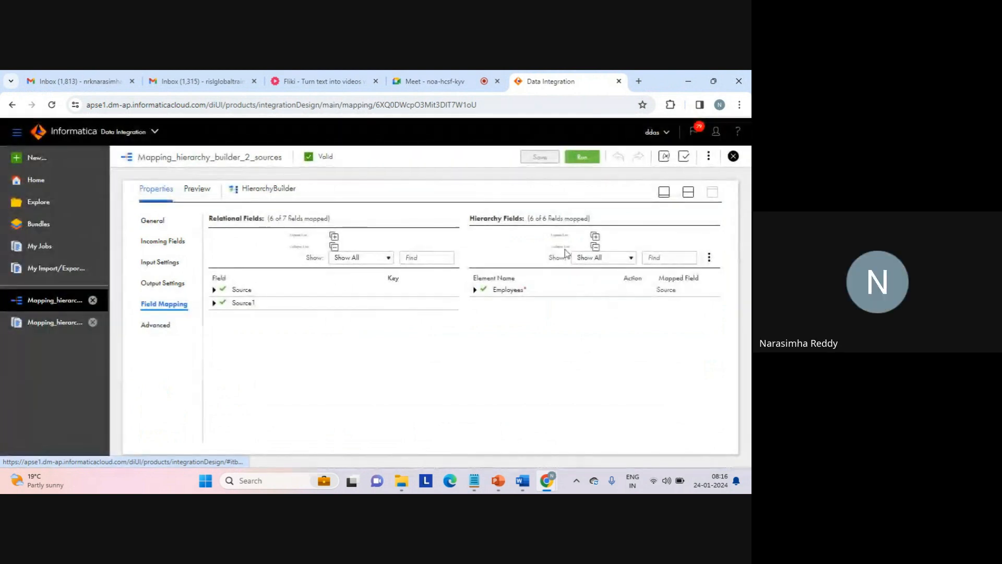
pyautogui.click(688, 191)
# - Examine the name, type and precision of the Target transformation's incoming Output field
pyautogui.click(494, 301)
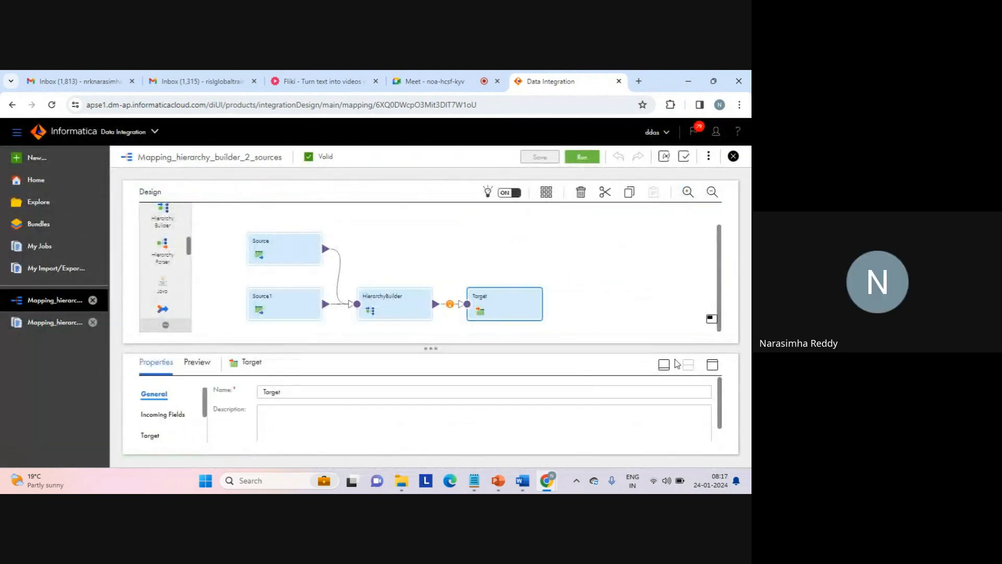
pyautogui.click(713, 365)
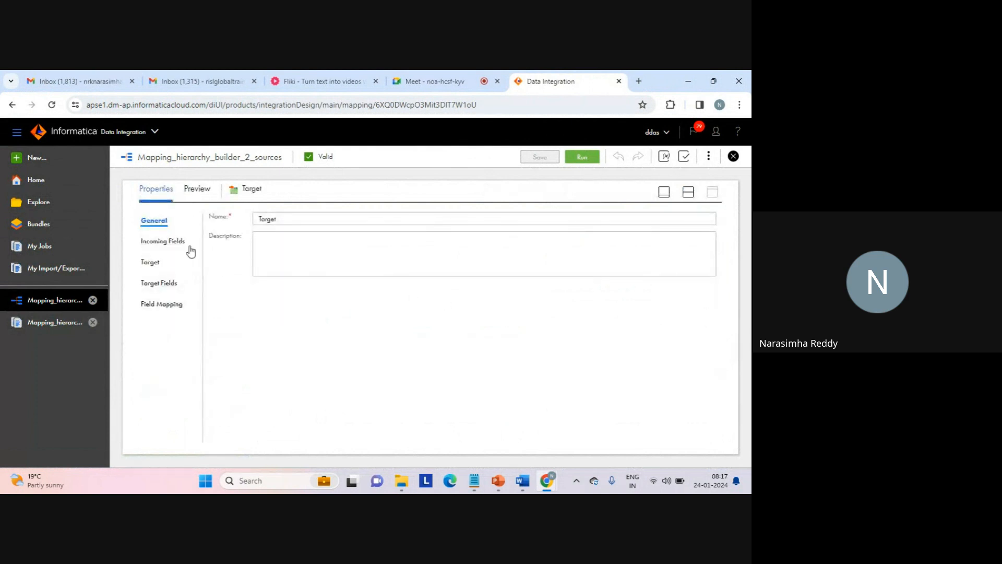
pyautogui.click(170, 241)
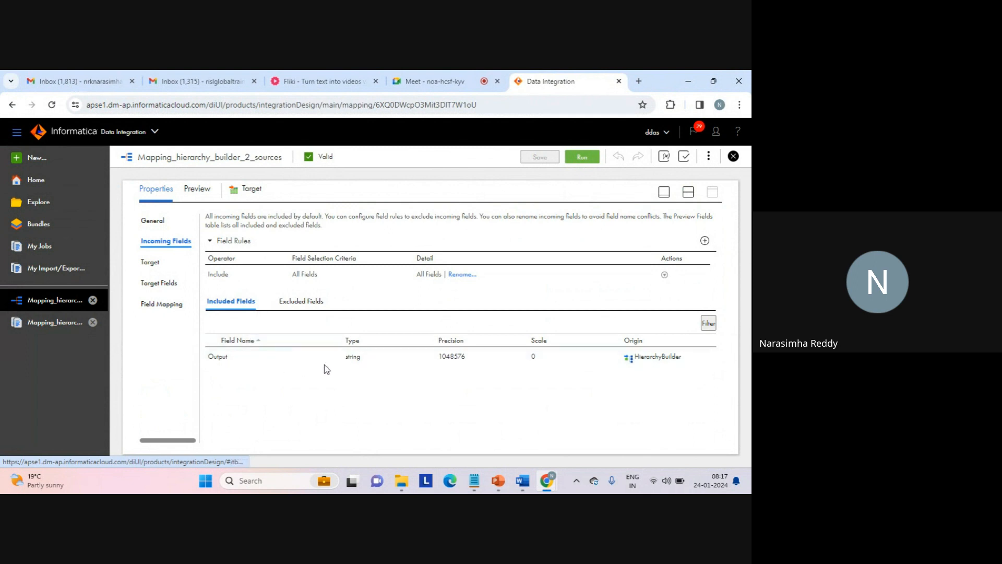
pyautogui.doubleClick(354, 359)
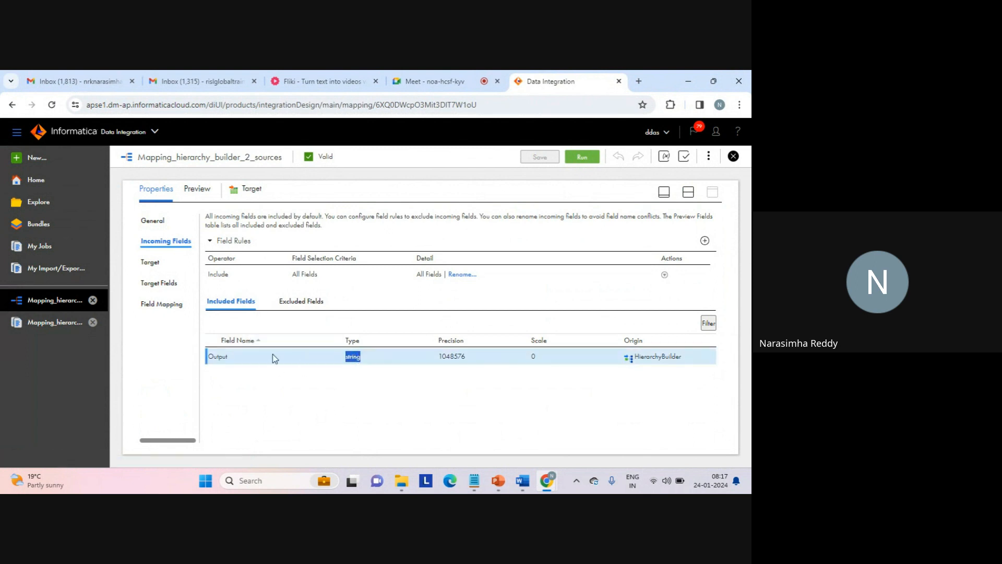
pyautogui.doubleClick(221, 354)
pyautogui.click(258, 388)
pyautogui.doubleClick(452, 357)
pyautogui.doubleClick(353, 357)
pyautogui.click(688, 194)
# - Review the HierarchyBuilder's output settings, including its schema, precision and output format
pyautogui.click(392, 305)
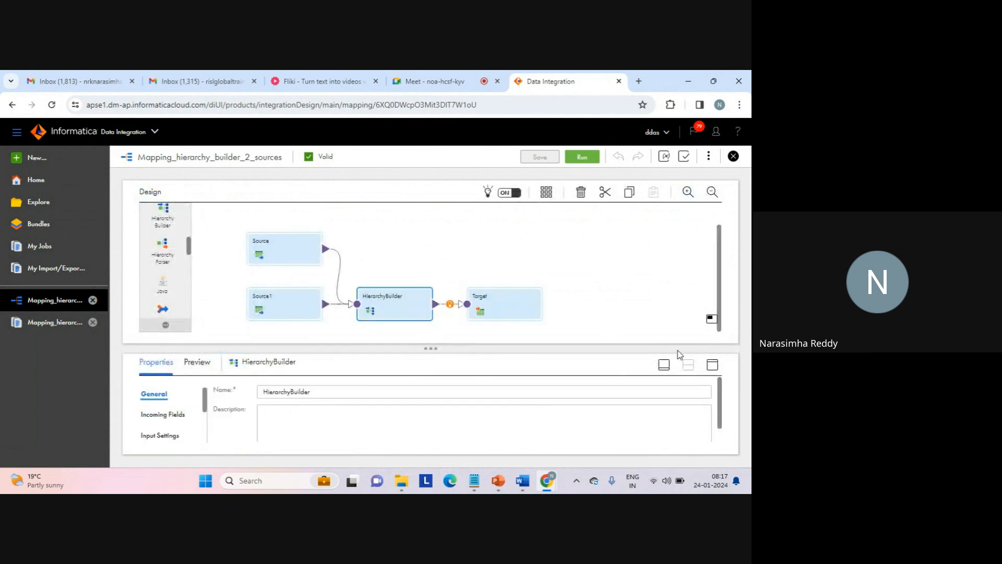
pyautogui.click(712, 364)
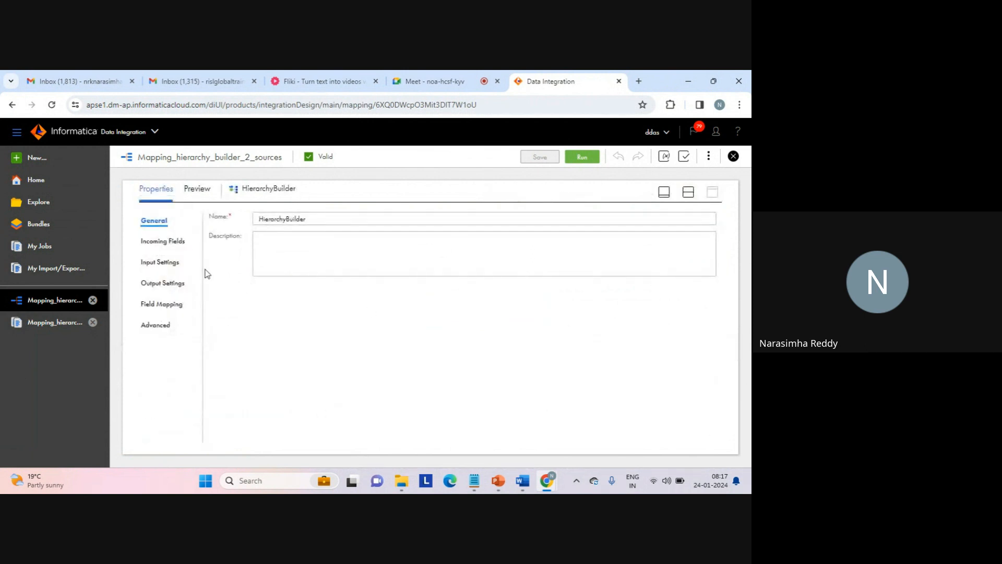
pyautogui.click(173, 282)
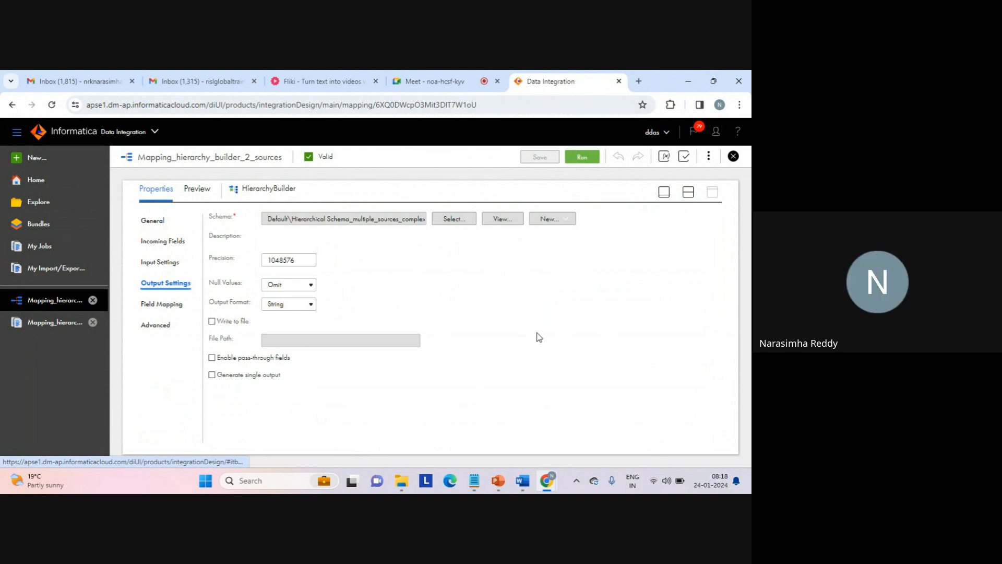
pyautogui.click(688, 192)
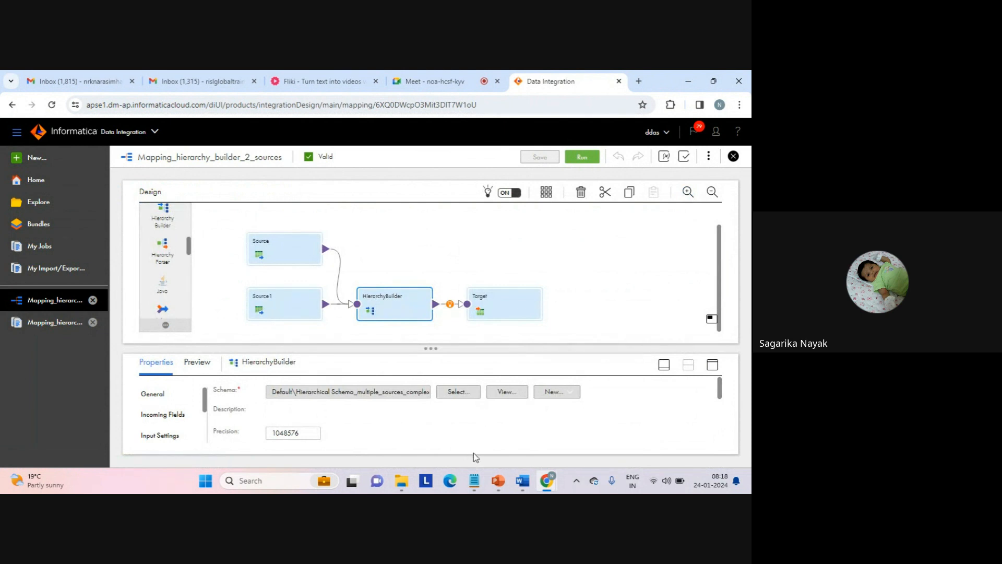
# - Switch back to the target file in Notepad and examine the Output header and the XML declaration line
pyautogui.moveTo(474, 481)
pyautogui.click(515, 438)
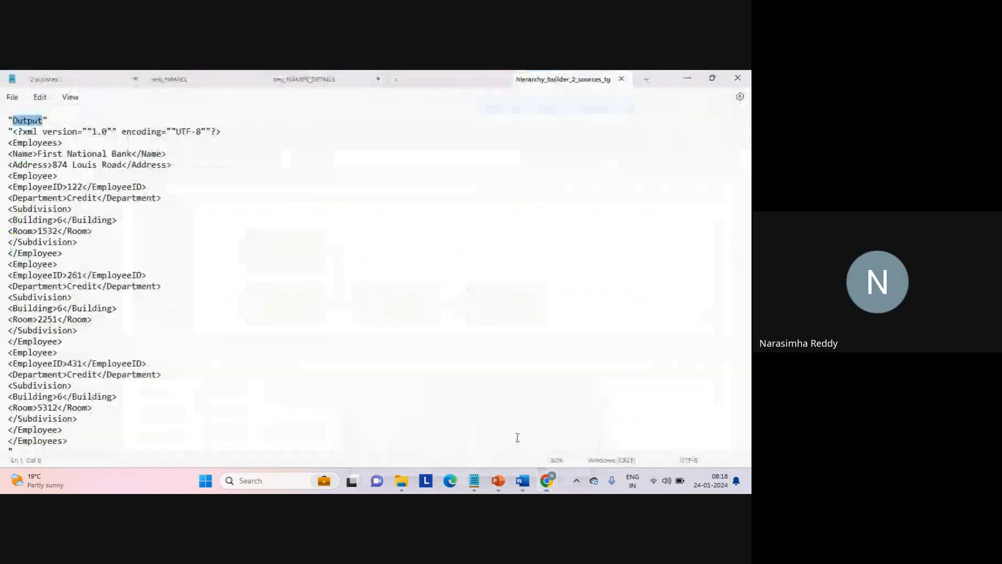
pyautogui.tripleClick(32, 125)
pyautogui.tripleClick(60, 131)
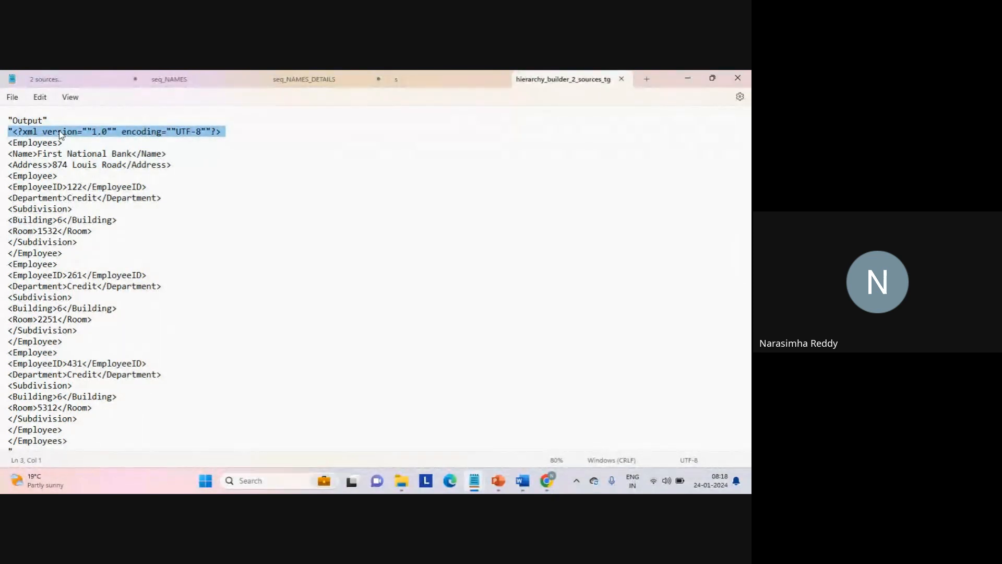
pyautogui.doubleClick(60, 133)
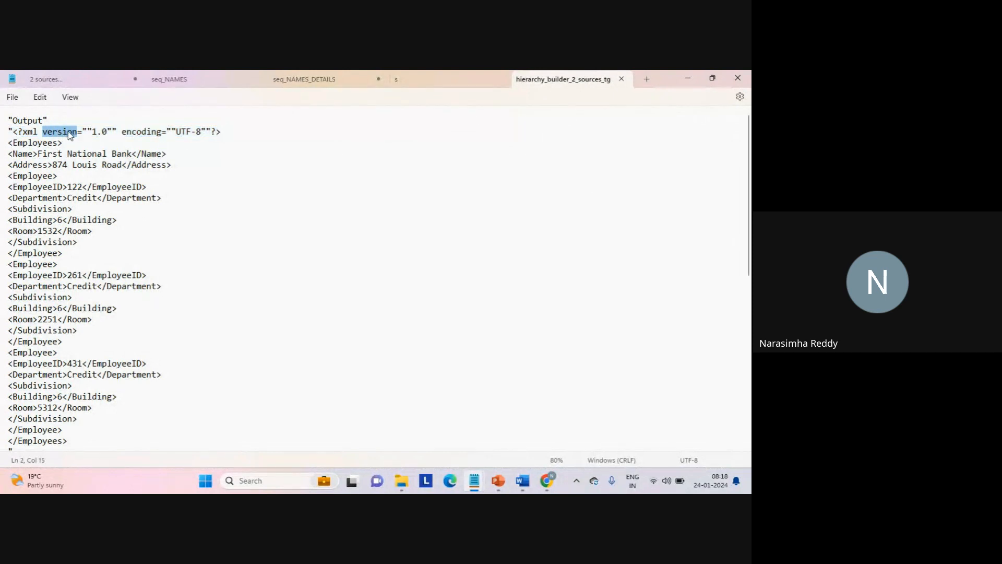
pyautogui.click(147, 133)
pyautogui.tripleClick(149, 133)
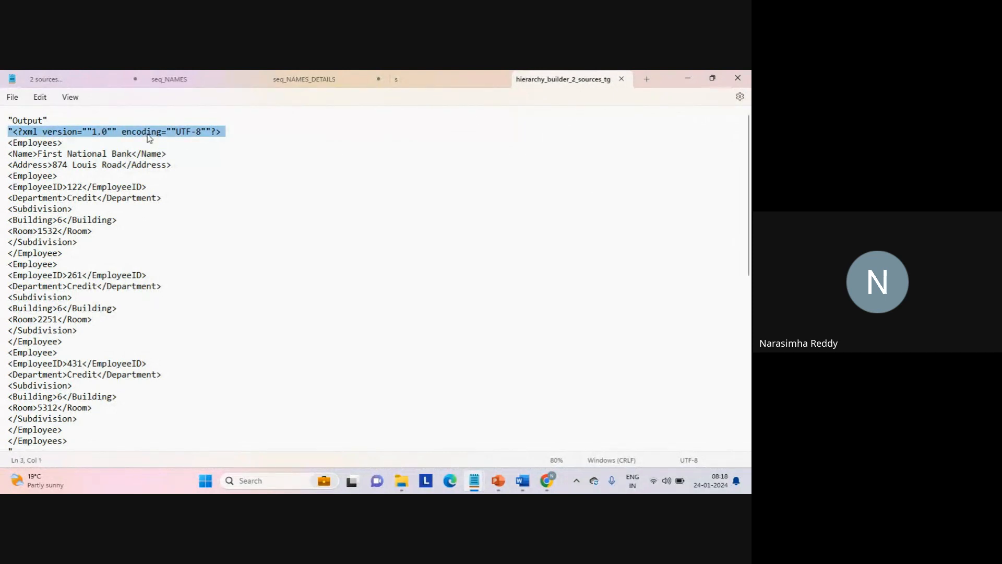
pyautogui.click(147, 134)
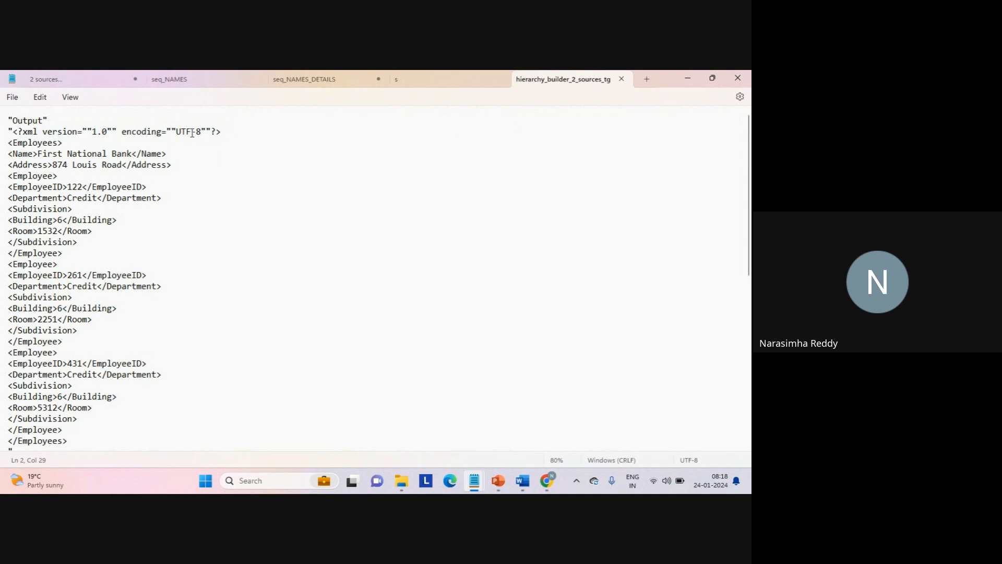
# - Examine the Employees root tag and the first company's Name element in the target file
pyautogui.moveTo(111, 131); pyautogui.dragTo(34, 138)
pyautogui.doubleClick(32, 136)
pyautogui.click(66, 144)
pyautogui.press('Right')
pyautogui.press('Up')
pyautogui.hotkey('shift', 'End')
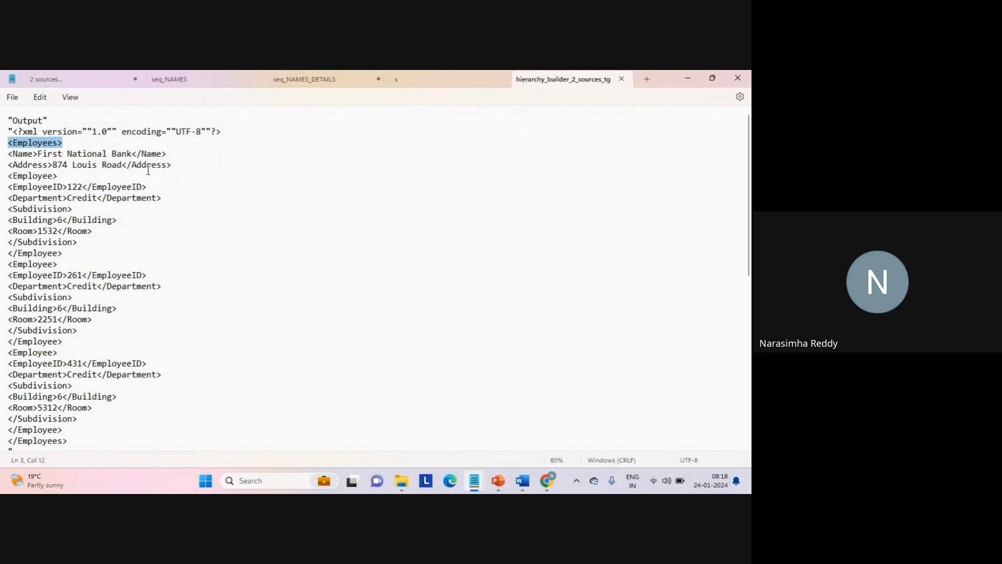
pyautogui.click(68, 153)
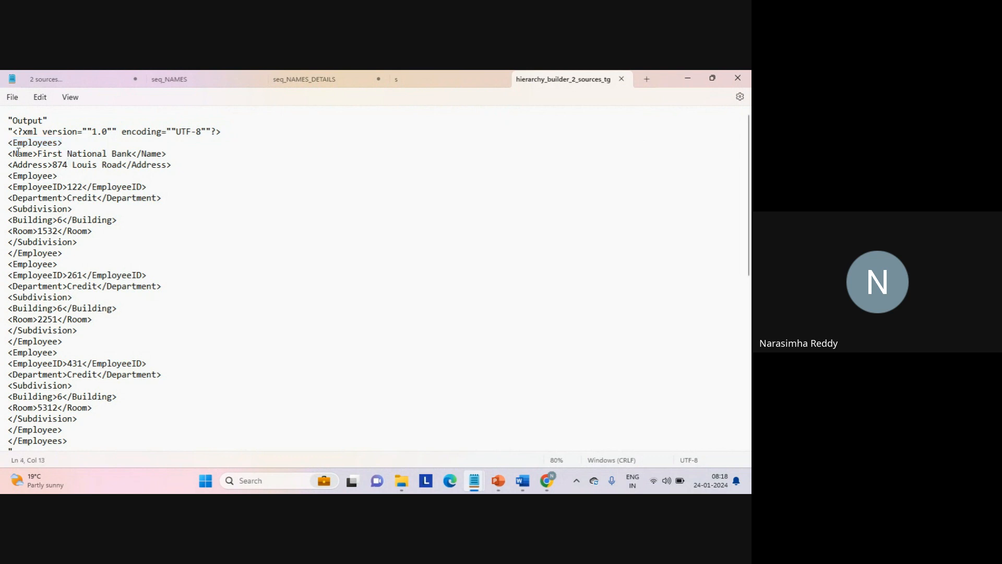
pyautogui.click(9, 155)
pyautogui.moveTo(9, 155); pyautogui.dragTo(181, 163)
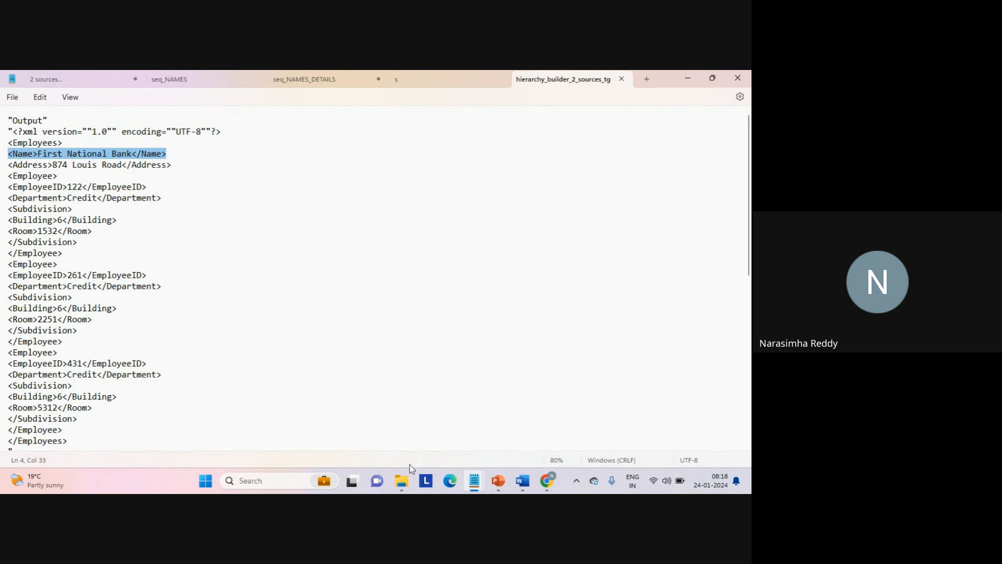
# - Switch to the seq_NAMES source file and check the First National Bank record's address against the target output
pyautogui.moveTo(401, 479)
pyautogui.click(394, 424)
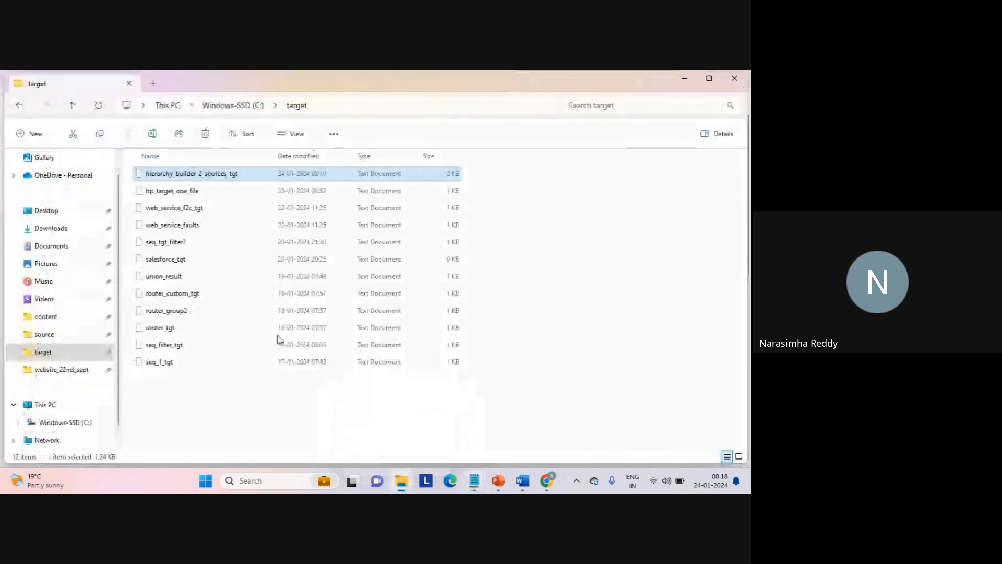
pyautogui.moveTo(472, 483)
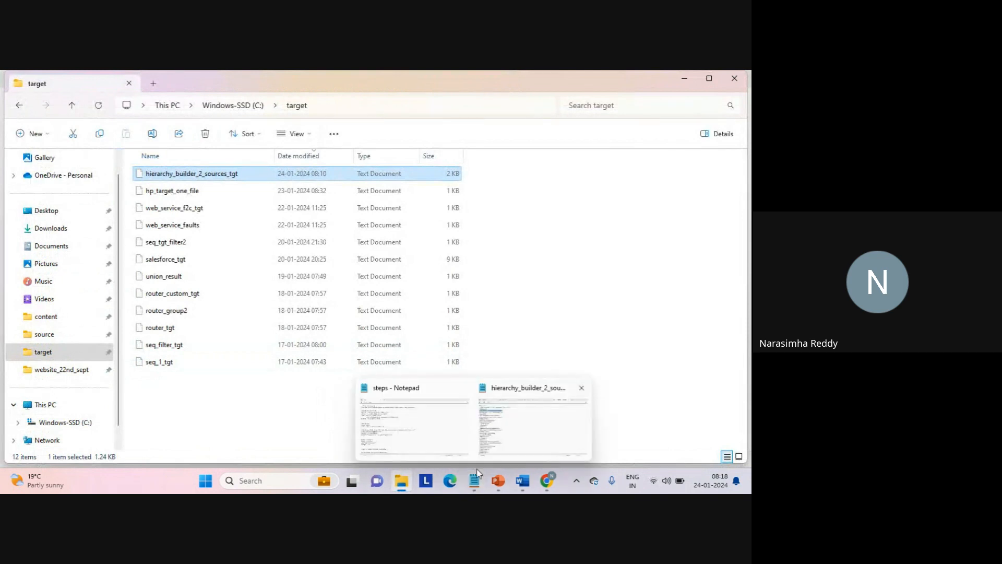
pyautogui.click(515, 431)
pyautogui.click(224, 79)
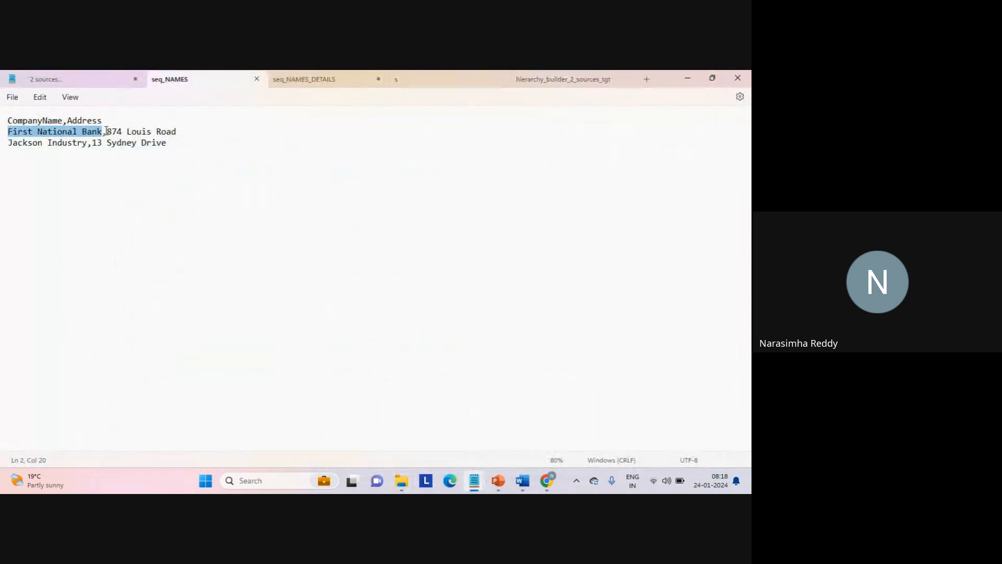
pyautogui.moveTo(106, 131); pyautogui.dragTo(186, 131)
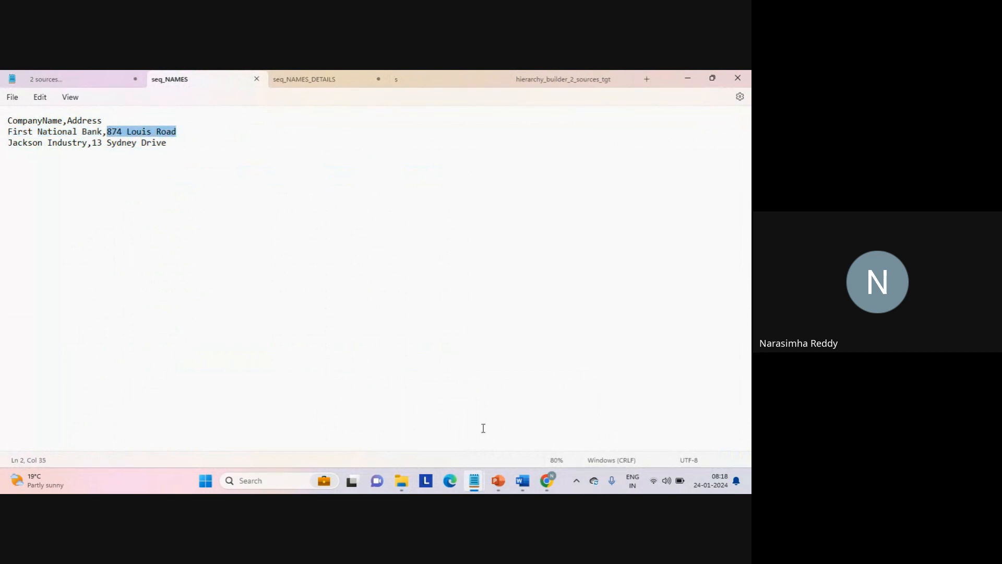
# - Return to the target file and examine First National Bank's Name and Address elements and its three EmployeeID values
pyautogui.moveTo(547, 480)
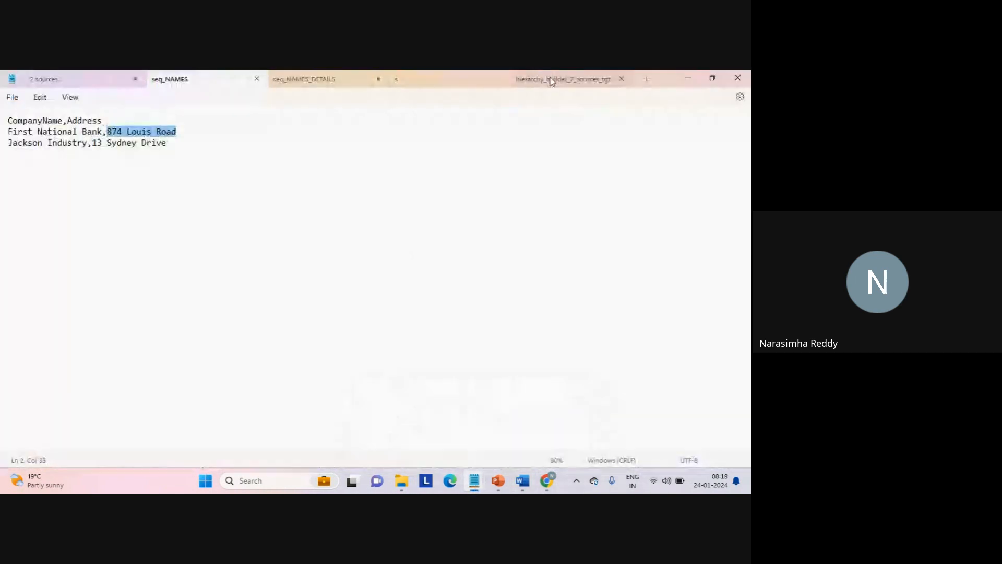
pyautogui.click(552, 81)
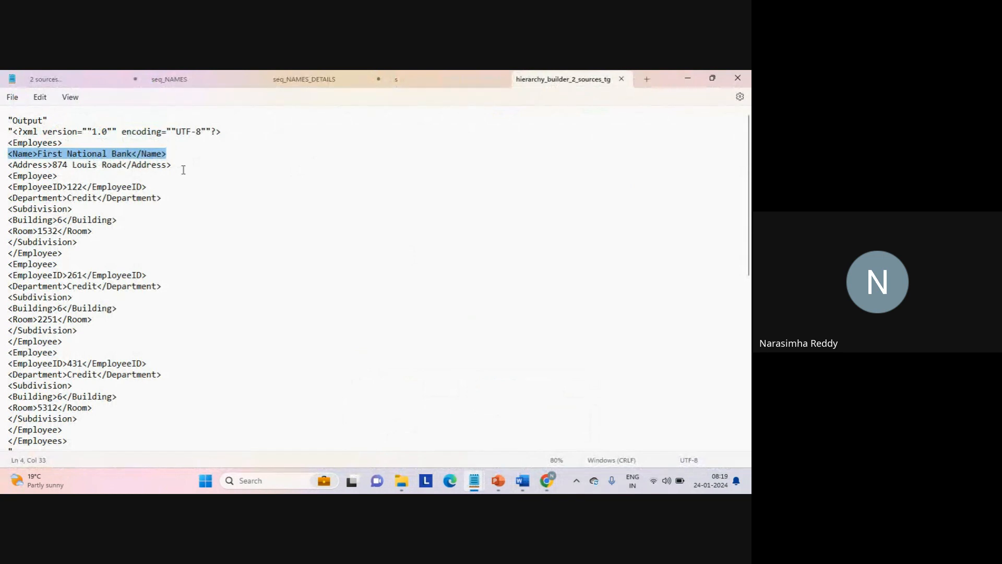
pyautogui.click(201, 155)
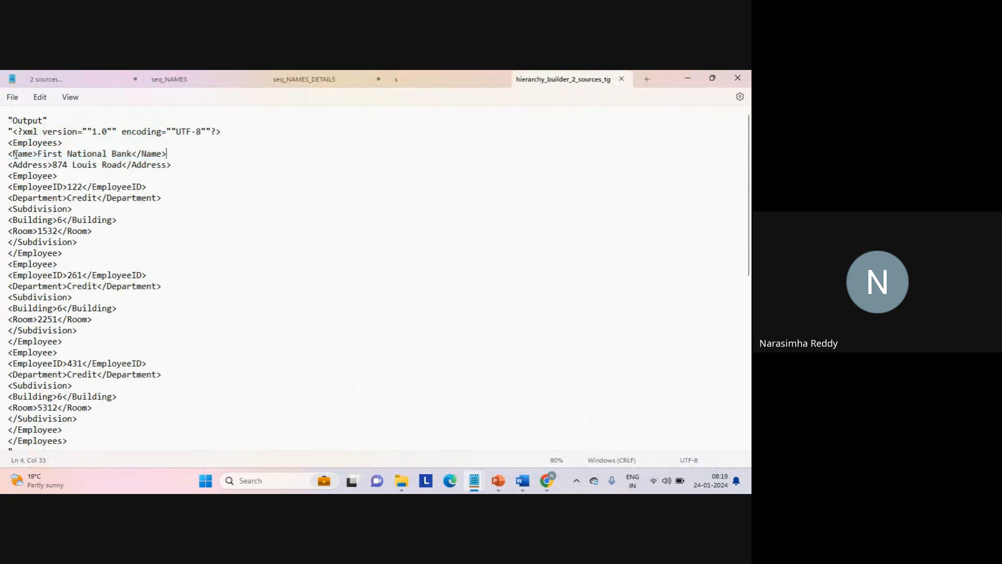
pyautogui.moveTo(13, 154); pyautogui.dragTo(177, 164)
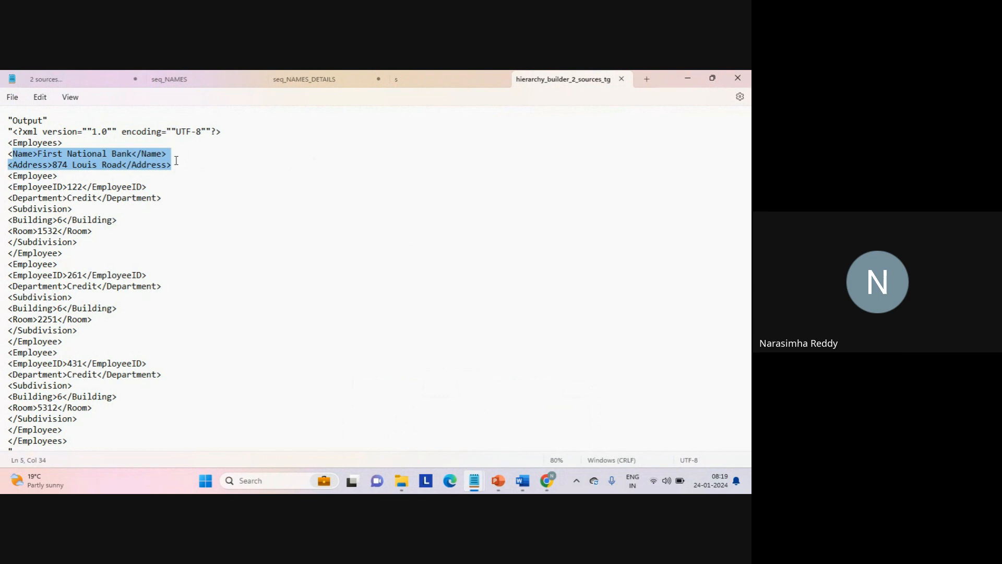
pyautogui.doubleClick(78, 187)
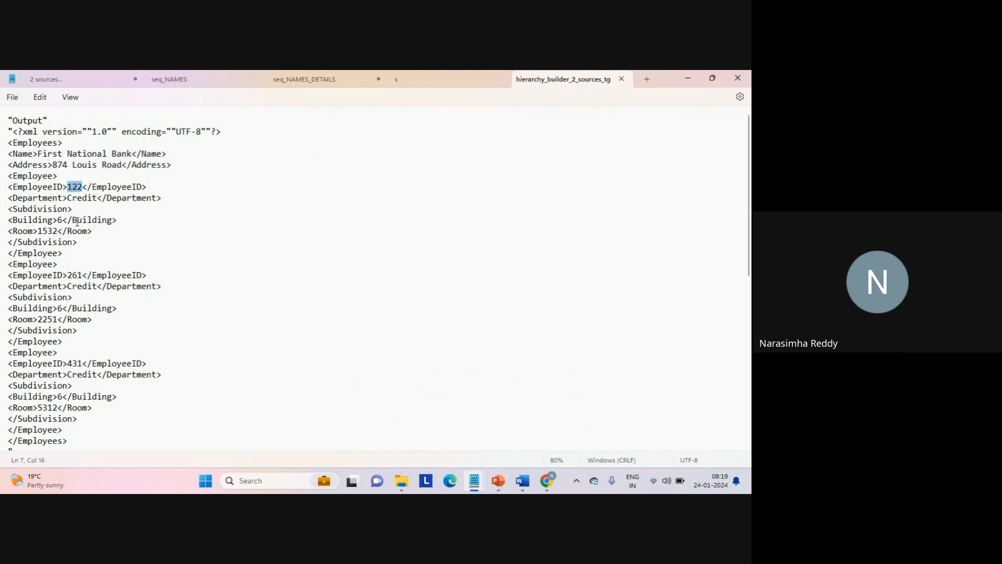
pyautogui.doubleClick(74, 275)
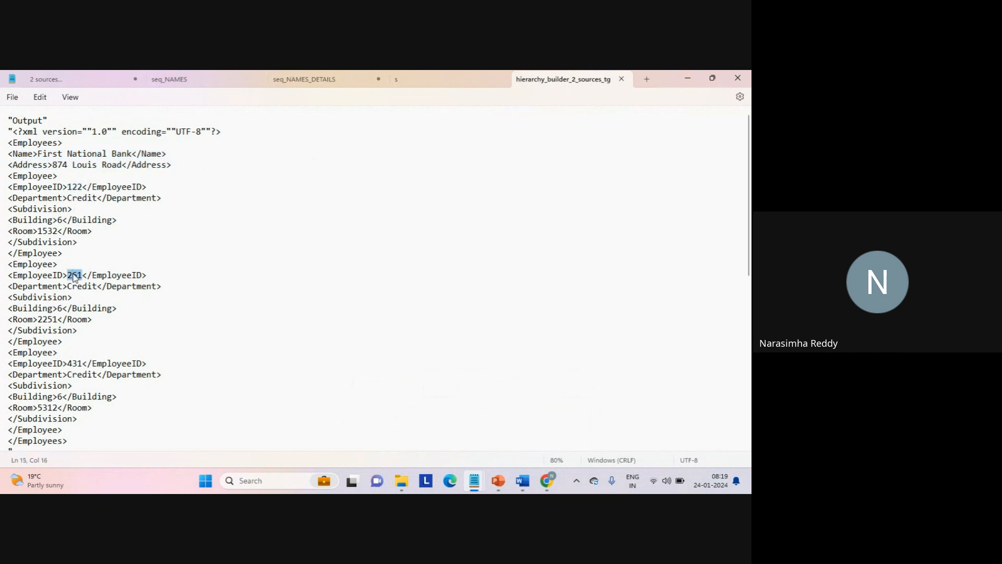
pyautogui.doubleClick(75, 363)
# - Open the seq_NAMES_DETAILS source file and check the employee IDs of the three First National Bank rows
pyautogui.moveTo(404, 481)
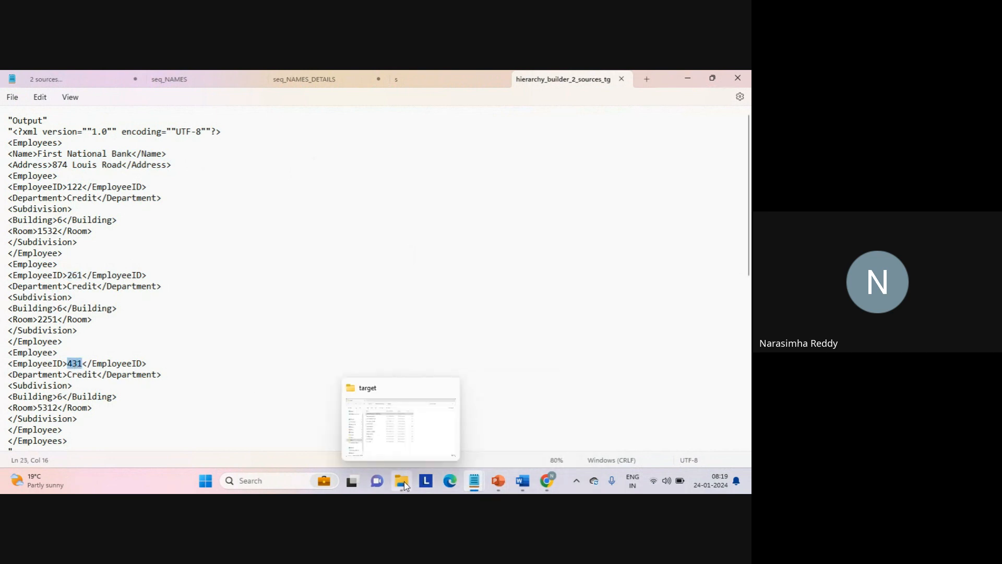
pyautogui.click(407, 431)
pyautogui.moveTo(474, 480)
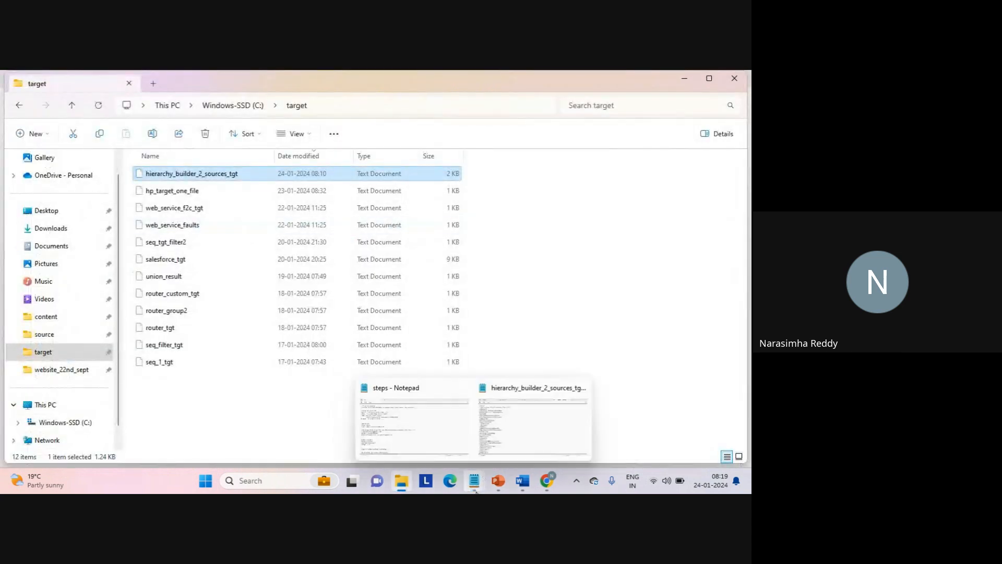
pyautogui.click(425, 411)
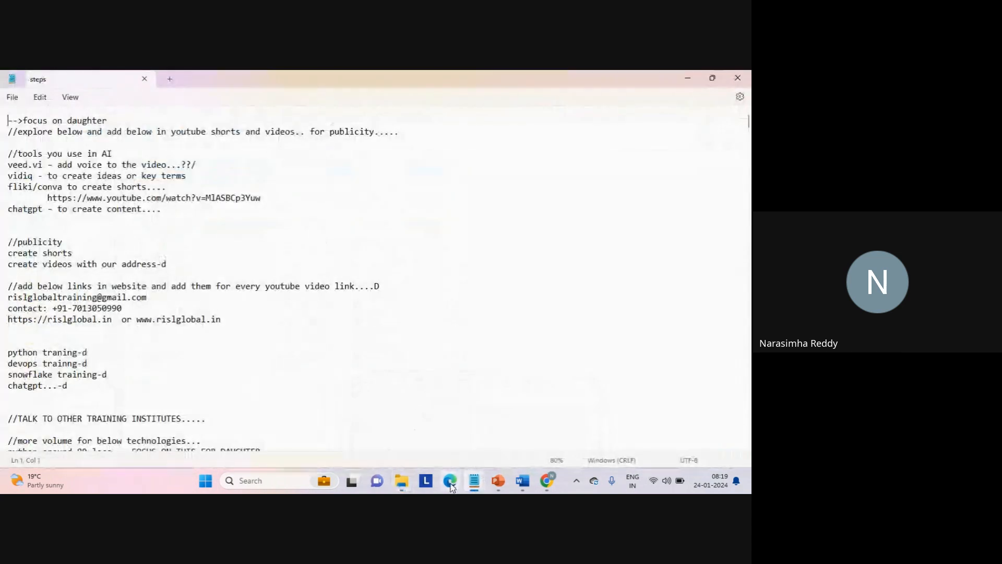
pyautogui.moveTo(473, 484)
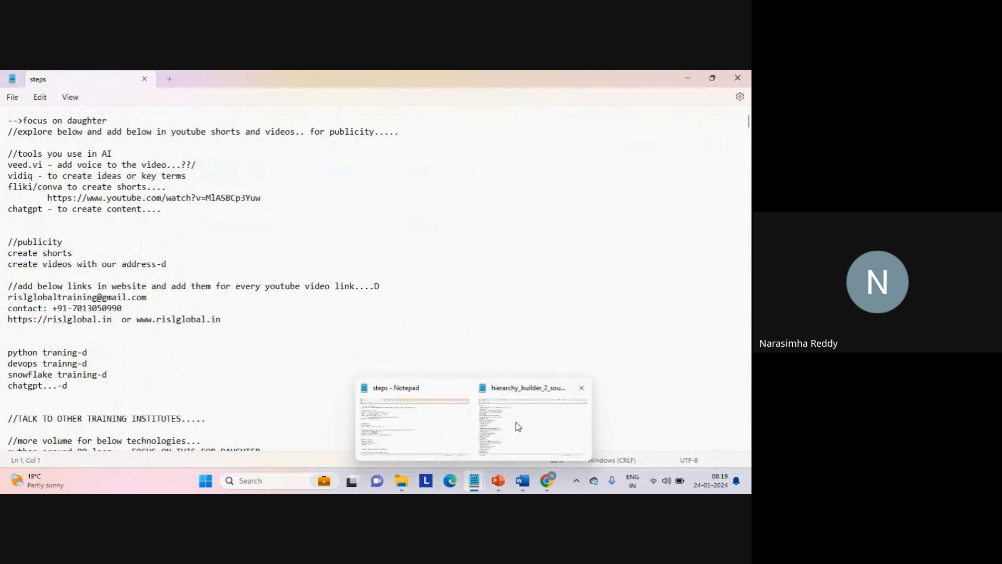
pyautogui.click(515, 422)
pyautogui.click(309, 82)
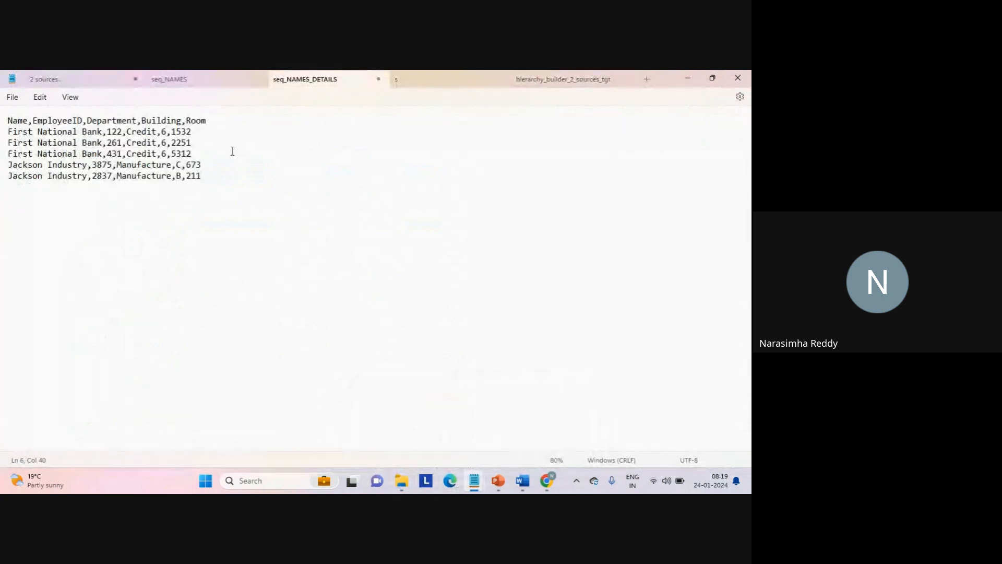
pyautogui.click(114, 132)
pyautogui.doubleClick(114, 143)
pyautogui.doubleClick(114, 154)
pyautogui.doubleClick(116, 133)
# - Go back to the target file and examine the first employee's EmployeeID, Department, Building and Room values
pyautogui.click(568, 83)
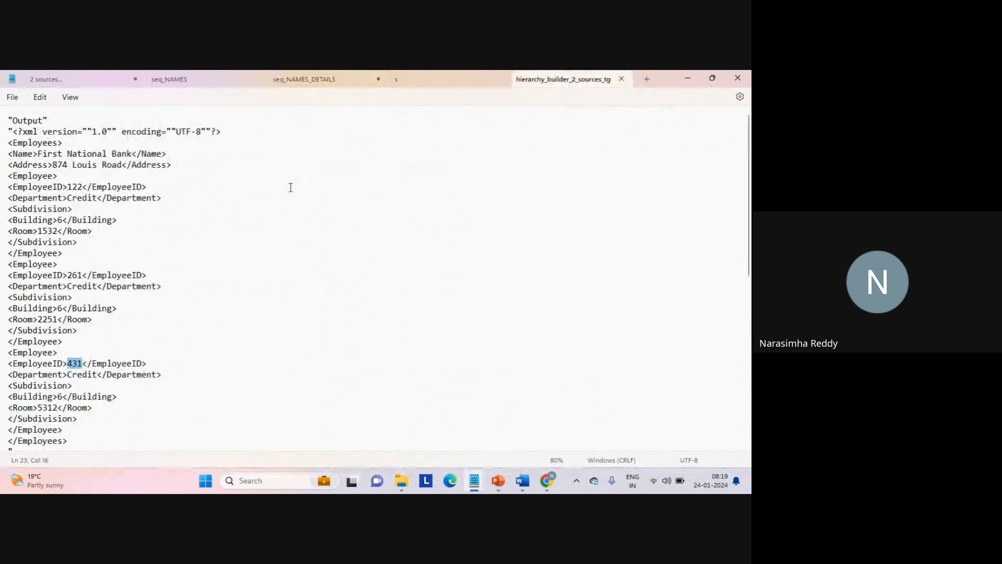
pyautogui.doubleClick(74, 186)
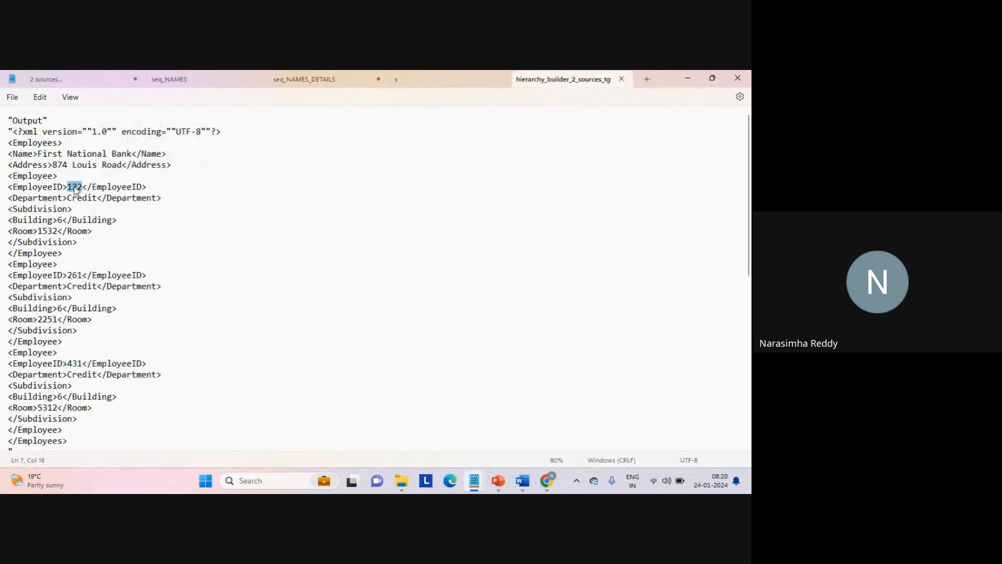
pyautogui.doubleClick(86, 199)
pyautogui.doubleClick(63, 220)
pyautogui.doubleClick(47, 231)
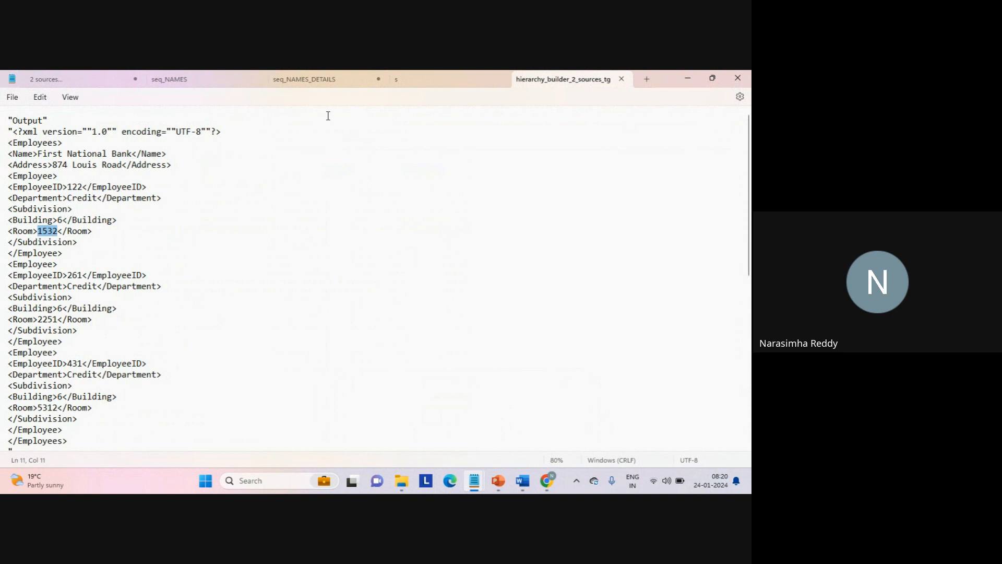
# - Compare the first employee's department, building and room with the first data row in seq_NAMES_DETAILS
pyautogui.click(327, 83)
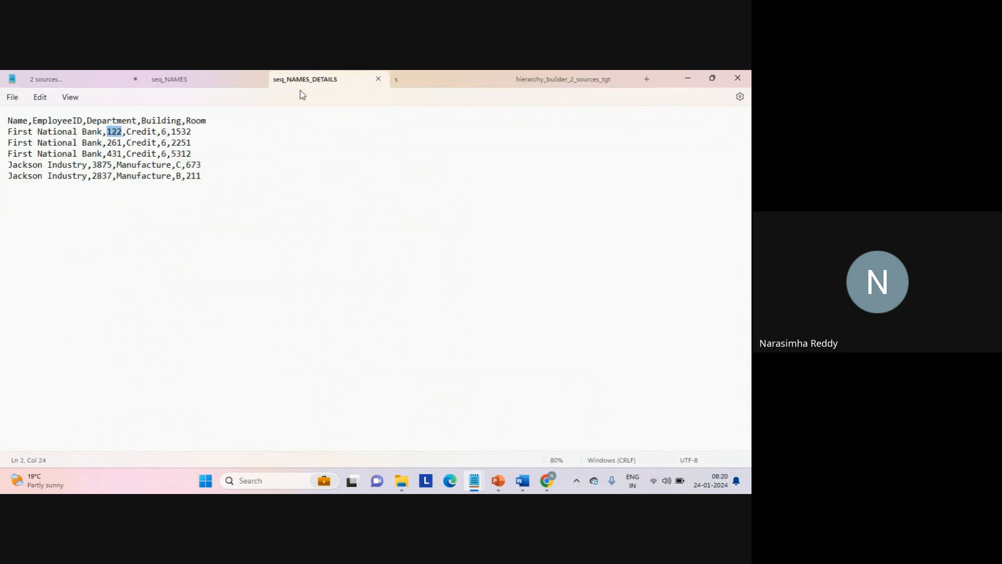
pyautogui.doubleClick(149, 133)
pyautogui.click(166, 133)
pyautogui.doubleClick(183, 133)
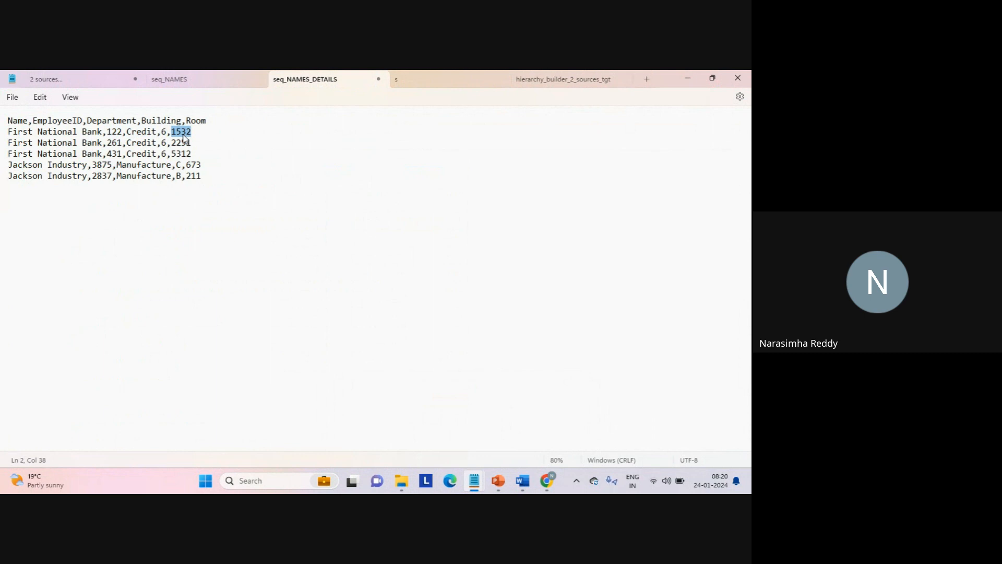
# - Examine the second employee's EmployeeID and Department in the target file and compare them with seq_NAMES_DETAILS
pyautogui.click(556, 81)
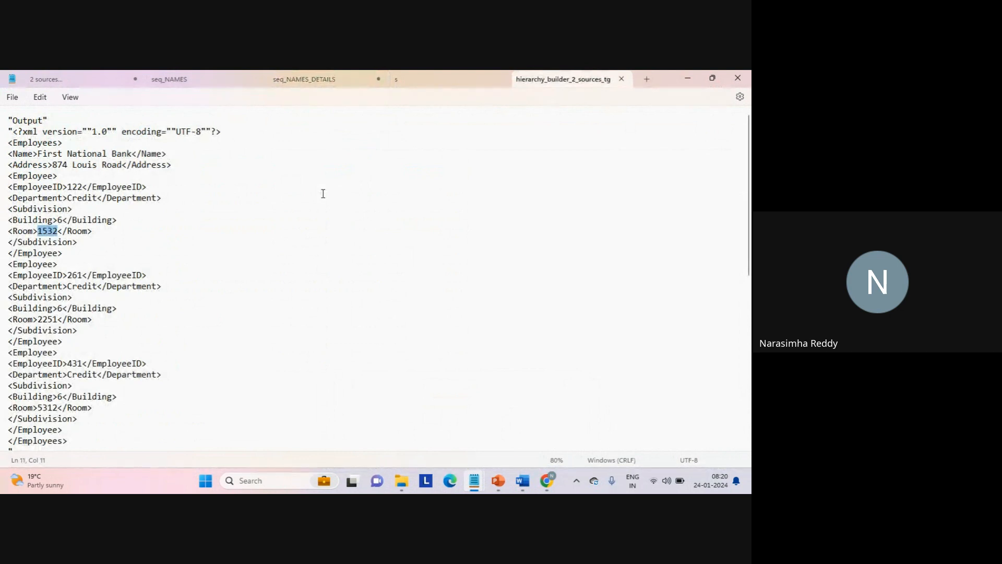
pyautogui.doubleClick(80, 275)
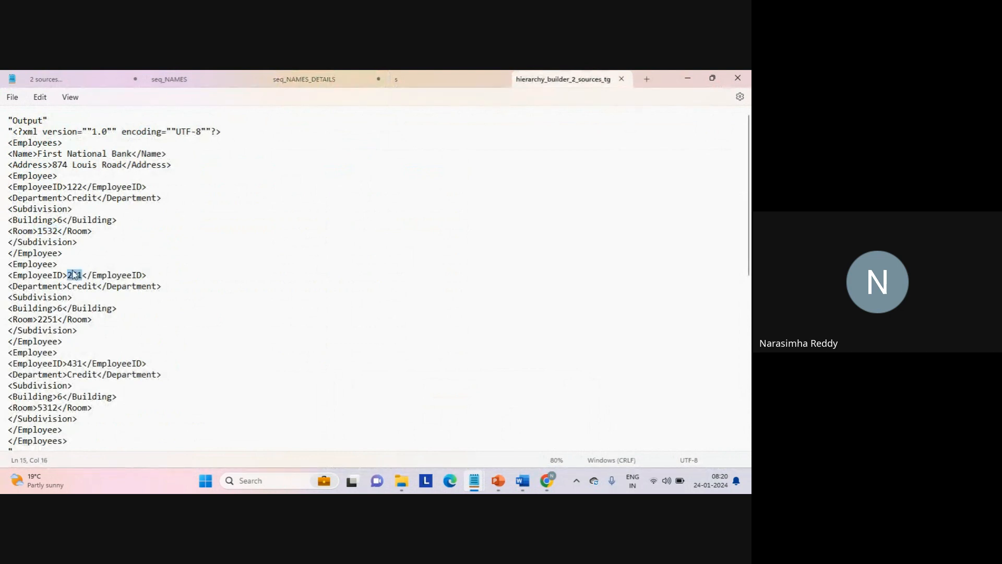
pyautogui.doubleClick(81, 288)
pyautogui.click(302, 83)
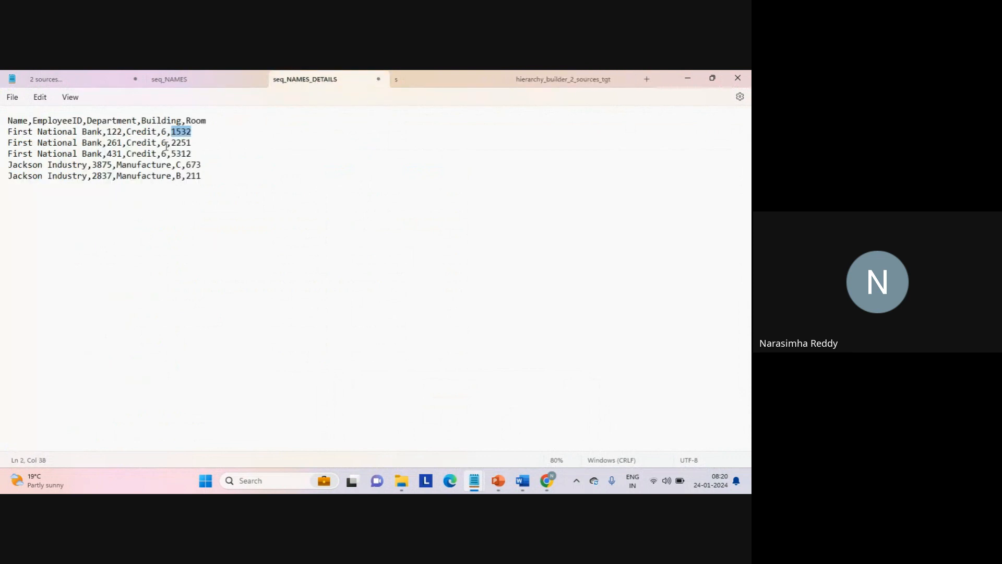
# - Examine the third employee's EmployeeID in the target file and check that employee's room in seq_NAMES_DETAILS
pyautogui.click(572, 77)
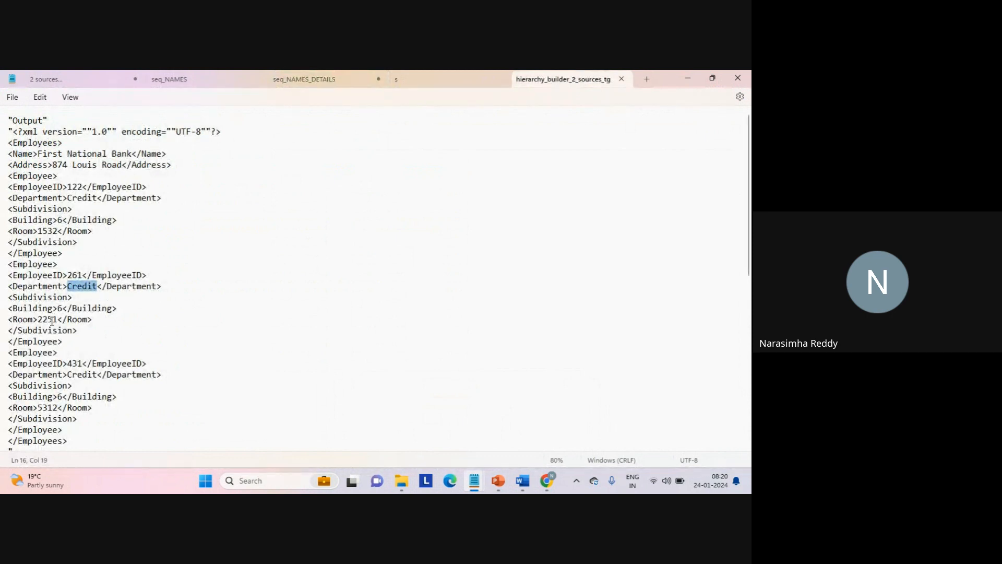
pyautogui.click(72, 363)
pyautogui.doubleClick(72, 363)
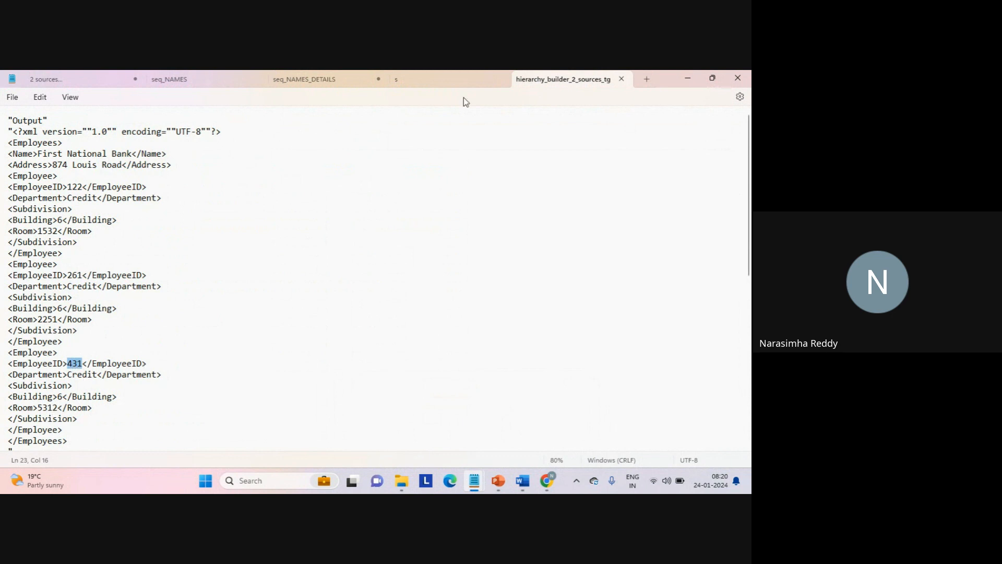
pyautogui.click(319, 79)
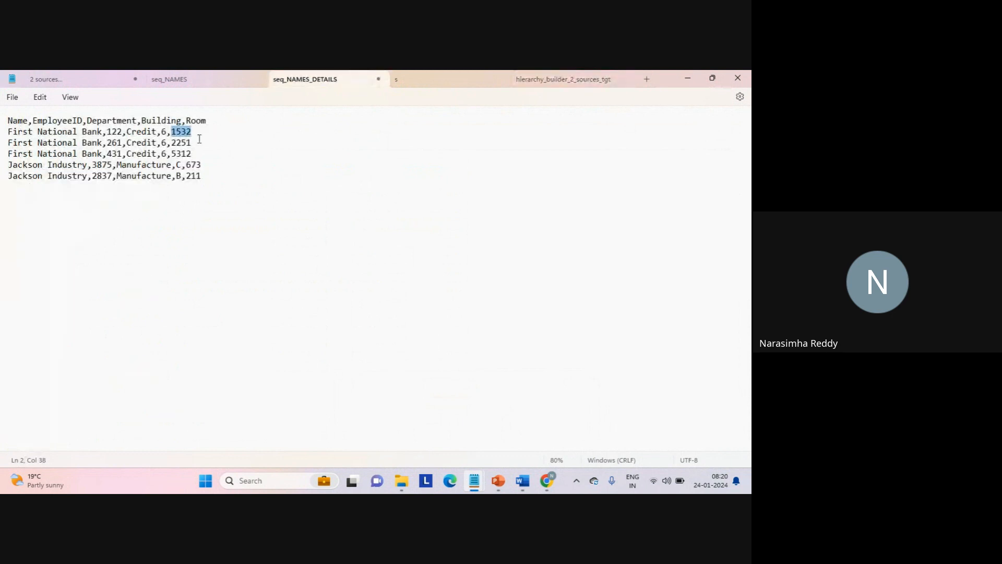
pyautogui.doubleClick(182, 153)
# - Return to the target file and review the Jackson Industry hierarchy that follows the First National Bank output
pyautogui.click(567, 82)
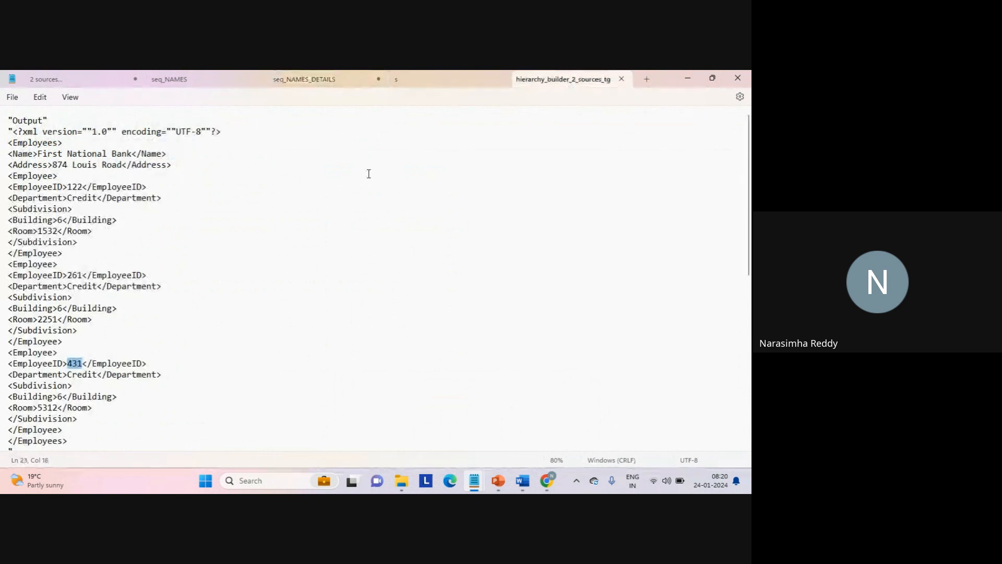
pyautogui.click(193, 393)
pyautogui.press('Right')
pyautogui.press('Down')
pyautogui.press('Down')
pyautogui.press('Down')
pyautogui.press('Down')
pyautogui.press('Down')
pyautogui.press('Down')
pyautogui.press('Down')
pyautogui.press('Down')
pyautogui.press('Down')
pyautogui.press('Down')
pyautogui.press('Down')
pyautogui.press('Down')
pyautogui.press('Down')
pyautogui.press('Down')
pyautogui.press('Down')
pyautogui.press('Down')
pyautogui.press('Down')
pyautogui.press('Down')
pyautogui.press('Down')
pyautogui.press('Down')
pyautogui.press('Down')
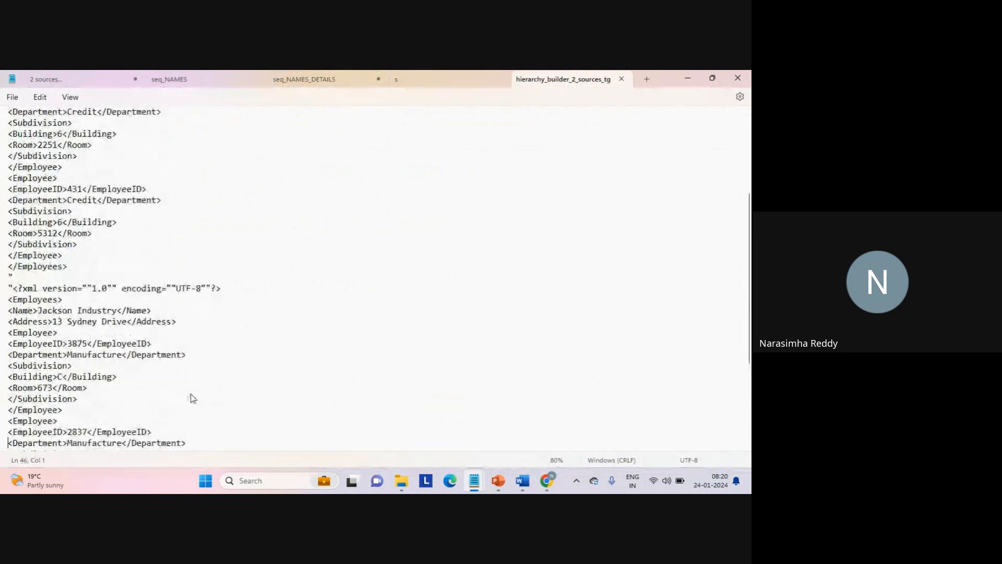
pyautogui.press('Down')
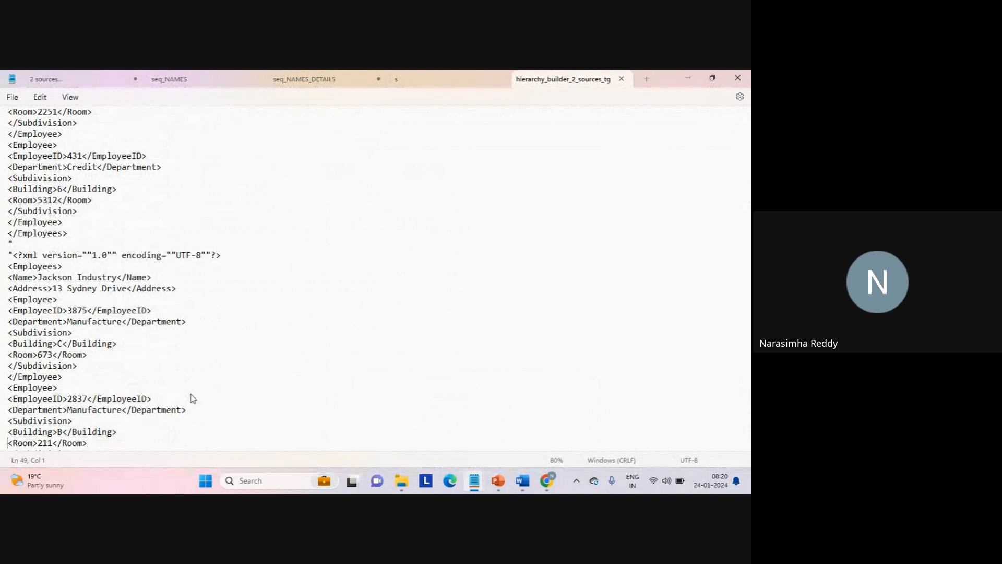
# - Examine the boundary between the two XML documents, highlighting the XML declaration line above the Jackson Industry hierarchy
pyautogui.click(85, 245)
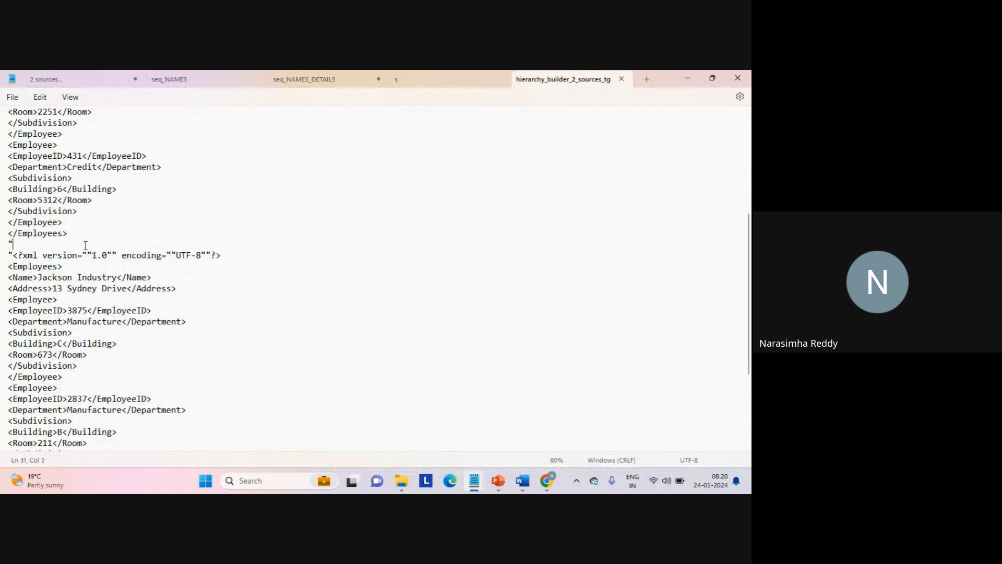
pyautogui.press('Right')
pyautogui.hotkey('shift', 'Down')
pyautogui.hotkey('shift', 'Left')
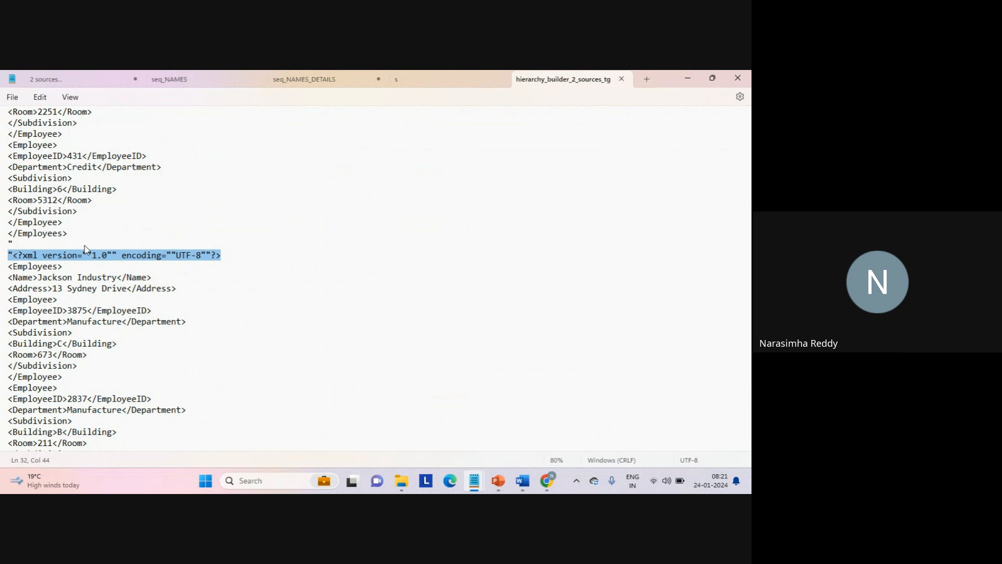
pyautogui.press('Home')
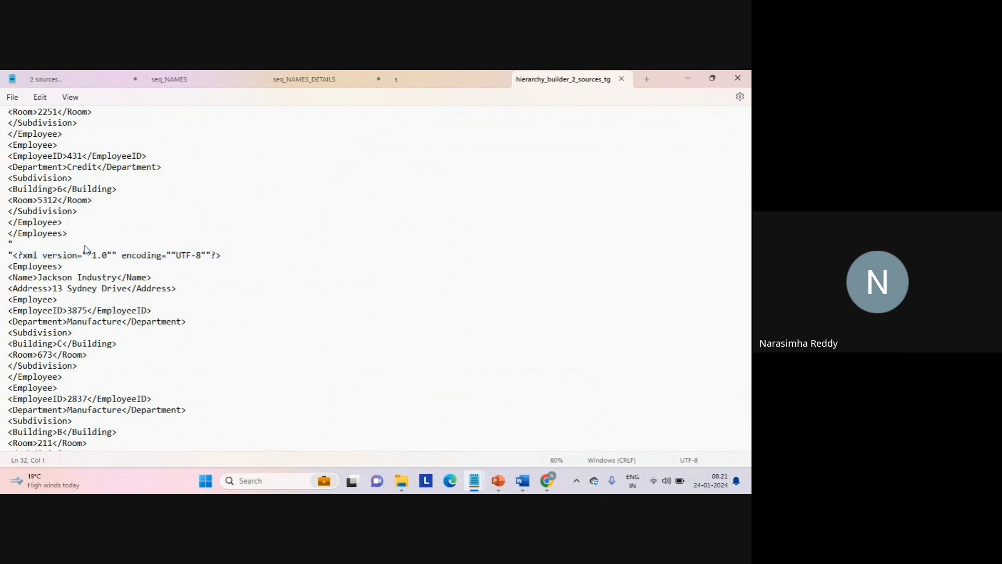
# - Compare the XML declaration line above the Jackson Industry hierarchy with the one at the start of the target file
pyautogui.hotkey('shift', 'Down')
pyautogui.hotkey('shift', 'Left')
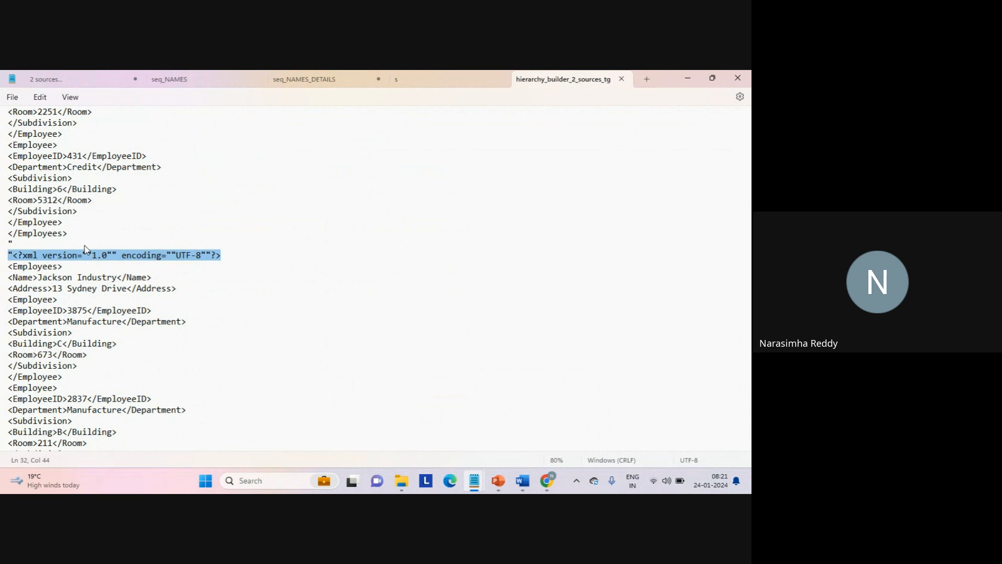
pyautogui.click(85, 245)
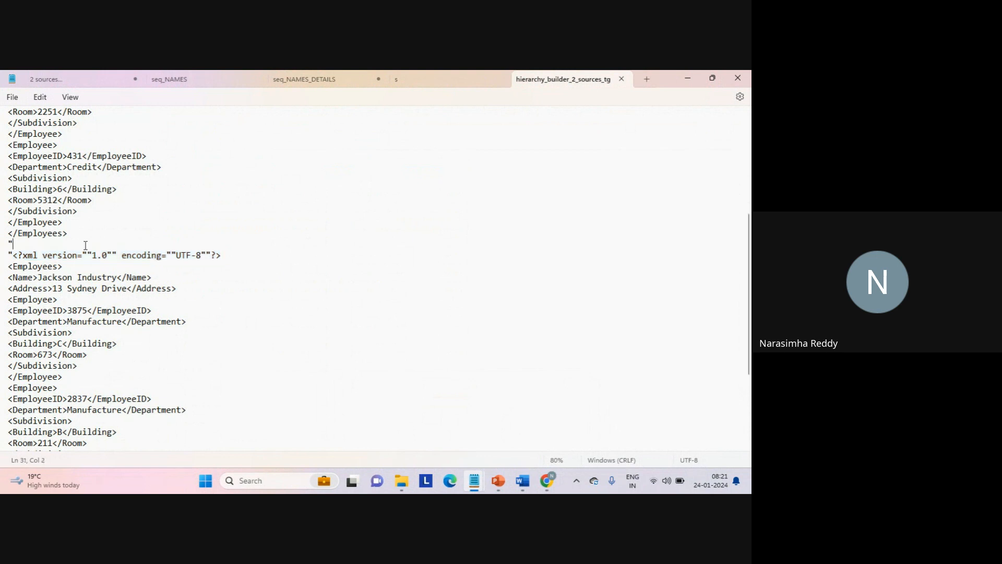
pyautogui.hotkey('ctrl', 'Home')
pyautogui.press('Down')
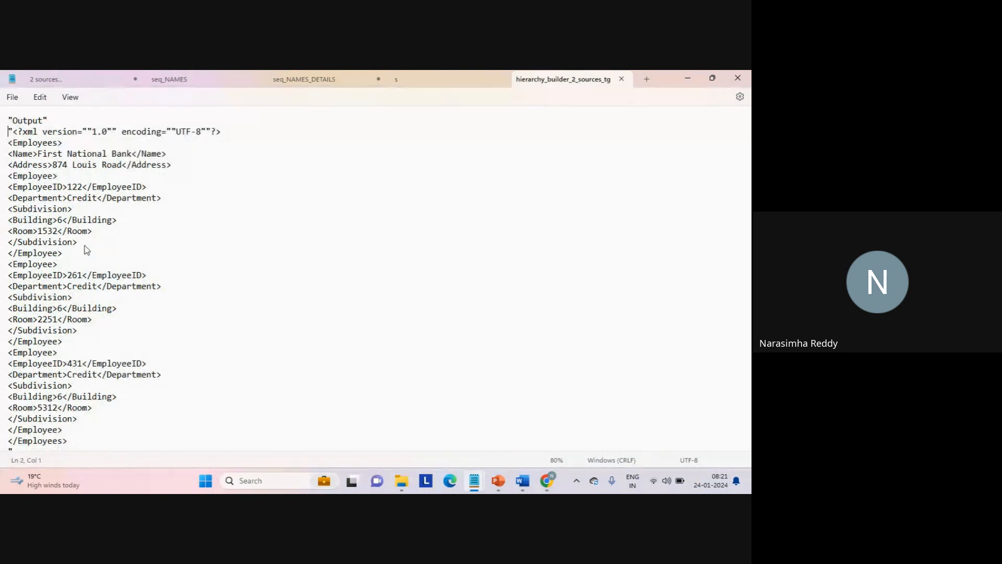
pyautogui.hotkey('shift', 'End')
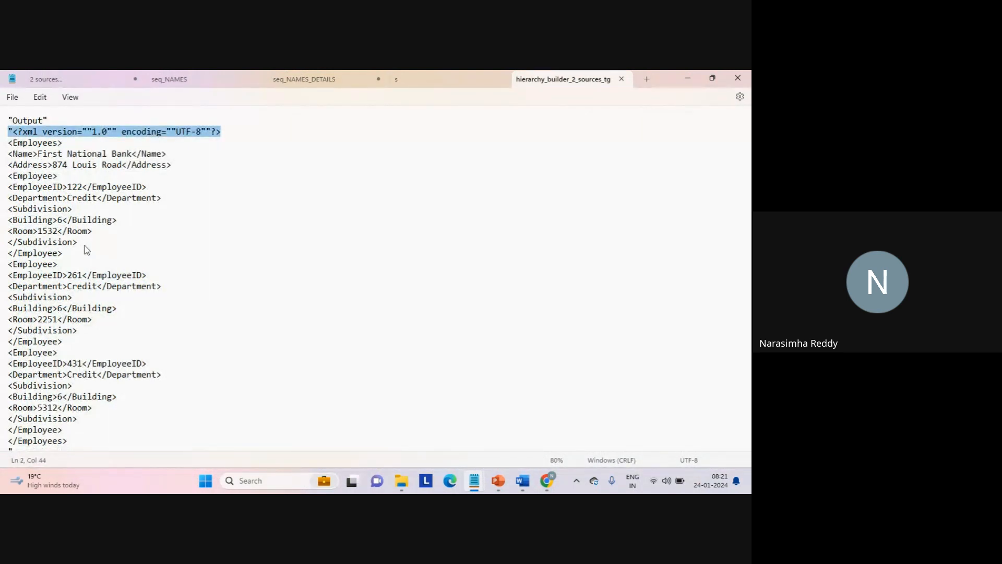
# - Examine the Jackson Industry hierarchy from the end of the target file back to its start, highlighting the company Name line
pyautogui.hotkey('ctrl', 'End')
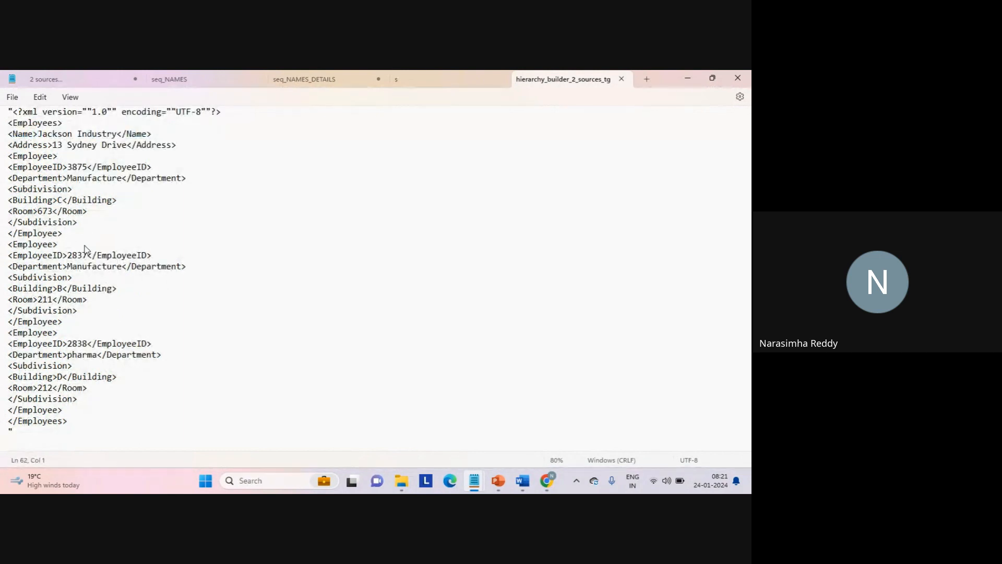
pyautogui.press('Up')
pyautogui.press('Up')
pyautogui.press('Up')
pyautogui.press('Up')
pyautogui.press('Up')
pyautogui.press('Up')
pyautogui.press('Up')
pyautogui.press('Up')
pyautogui.press('Up')
pyautogui.press('Up')
pyautogui.press('Up')
pyautogui.press('Up')
pyautogui.press('Up')
pyautogui.press('Up')
pyautogui.press('Up')
pyautogui.press('Up')
pyautogui.press('Up')
pyautogui.press('Up')
pyautogui.press('Up')
pyautogui.press('Up')
pyautogui.press('Up')
pyautogui.press('Up')
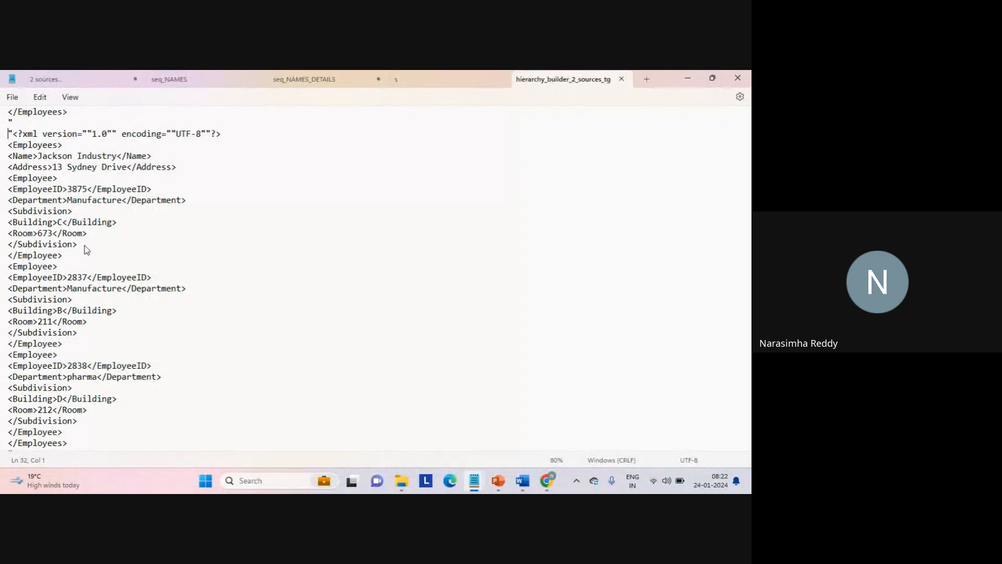
pyautogui.press('Down')
pyautogui.press('Down')
pyautogui.hotkey('shift', 'End')
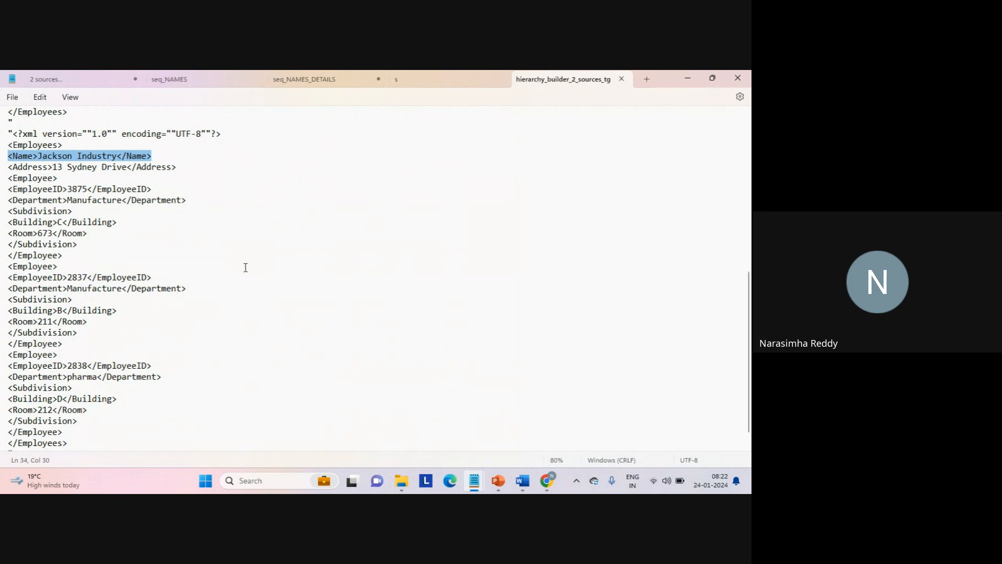
# - Check the Jackson Industry record in seq_NAMES and compare it with the Address line in the target file
pyautogui.moveTo(471, 487)
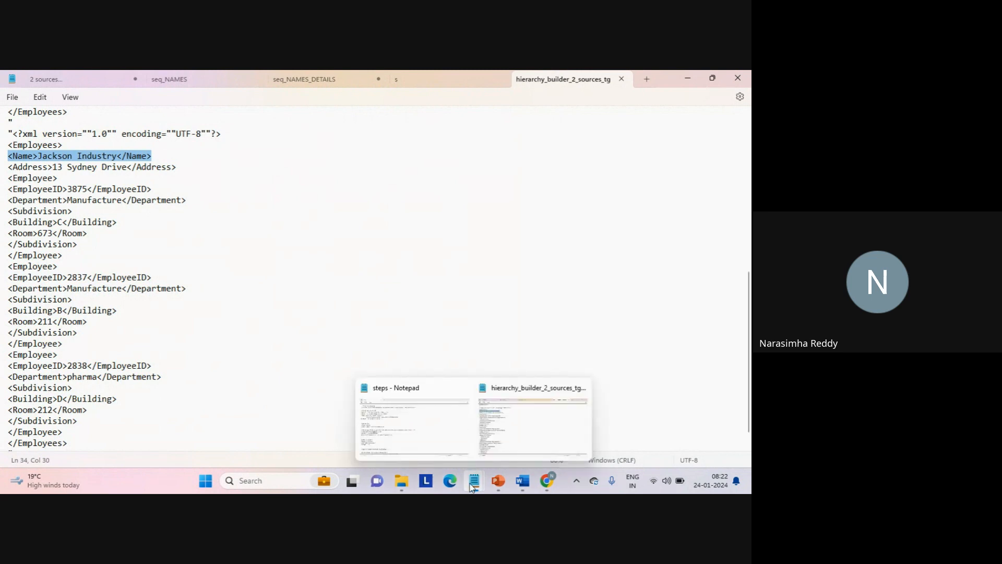
pyautogui.click(208, 78)
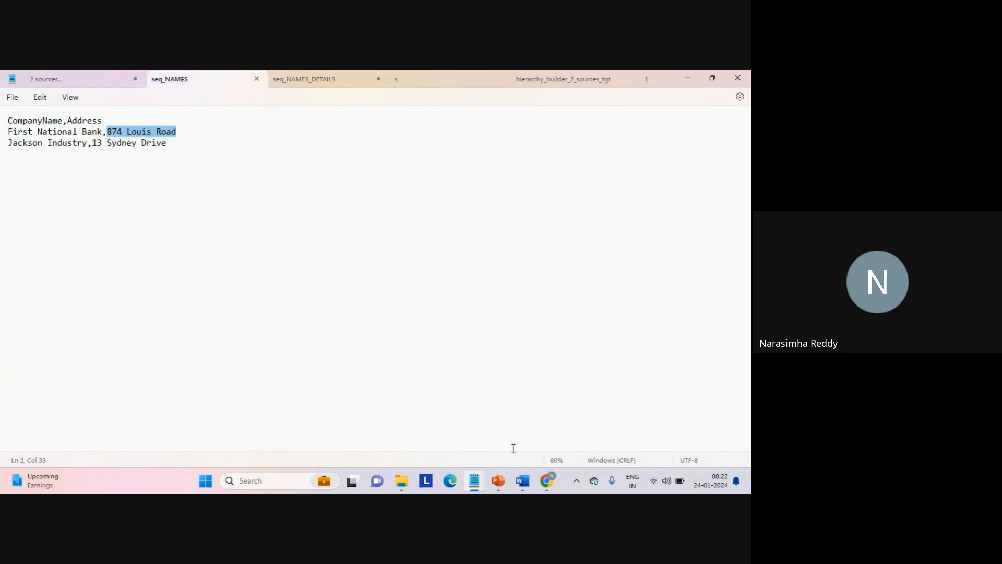
pyautogui.click(572, 81)
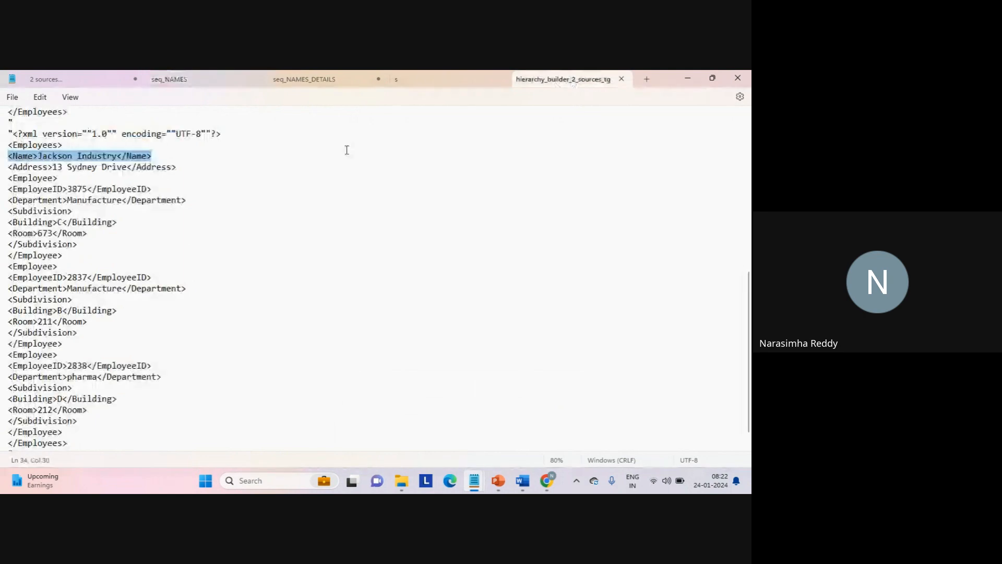
pyautogui.moveTo(56, 167); pyautogui.dragTo(126, 167)
pyautogui.click(126, 166)
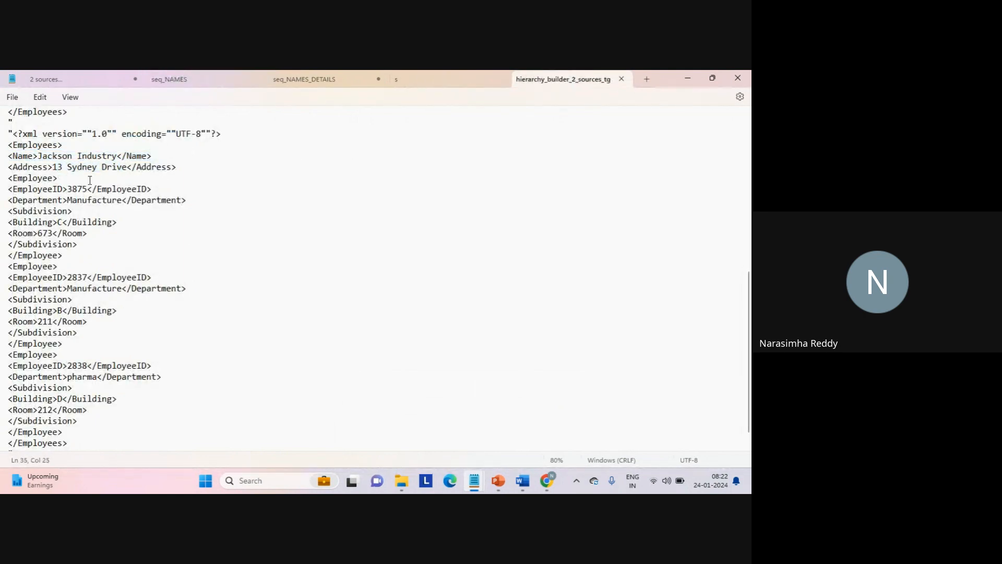
# - Compare the first Jackson Industry employee's EmployeeID in the target file with the matching seq_NAMES_DETAILS row
pyautogui.doubleClick(74, 189)
pyautogui.click(319, 78)
pyautogui.click(151, 165)
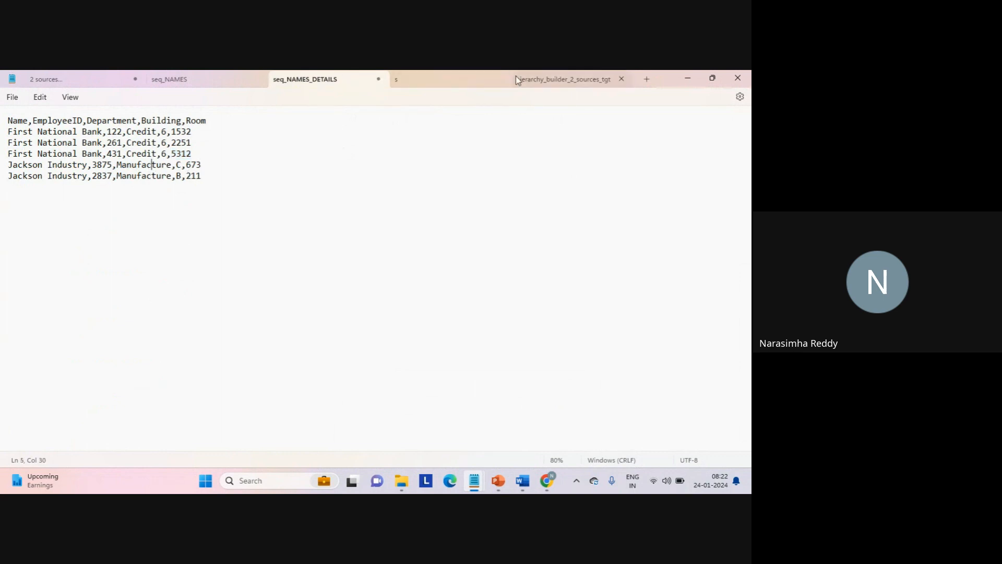
pyautogui.click(552, 79)
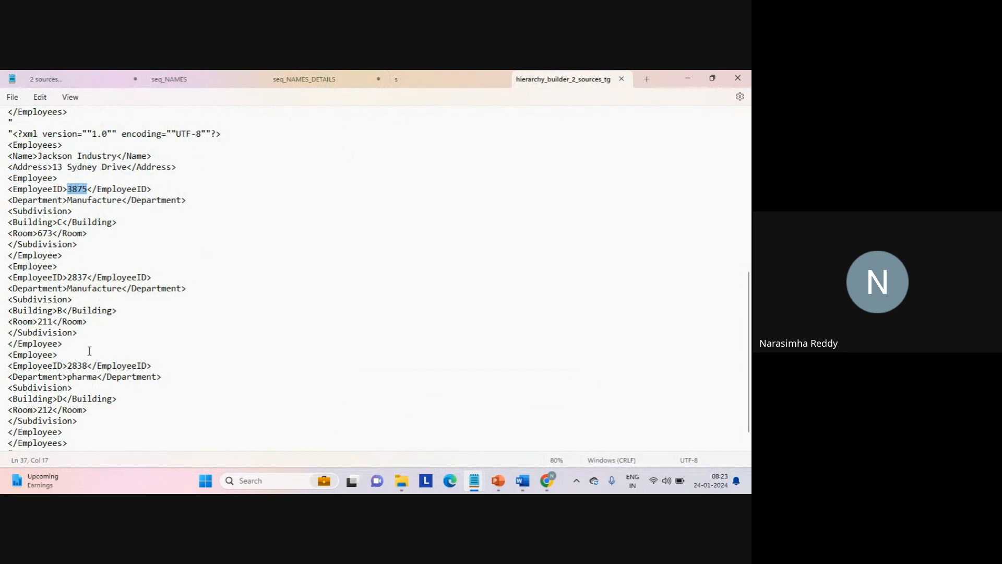
# - Look up the third Jackson Industry employee's EmployeeID in seq_NAMES_DETAILS and seq_NAMES, then return to the target file
pyautogui.doubleClick(77, 365)
pyautogui.click(349, 84)
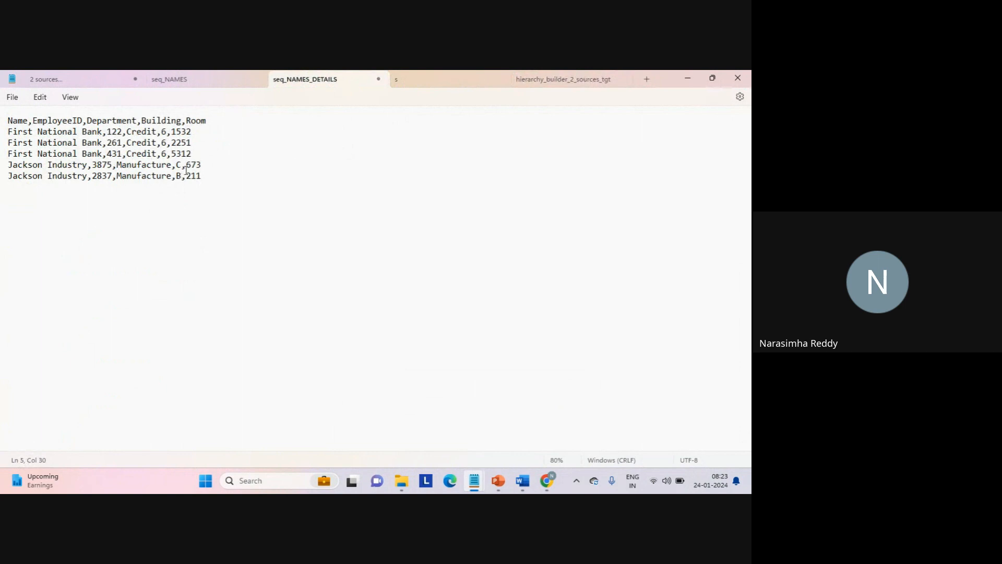
pyautogui.click(232, 83)
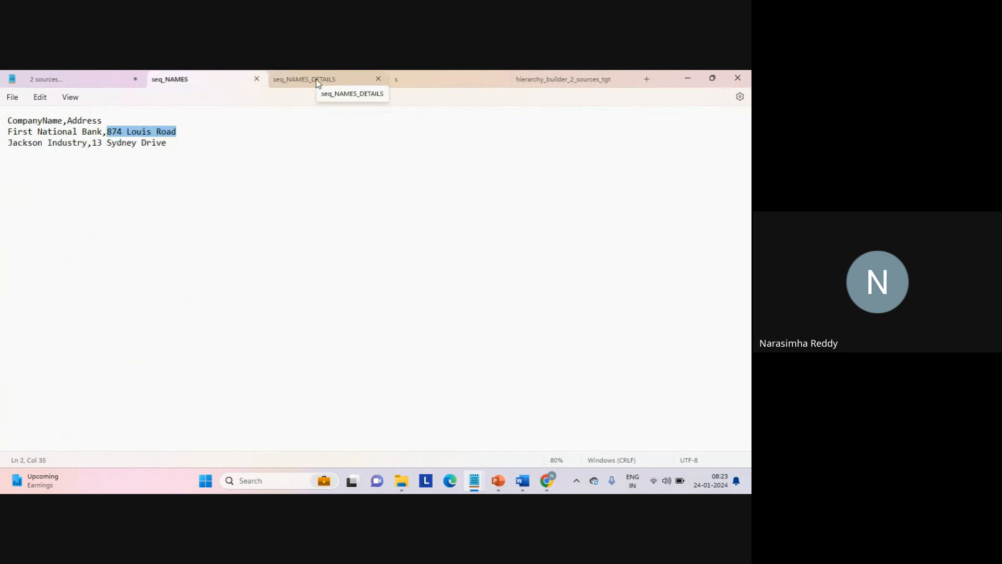
pyautogui.click(555, 79)
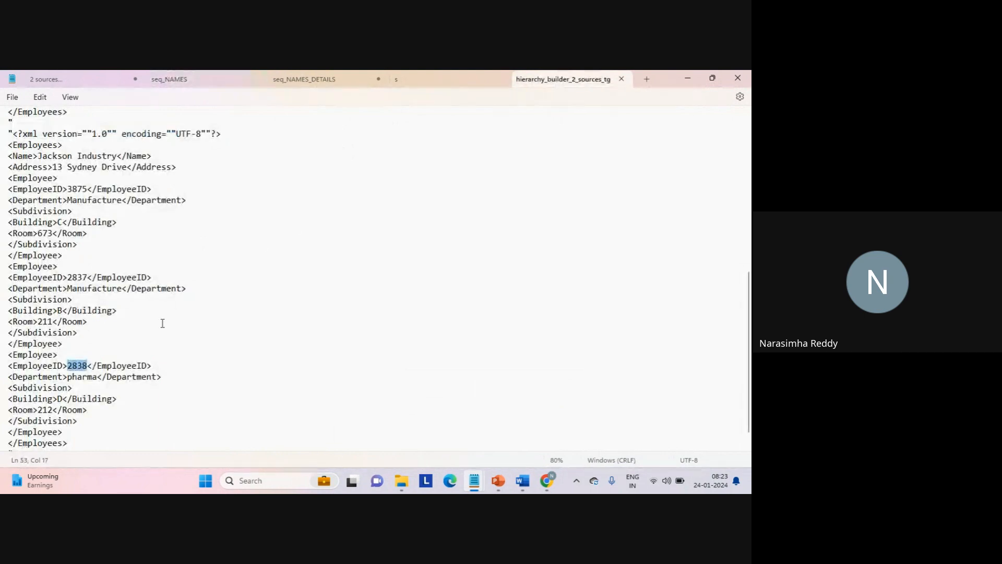
# - Highlight the EmployeeID and Department lines of the third Jackson Industry employee in the target file for inspection
pyautogui.click(139, 348)
pyautogui.press('Right')
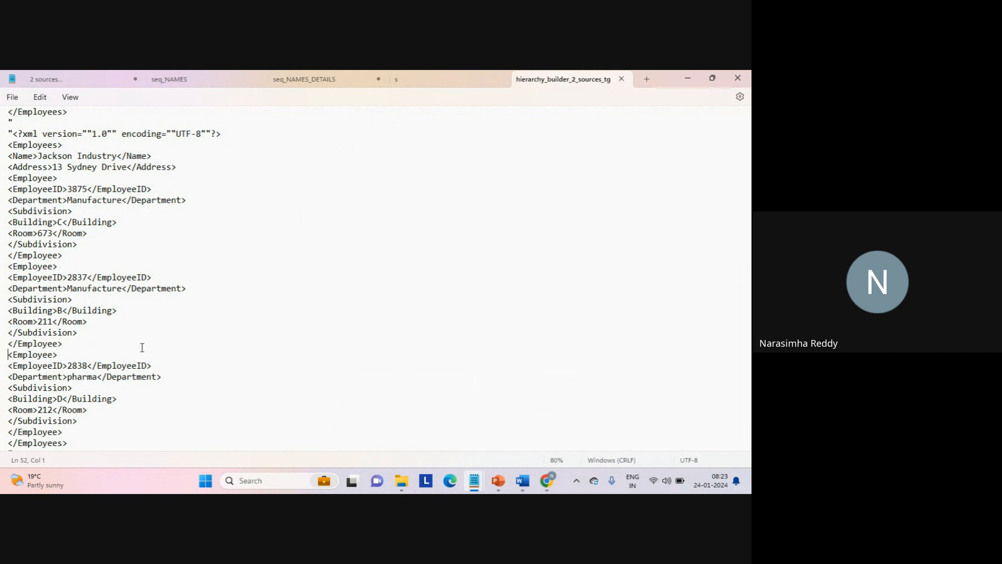
pyautogui.press('Down')
pyautogui.hotkey('shift', 'Down')
pyautogui.hotkey('shift', 'End')
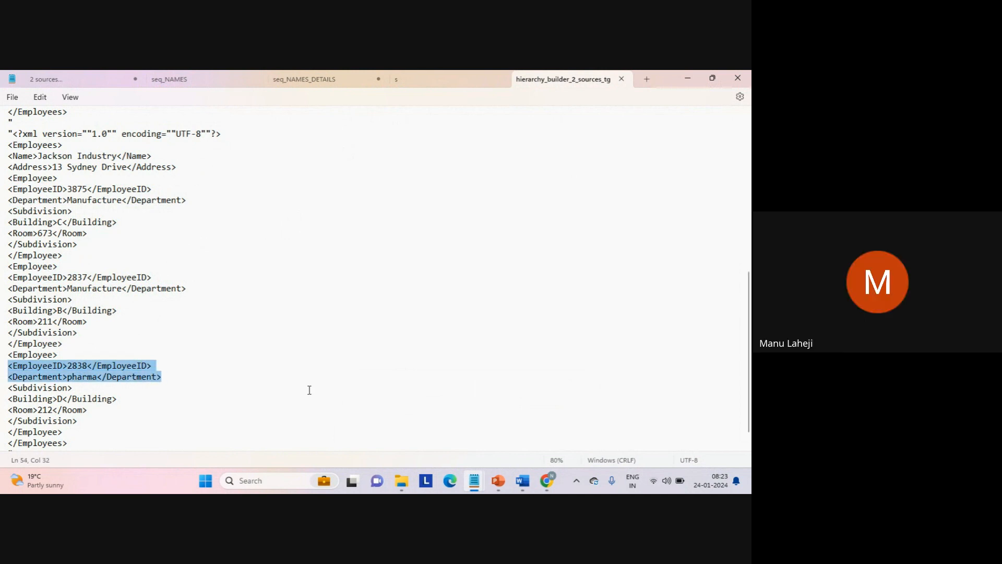
pyautogui.moveTo(402, 480)
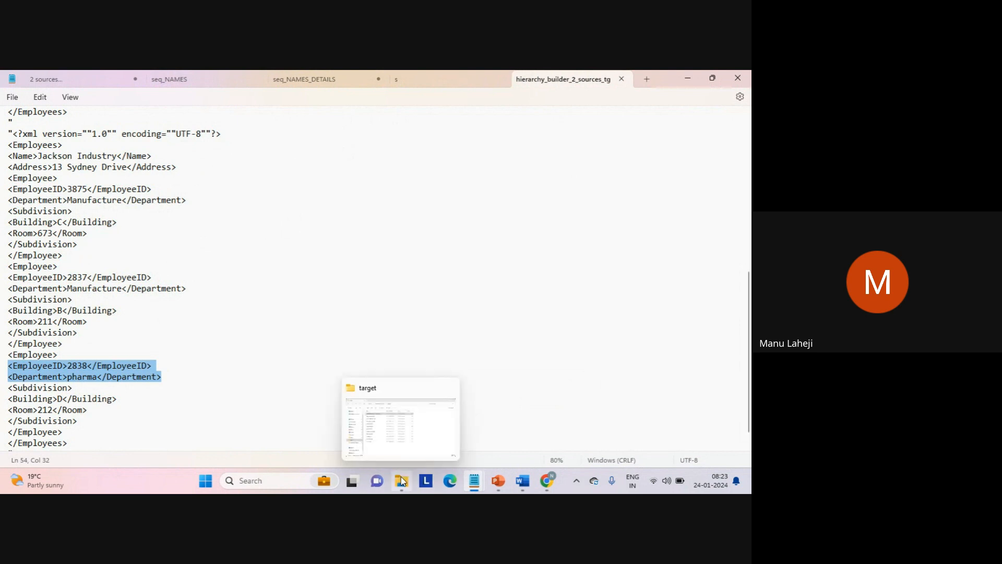
pyautogui.click(400, 440)
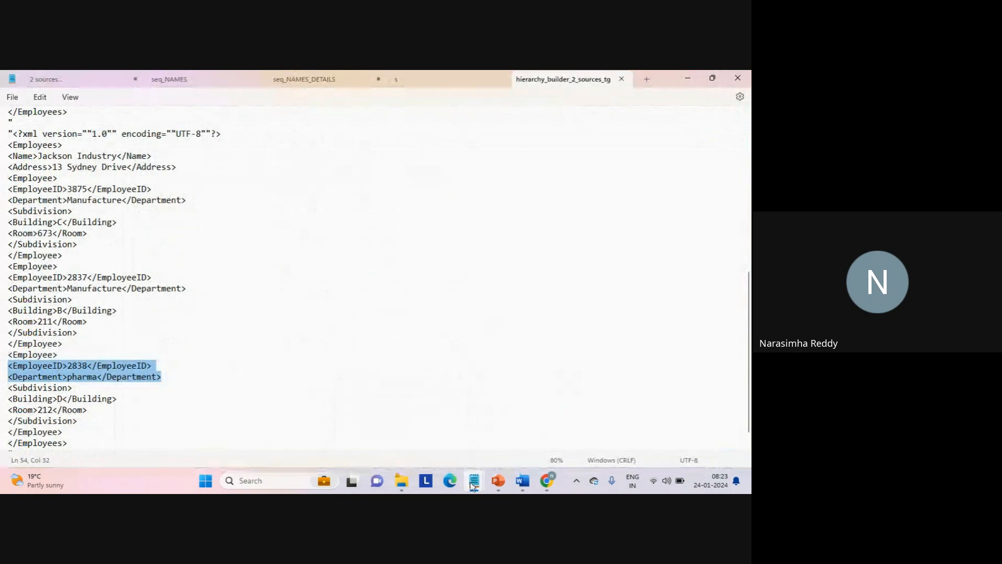
pyautogui.moveTo(471, 484)
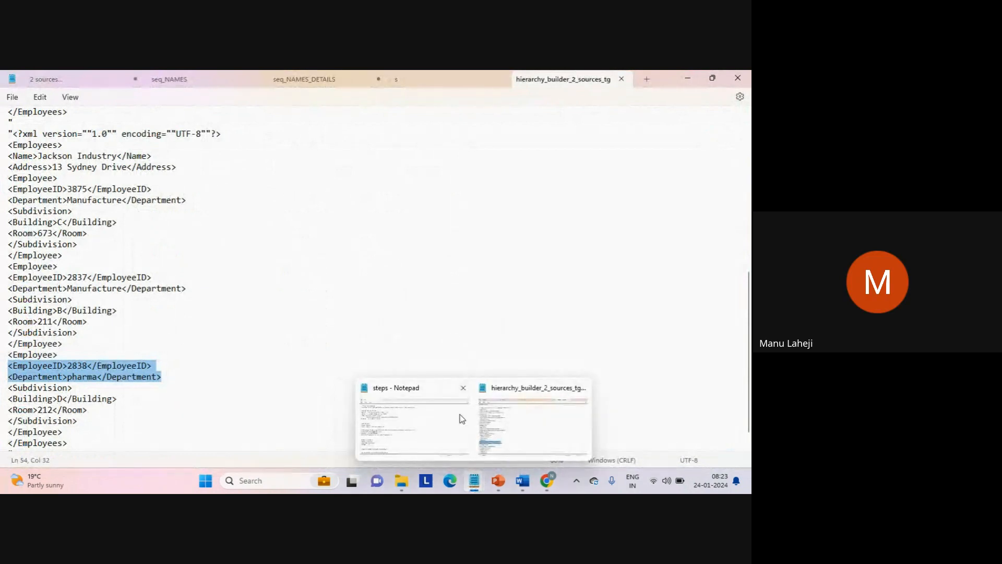
# - Undo the deletion of the Jackson Industry pharma row and the Test row in seq_NAMES_DETAILS
pyautogui.click(358, 81)
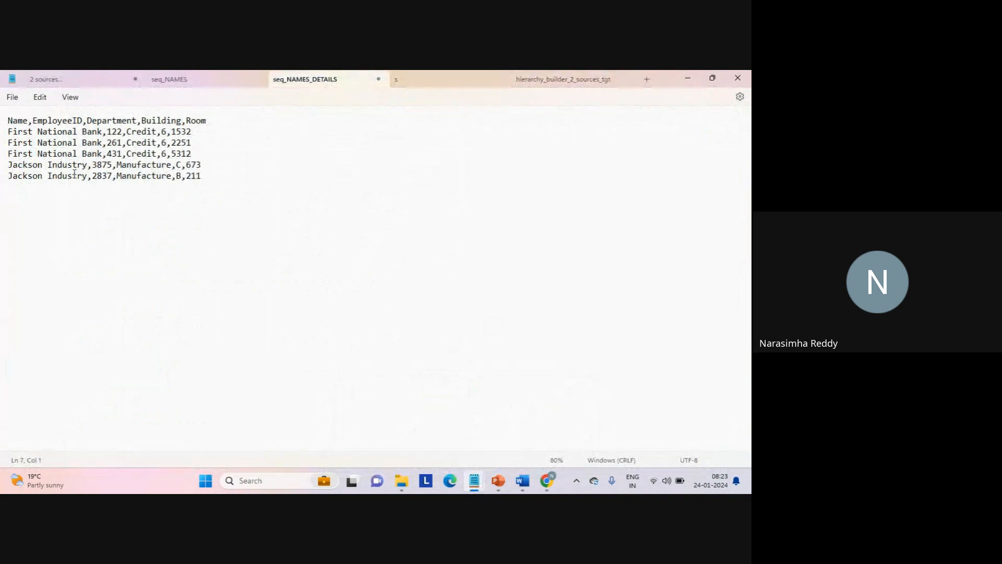
pyautogui.hotkey('ctrl', 'z')
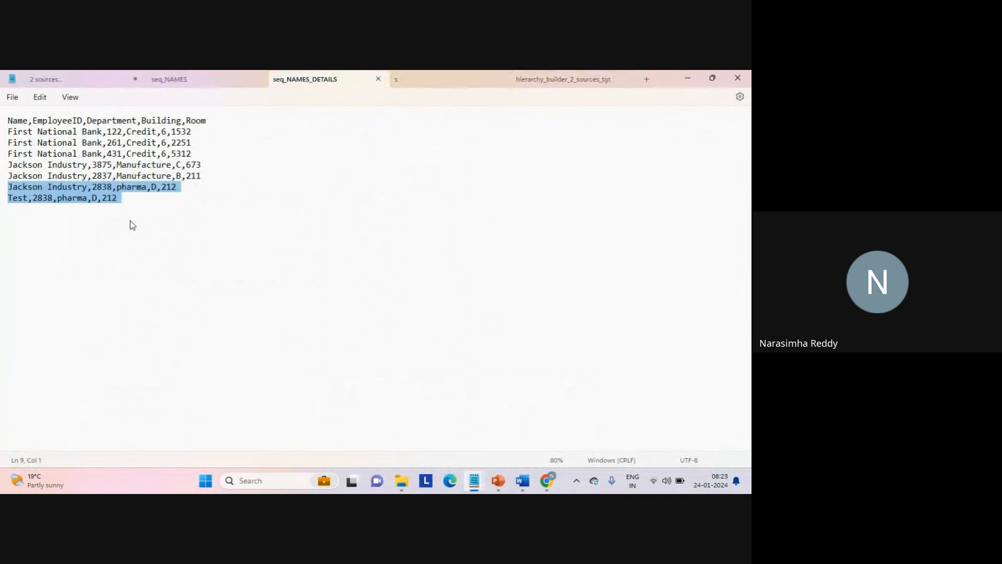
pyautogui.click(130, 220)
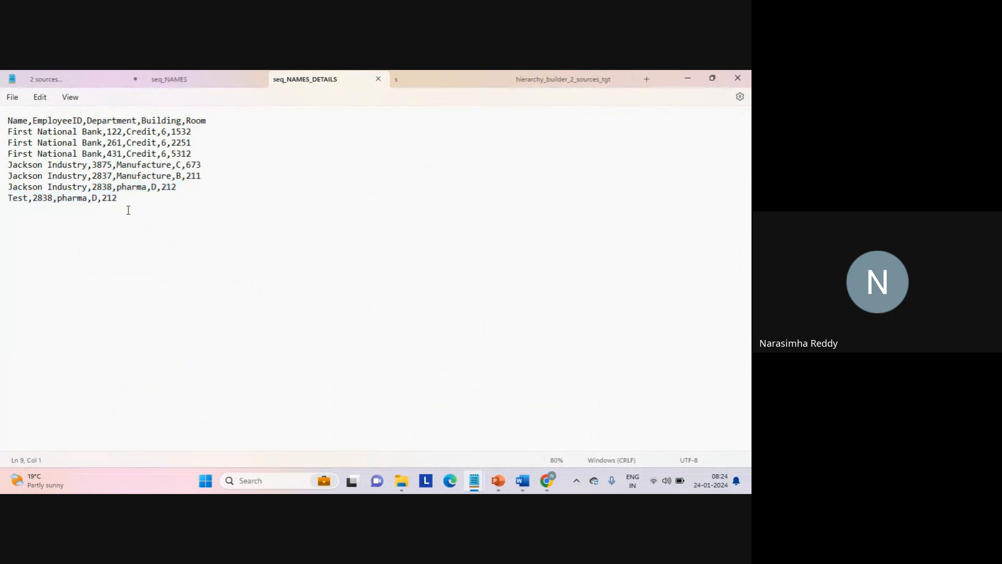
# - Compare the restored Jackson Industry pharma row's EmployeeID with the target file and examine the end of that hierarchy
pyautogui.doubleClick(102, 189)
pyautogui.click(562, 80)
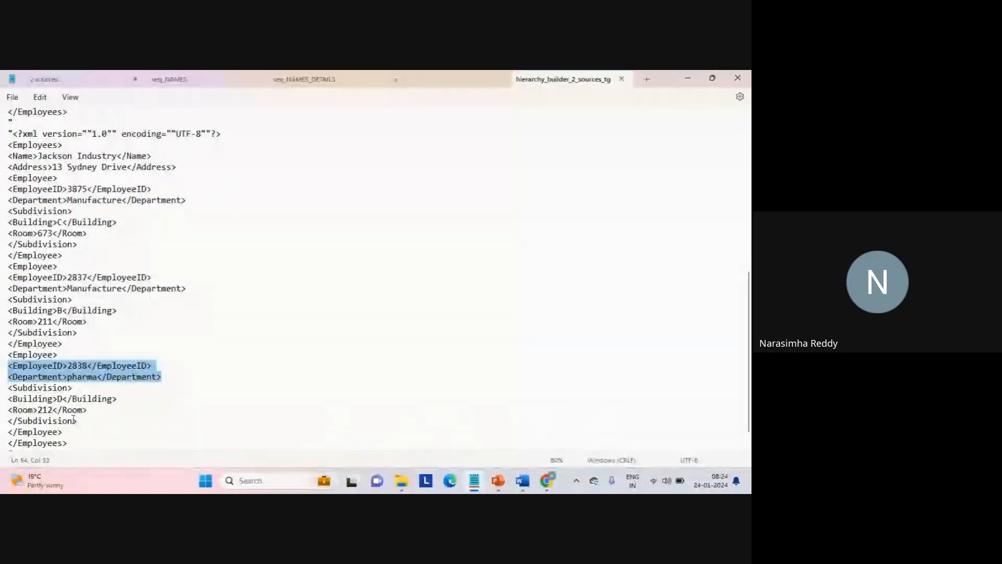
pyautogui.click(103, 433)
pyautogui.press('Down')
pyautogui.press('Down')
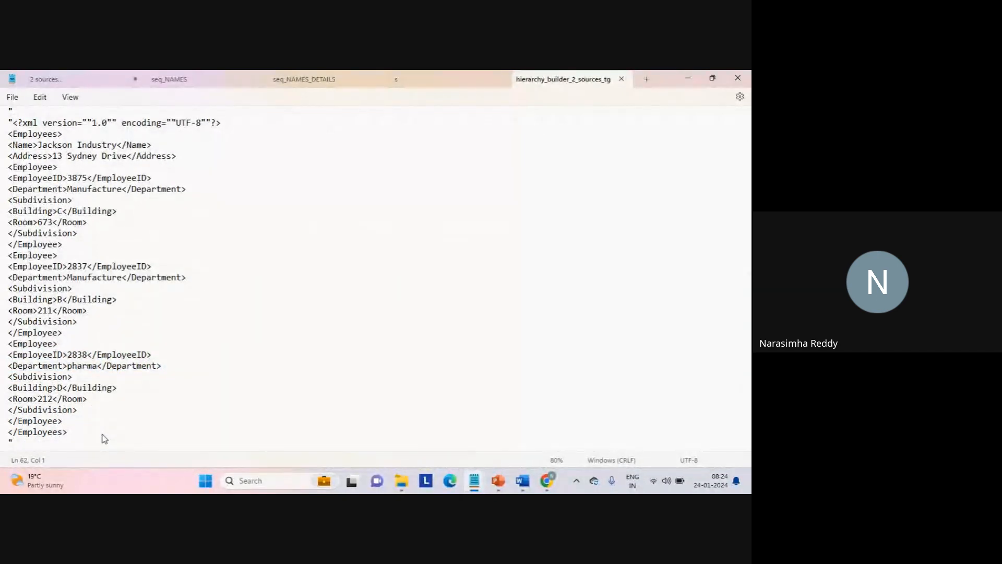
pyautogui.hotkey('shift', 'Up')
pyautogui.press('Left')
# - Review the target file from the First National Bank hierarchy through to the end of the Jackson Industry output
pyautogui.hotkey('ctrl', 'Home')
pyautogui.press('Down')
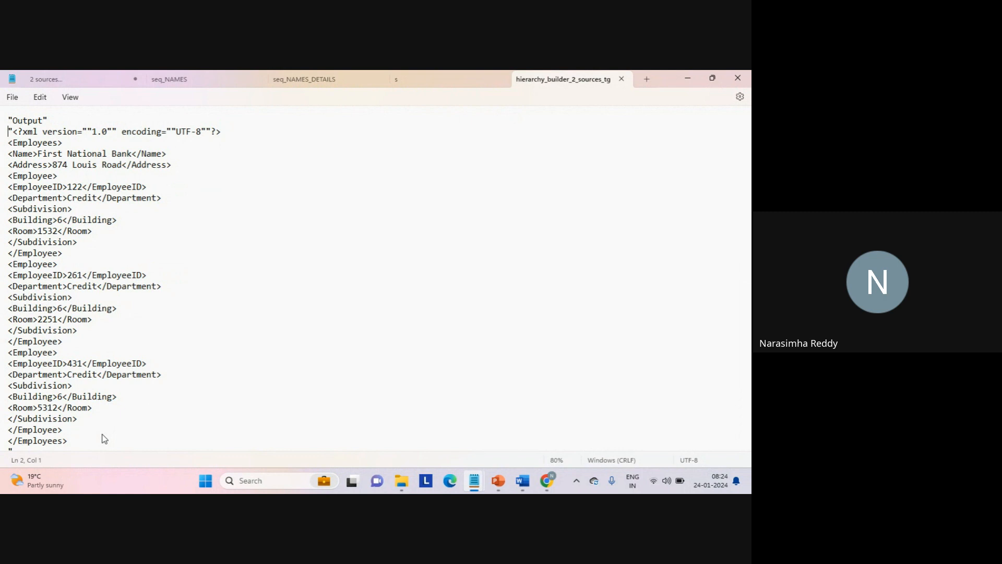
pyautogui.press('Down')
pyautogui.press('Down')
pyautogui.press('Down')
pyautogui.press('Down')
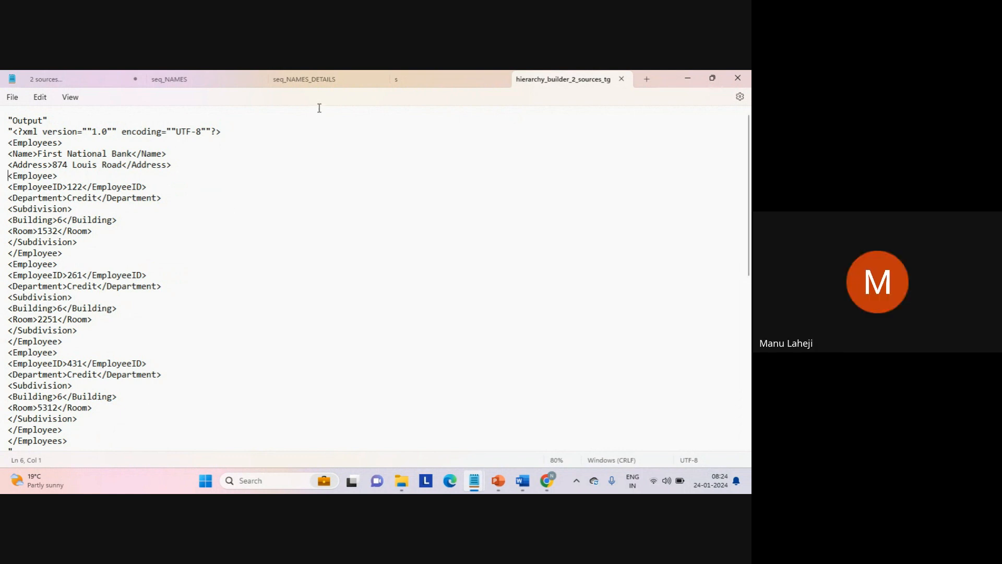
pyautogui.click(207, 331)
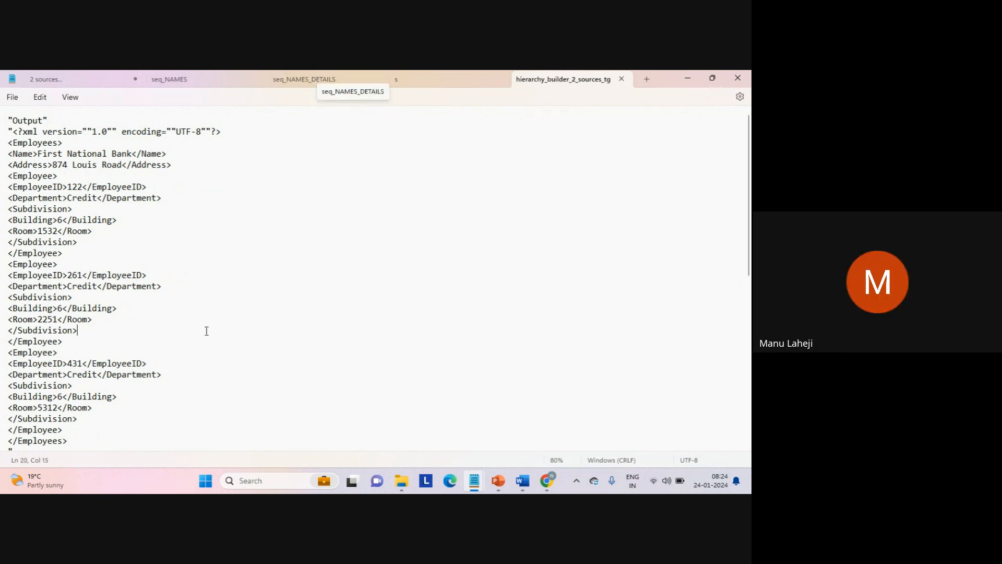
pyautogui.hotkey('ctrl', 'End')
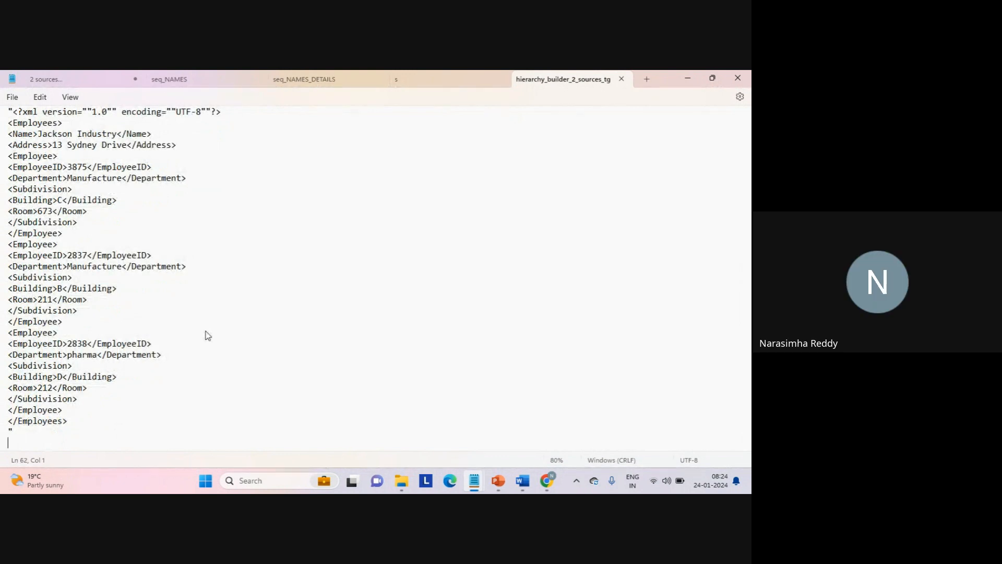
# - Undo the deletion of the Test company row in seq_NAMES
pyautogui.click(225, 82)
pyautogui.click(340, 178)
pyautogui.hotkey('ctrl', 'z')
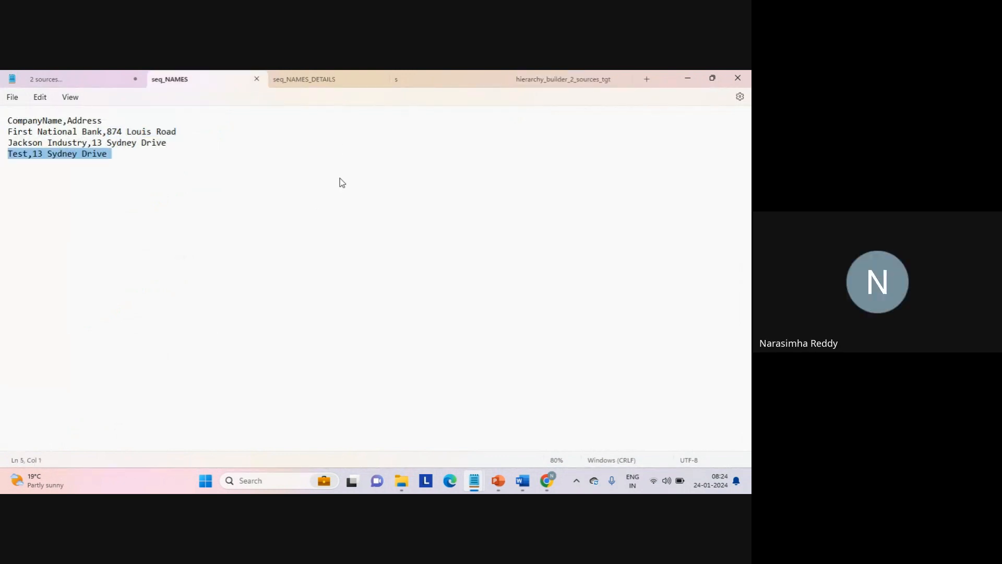
pyautogui.click(259, 188)
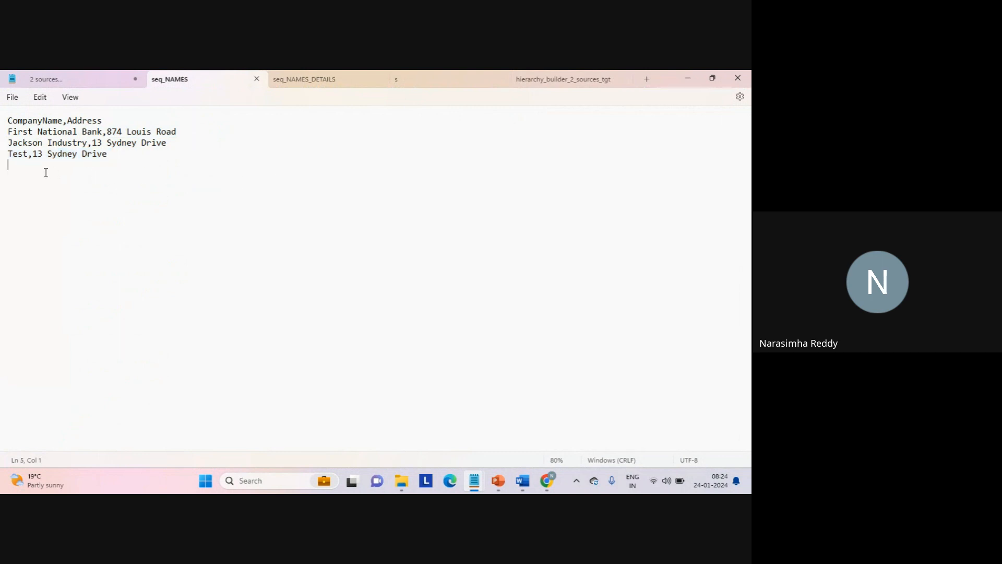
# - Compare the Test company name in seq_NAMES with its row in seq_NAMES_DETAILS, then return to the target file
pyautogui.doubleClick(17, 154)
pyautogui.click(320, 78)
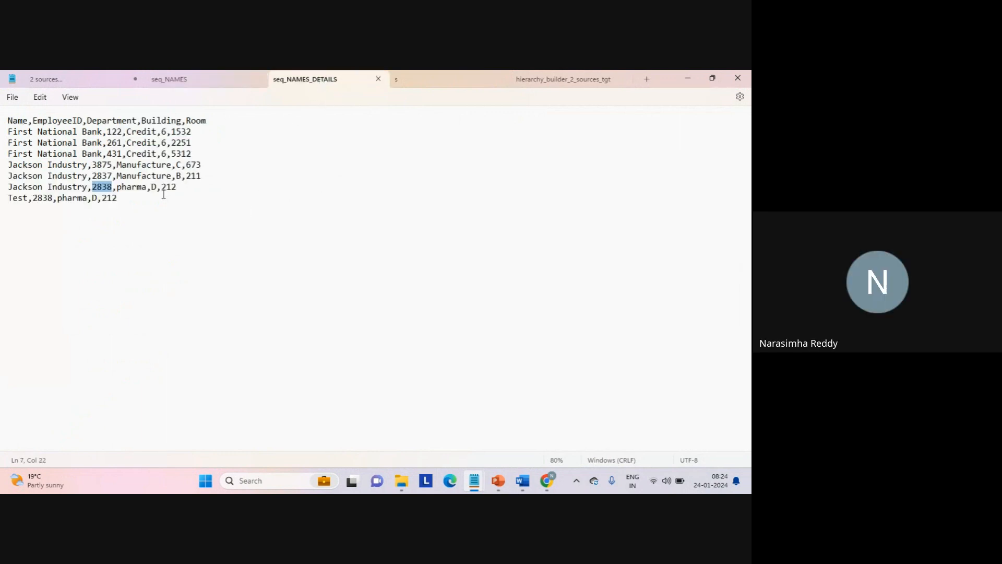
pyautogui.click(19, 199)
pyautogui.doubleClick(19, 199)
pyautogui.click(576, 81)
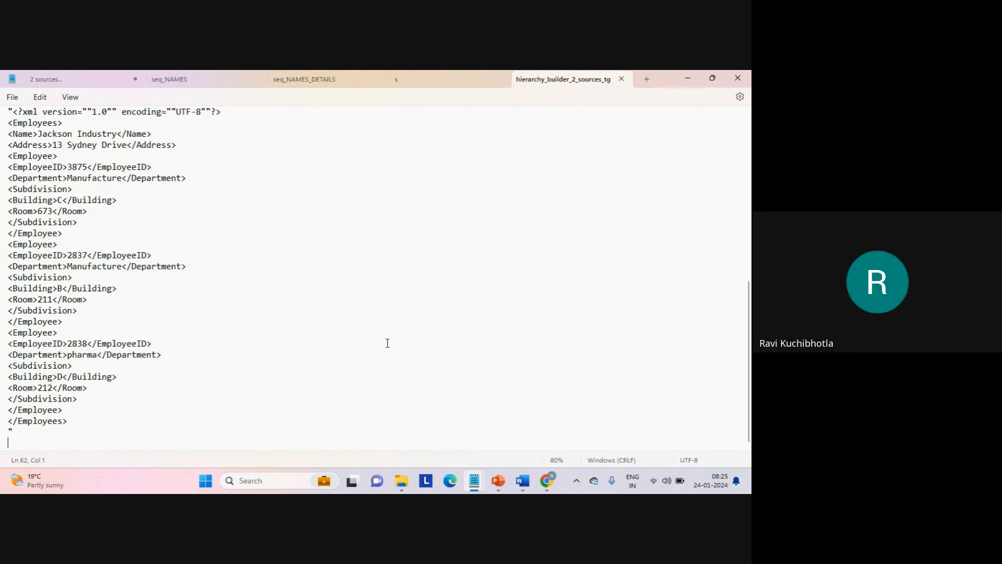
# - Switch to Chrome to view Mapping_hierarchy_builder_2_sources, then bring up the Google Meet page
pyautogui.moveTo(546, 480)
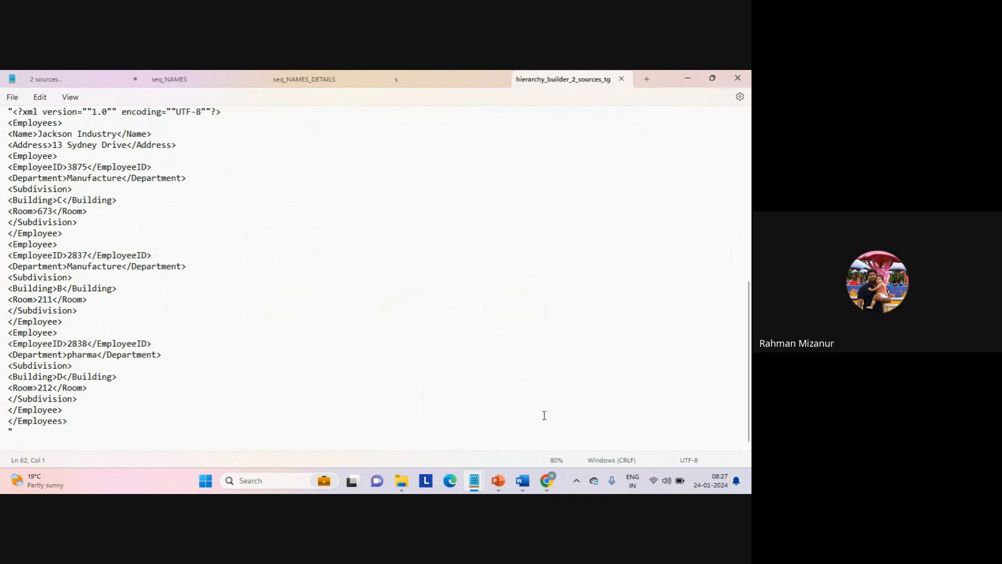
pyautogui.moveTo(544, 481)
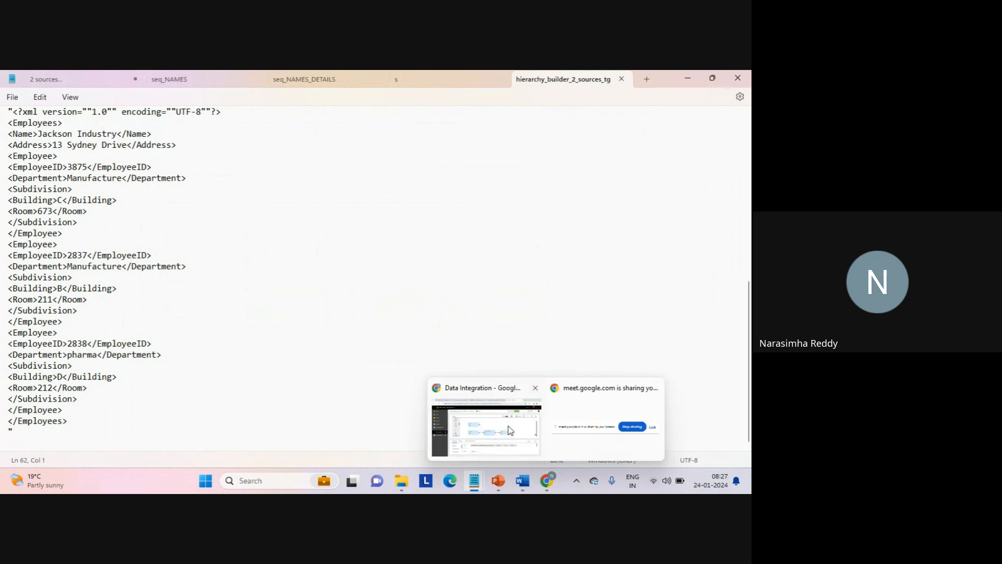
pyautogui.click(527, 413)
pyautogui.click(591, 262)
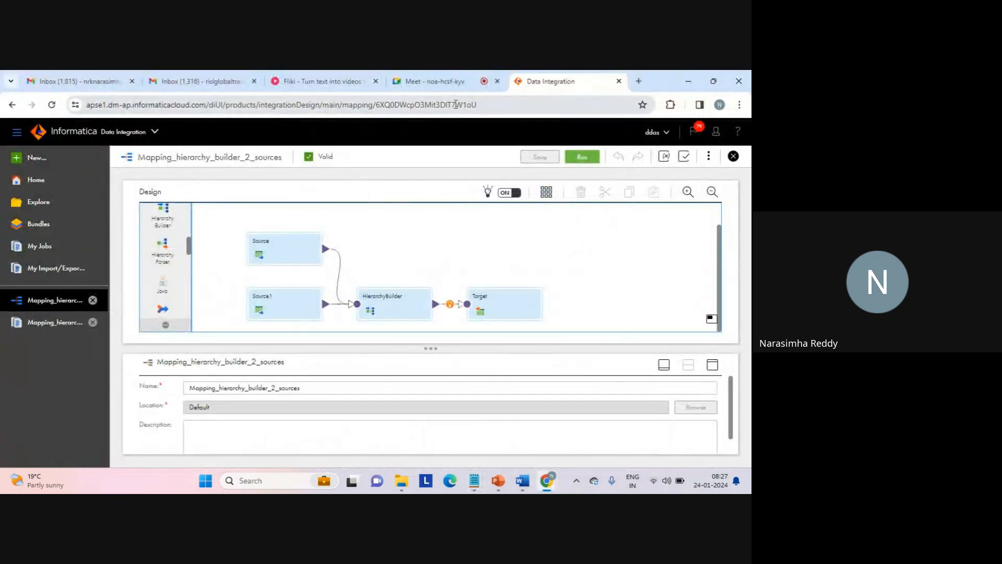
pyautogui.click(432, 83)
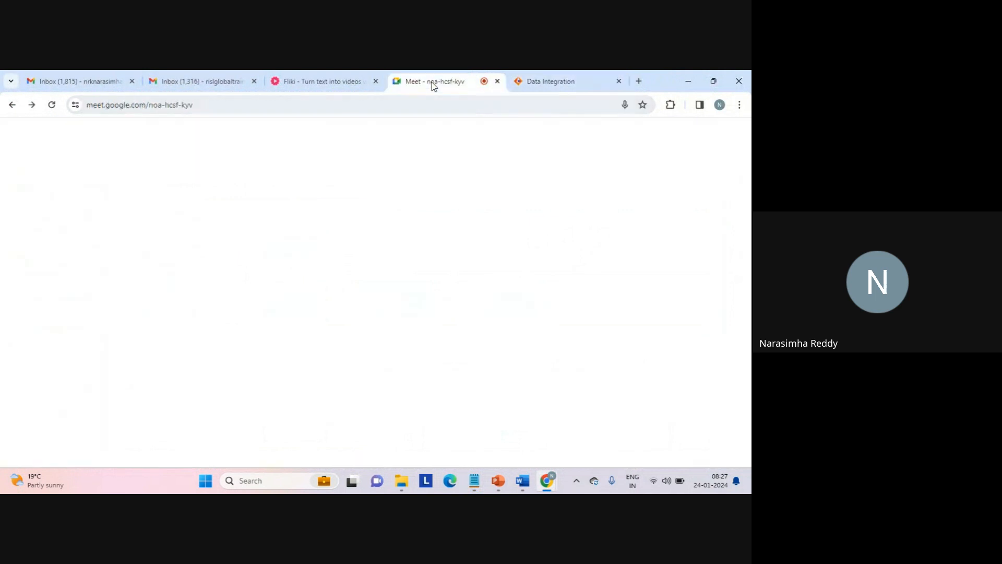